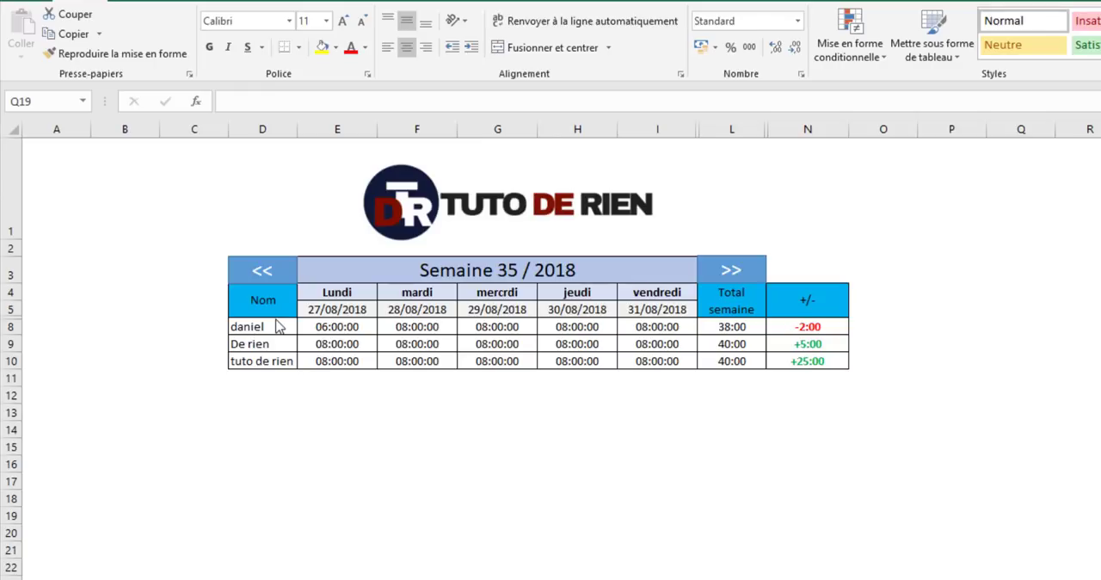
- Unhide the samedi and dimanche columns between vendredi and Total semaine in the weekly schedule
drag(274, 327, 270, 365)
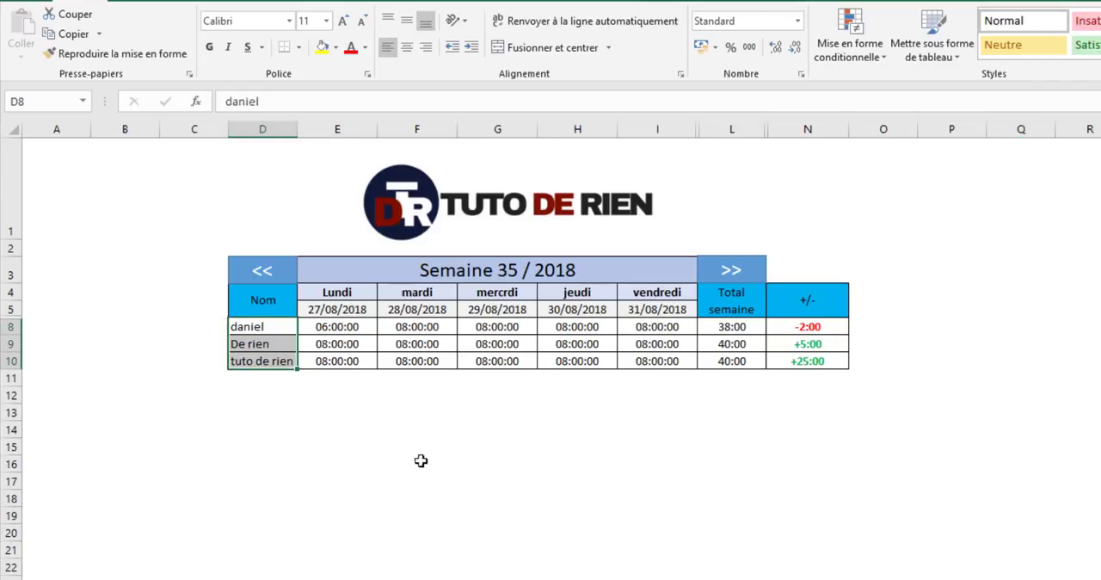
click(318, 295)
drag(318, 295, 688, 297)
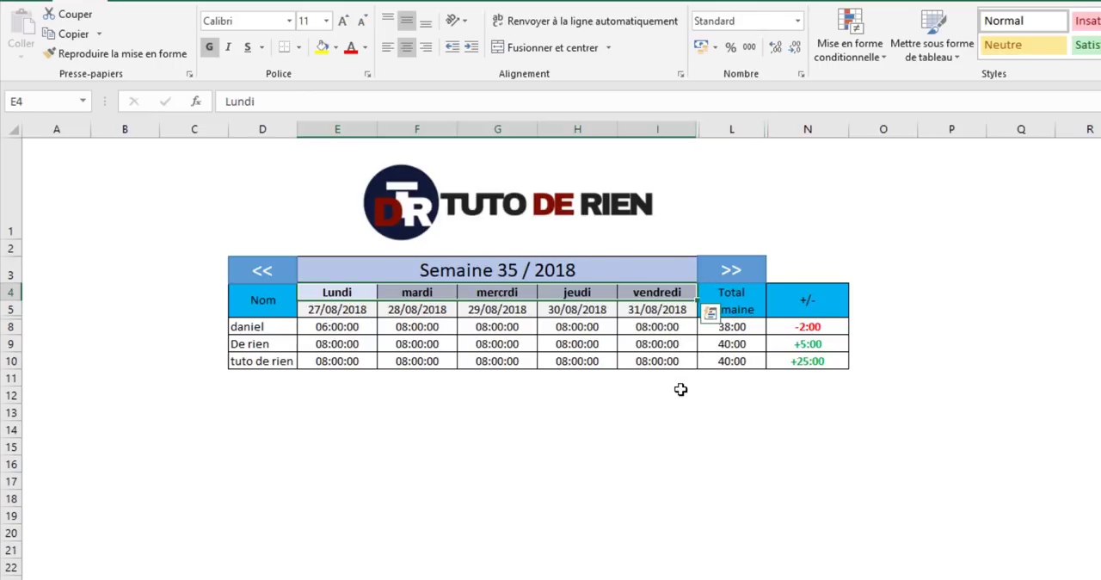
drag(689, 122, 708, 129)
right_click(708, 130)
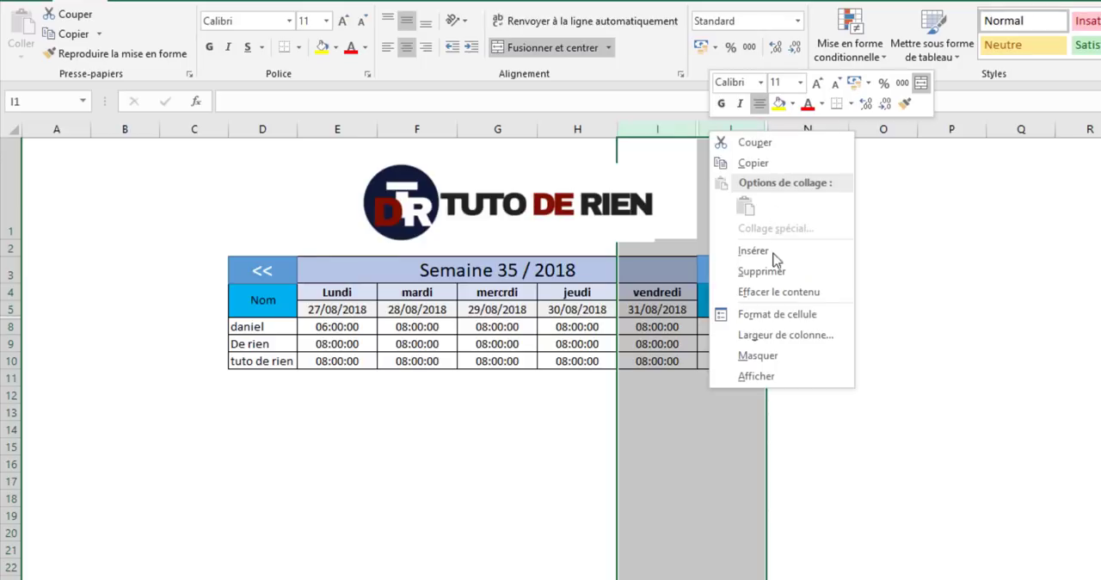
click(756, 375)
click(892, 532)
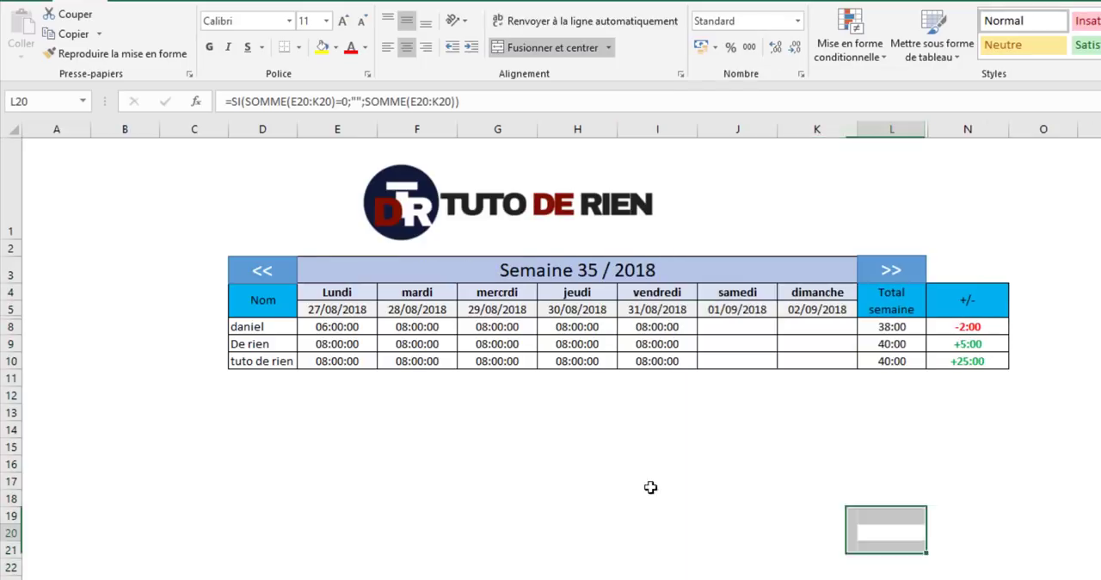
- Examine the lookup formulas behind the first employee's daily hours, from Lundi to vendredi in row 8
click(351, 327)
click(426, 327)
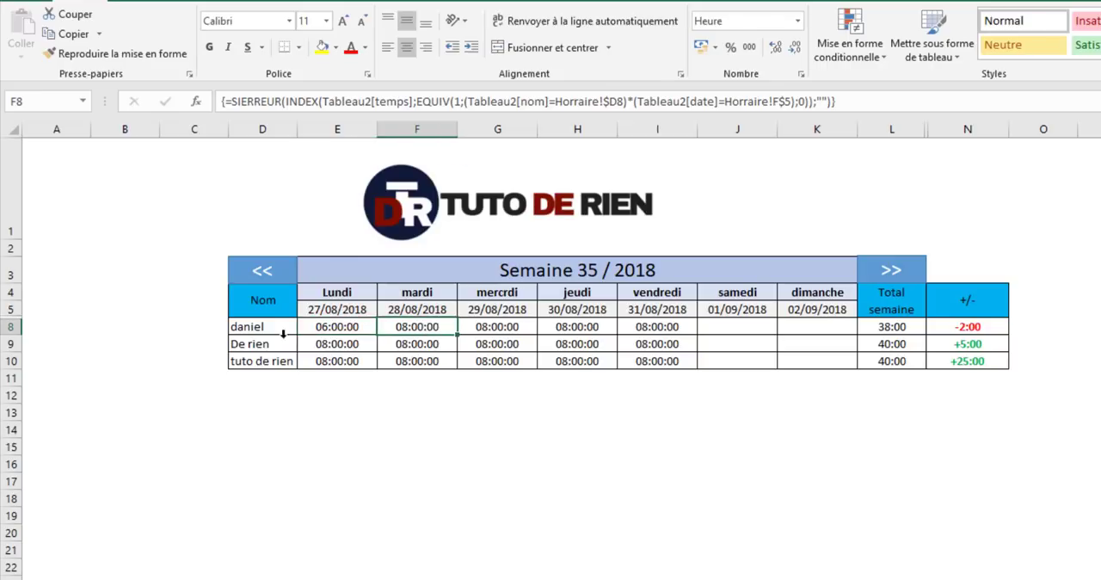
click(257, 330)
click(353, 328)
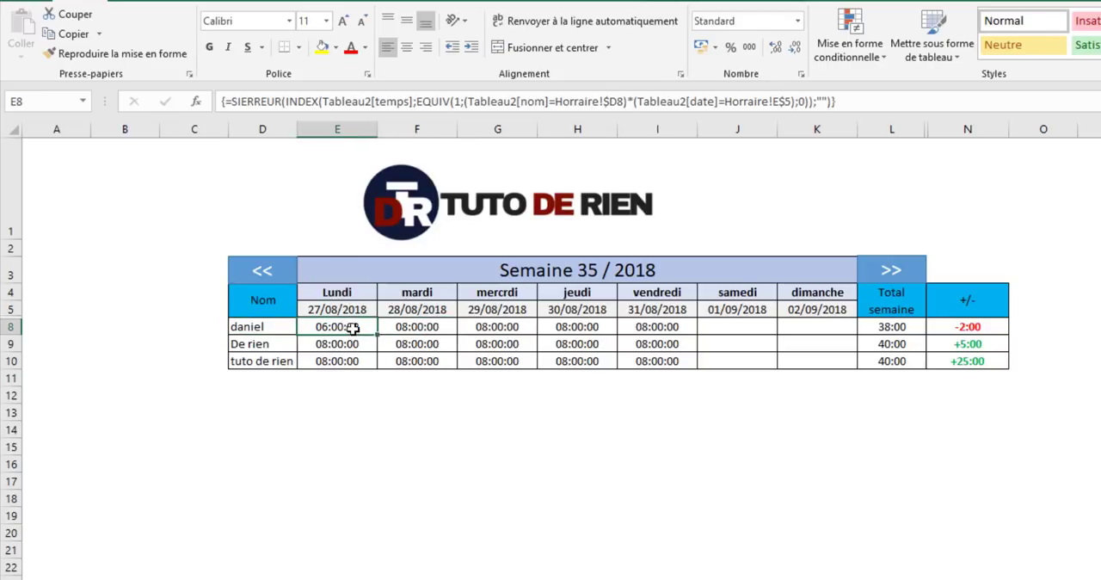
click(422, 329)
click(493, 330)
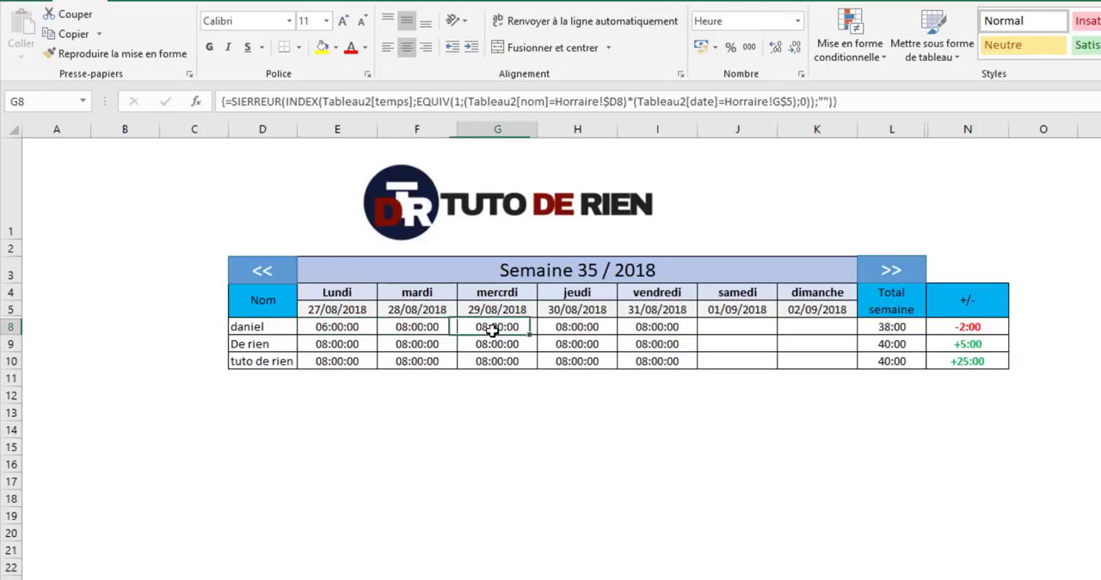
click(583, 330)
click(655, 327)
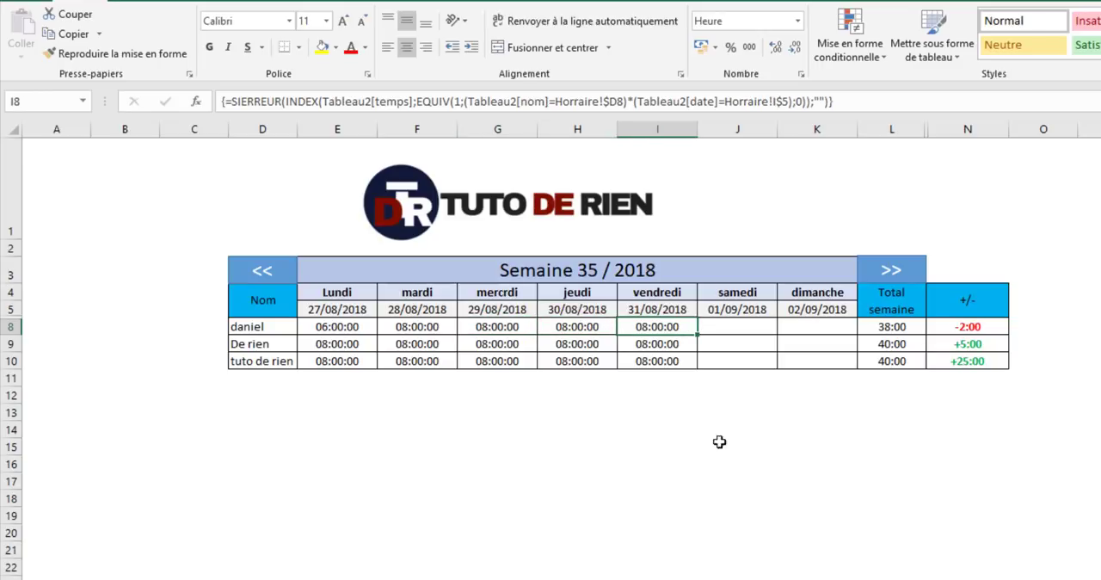
click(344, 327)
drag(377, 335, 697, 334)
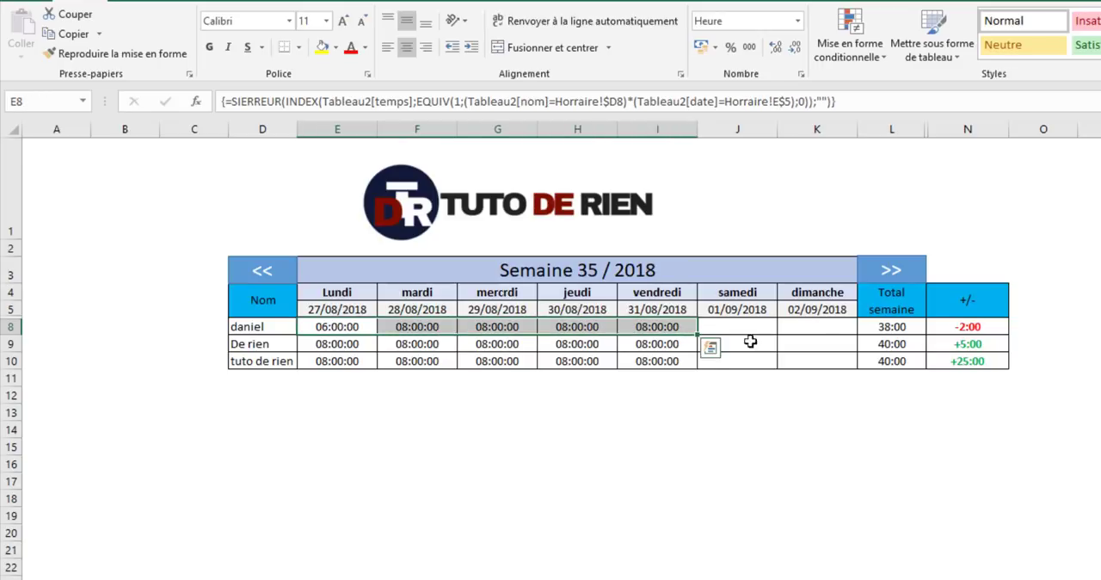
- Compare the first employee's weekly total and +/- cell with the H/semaine value in the employee table
click(886, 327)
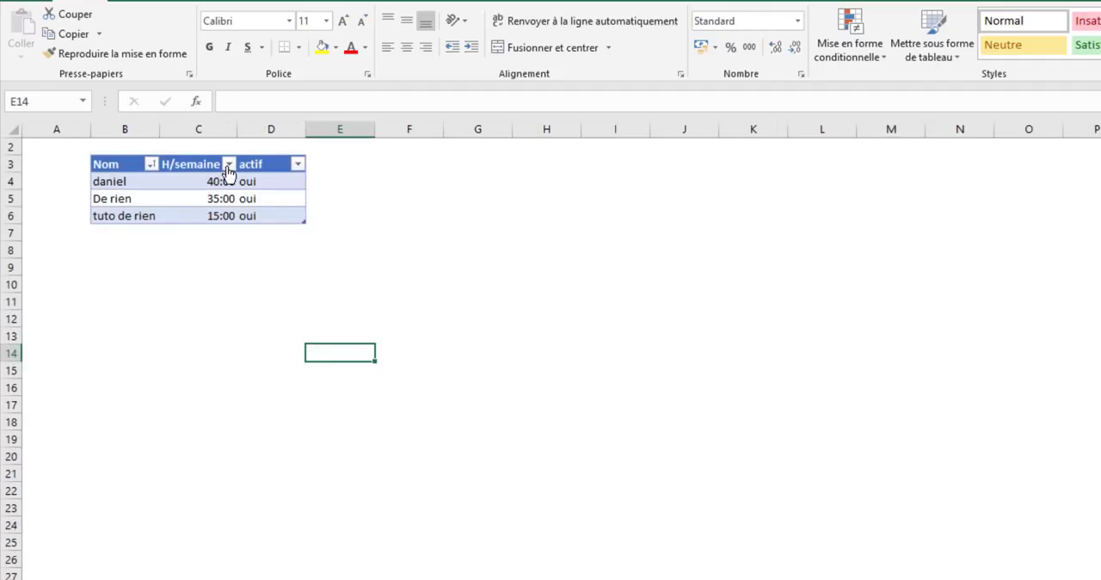
click(117, 183)
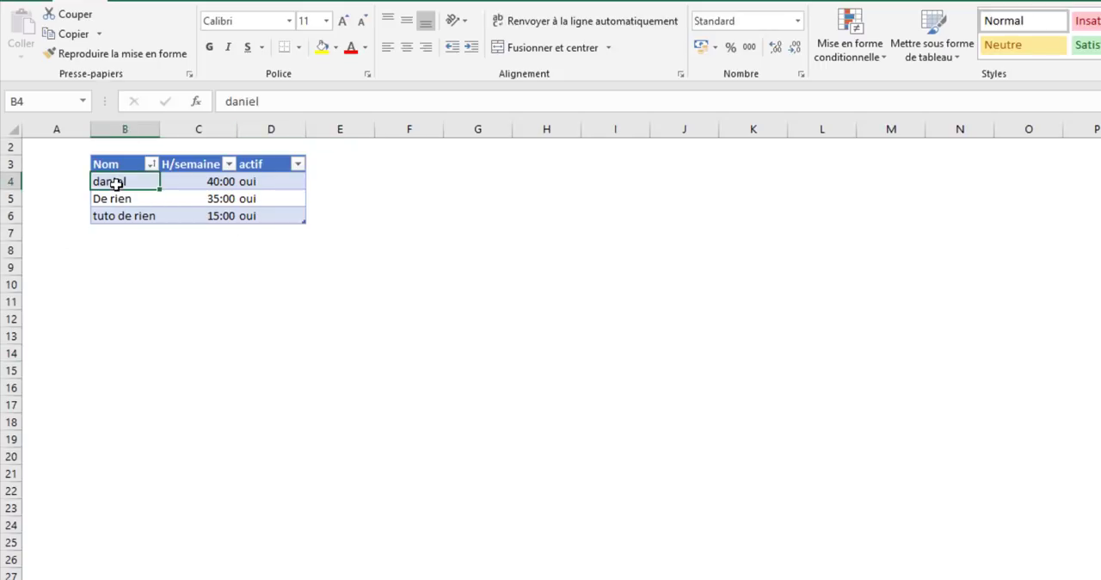
click(191, 185)
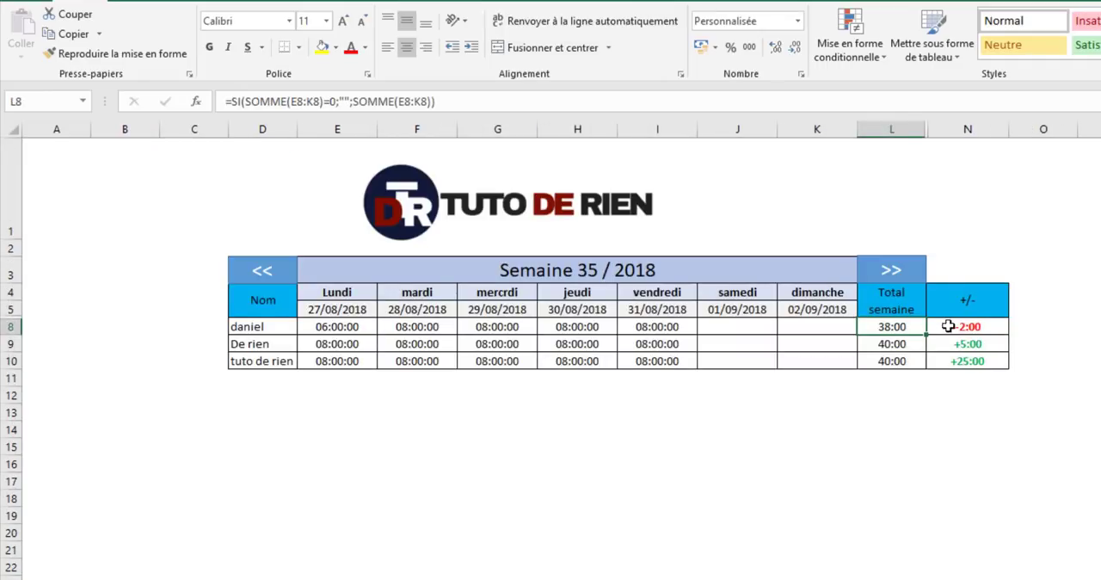
click(944, 326)
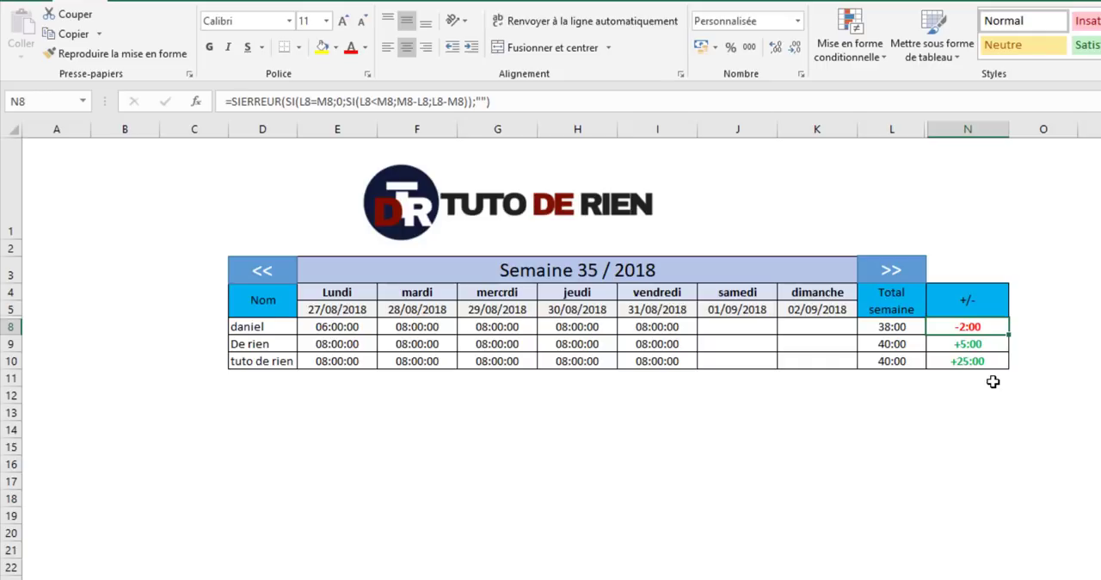
- Compare De rien's weekly total and +/- cell with the H/semaine value in the employee table
click(261, 344)
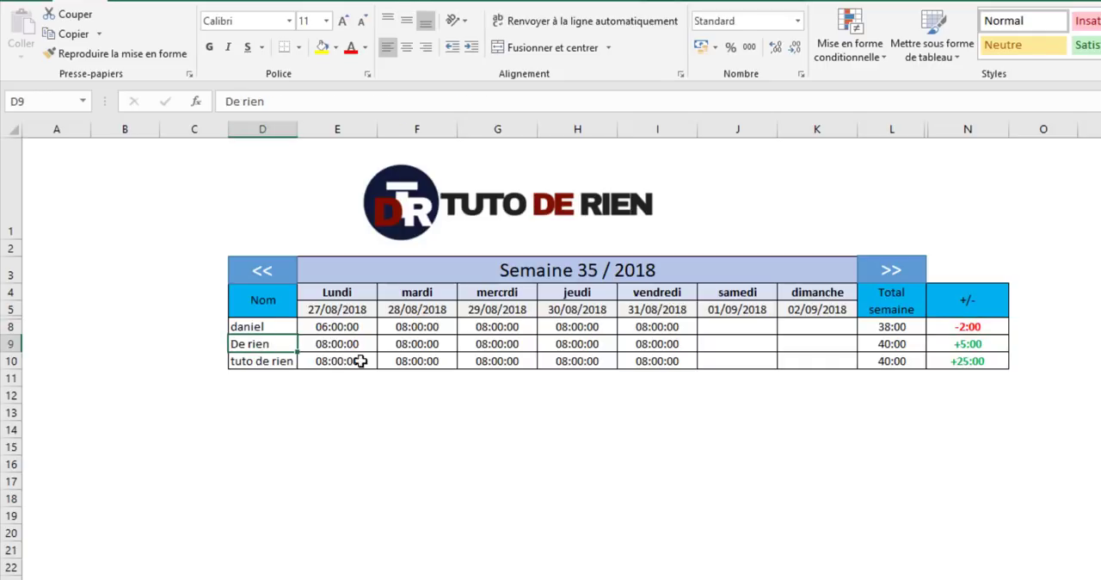
click(250, 578)
click(206, 199)
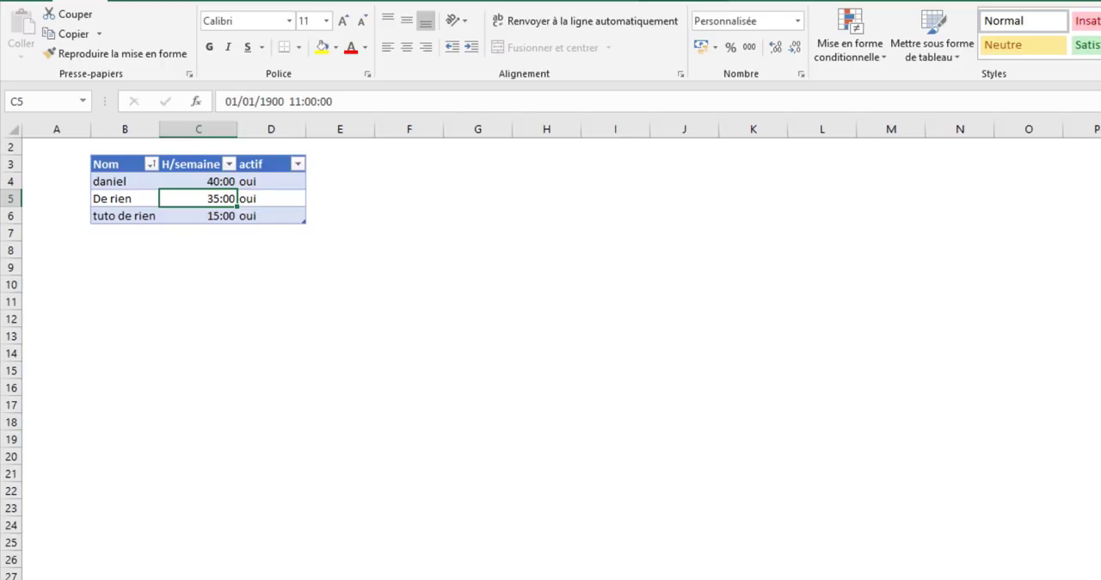
click(172, 578)
click(885, 347)
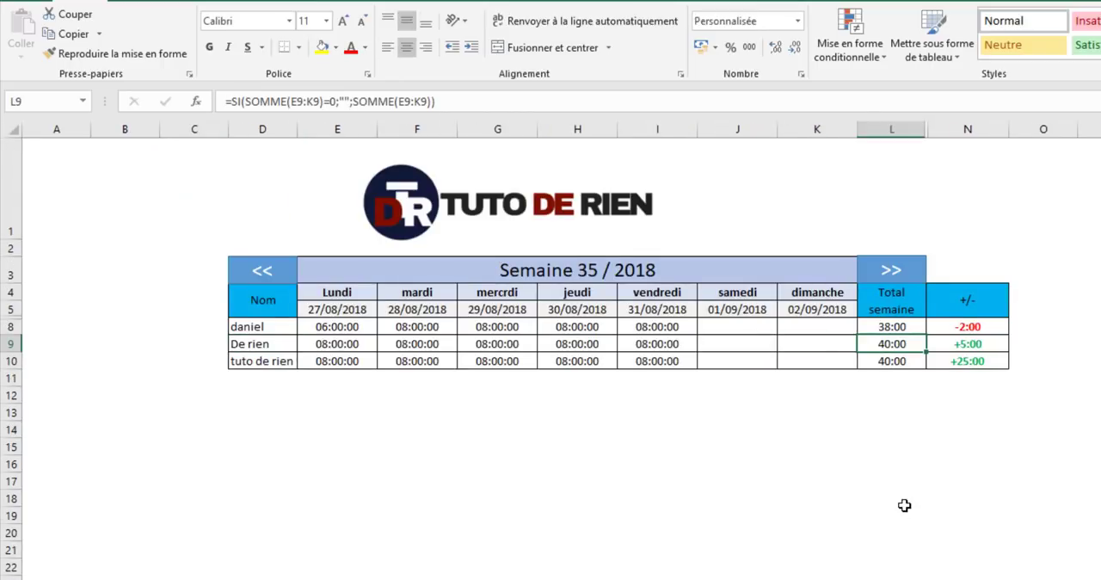
click(984, 344)
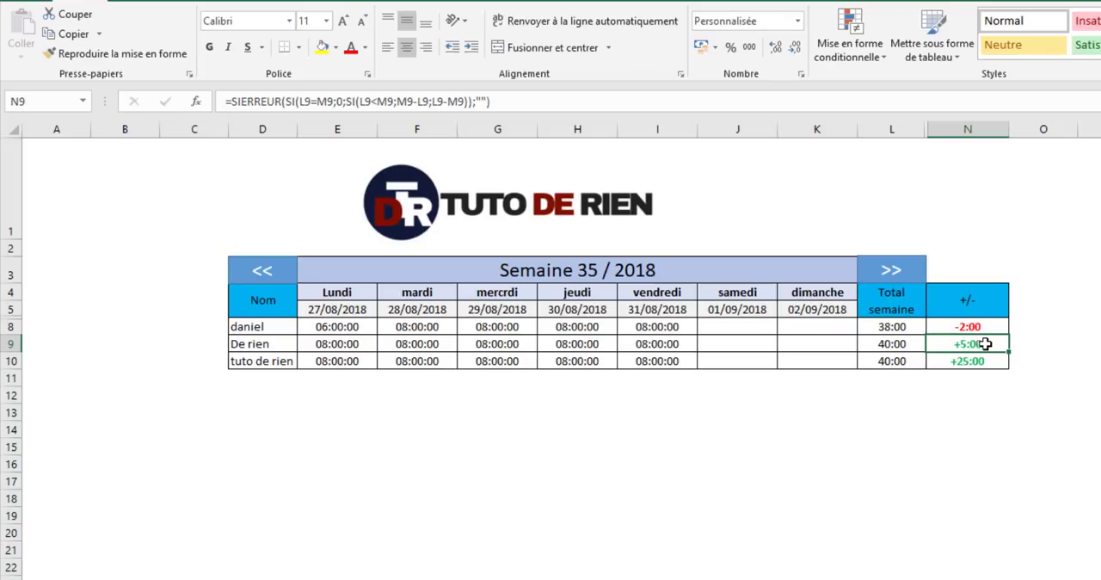
- Check the weekly total and the +/- difference for tuto de rien in row 10
click(255, 358)
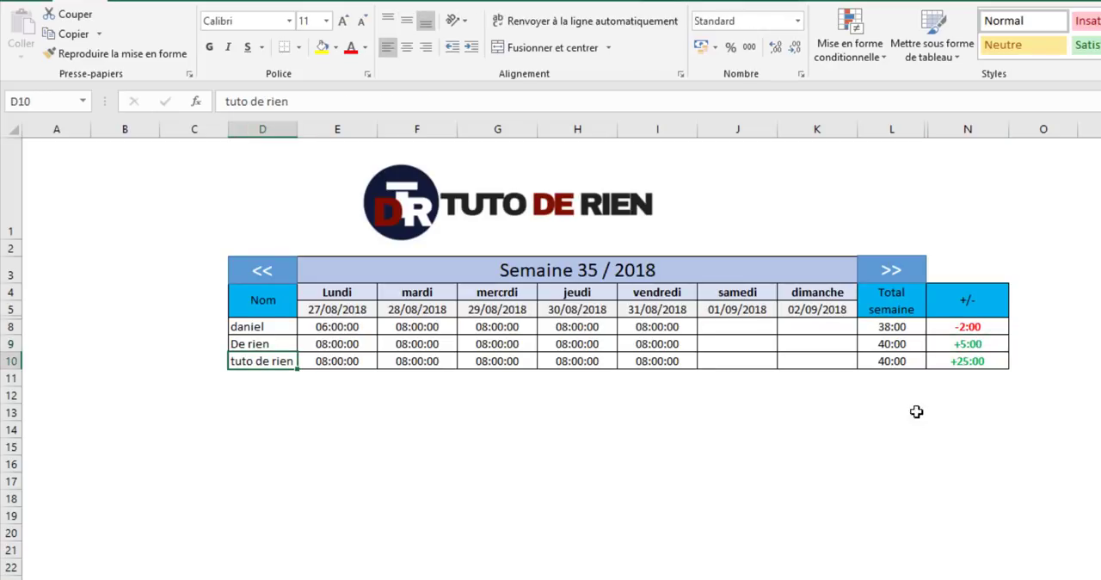
click(891, 362)
click(955, 368)
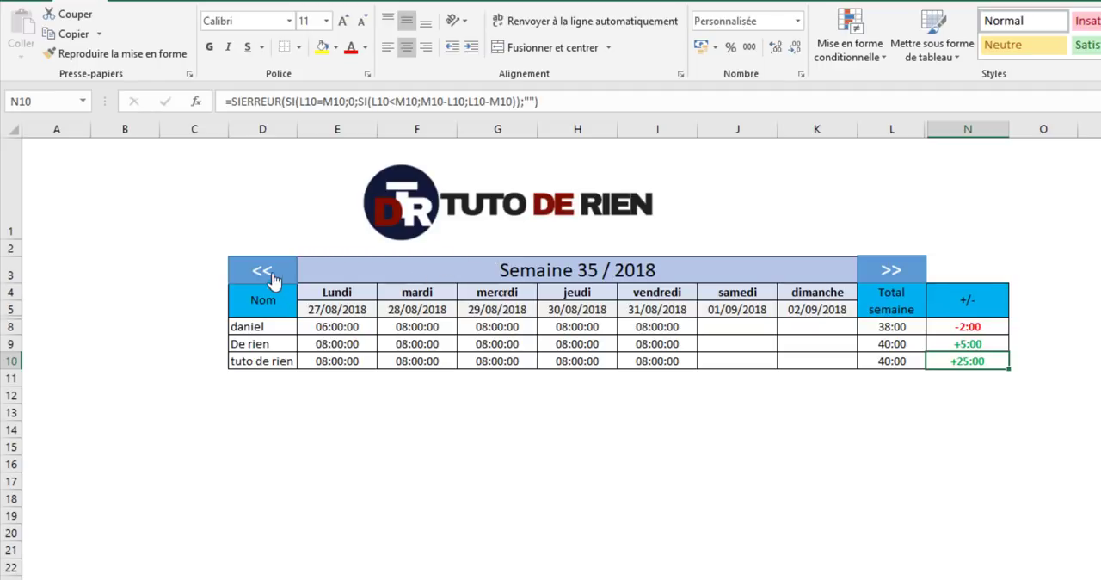
- Advance the schedule week by week to Semaine 39 / 2018
click(893, 271)
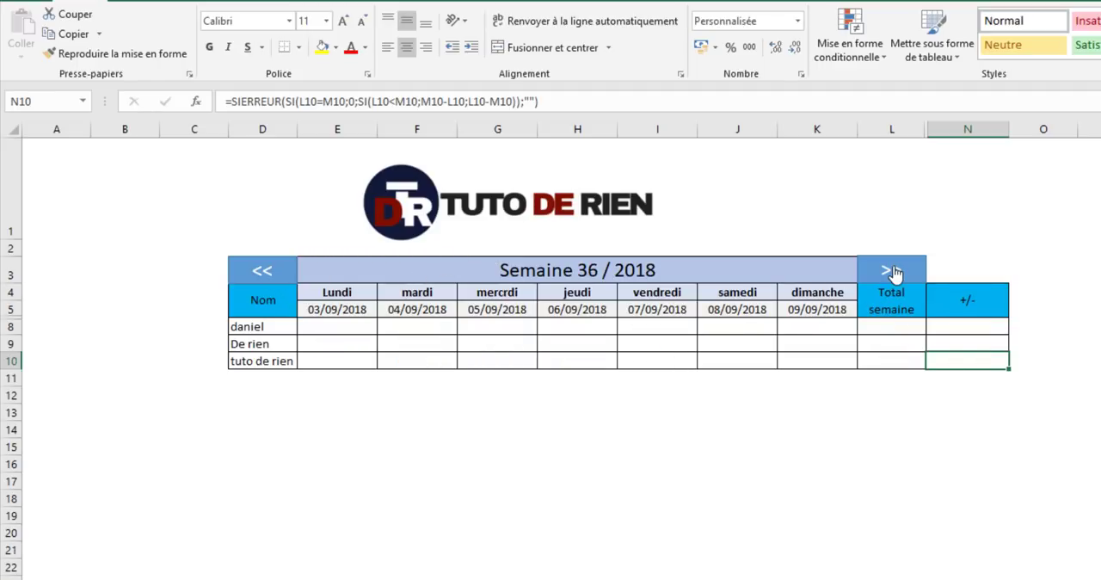
click(893, 271)
click(893, 271)
click(893, 270)
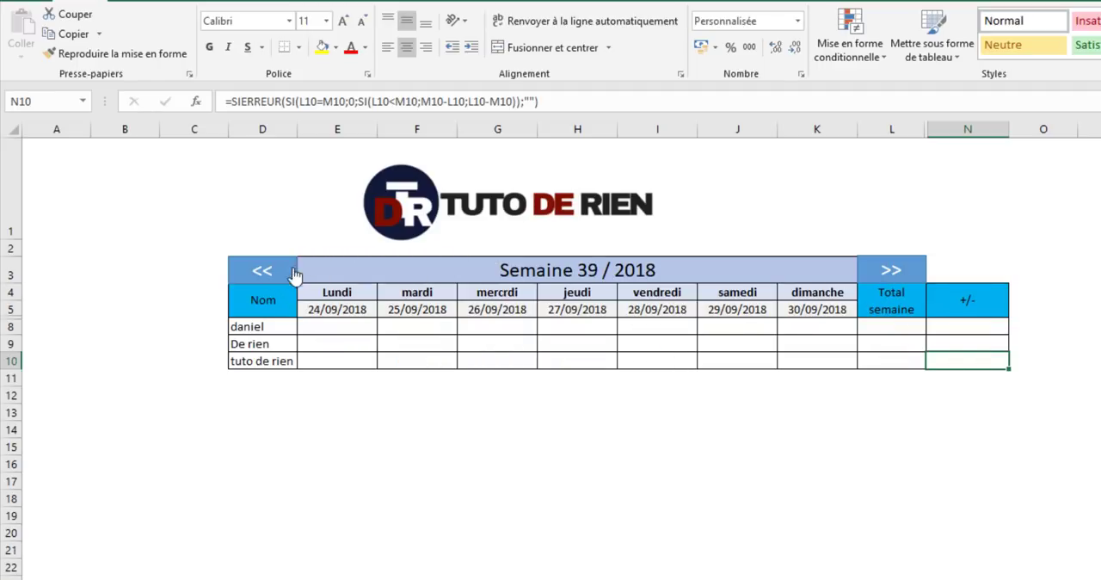
- Go back through the schedule week by week to Semaine 34 / 2018
click(291, 274)
click(285, 275)
click(286, 274)
click(282, 276)
click(278, 275)
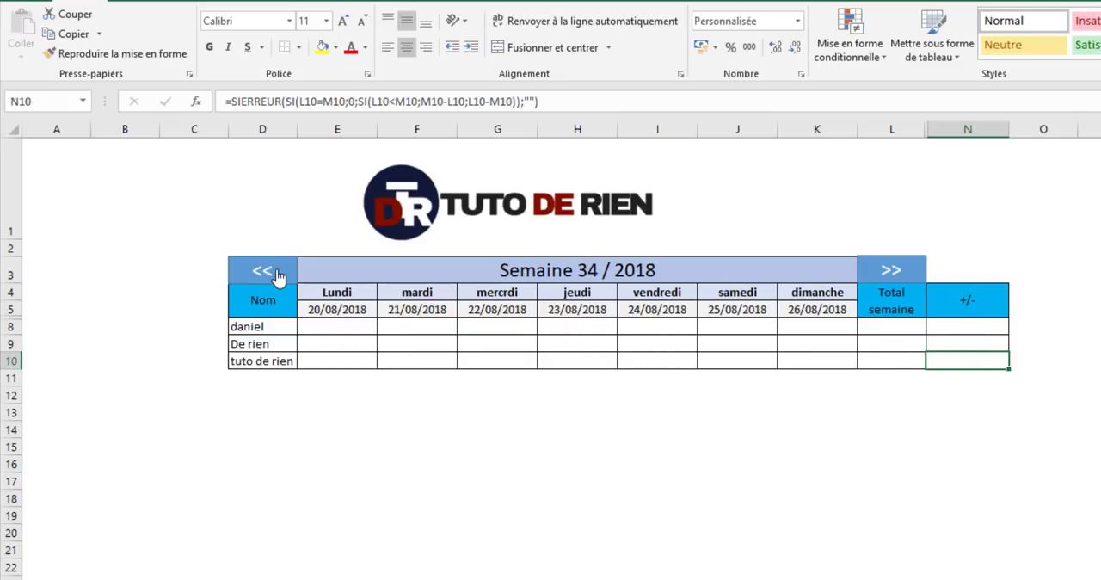
click(278, 275)
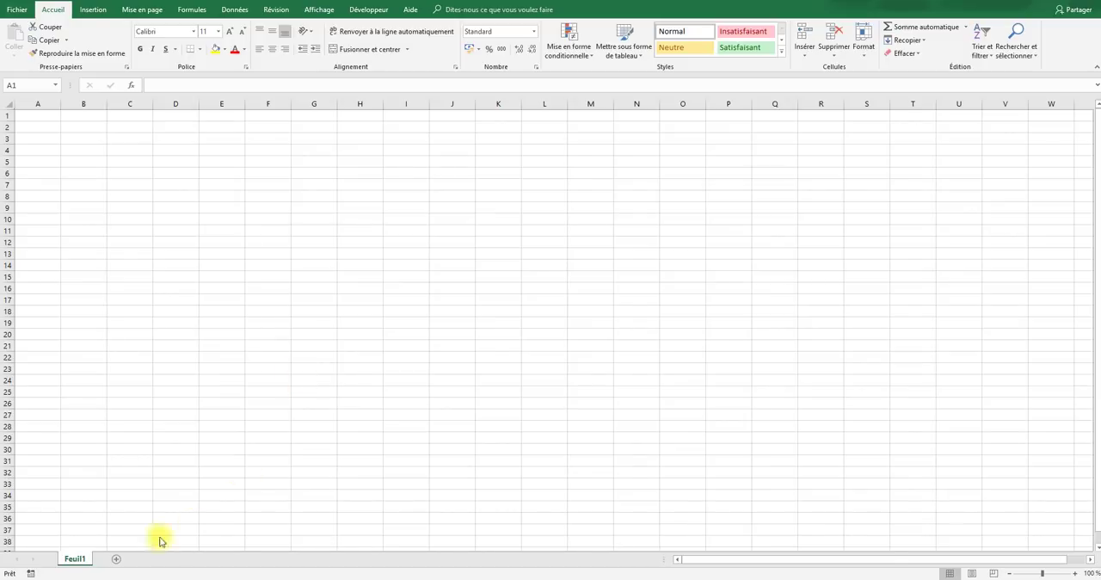
- Rename the sheet Feuil1 of the blank workbook as Employer
right_click(78, 559)
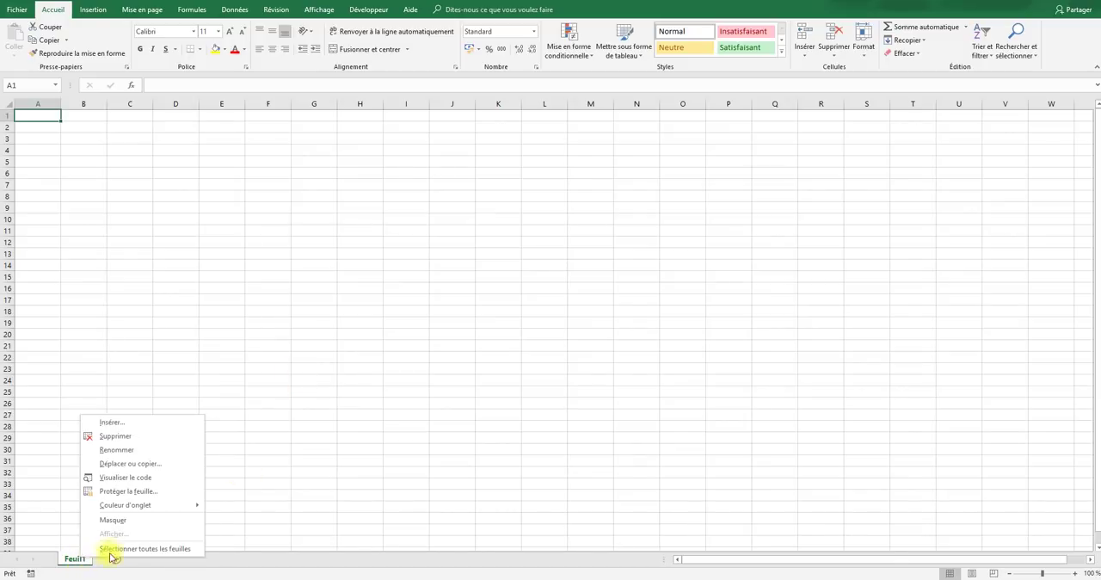
click(147, 453)
text(Empo)
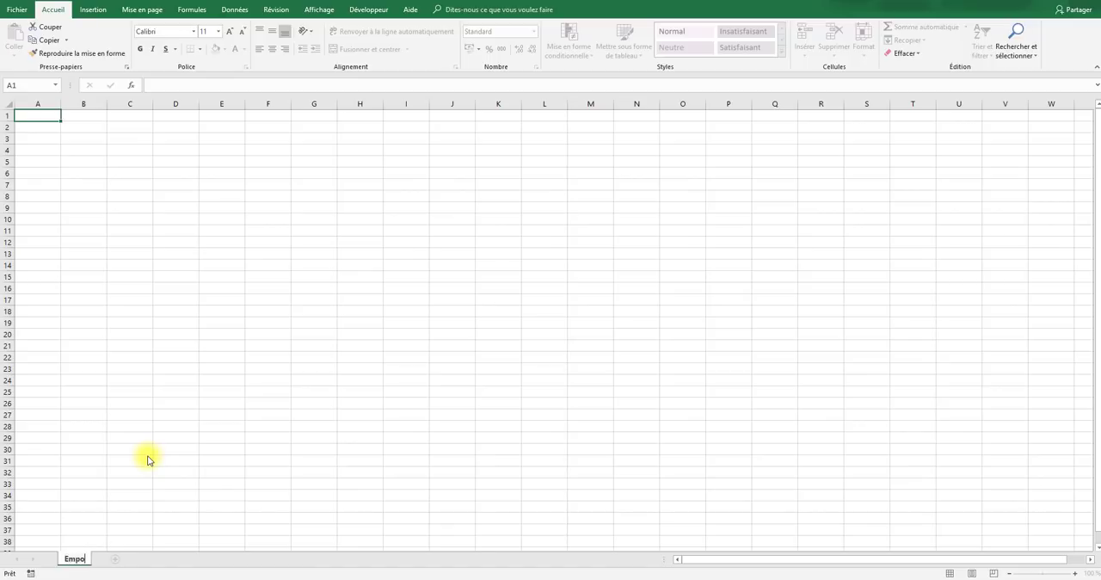
key(BackSpace)
text(loyer)
- Enter the column headers Nom, H/semaine and Actif in cells B3 to D3
click(95, 140)
text(Nom)
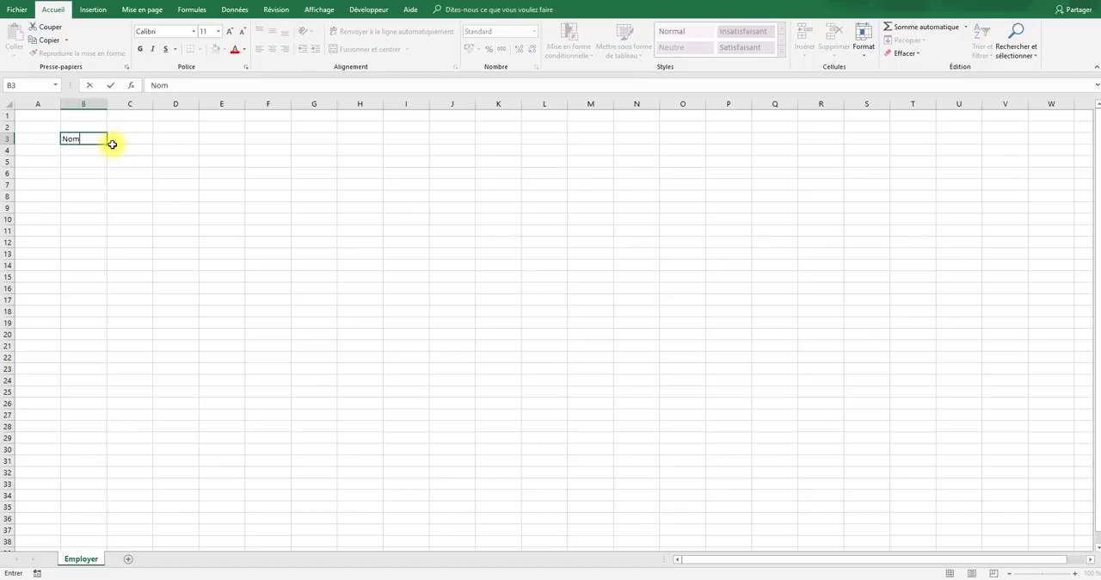
click(111, 144)
text(H)
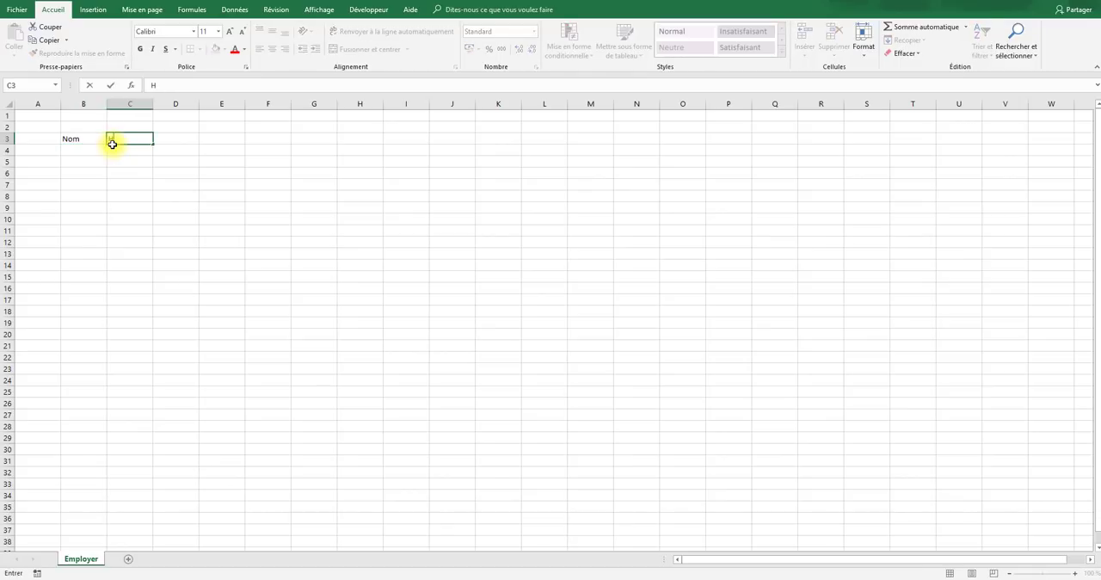
text(/semaine)
key(Tab)
text(A)
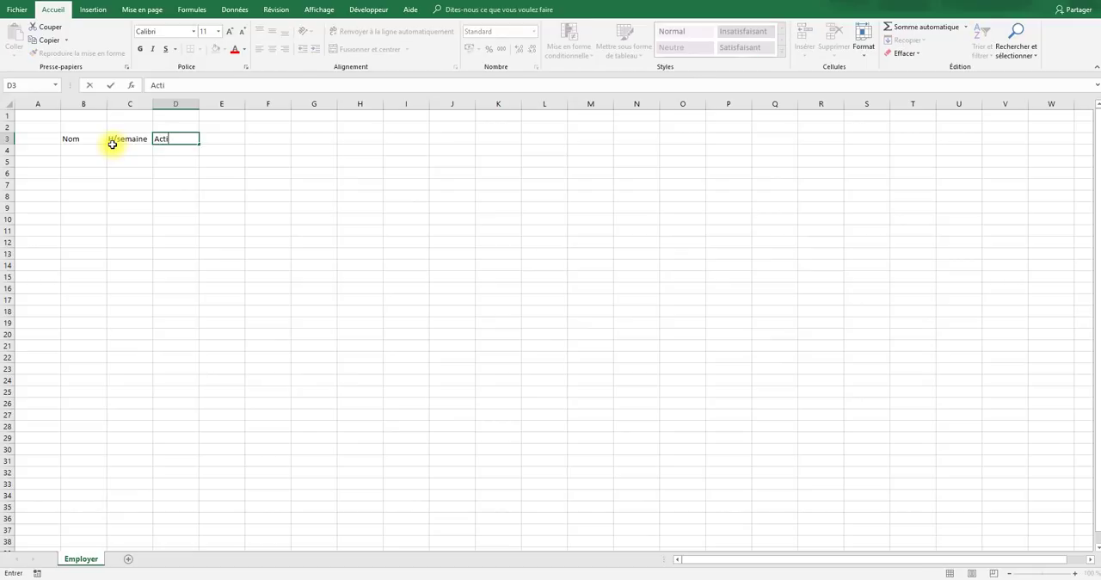
key(Return)
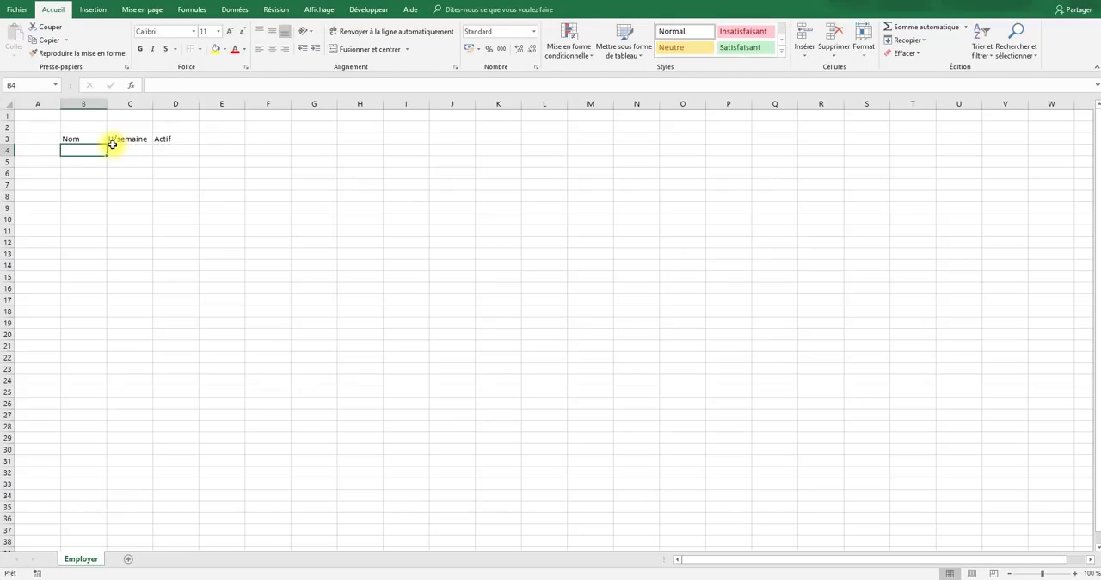
- Fill B4 to B6 under Nom with the first employee's first name, De Rien and Tuto De Rien
text(Da)
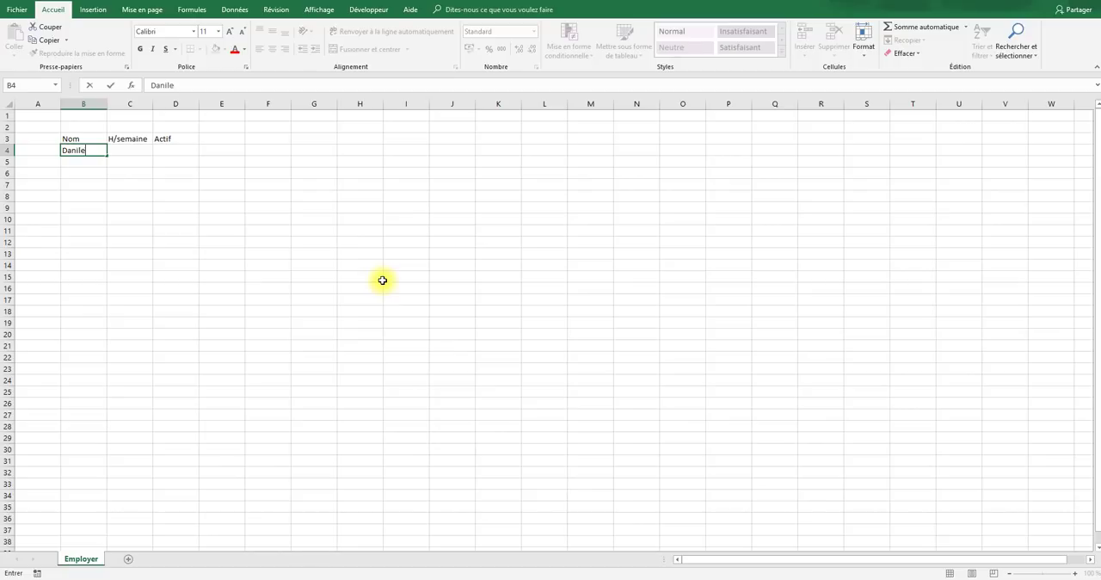
text(niel)
key(Return)
text(De Rien)
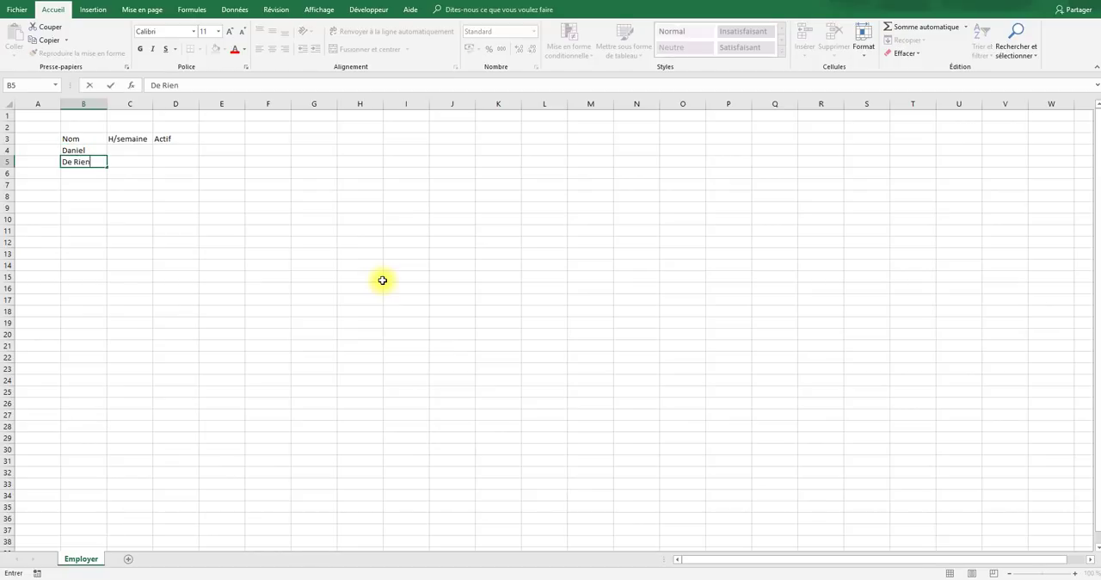
key(Return)
text(Tuto De)
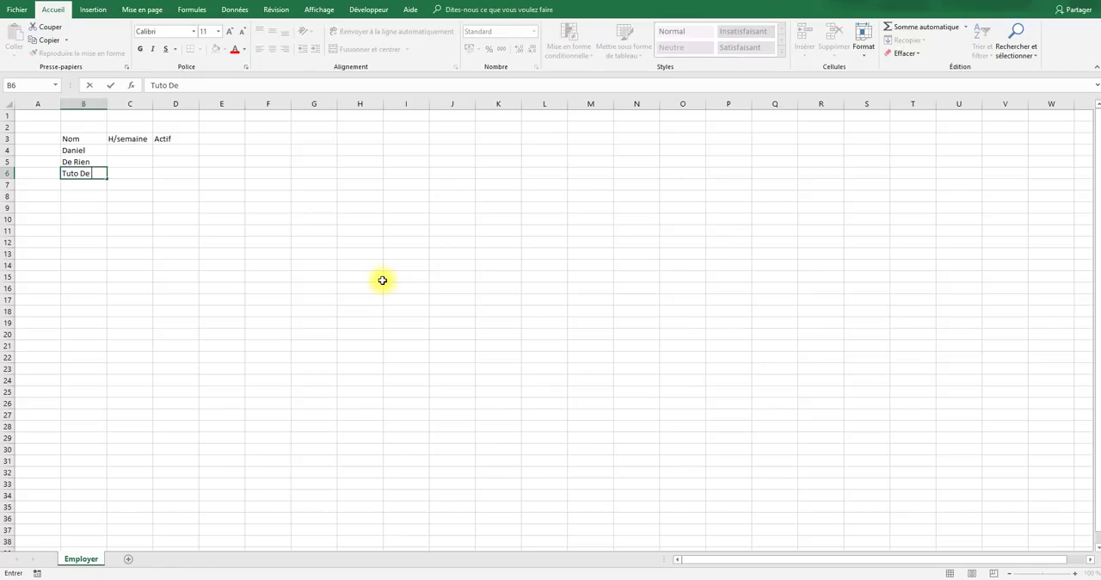
text( Rien)
key(Tab)
- Enter the weekly hours 40:00, 35:00 and 15:00 in C4 to C6 under H/semaine
key(Up)
key(Up)
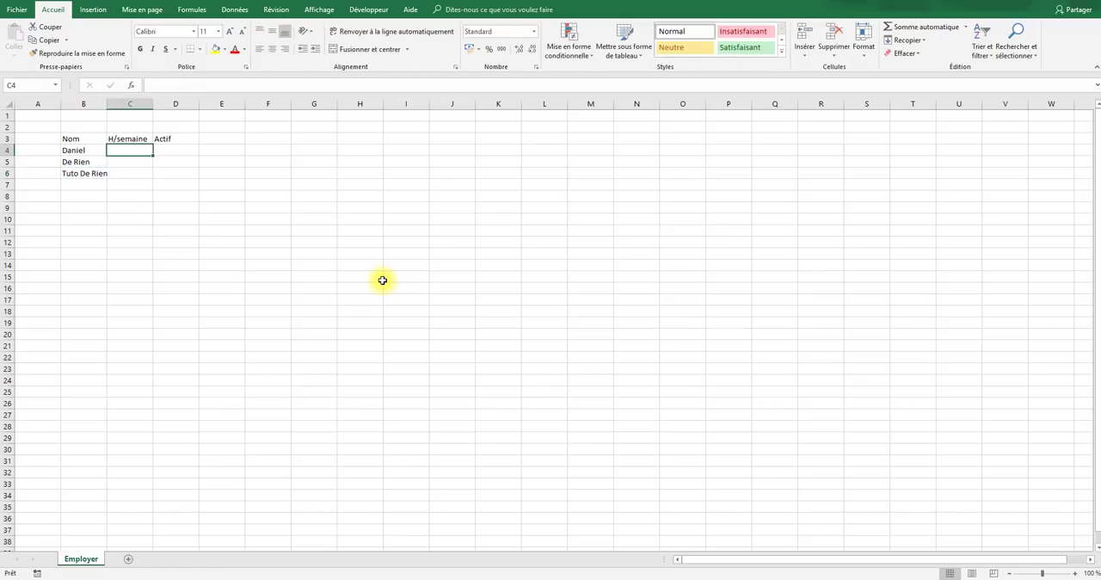
text(40:00)
key(Return)
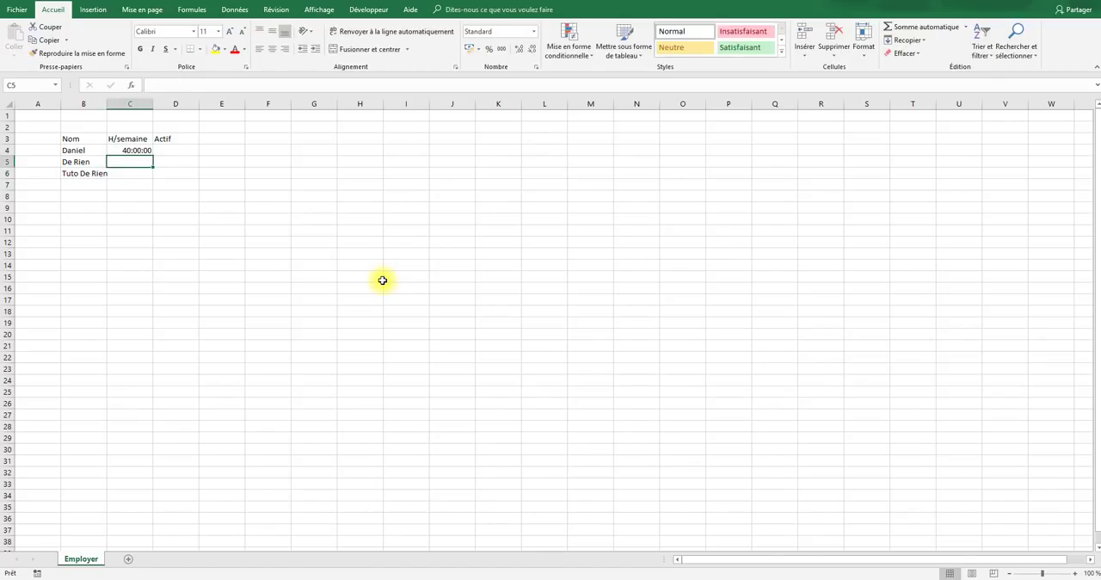
text(35:00)
key(Return)
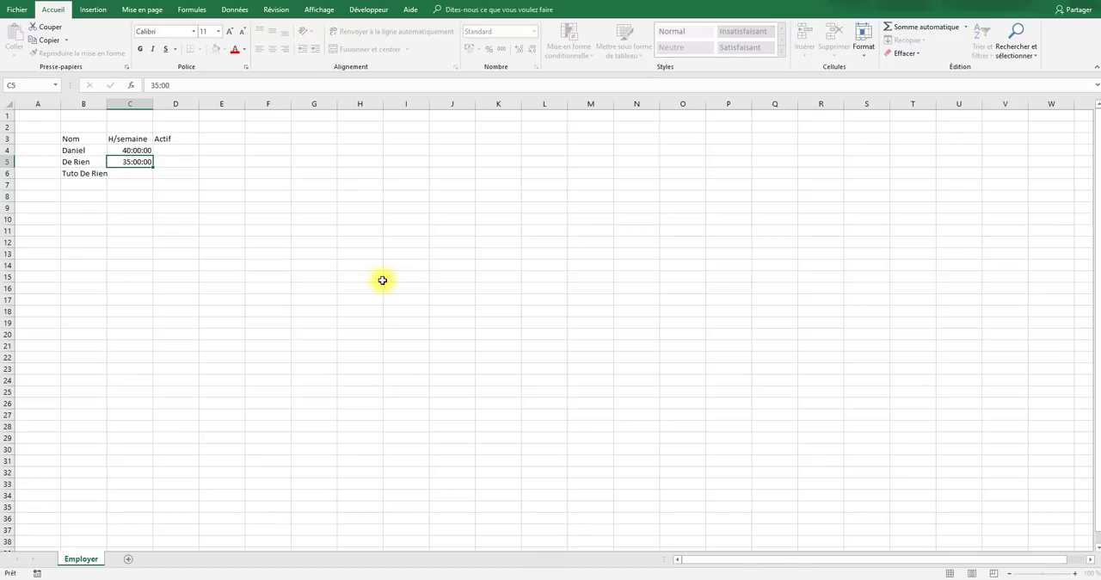
text(15:00)
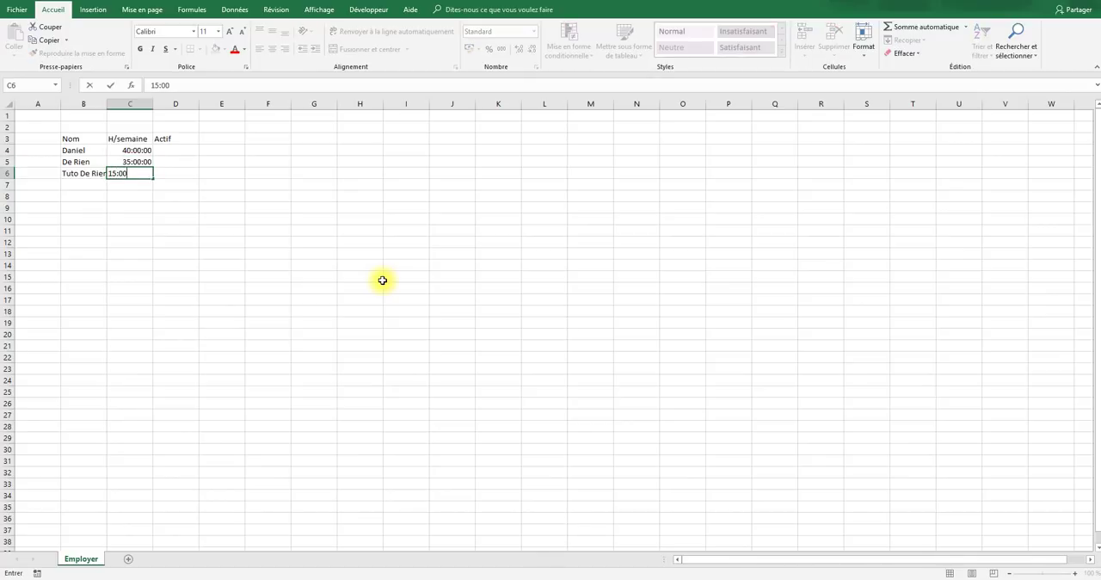
- Fill D4 to D6 under Actif with oui for all three employees
key(Right)
key(Up)
key(Up)
key(shift+Down)
key(shift+Down)
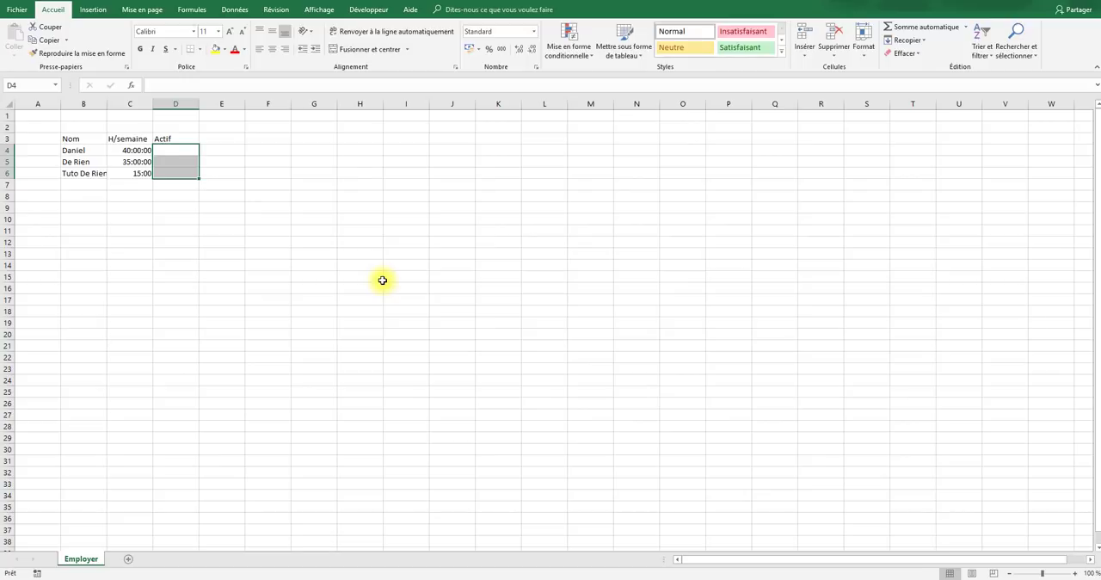
text(oiui)
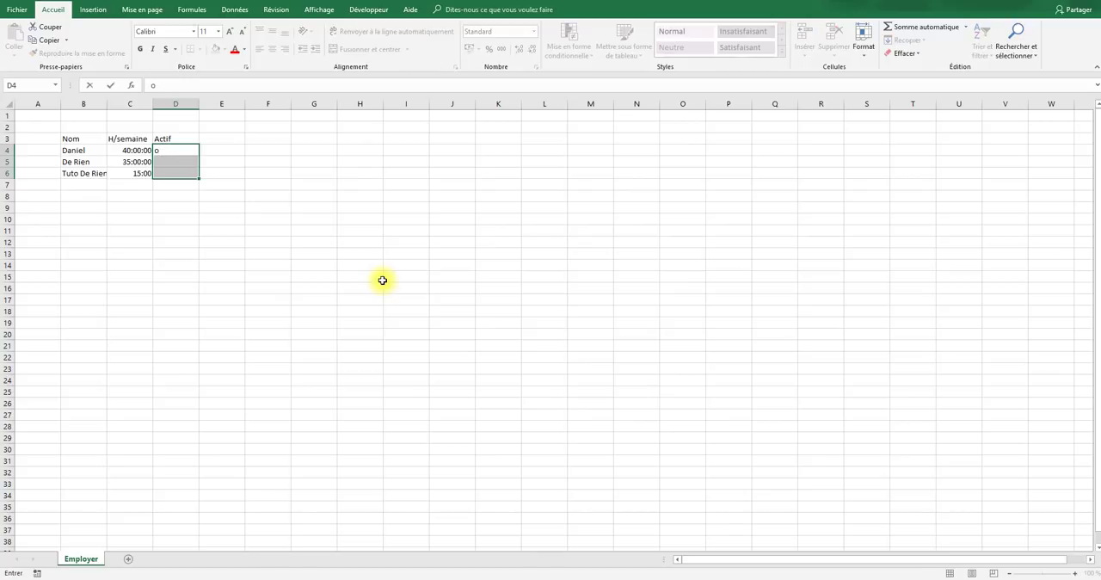
key(ctrl+Return)
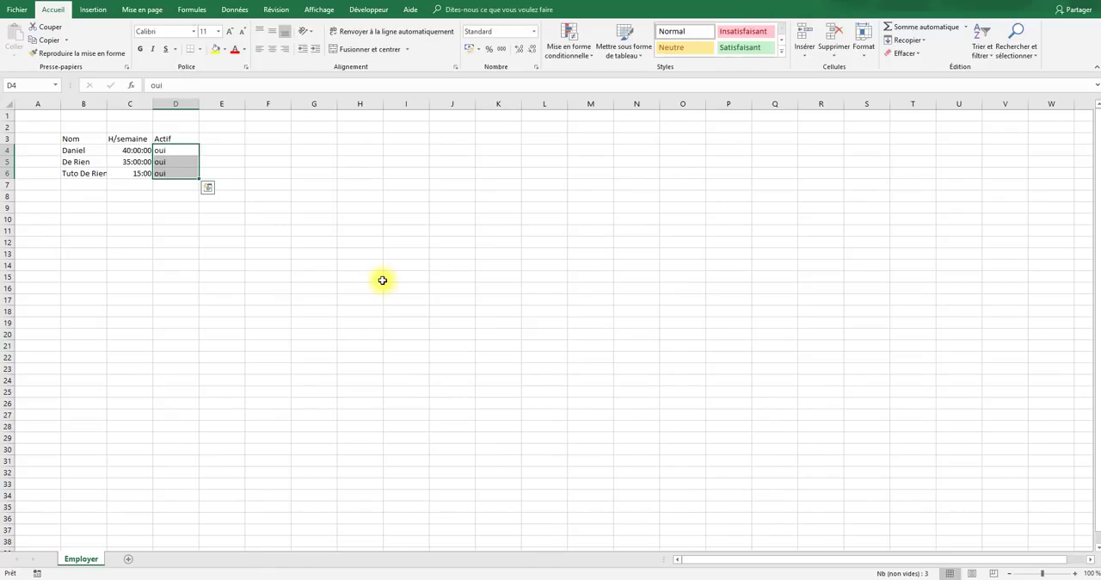
- Convert the range B3:D6 into a table that uses its first row as headers
click(379, 277)
click(82, 140)
drag(112, 141, 177, 169)
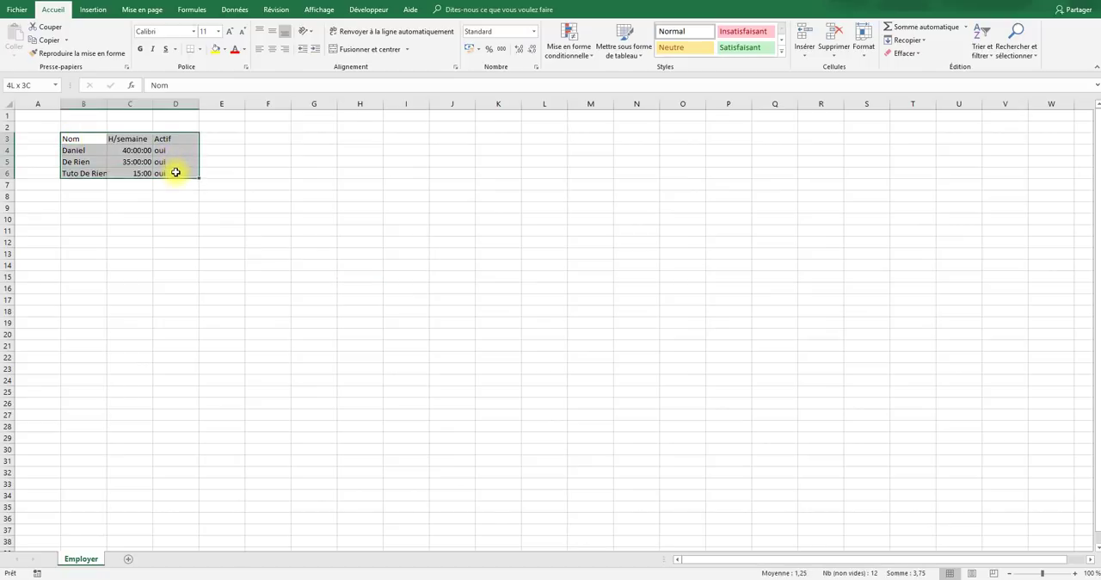
click(92, 9)
click(119, 34)
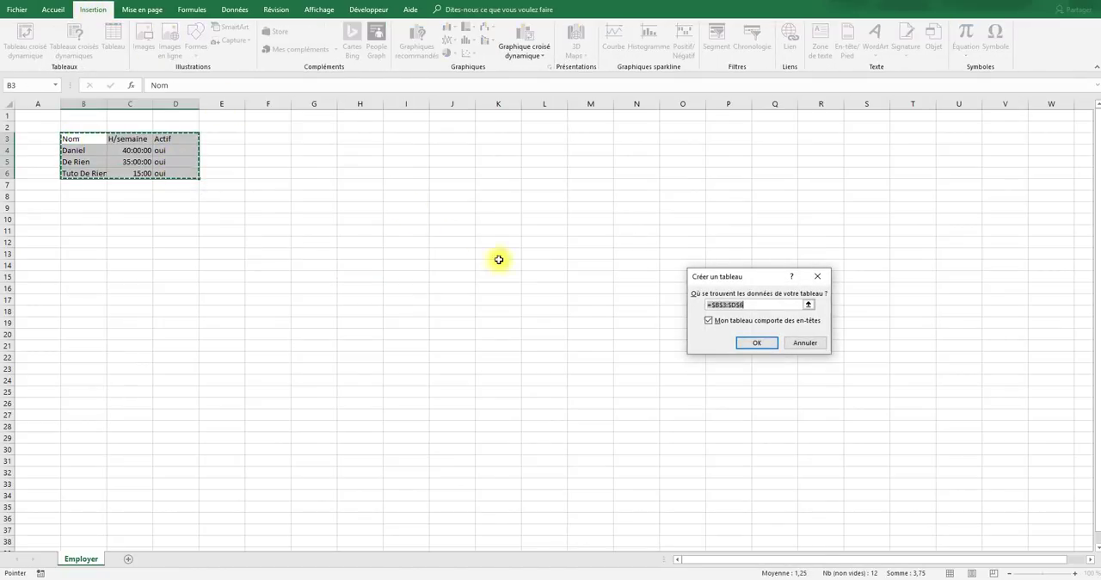
click(745, 341)
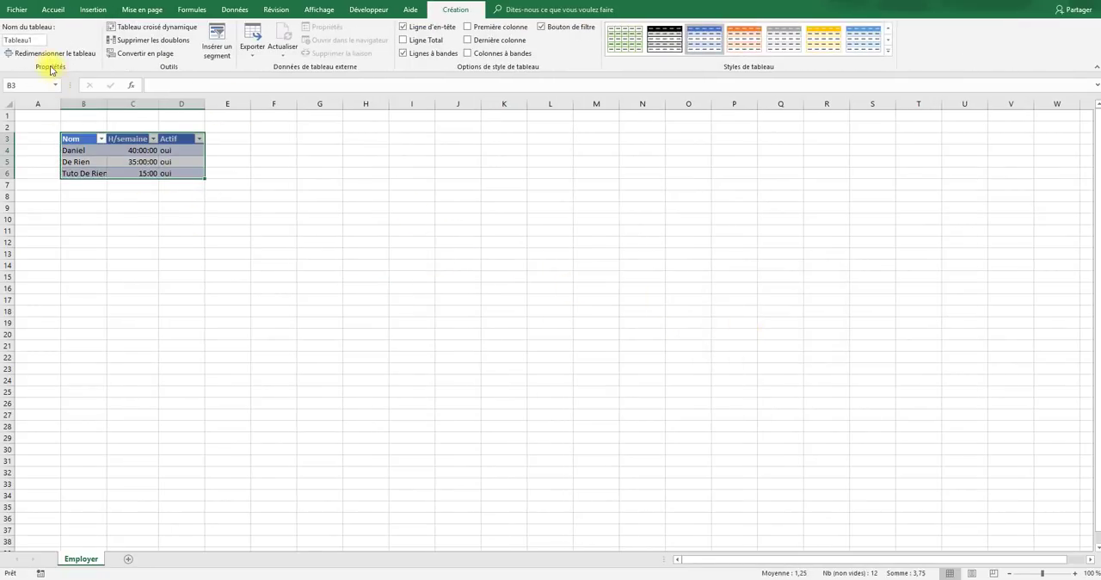
- Centre the contents of all cells on the Employer sheet horizontally
click(10, 102)
click(53, 9)
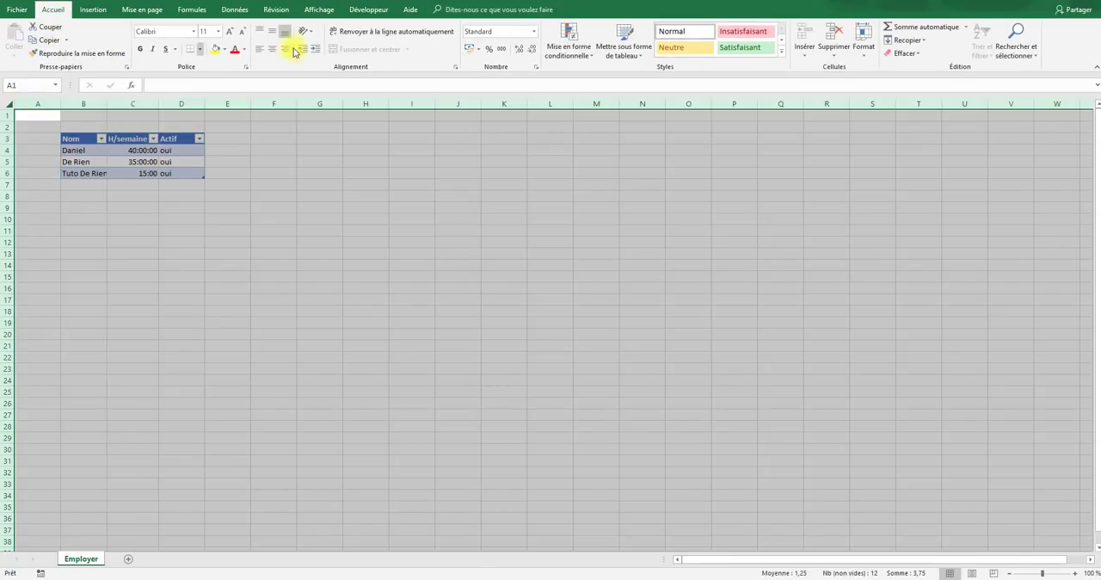
click(272, 48)
click(274, 206)
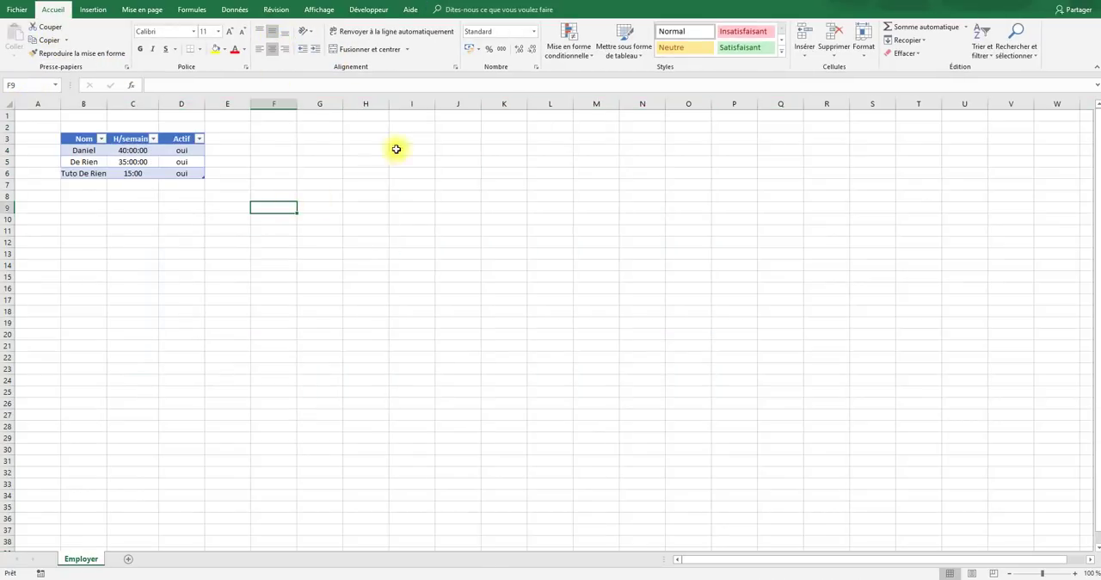
- Hide the gridlines of the Employer sheet
click(322, 11)
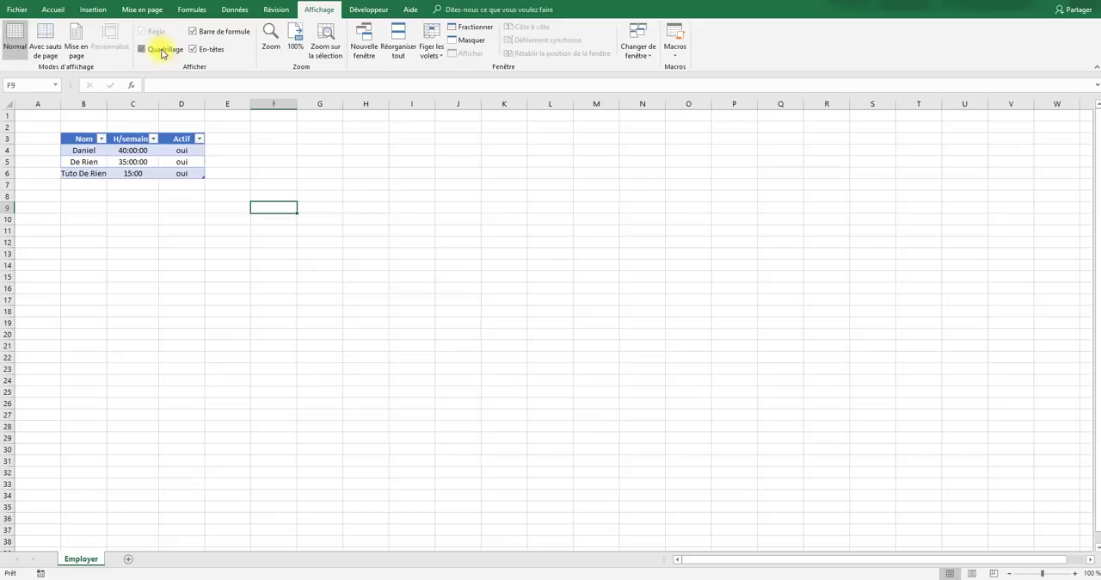
click(164, 49)
drag(366, 196, 366, 207)
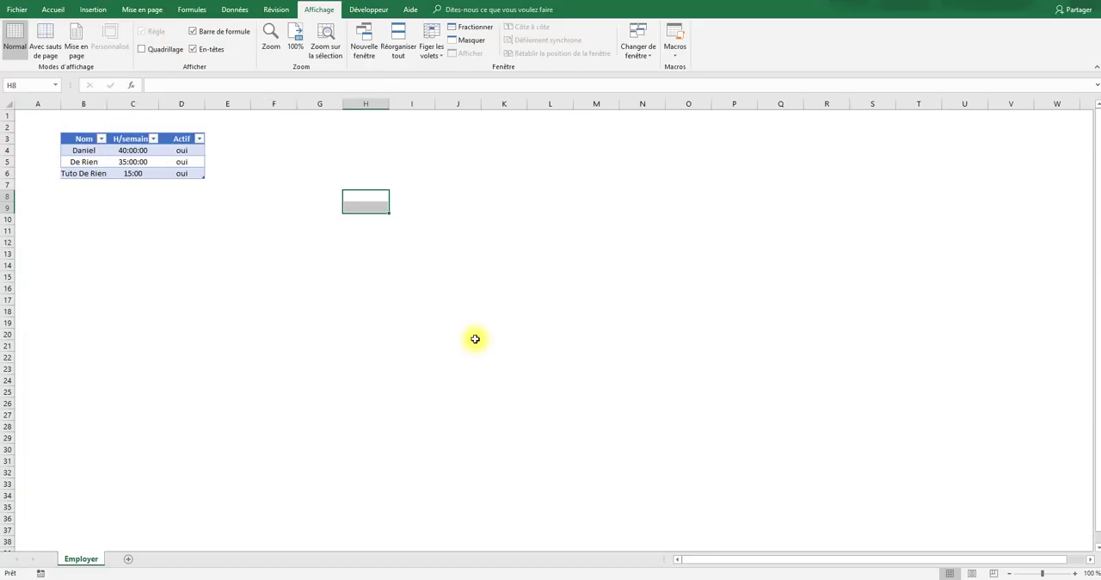
- Add a new worksheet after Employer, rename it Temps and make it the active sheet
click(129, 561)
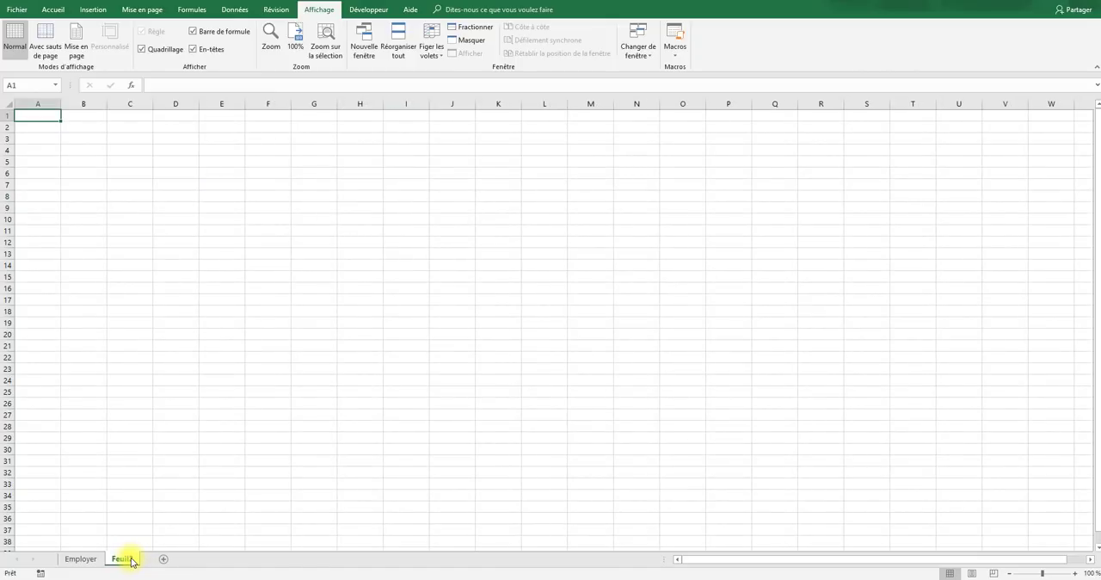
right_click(132, 560)
click(211, 453)
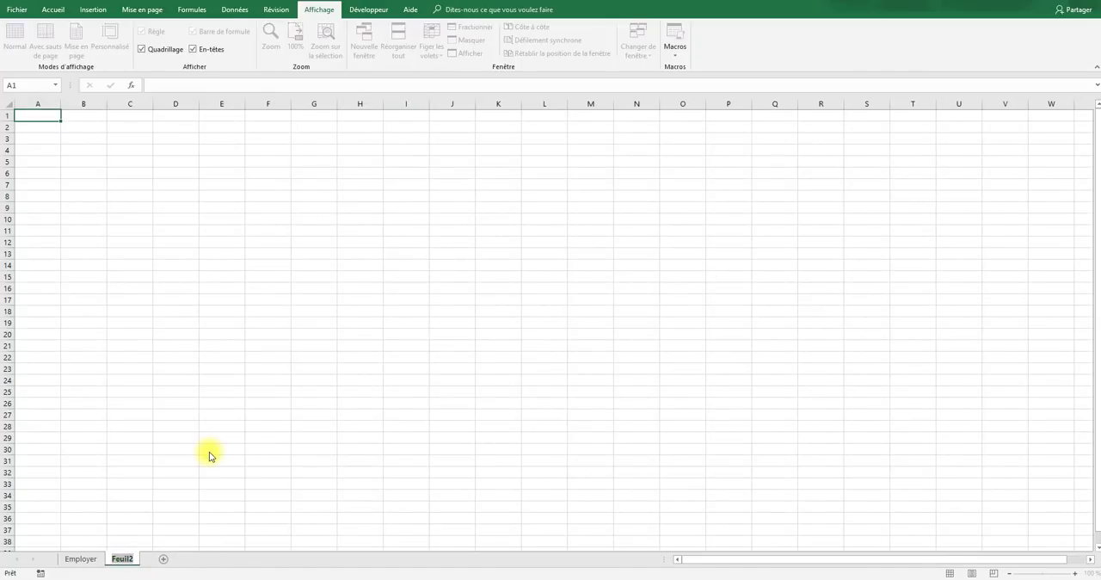
text(Temps)
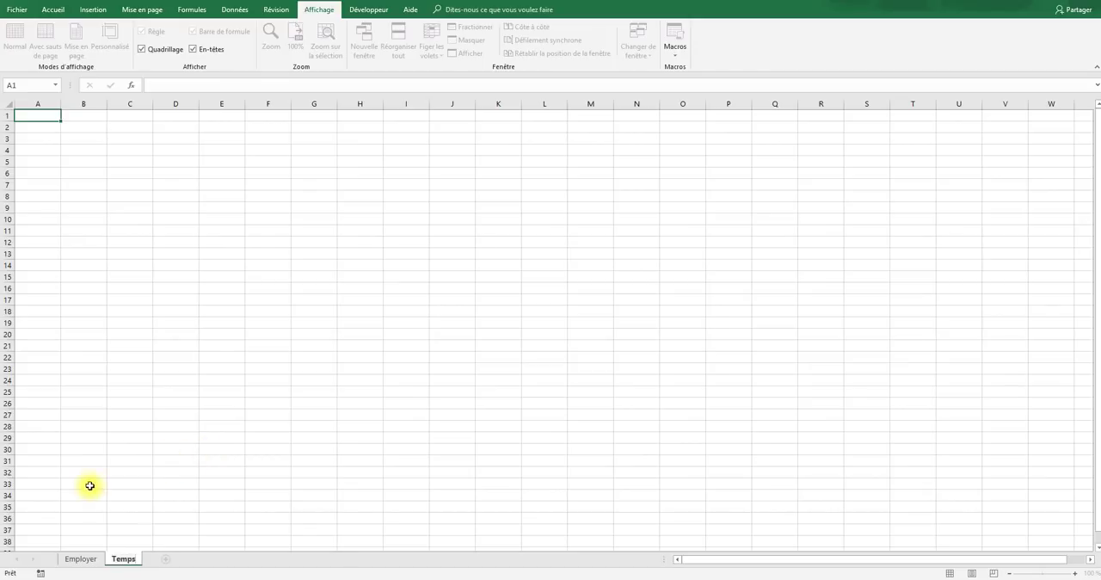
click(86, 559)
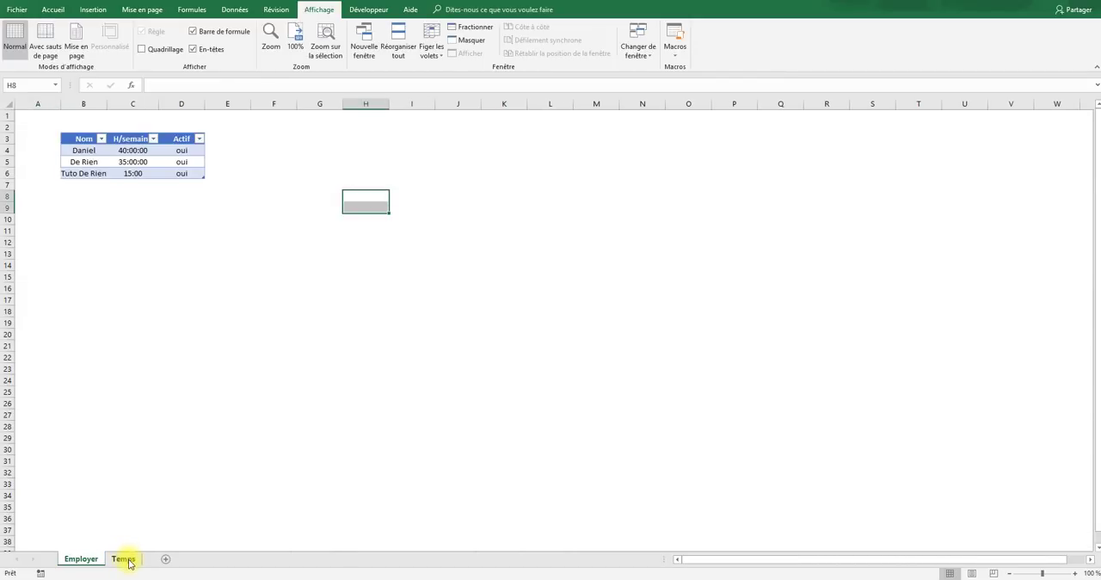
click(124, 559)
- Enter the column headers Date, Nom and Temps in cells B3 to D3 of the Temps sheet
click(86, 140)
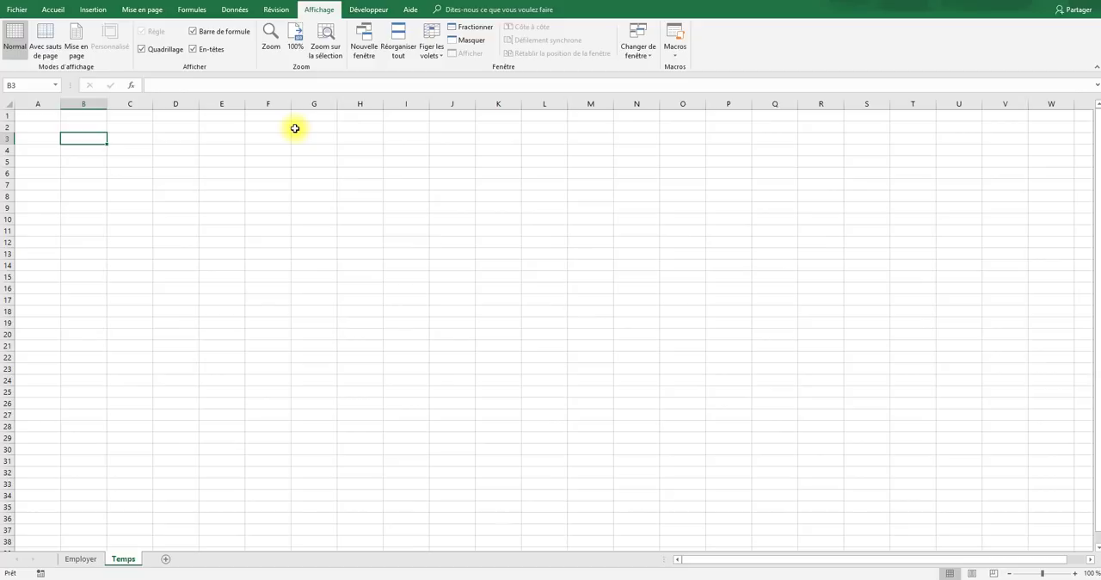
text(Da)
key(Tab)
text(te)
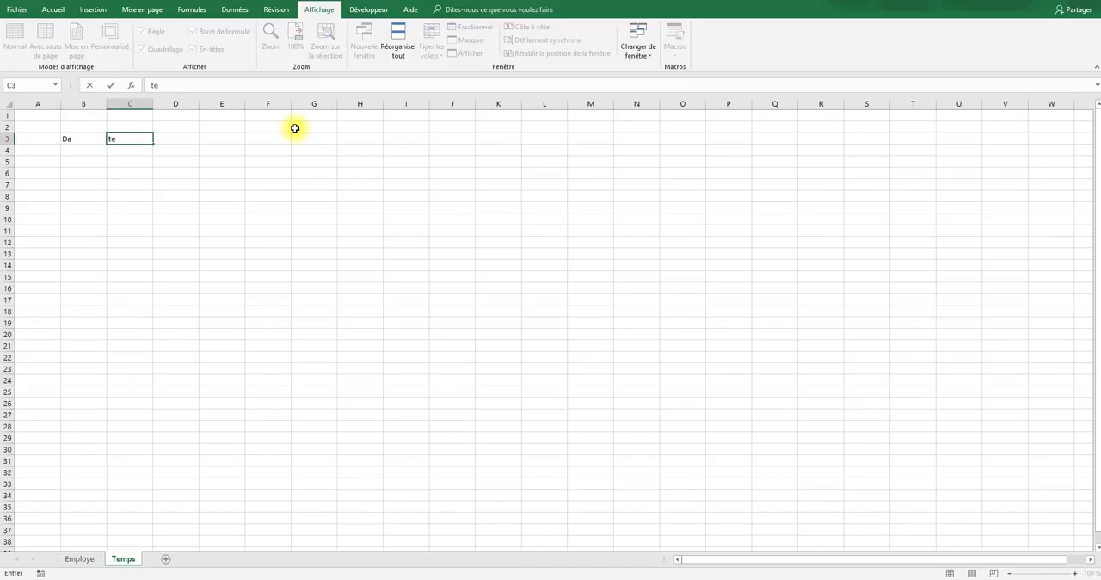
key(Left)
text(D)
key(Tab)
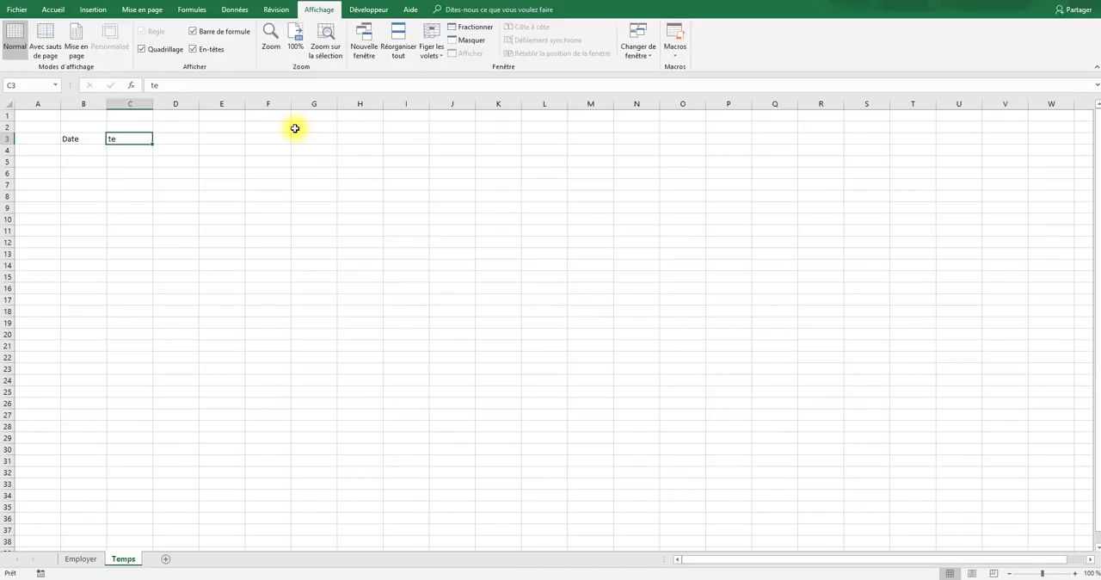
text(Nom)
key(Tab)
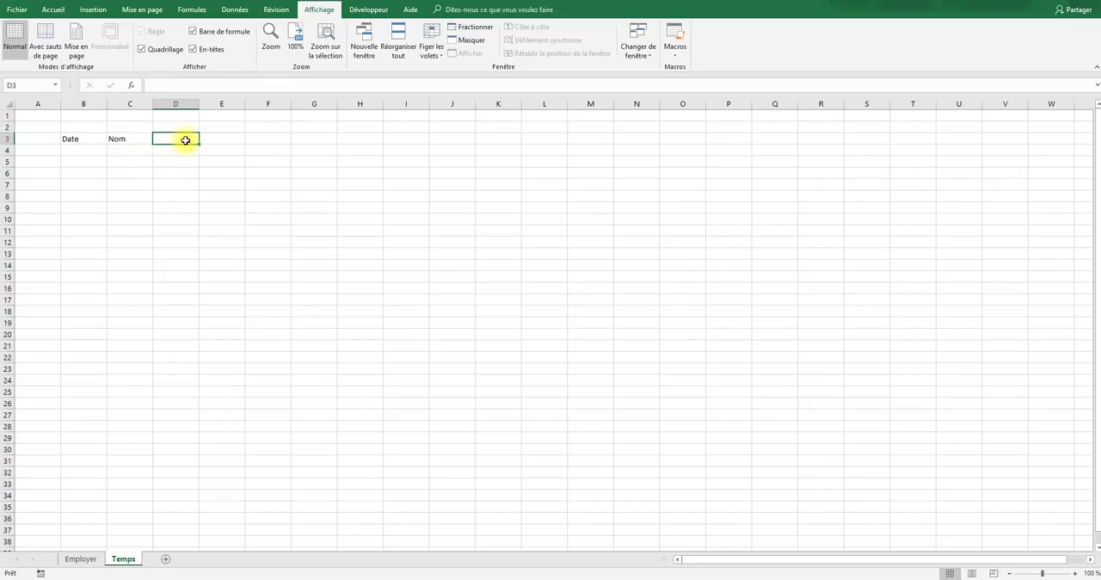
text(Temps)
key(Return)
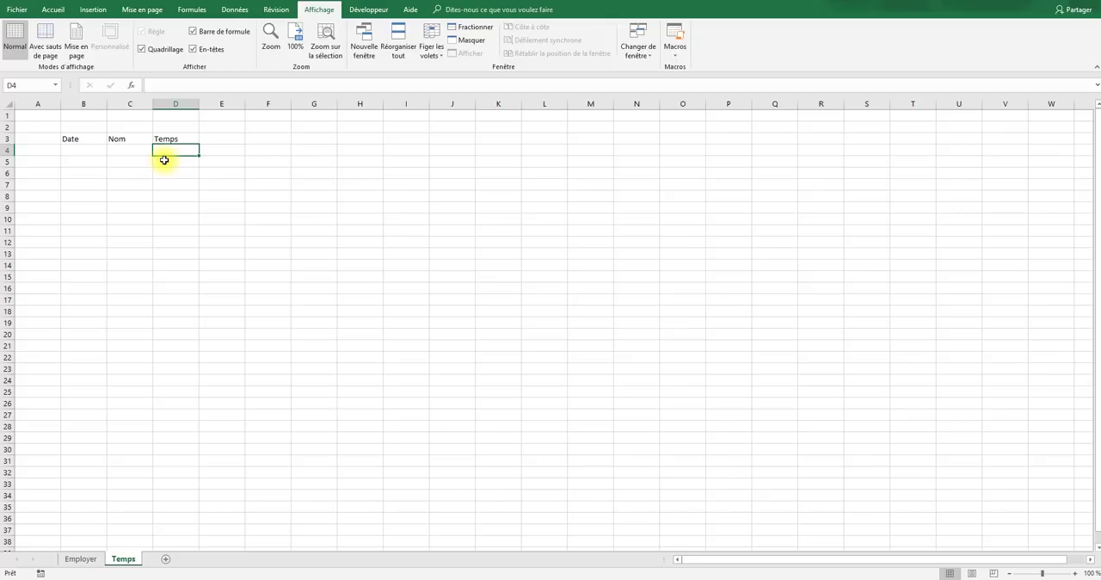
- Enter the date 27/08/2018 in B4 and extend the daily series down to 31/08/2018 in B8
click(137, 208)
click(73, 150)
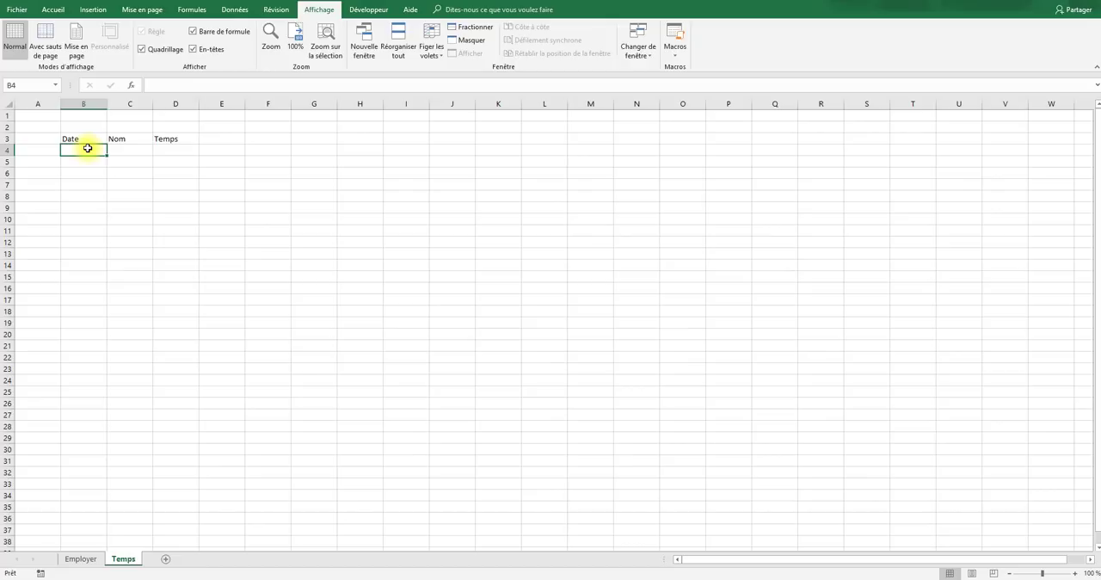
text(27/8/2018)
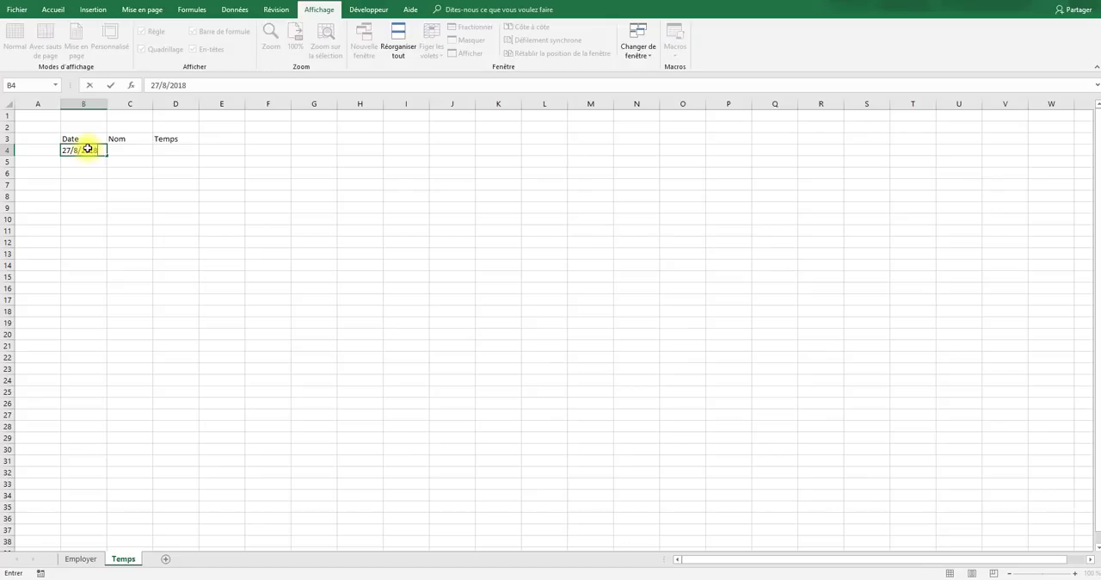
click(136, 184)
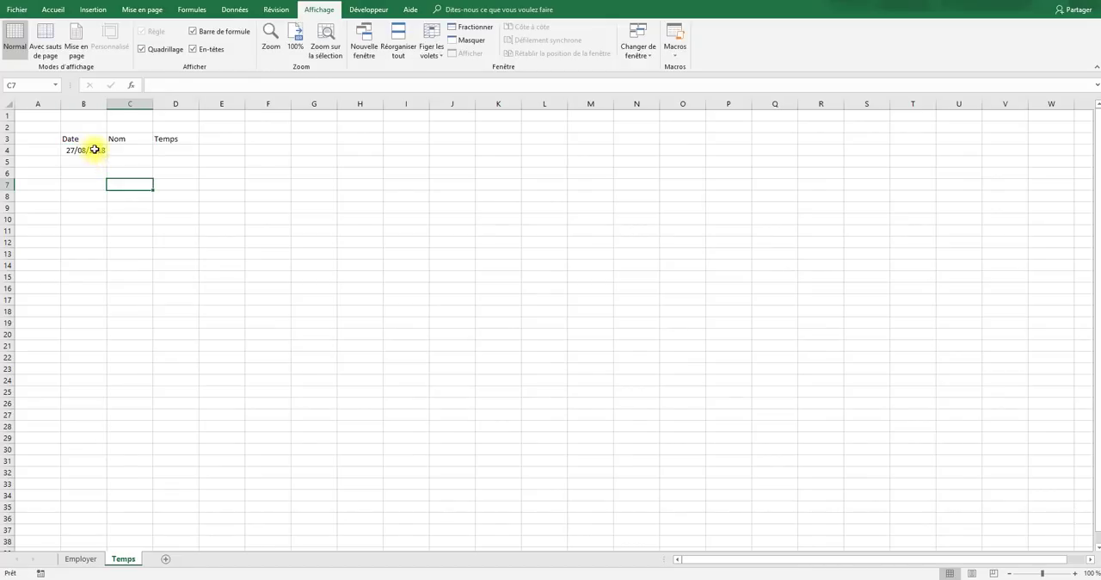
click(95, 149)
drag(107, 155, 102, 206)
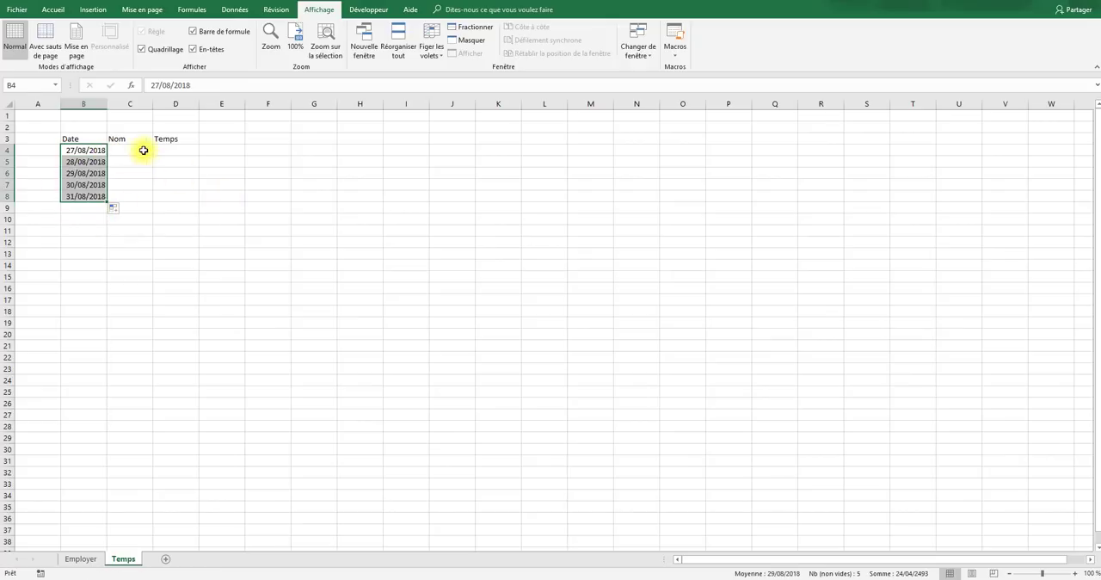
- Fill C4 to C8 with the first employee's first name, and enter 6:00 in D4 and 8:00 in D5 to D8
drag(142, 149, 131, 193)
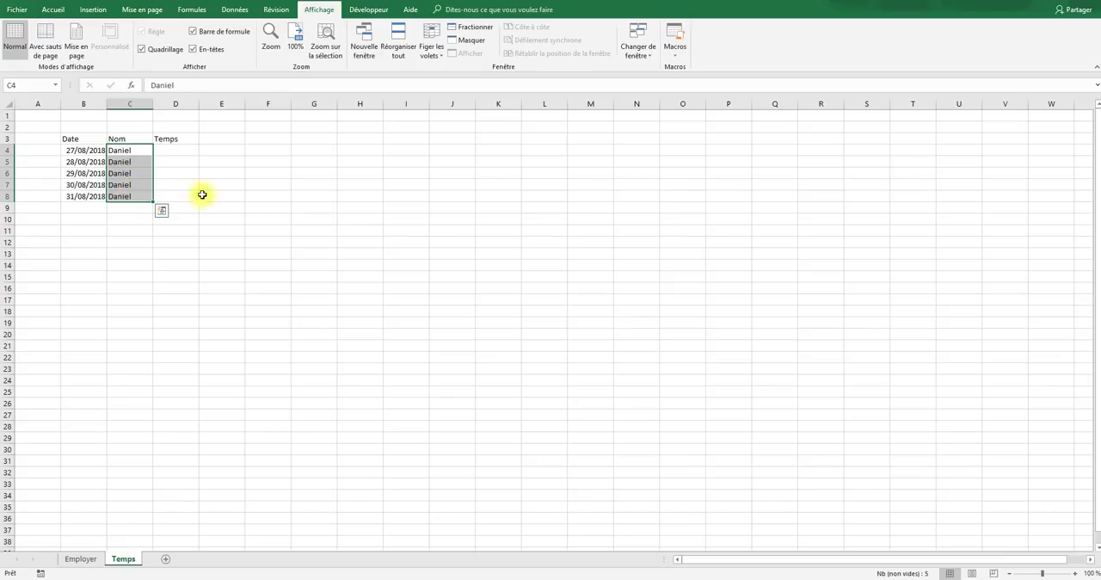
click(183, 154)
text(6:0)
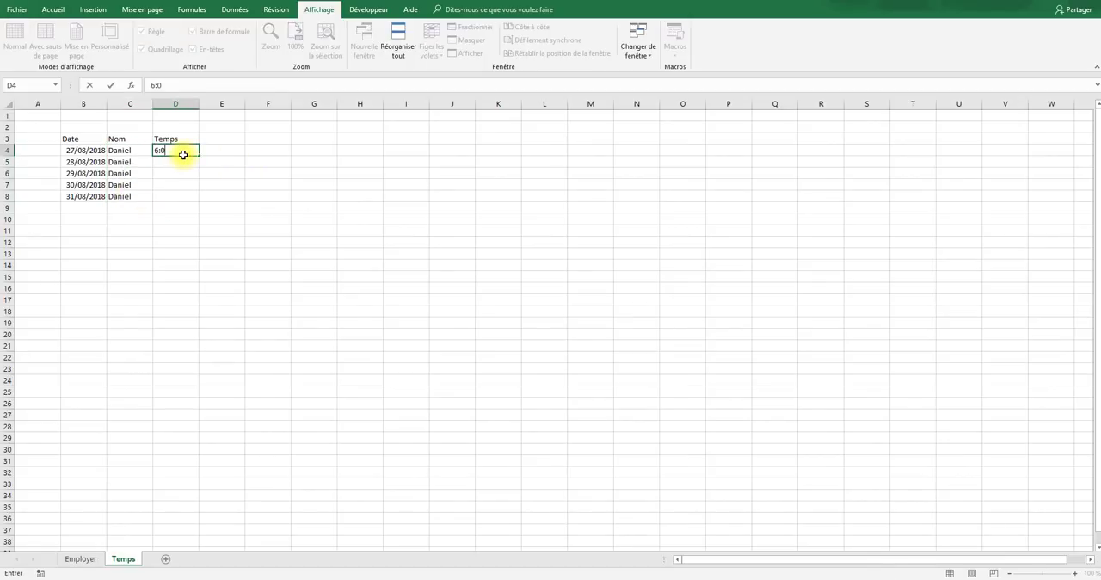
key(Return)
key(shift+Down)
key(shift+Down)
key(shift+Down)
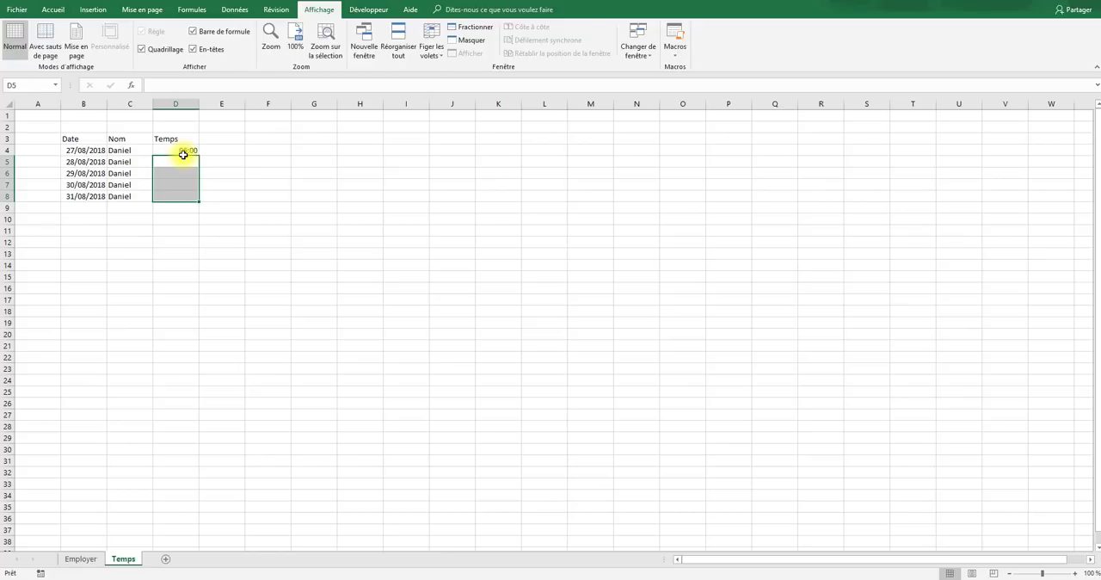
text(8:0)
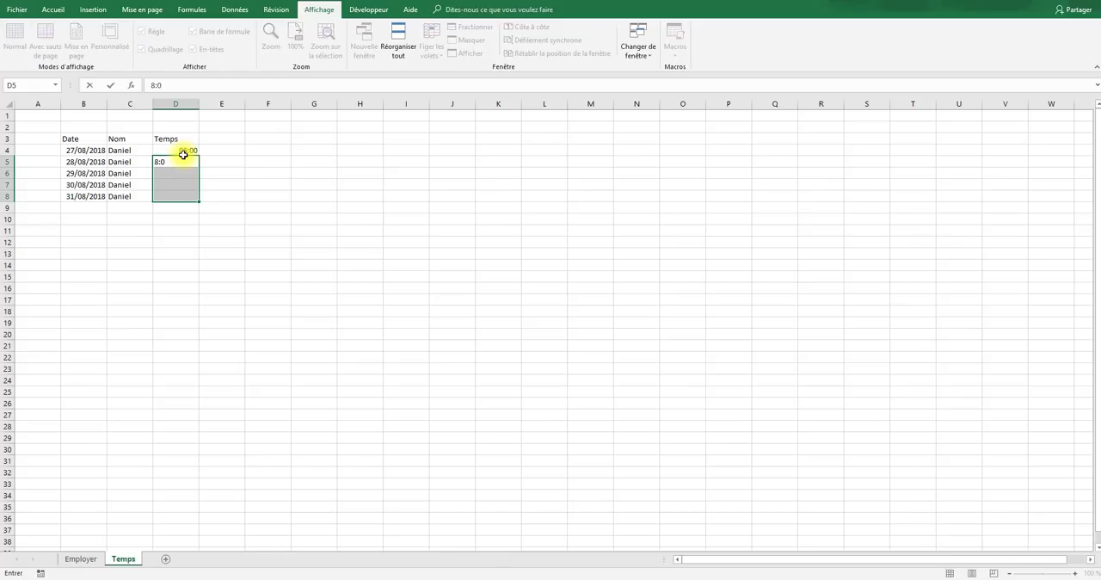
text(0)
key(ctrl+Return)
- Copy the dates in B4:B8 to B9:B13 and again to B14:B18
drag(85, 150, 88, 196)
key(ctrl+c)
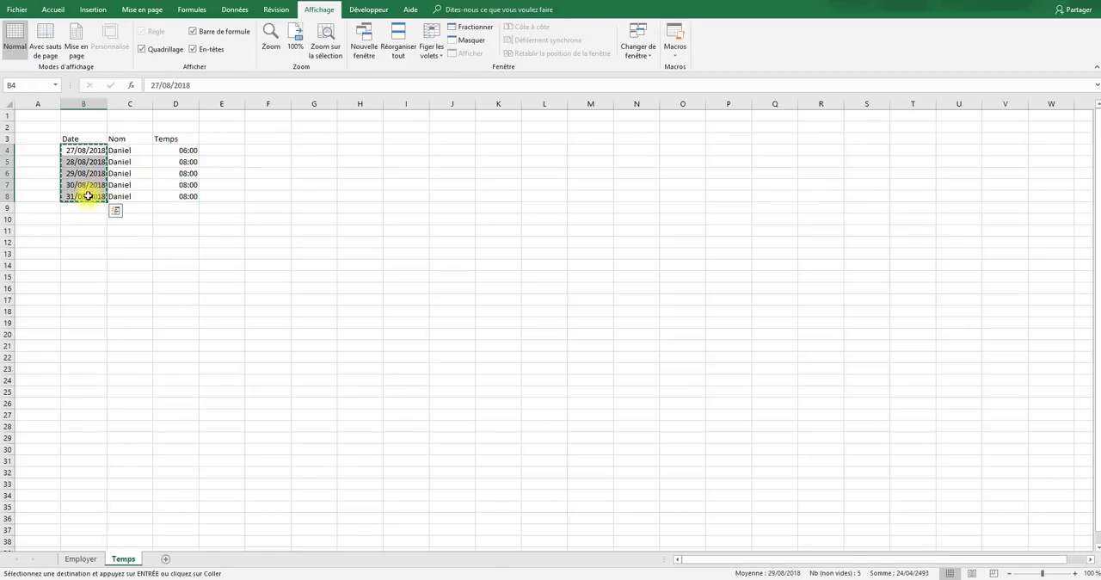
click(79, 207)
key(ctrl+v)
click(75, 264)
key(ctrl+v)
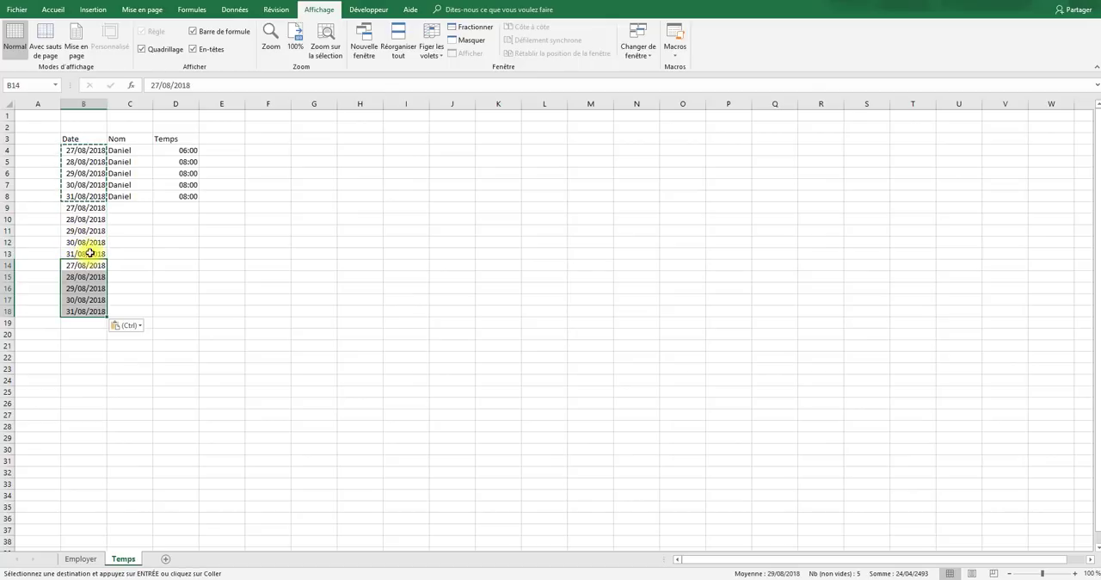
- Fill C9 to C13 under Nom with De rien
drag(118, 207, 123, 254)
text(Daniel)
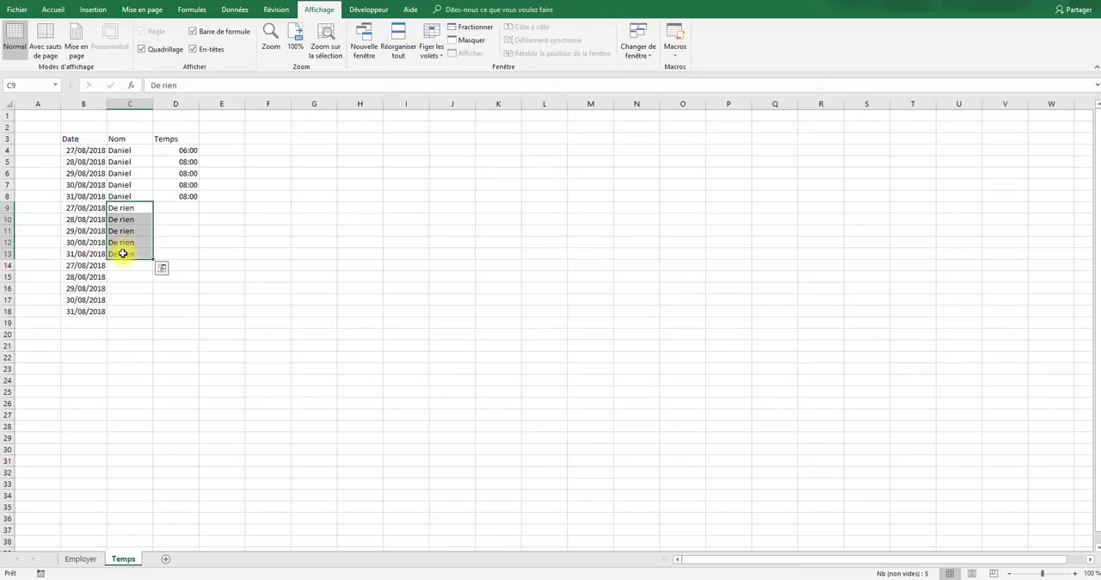
- Fill C14 to C18 under Nom with tuto de rien
key(Down)
key(Down)
key(Down)
key(Down)
key(Down)
key(shift+Down)
key(shift+Down)
key(shift+Down)
key(shift+Down)
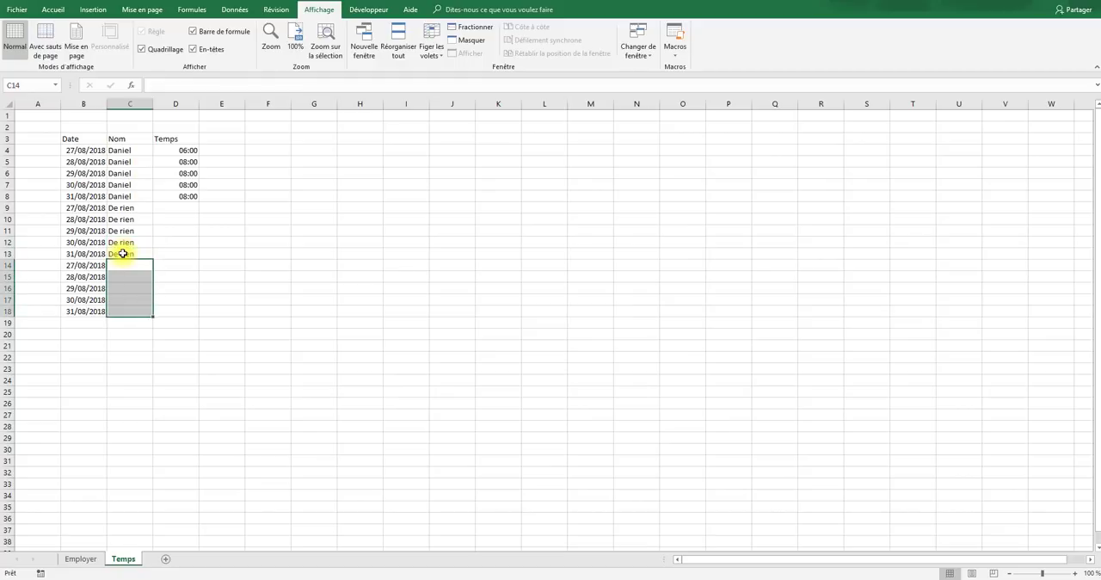
text(tuto de rien)
key(ctrl+Return)
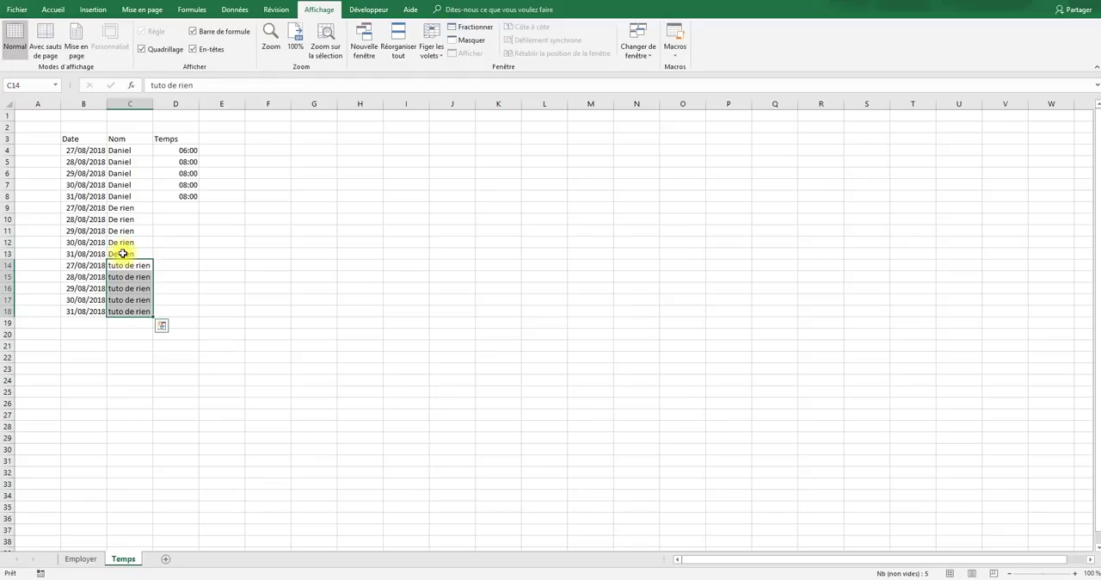
- Copy the 08:00 time from D5 into D9:D18 under Temps
click(182, 161)
key(ctrl+c)
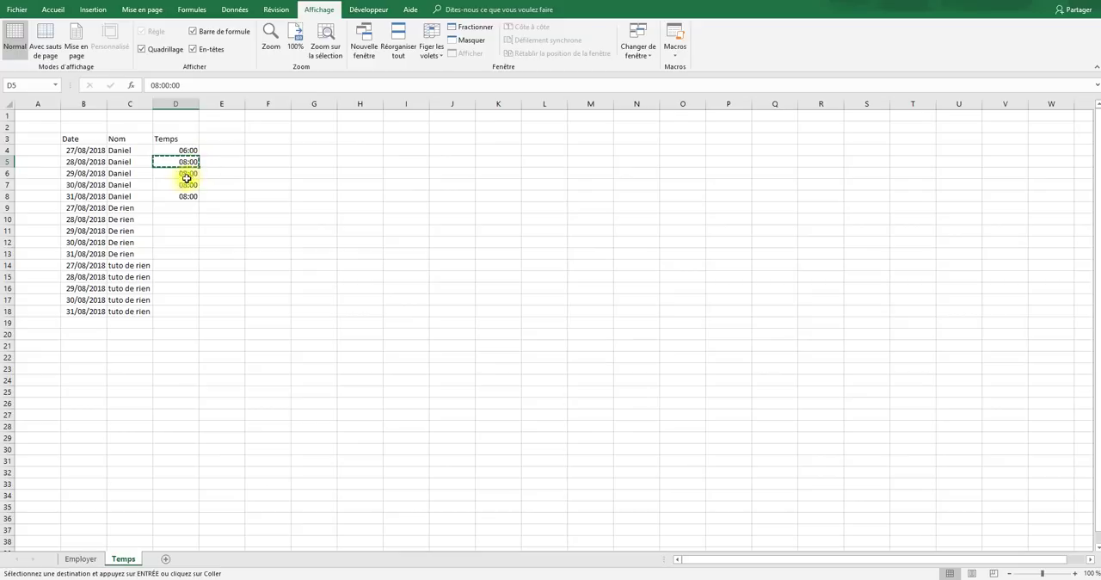
drag(175, 214, 175, 308)
key(ctrl+v)
click(272, 287)
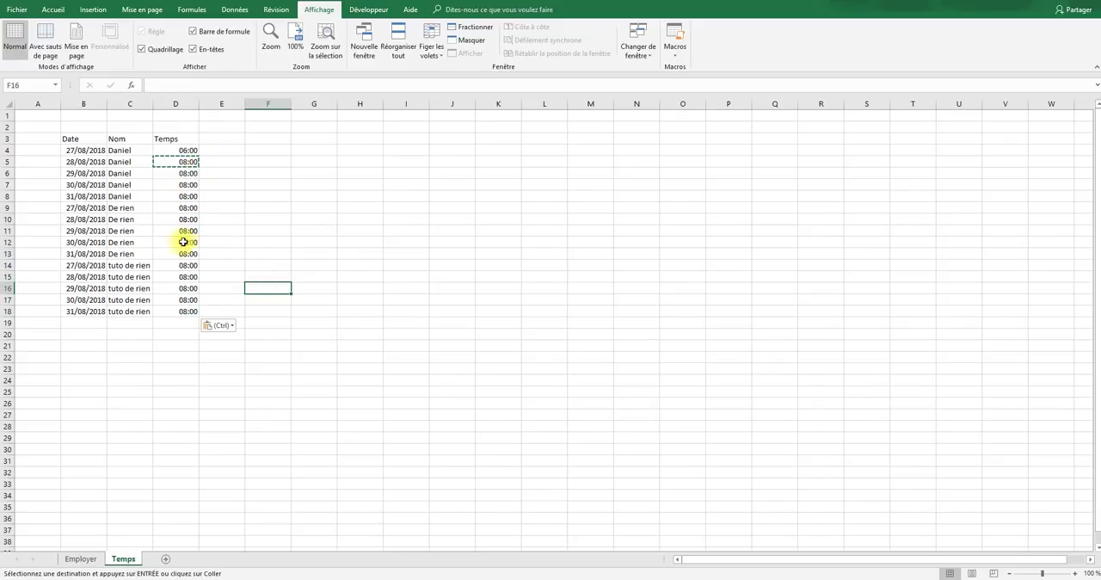
- Convert the range B3:D18 into a table with headers
drag(74, 141, 187, 311)
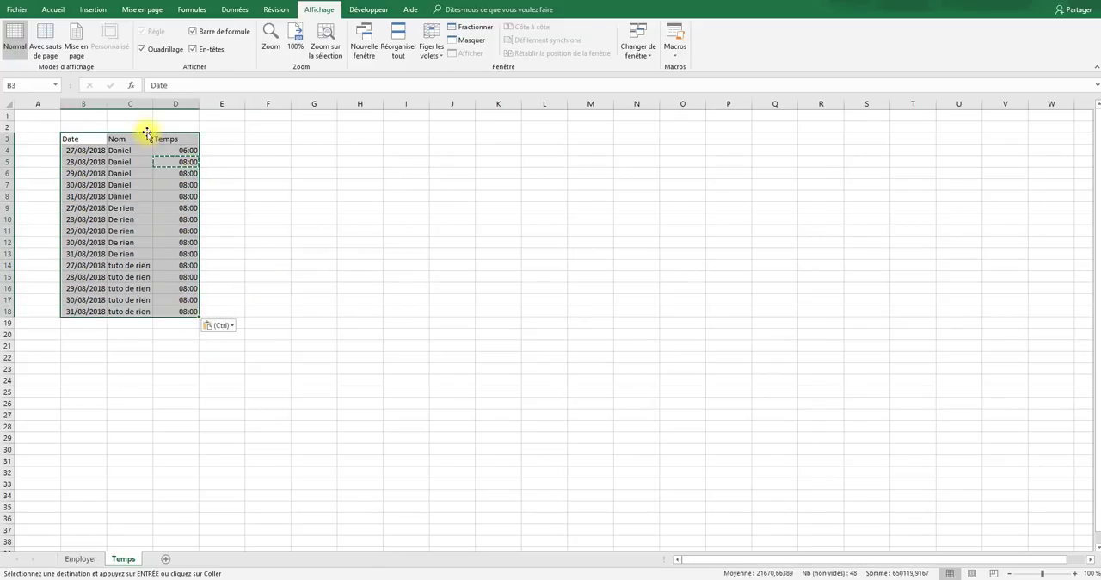
click(53, 11)
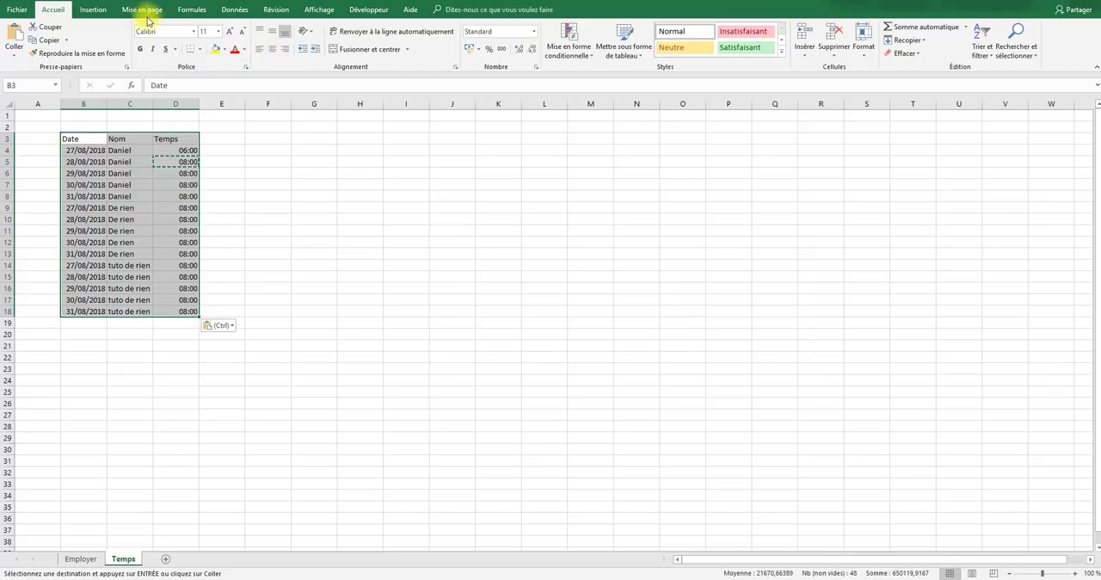
click(101, 11)
click(112, 48)
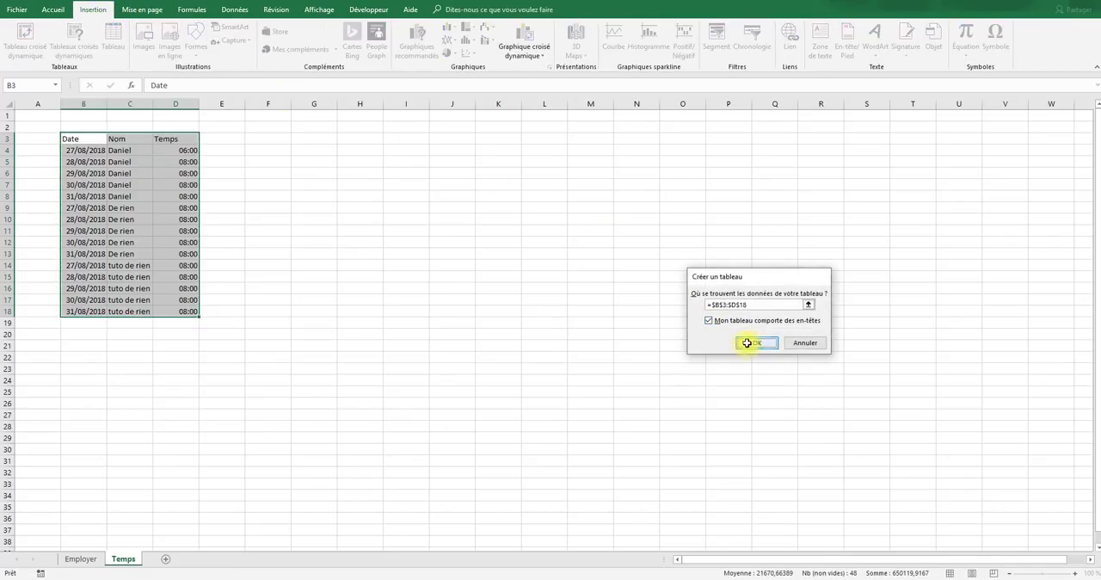
click(744, 339)
- Center the contents of all cells on the Temps sheet and hide its gridlines
click(10, 104)
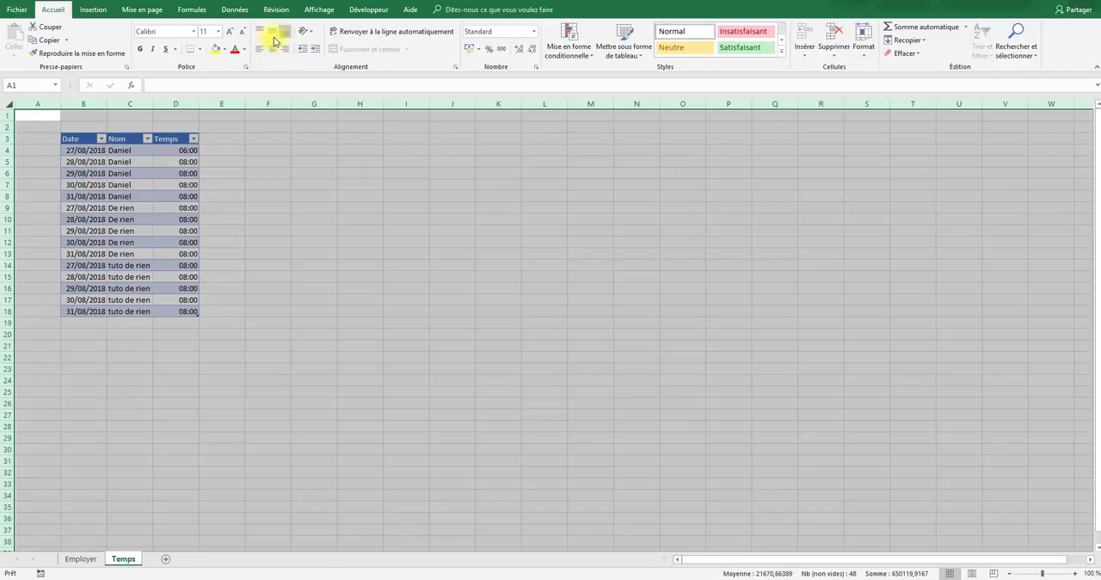
click(272, 50)
click(320, 10)
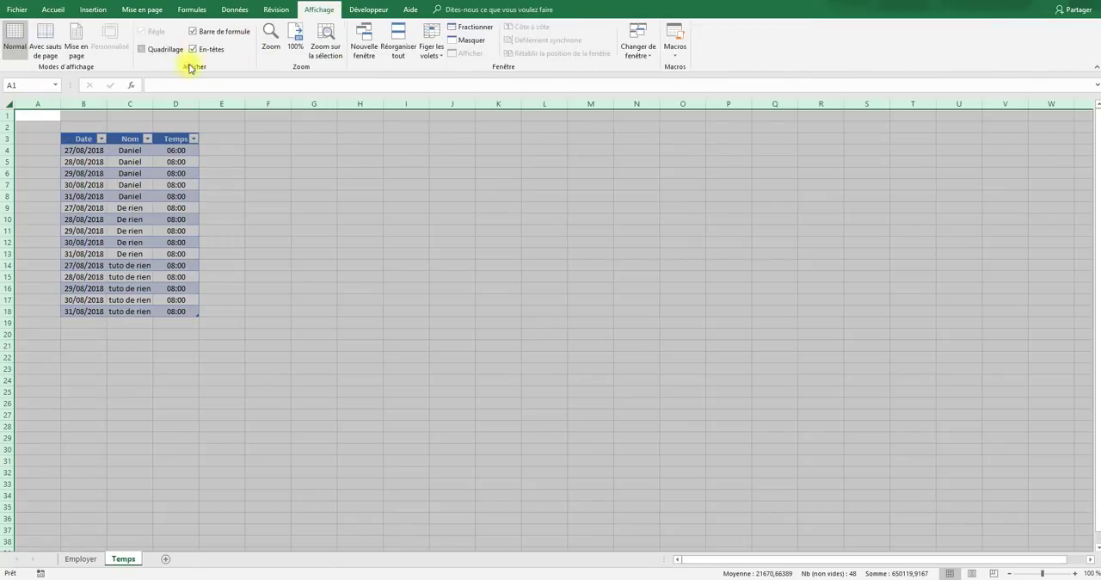
click(141, 49)
click(268, 150)
drag(175, 484, 222, 472)
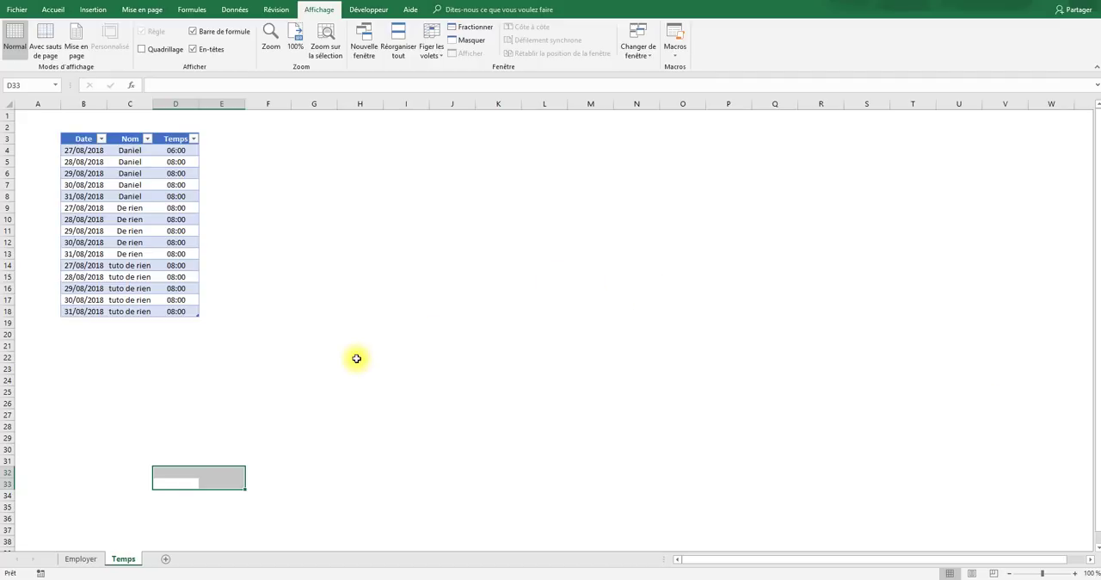
- Add a new worksheet after Temps and name it Horaire
click(166, 560)
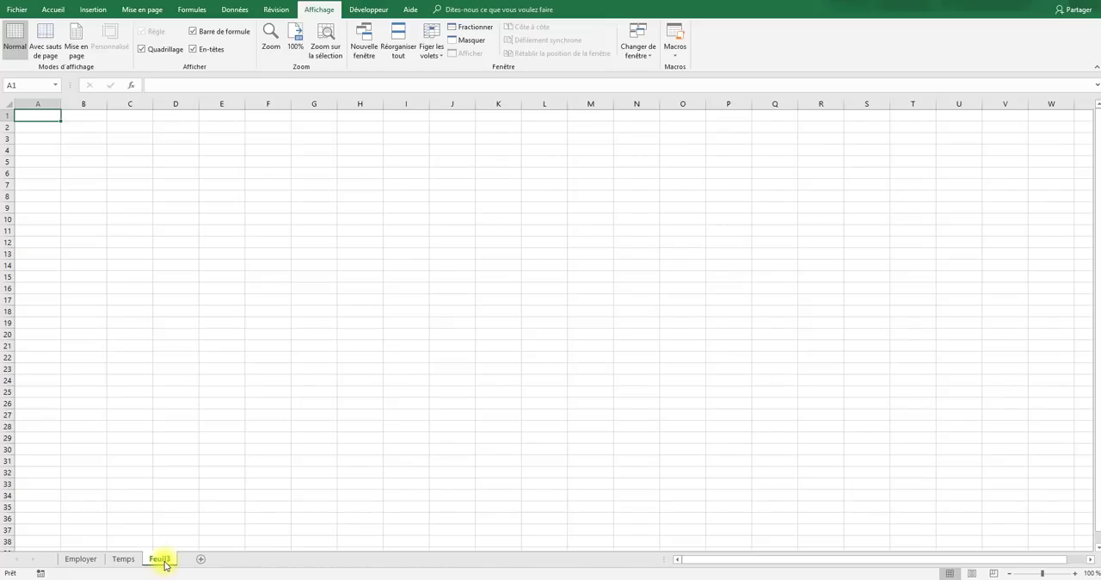
right_click(164, 561)
click(202, 454)
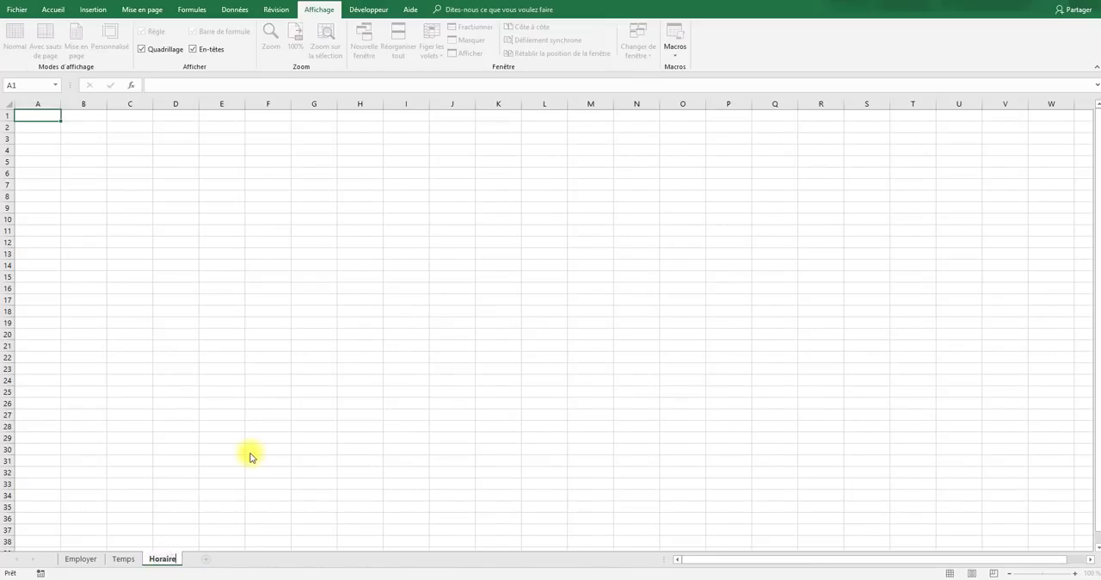
click(250, 453)
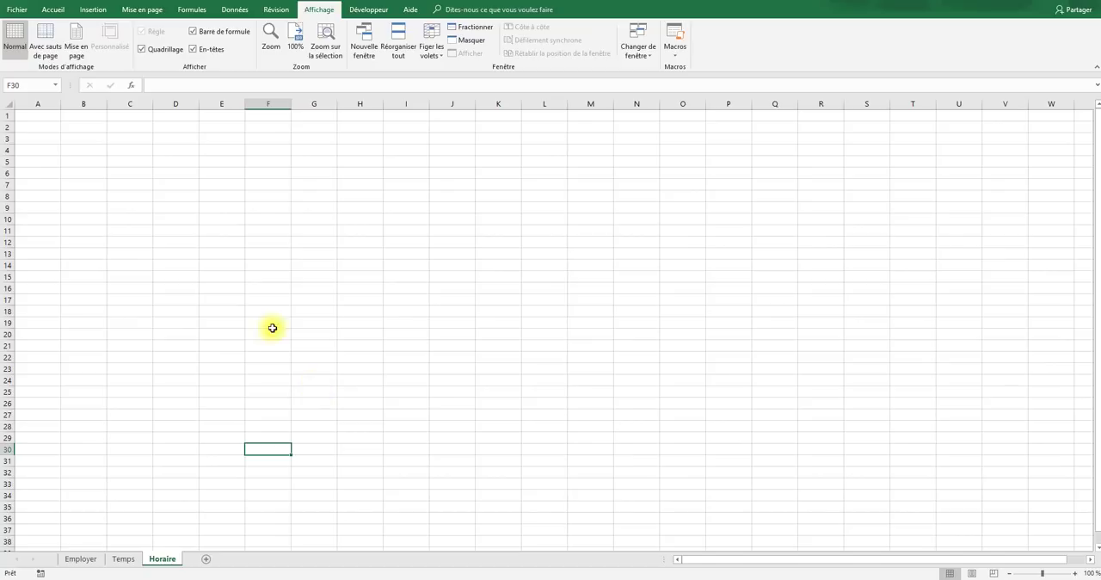
- Create a pivot table from the Employer sheet's table Tableau1, placed on the existing Horaire sheet at cell D6
click(80, 559)
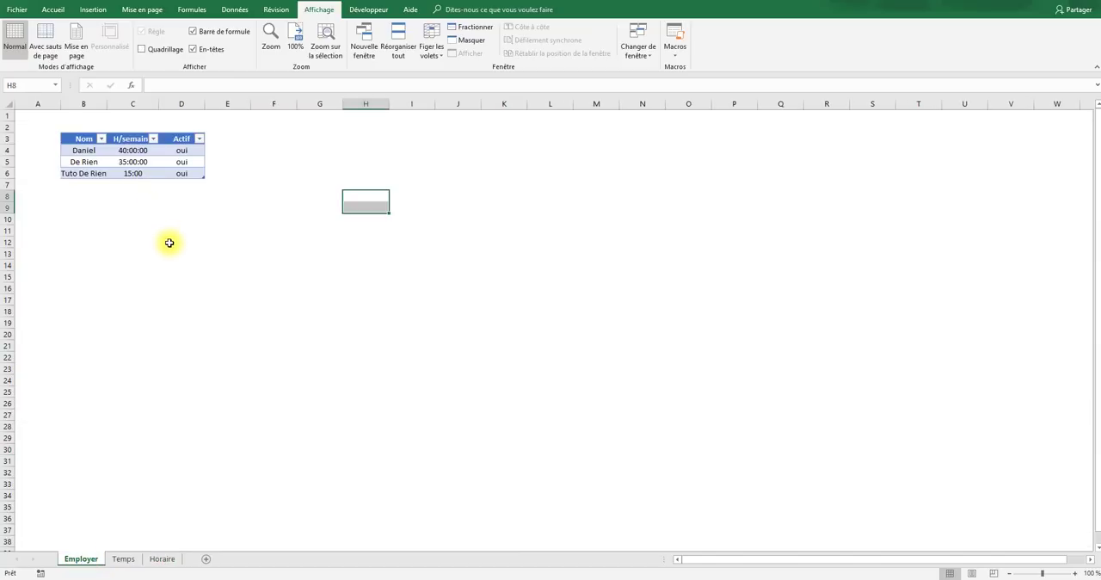
click(81, 158)
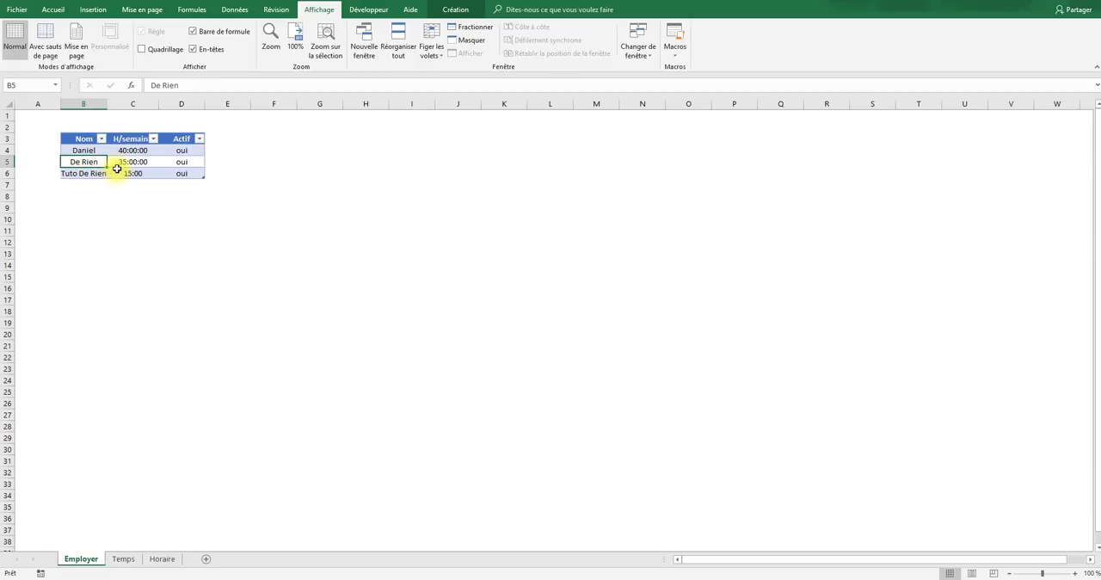
click(93, 11)
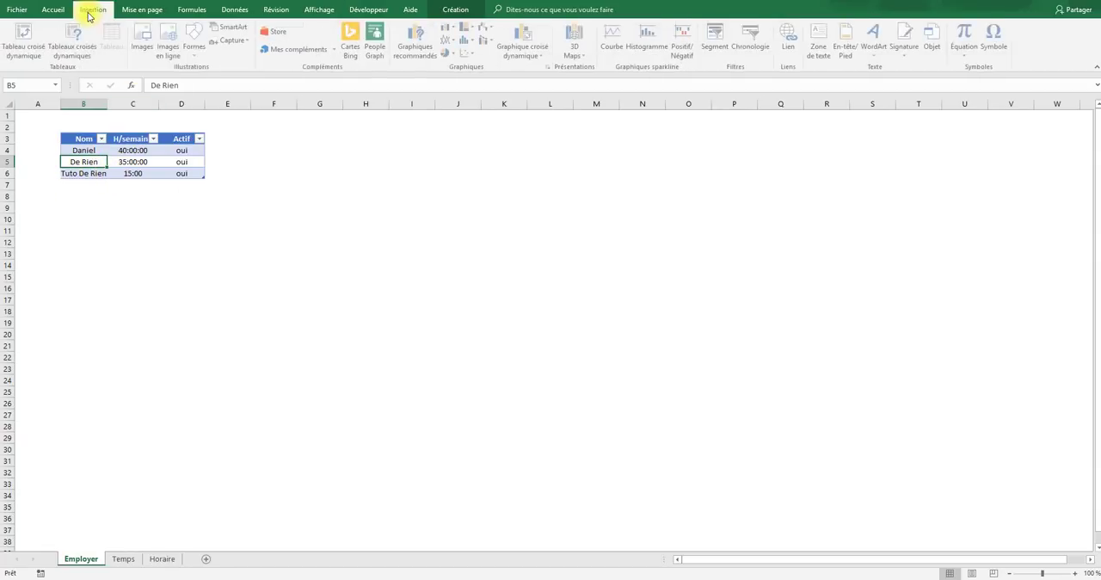
click(26, 43)
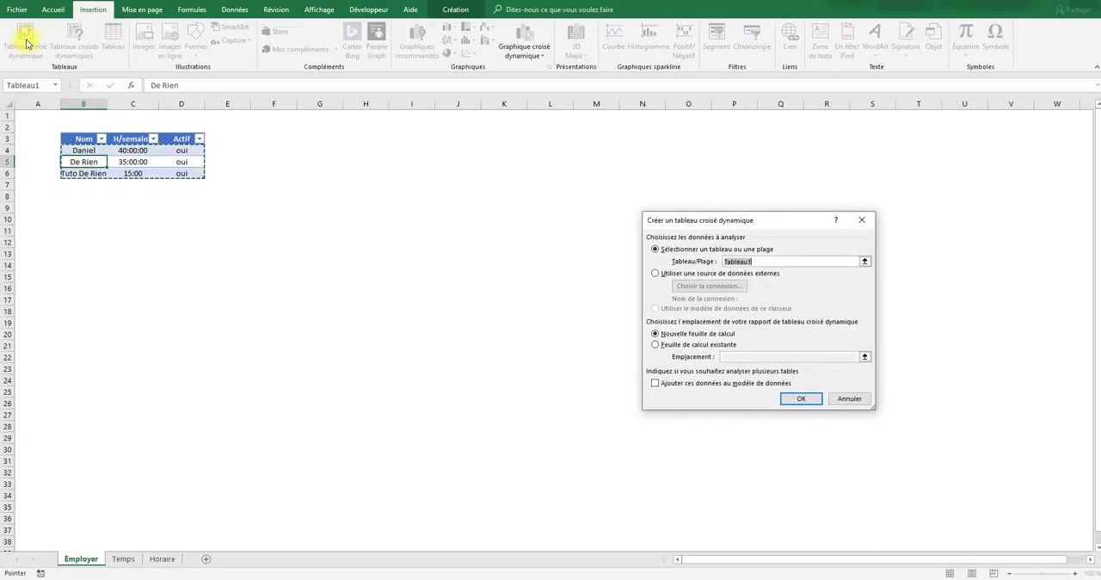
click(675, 348)
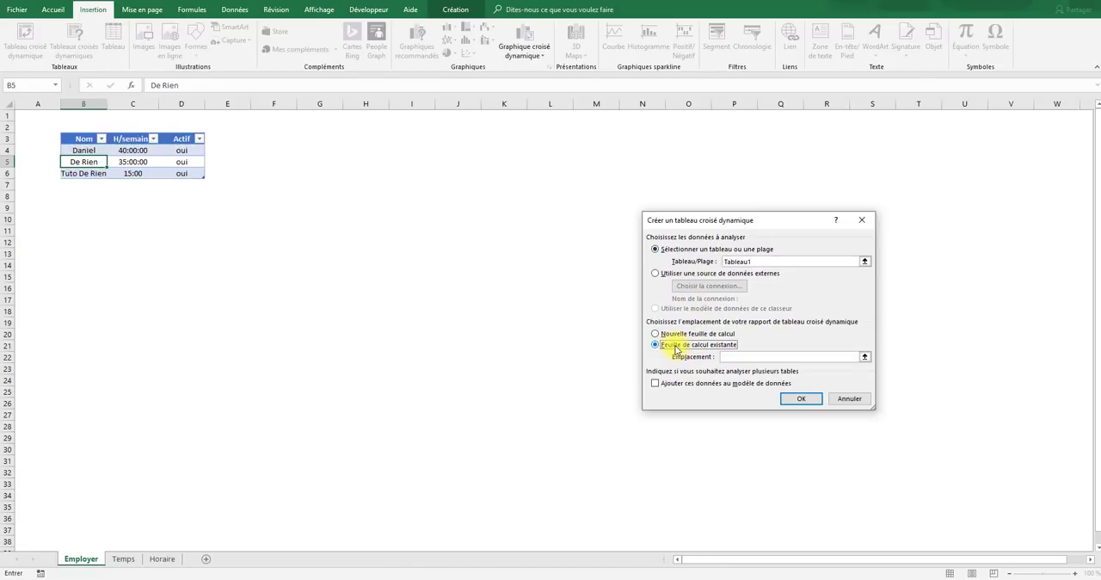
click(865, 358)
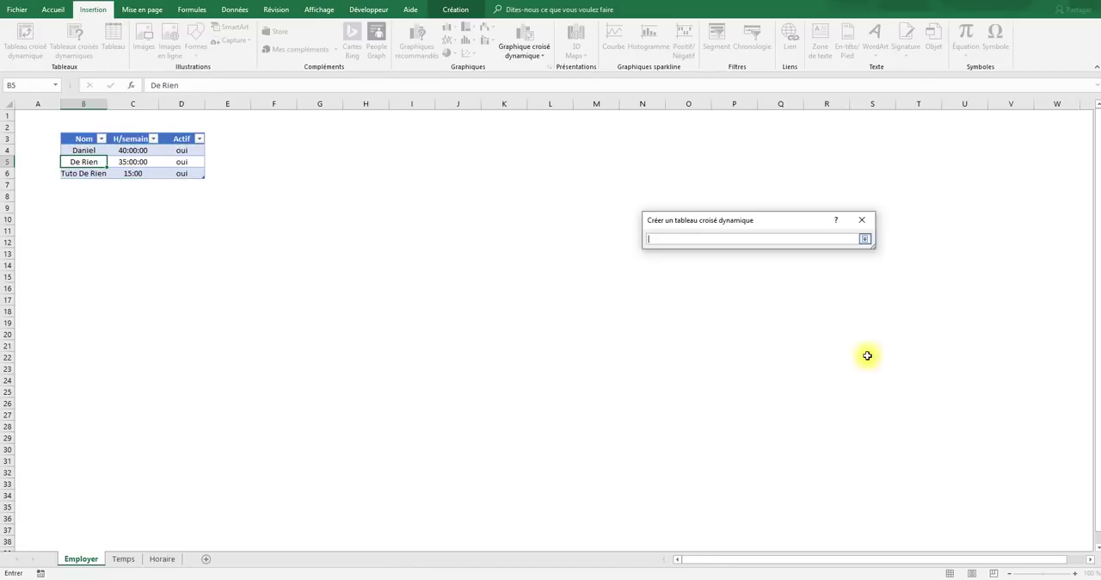
click(156, 560)
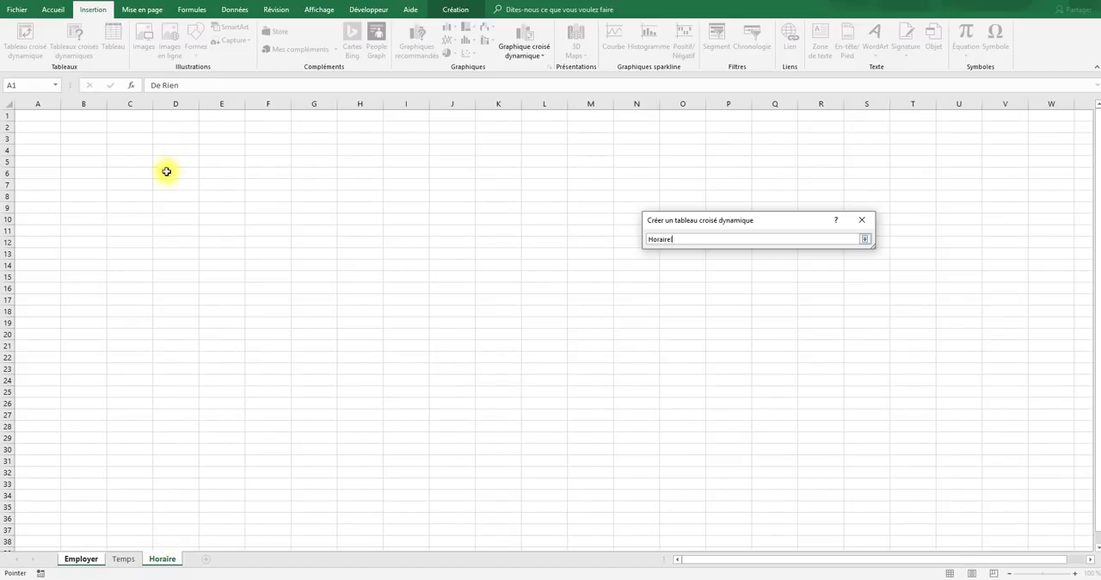
key(Return)
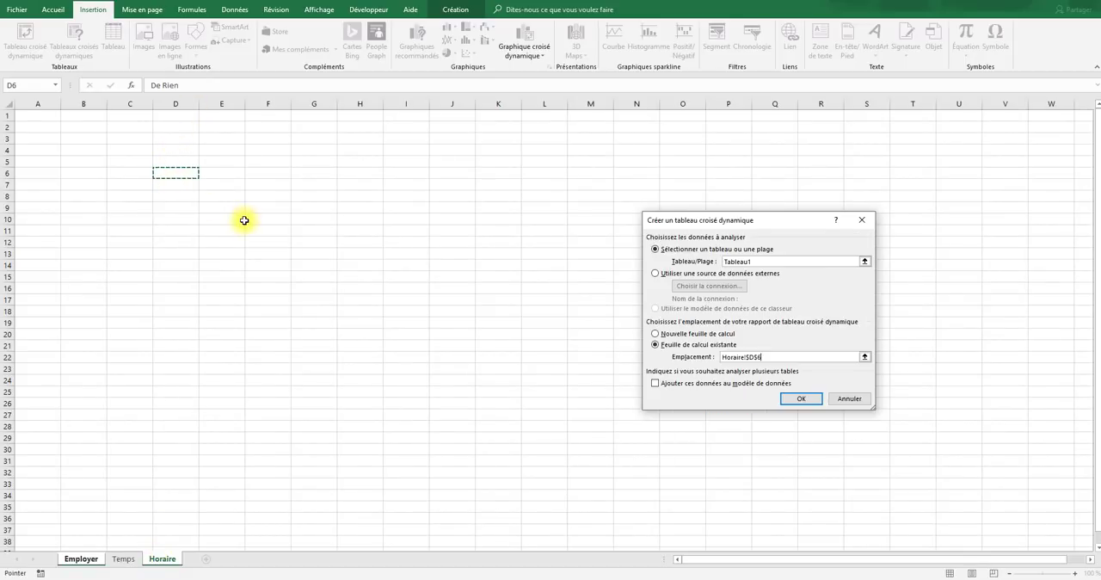
key(Return)
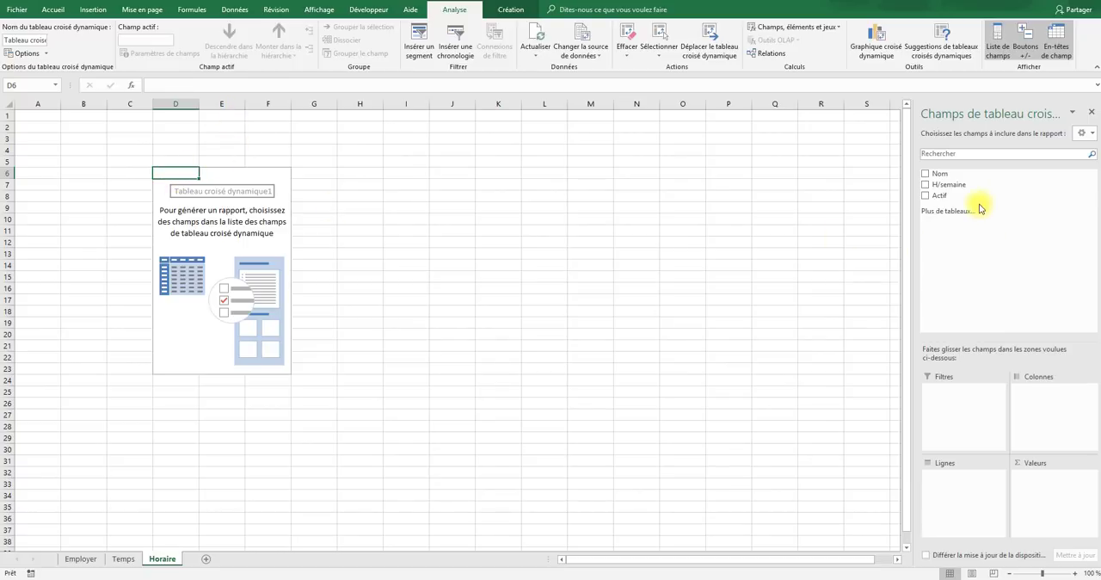
- Use Nom as the pivot table's row field and Actif as its report filter, and hide the field headers
drag(936, 175, 963, 488)
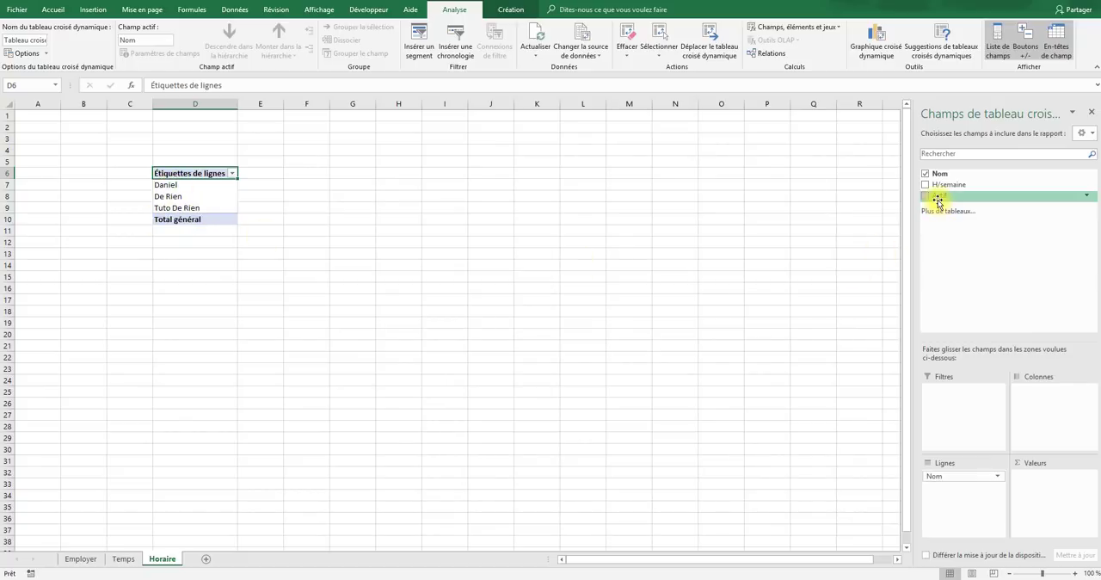
drag(936, 196, 971, 401)
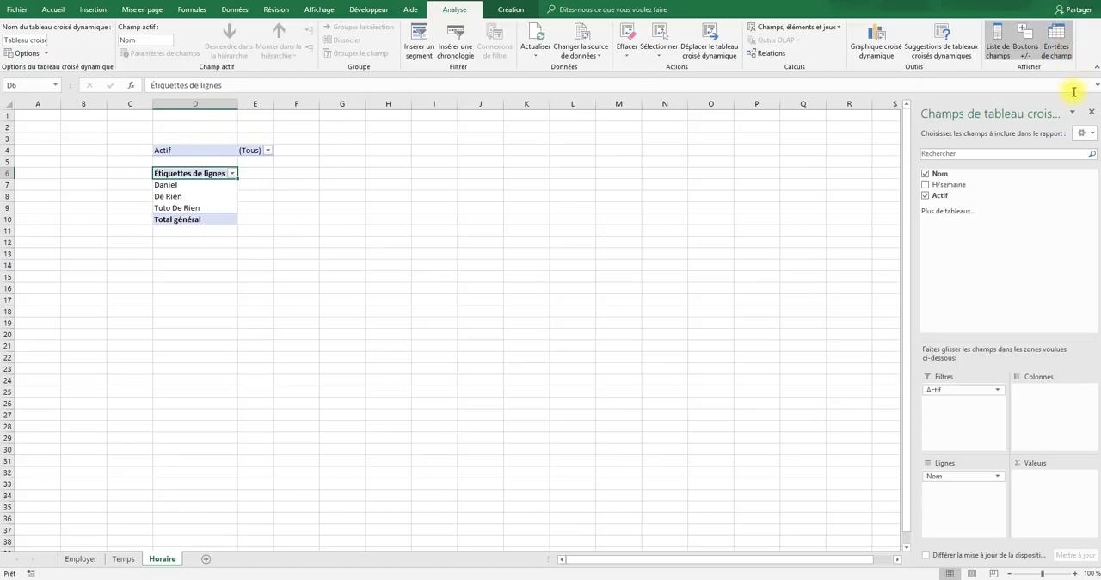
click(1062, 57)
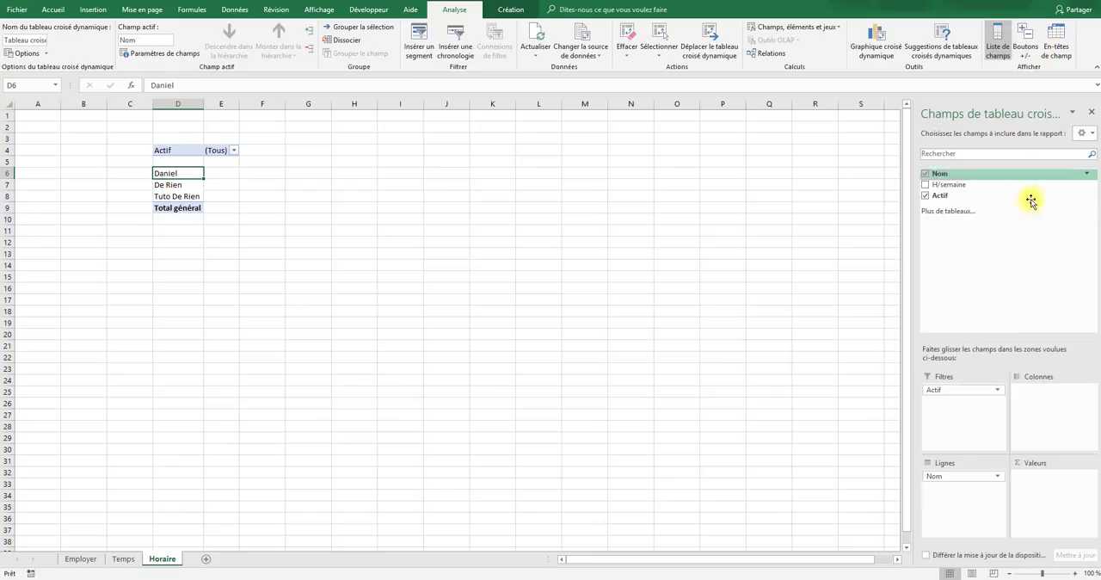
- Turn off the pivot table's subtotals and disable its grand totals for rows and columns
click(514, 10)
click(23, 58)
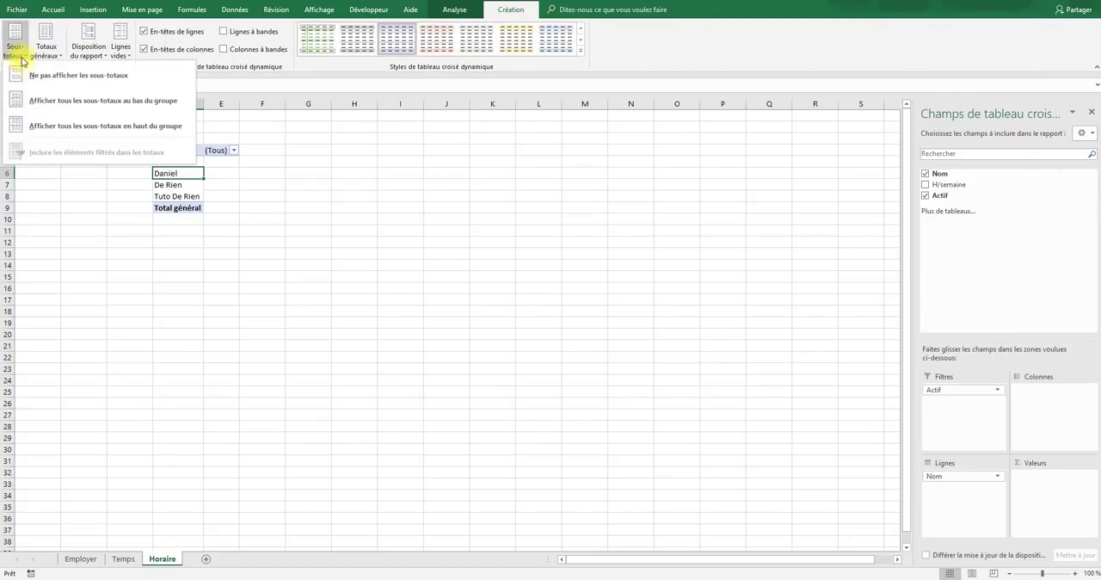
click(25, 74)
click(45, 50)
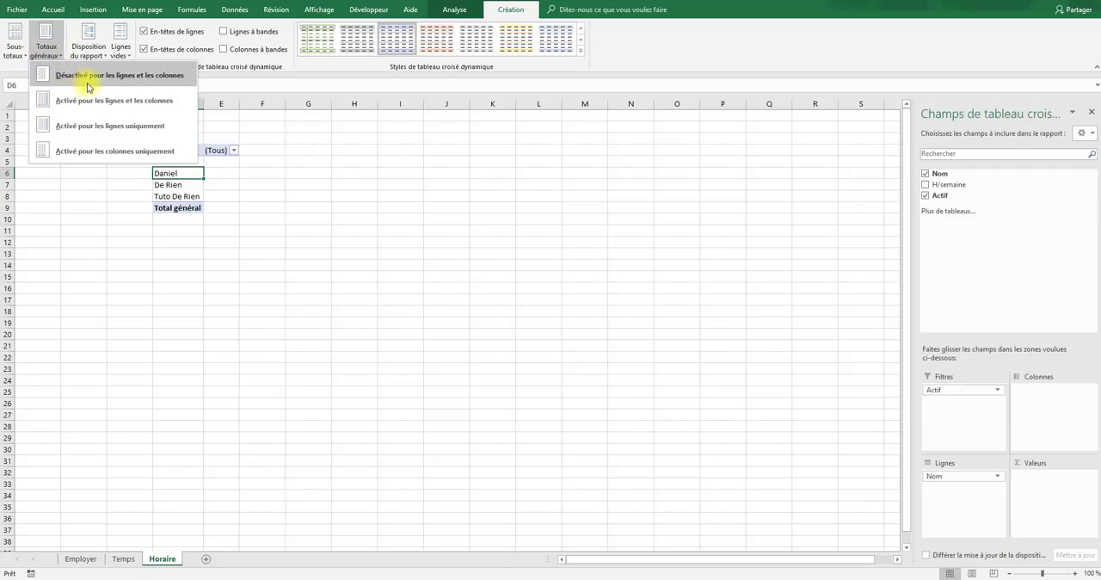
click(88, 79)
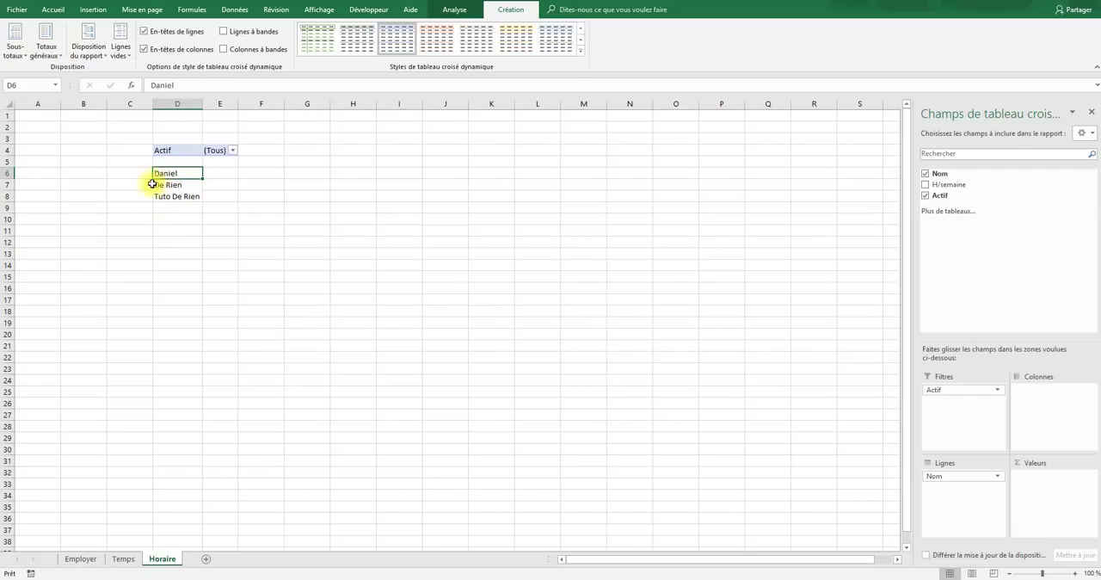
- In the pivot table options, disable automatic column width adjustment on update and sort the field list from A to Z
click(454, 9)
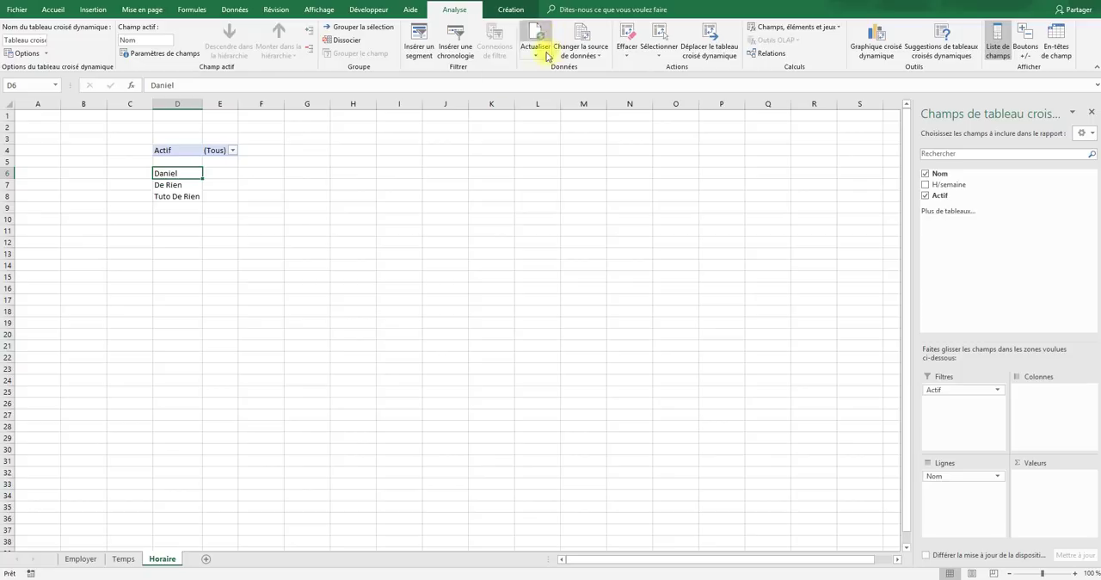
click(42, 54)
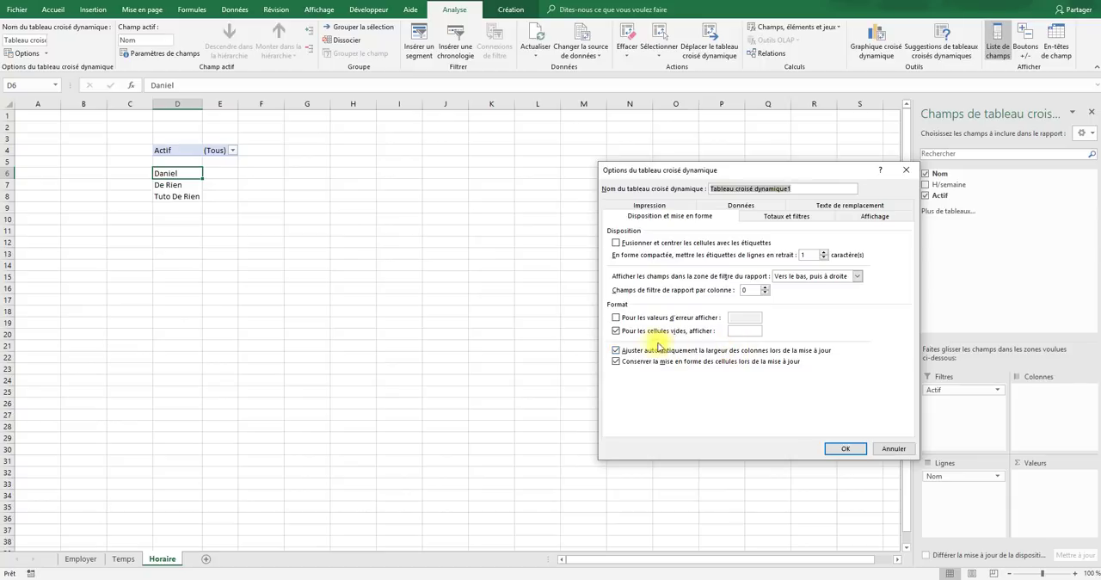
click(618, 351)
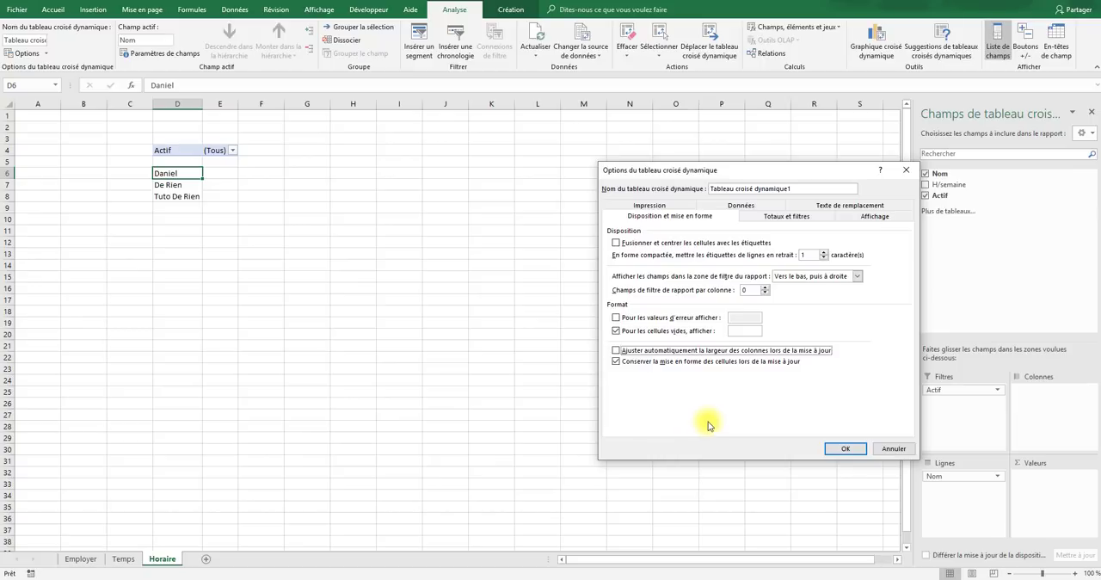
click(875, 217)
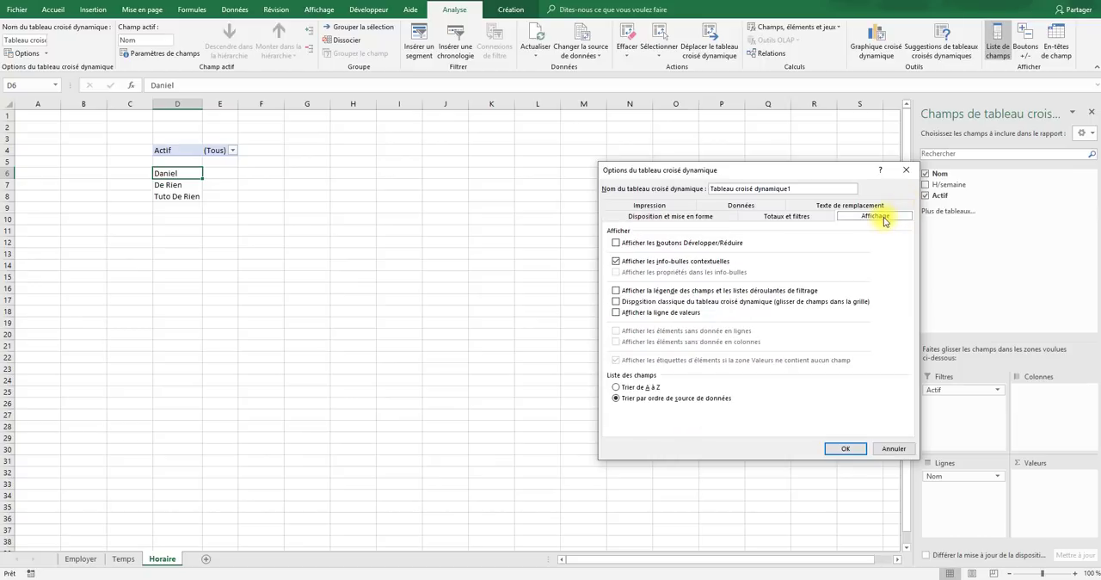
click(843, 447)
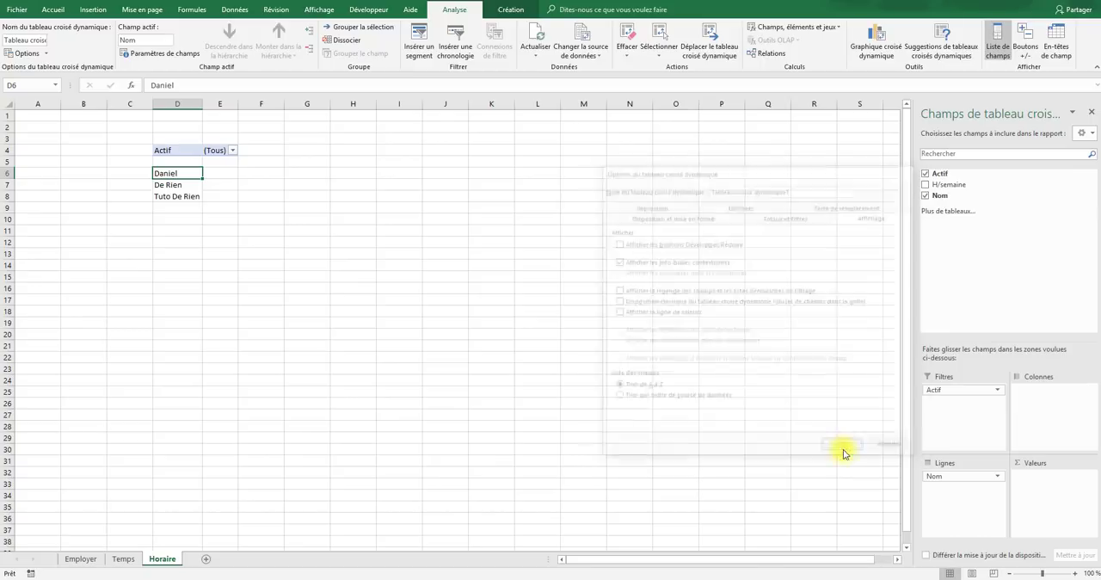
click(235, 9)
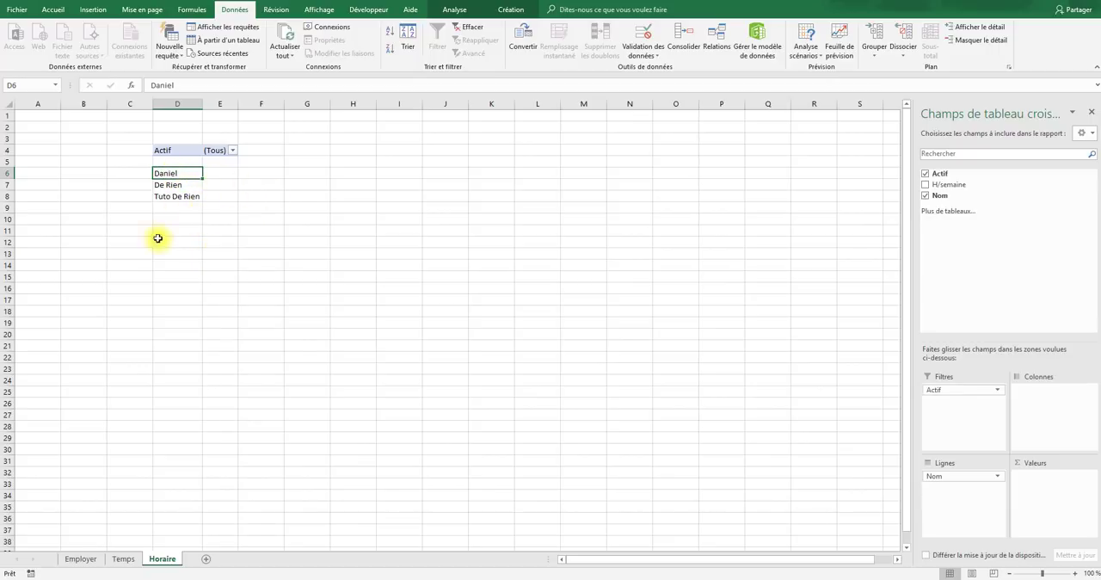
click(297, 185)
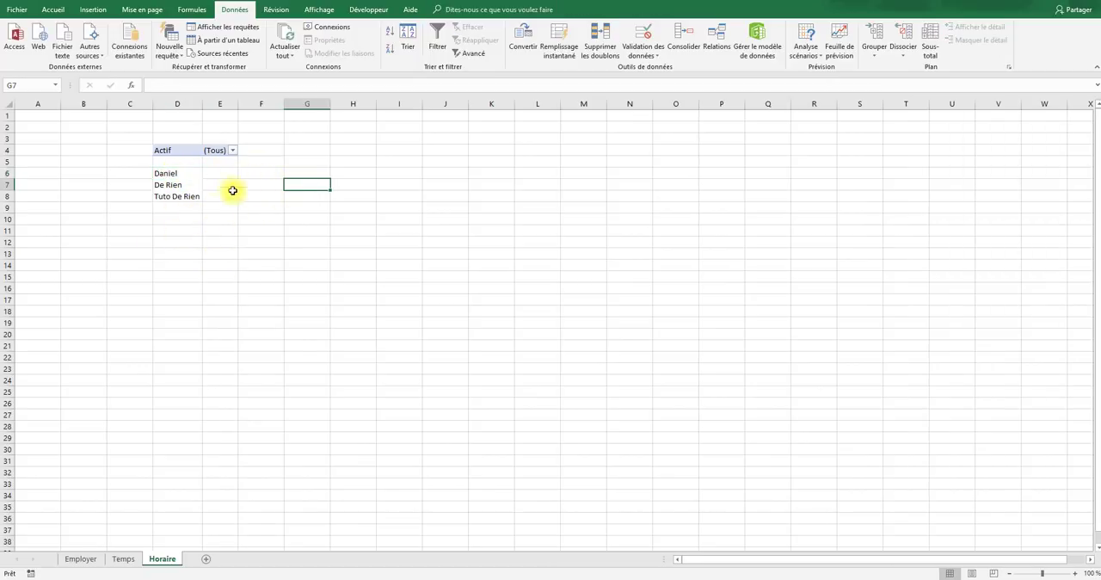
- Hide rows 4 and 5, which hold the pivot table's Actif filter and the blank row beneath it
click(180, 152)
click(183, 161)
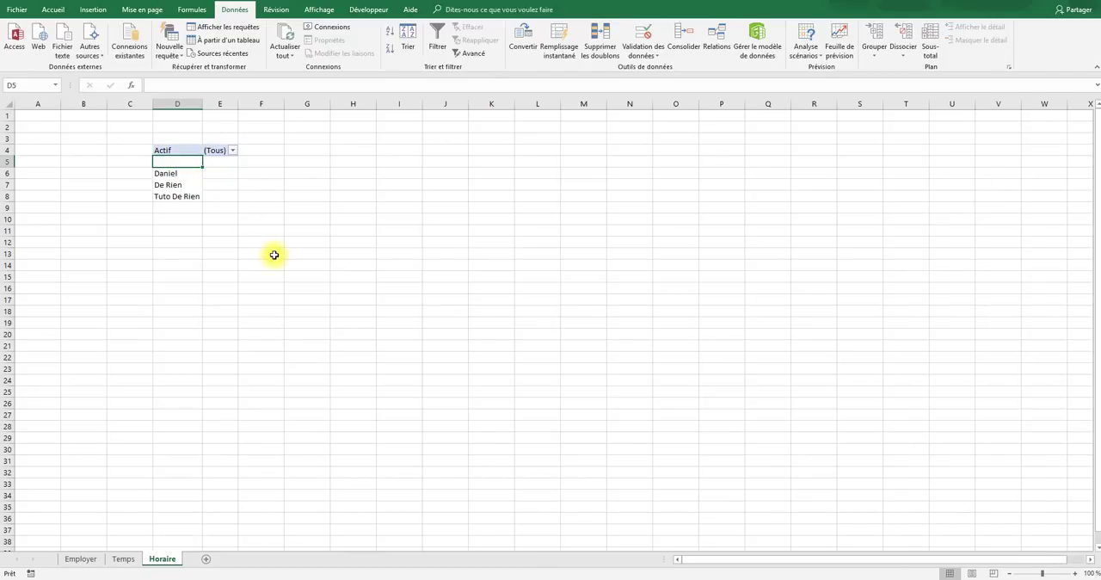
drag(11, 153, 11, 162)
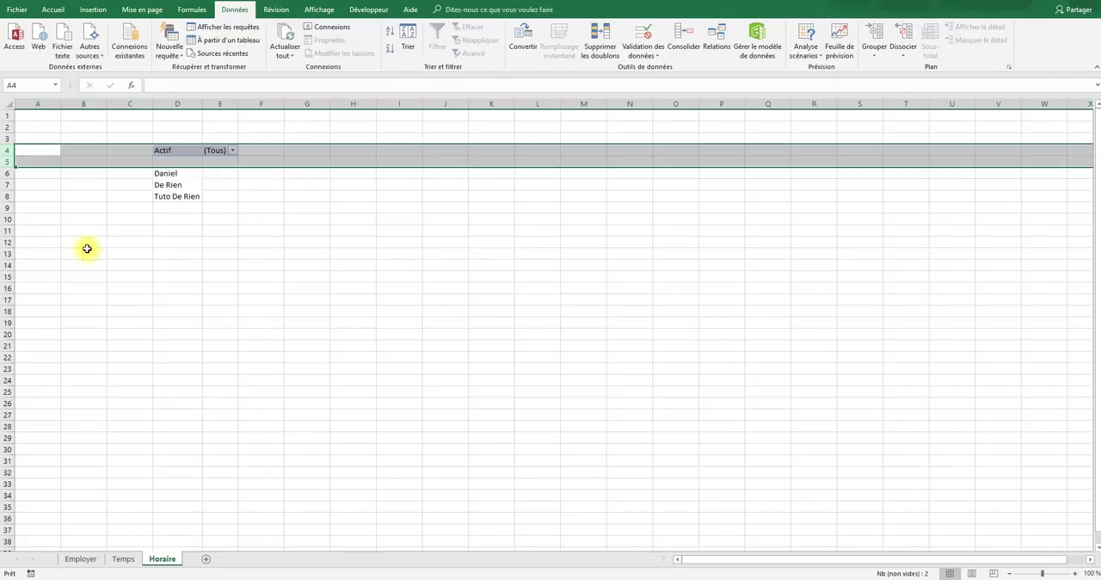
right_click(216, 156)
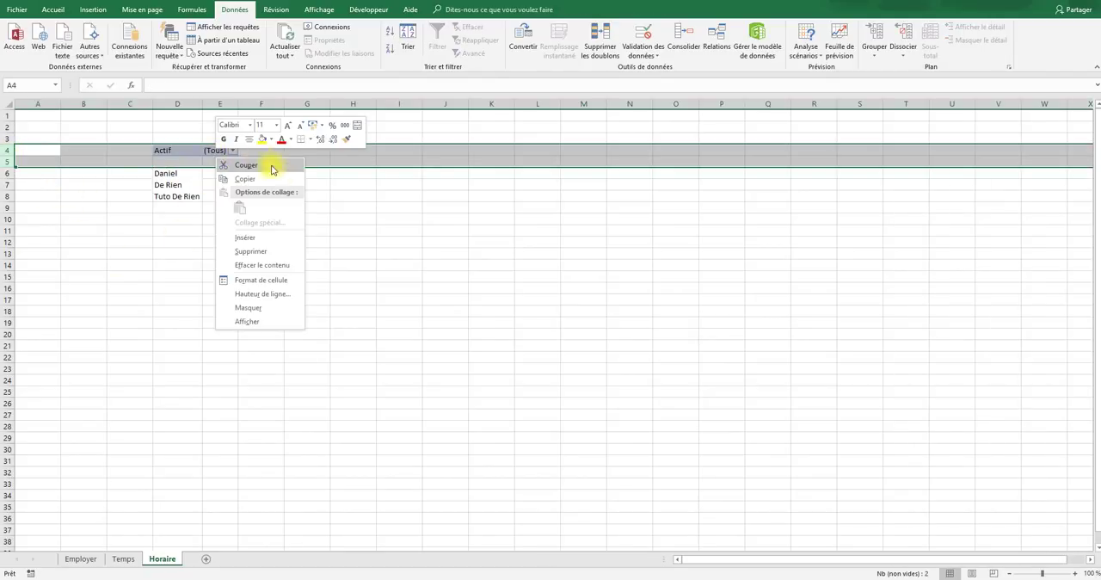
click(248, 308)
click(326, 326)
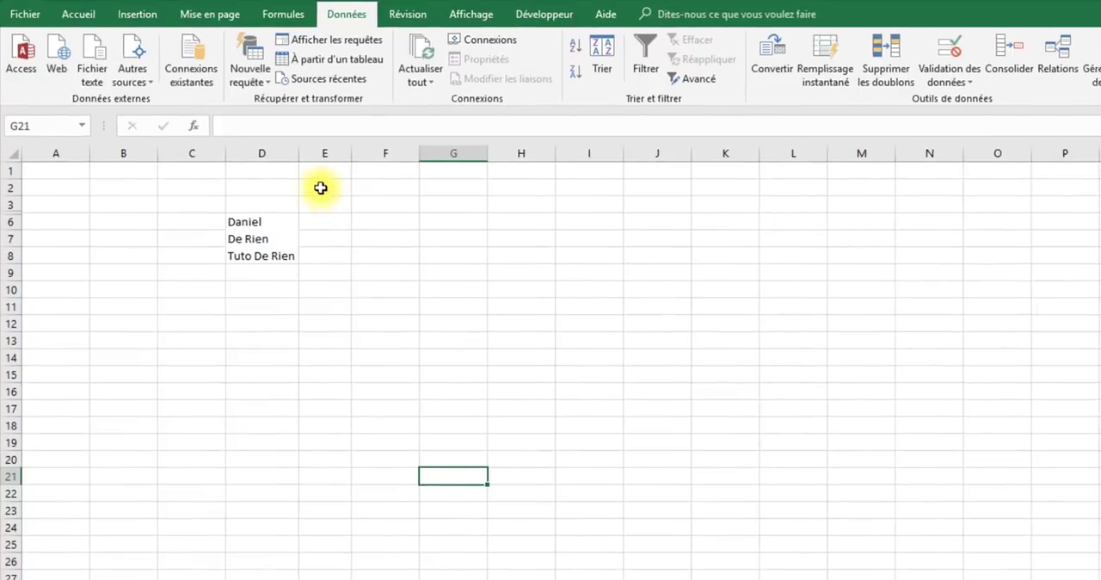
- Enter Lundi in cell E2 and fill the weekday series across to Dimanche in K2
click(289, 166)
text(Lund)
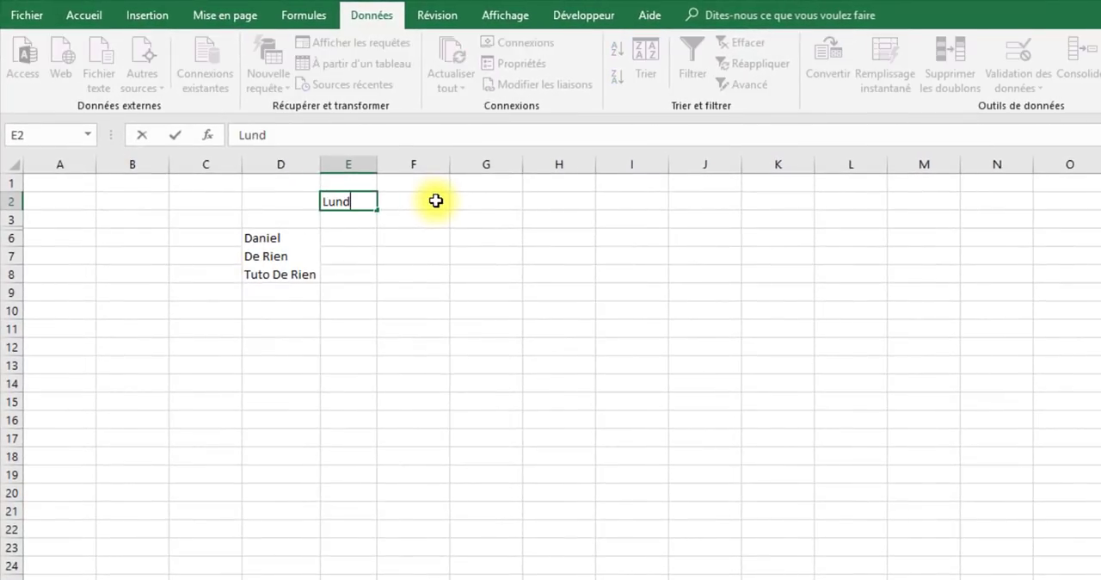
text(i)
click(436, 201)
click(376, 201)
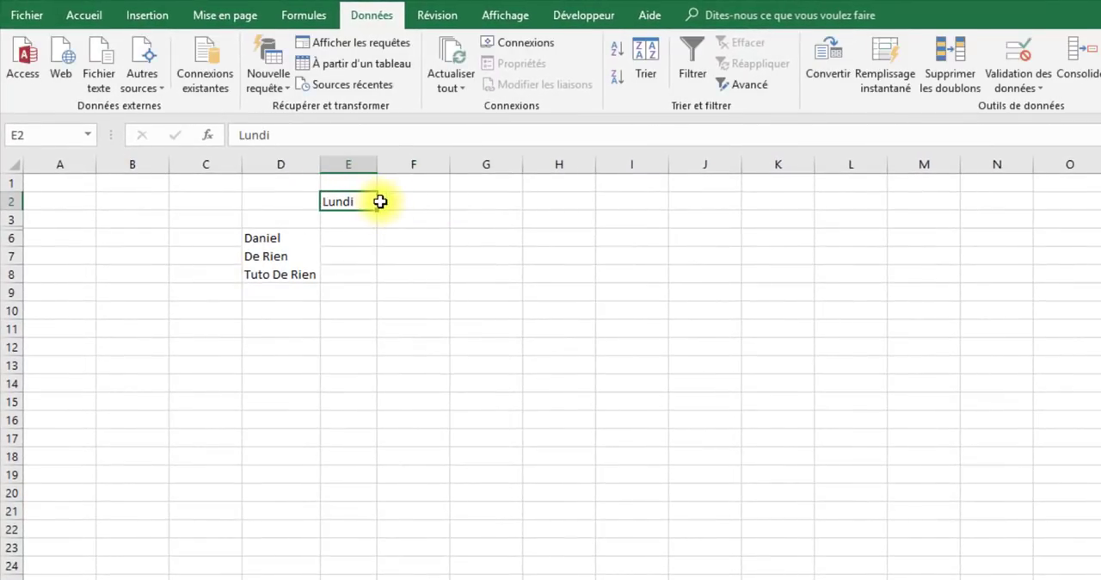
drag(377, 208, 803, 227)
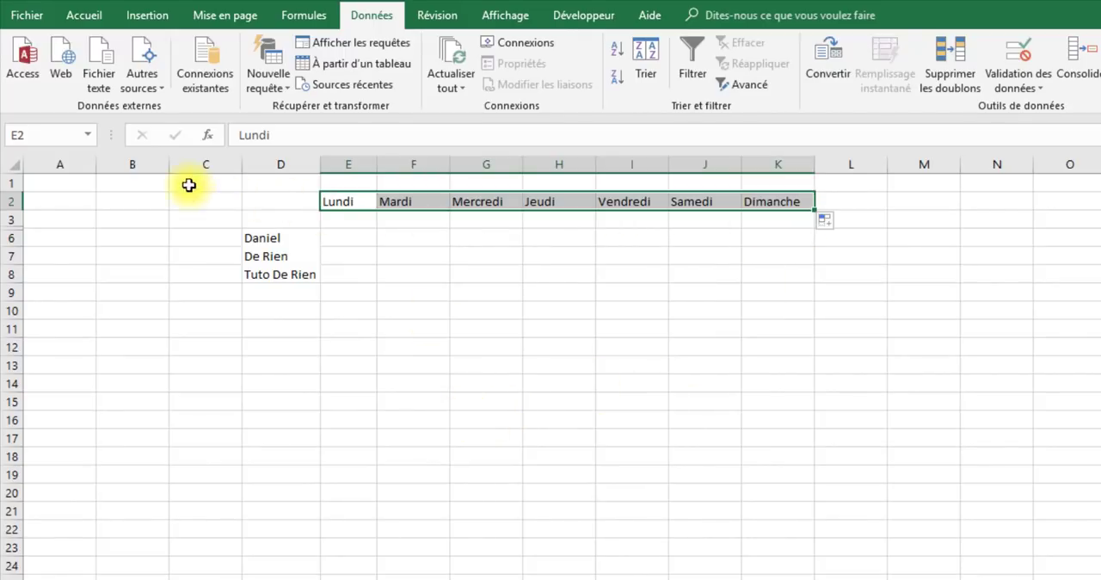
- Center the contents of all cells on the Horaire sheet horizontally
click(28, 163)
click(14, 163)
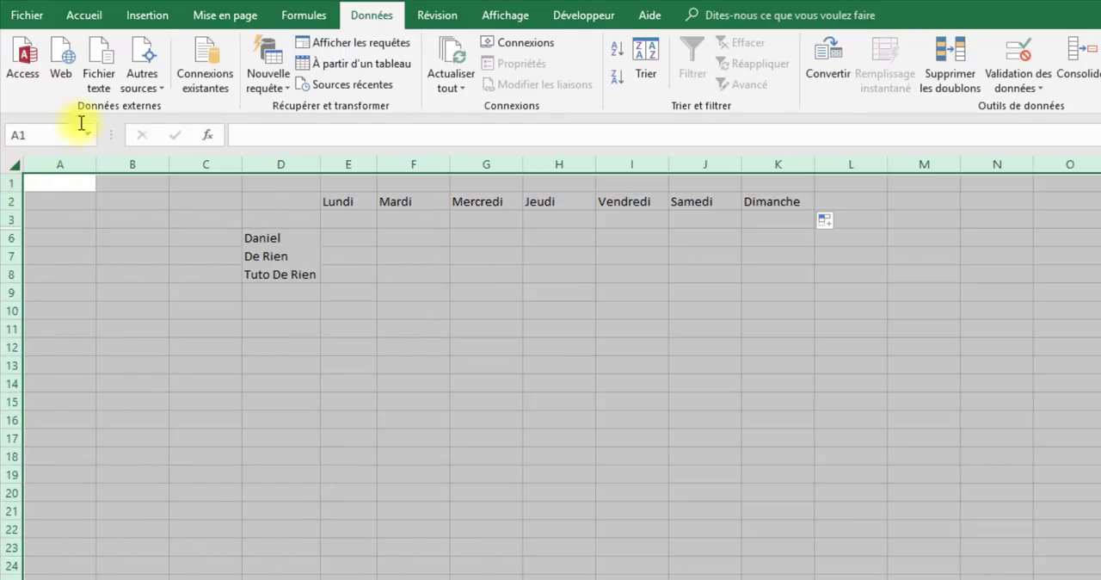
click(84, 15)
click(428, 76)
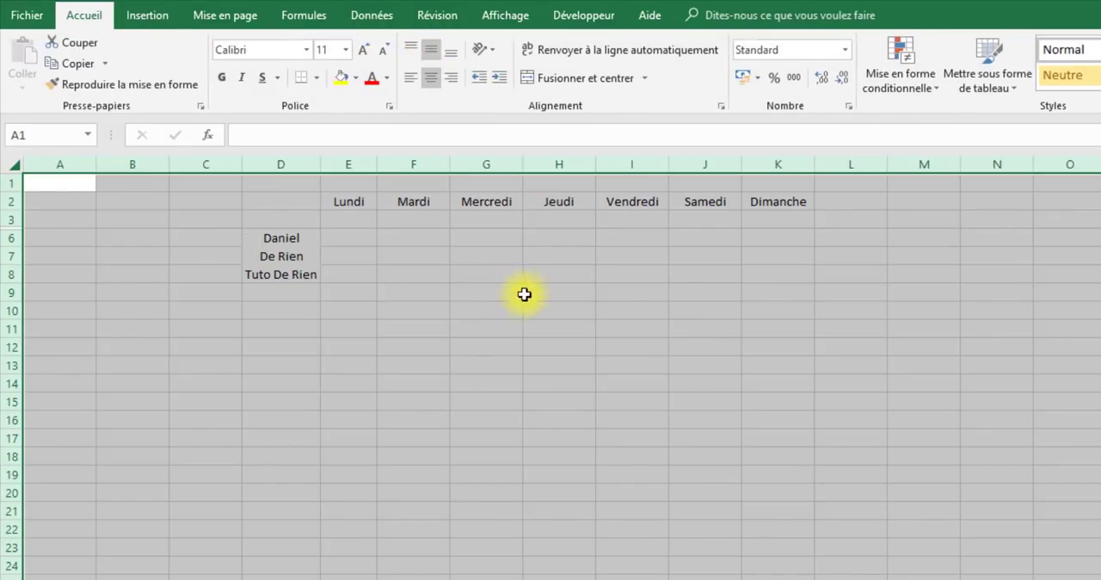
click(524, 295)
- Enter the Monday date 27/08/2018 in cell E3 under Lundi
drag(339, 233, 413, 274)
click(372, 219)
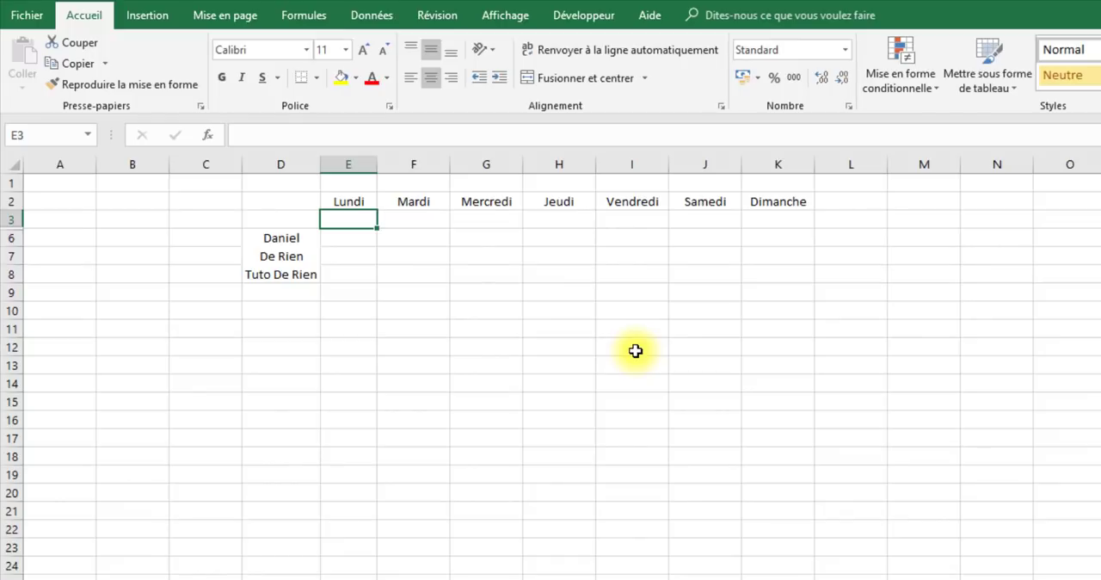
text(27/8/2018)
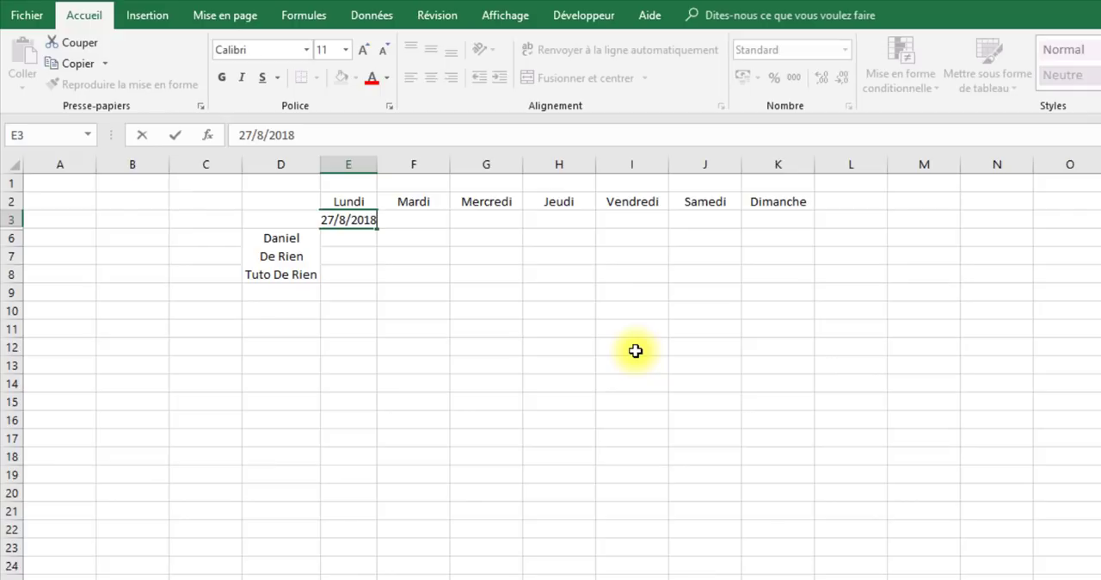
key(Return)
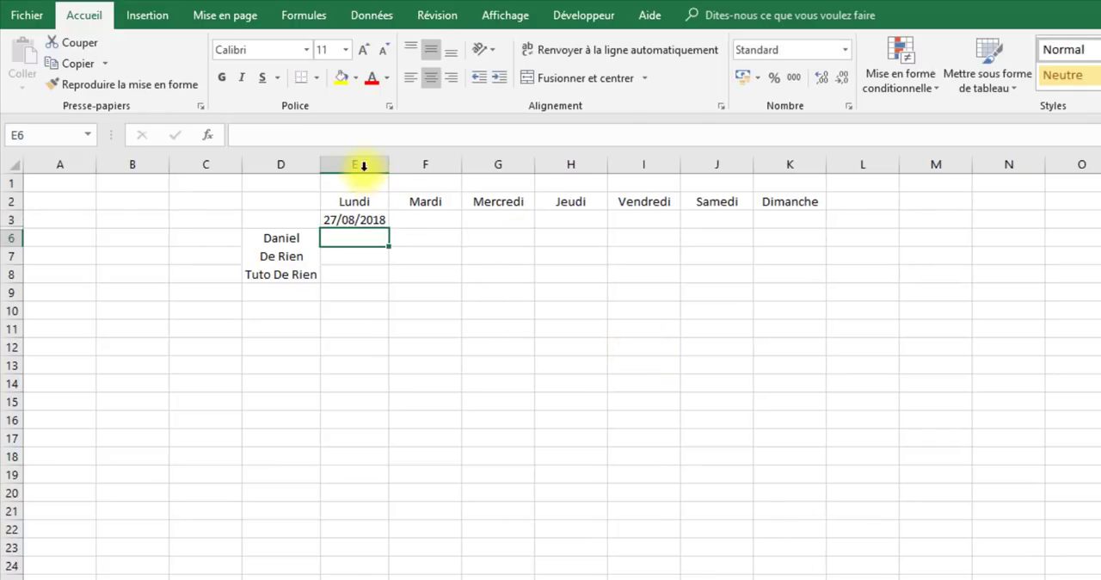
- Widen the weekday columns E to K equally, and widen the employee name column D
drag(364, 165, 767, 164)
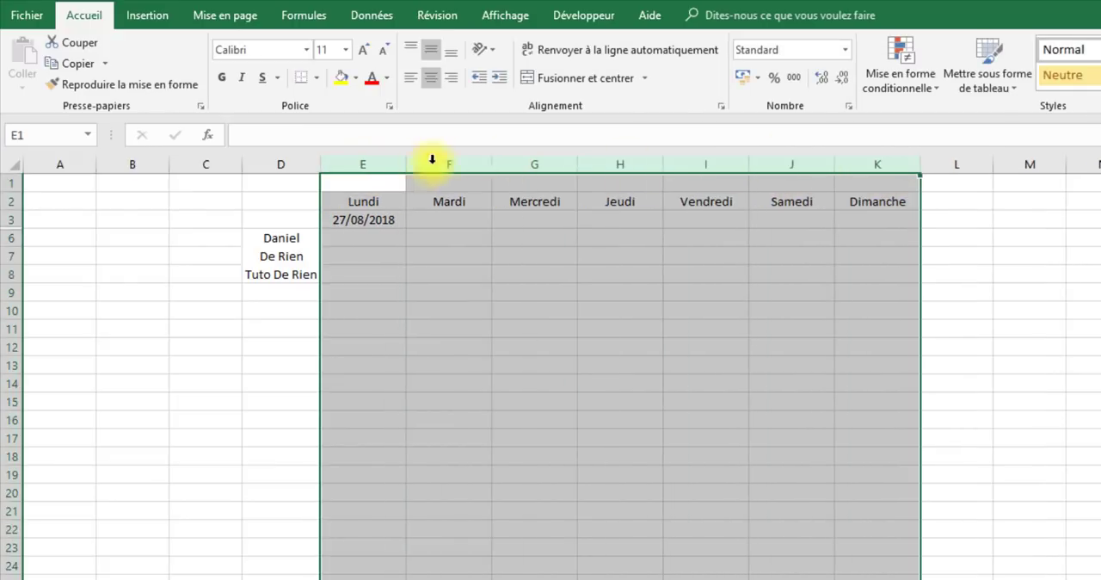
drag(317, 165, 361, 165)
click(607, 383)
click(464, 221)
click(436, 203)
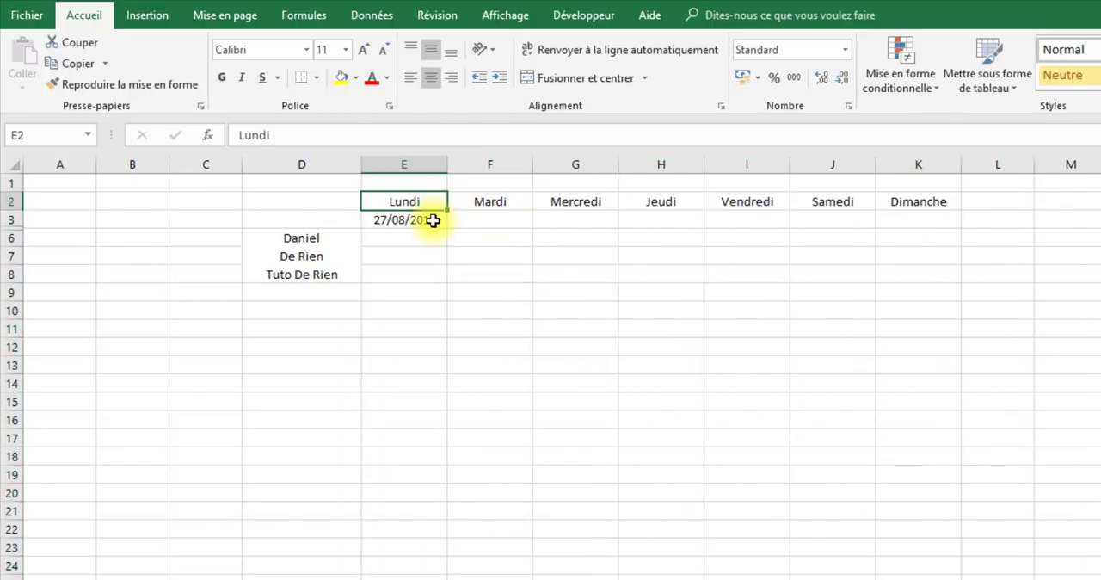
- Enter the formula =E3+1 in cell F3 and fill it across to K3 for the remaining weekdays
click(437, 220)
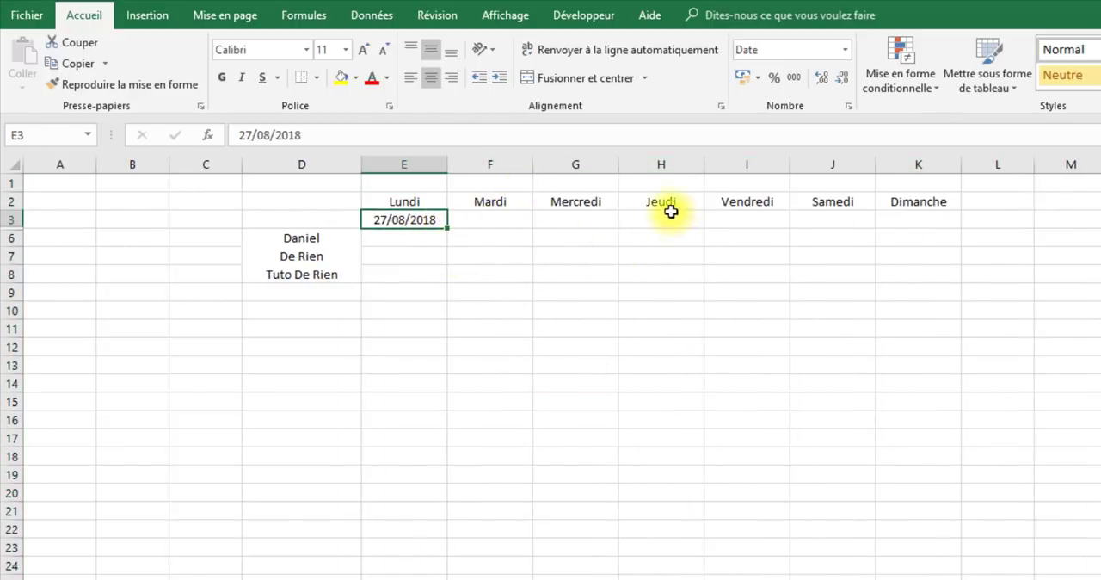
click(508, 236)
click(504, 220)
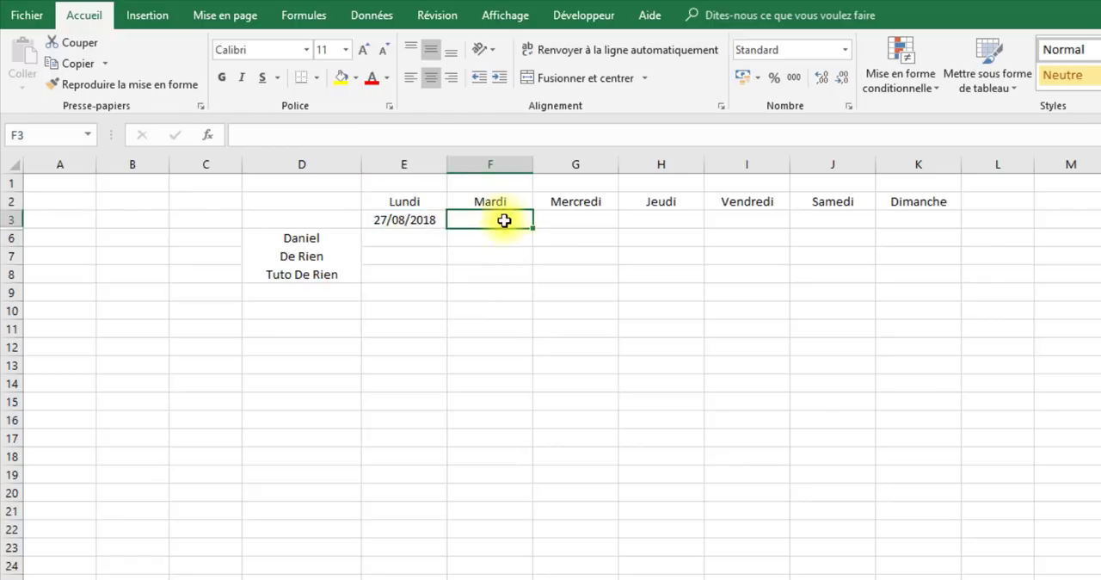
text(=)
click(401, 221)
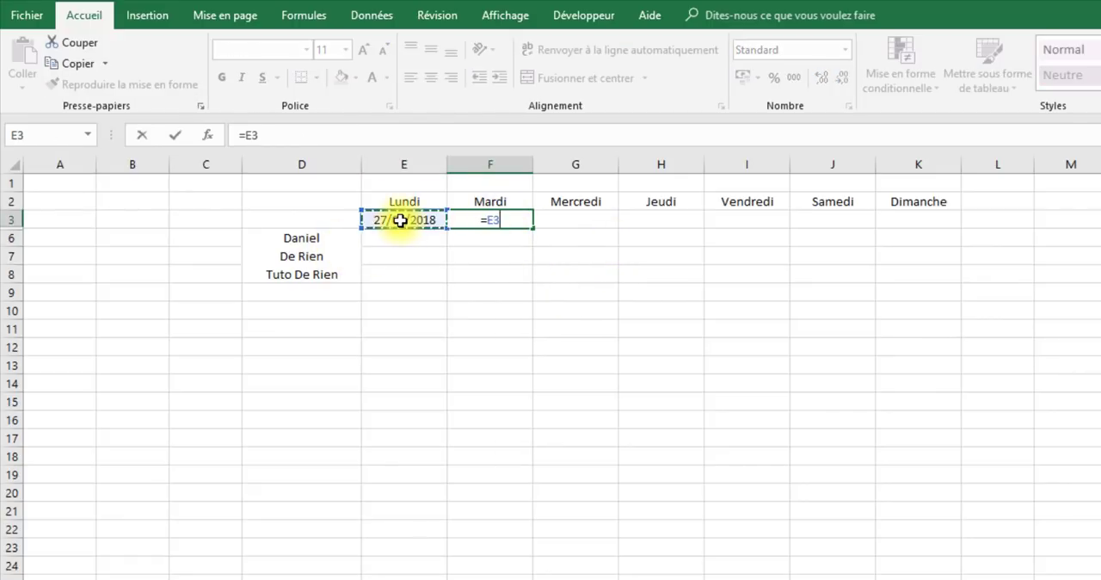
text(+1)
key(Return)
click(474, 218)
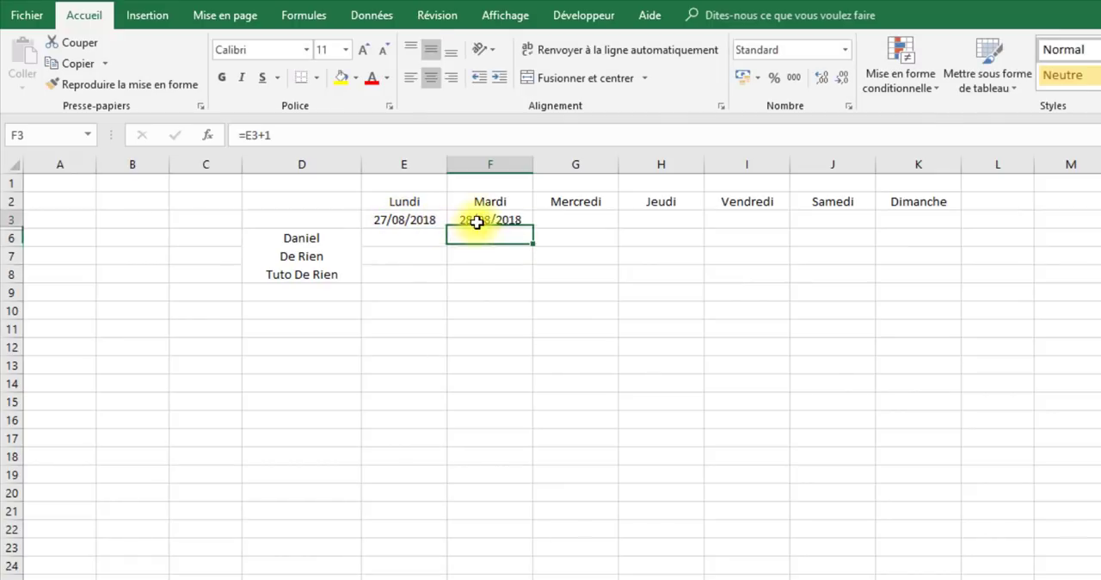
drag(527, 228, 919, 230)
click(683, 365)
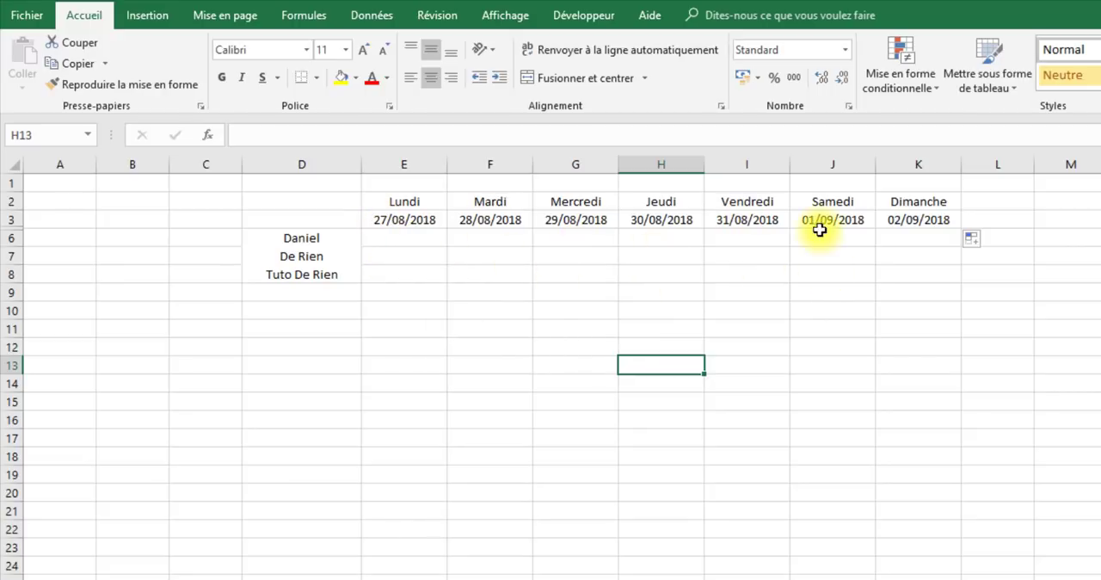
click(684, 436)
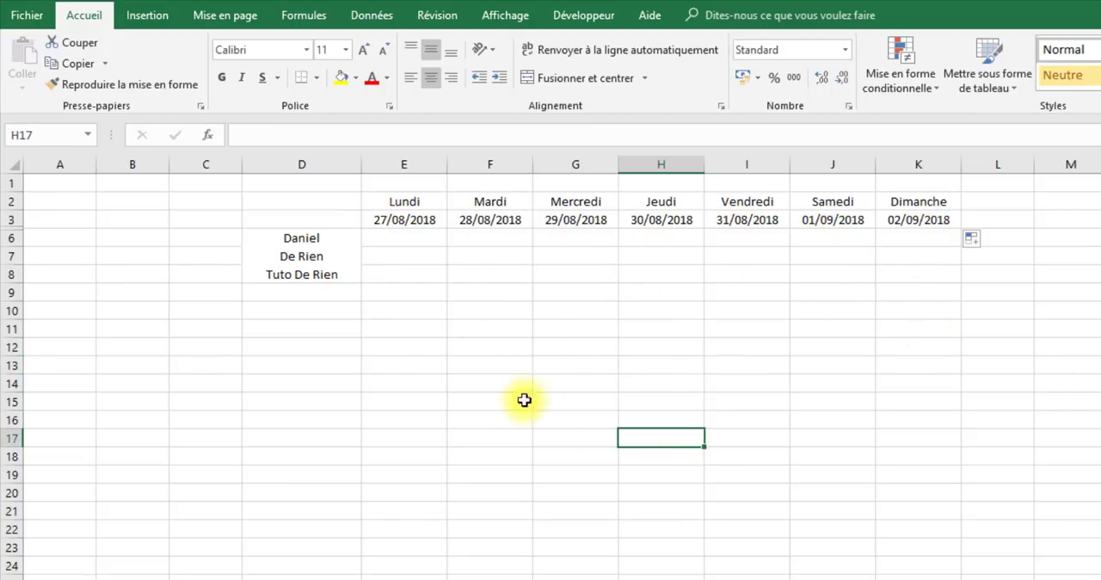
- Test the date formulas by changing the Monday date in E3 to 20/8, and set it back to 27/8
click(413, 219)
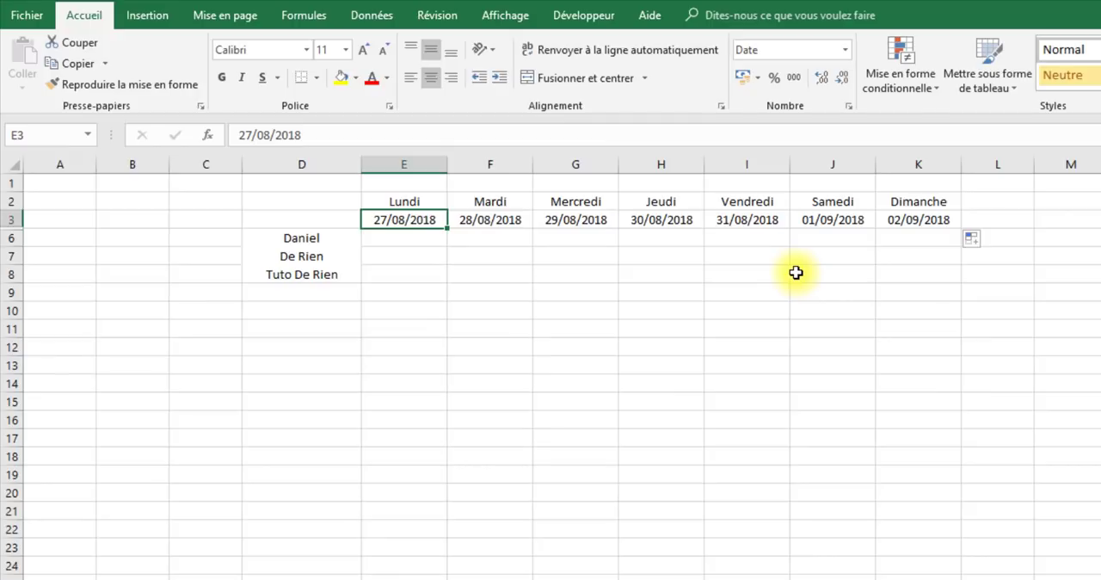
text(20/8)
key(Return)
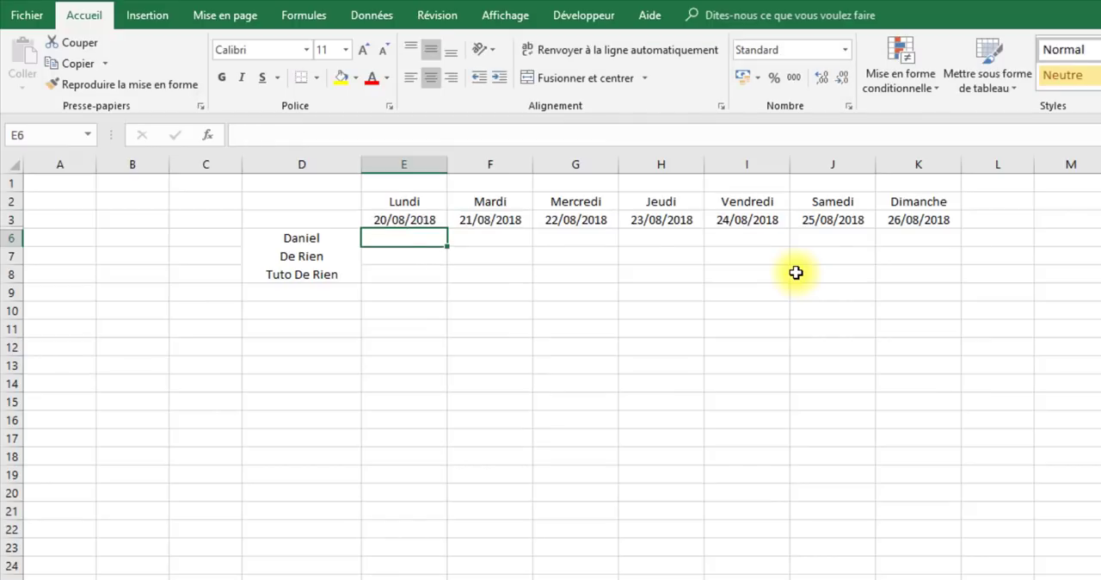
click(420, 218)
text(27/8)
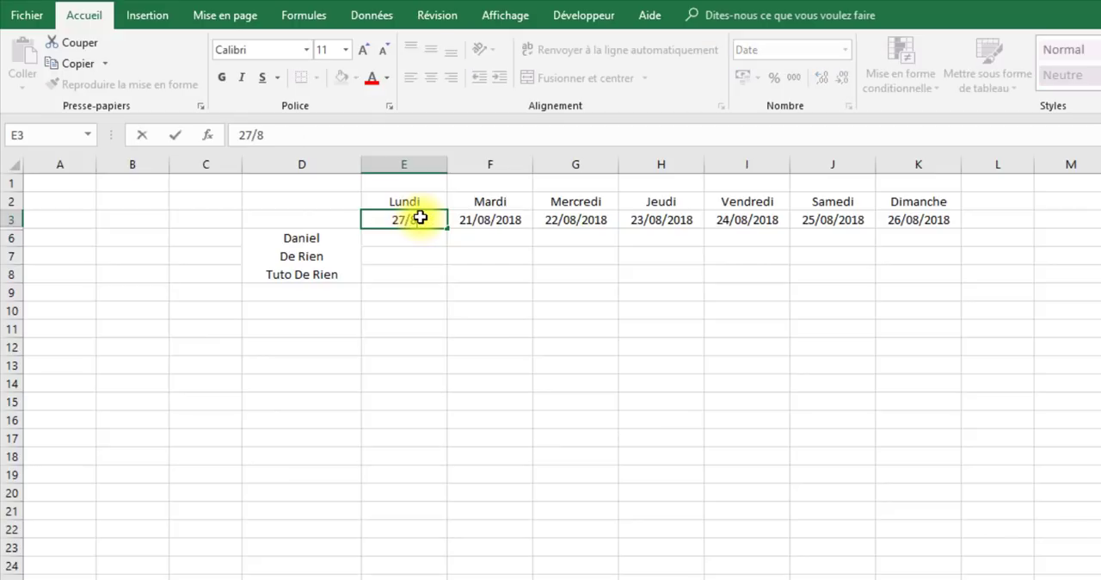
key(Return)
click(597, 351)
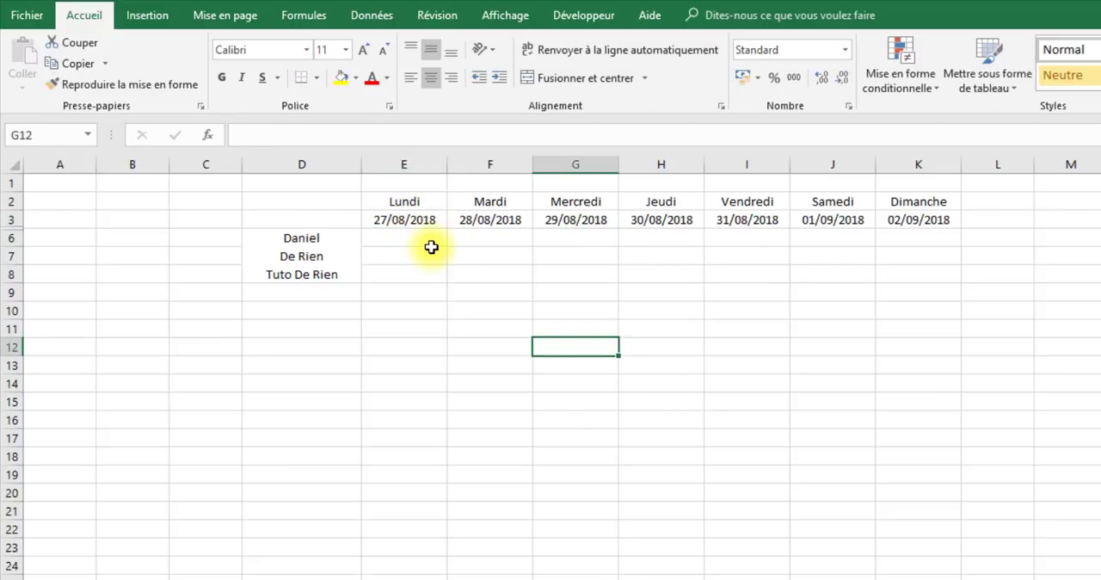
- Insert a new row above row 1 and merge and center cells E2:K2 above the weekday names
right_click(5, 184)
click(54, 315)
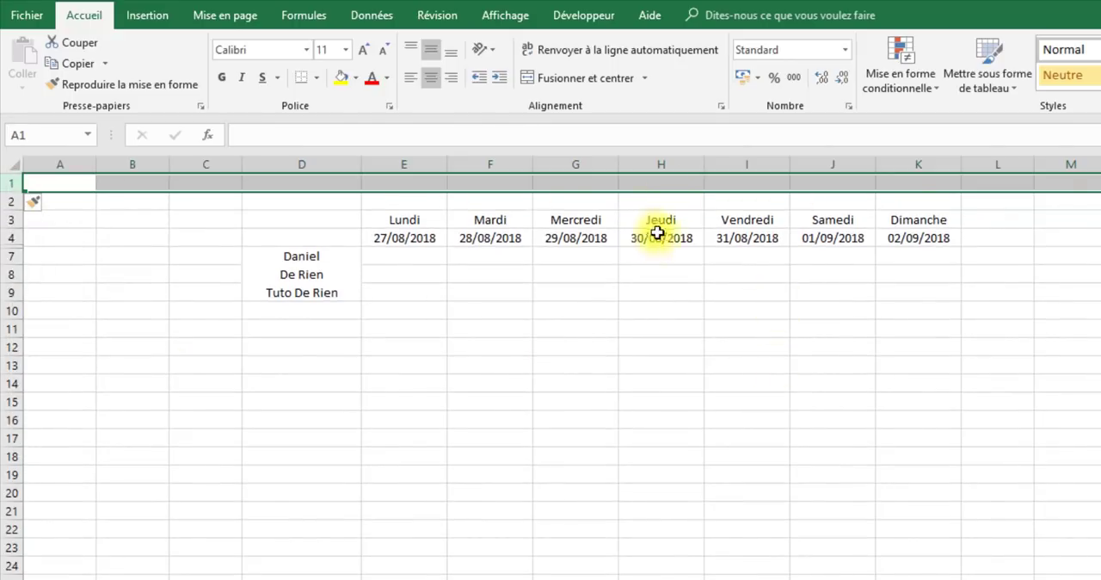
drag(421, 203, 917, 201)
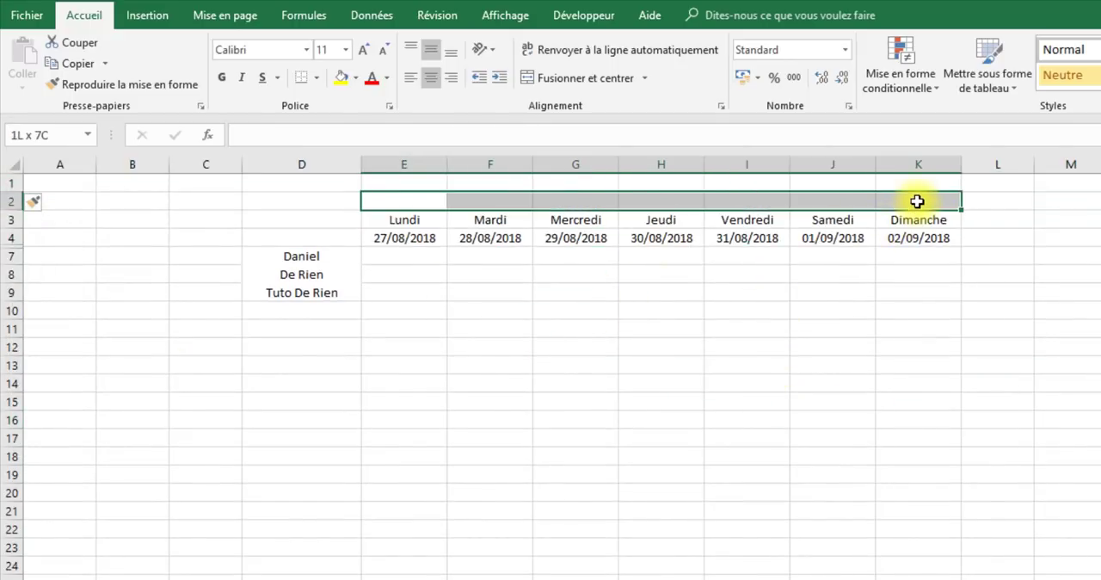
click(573, 79)
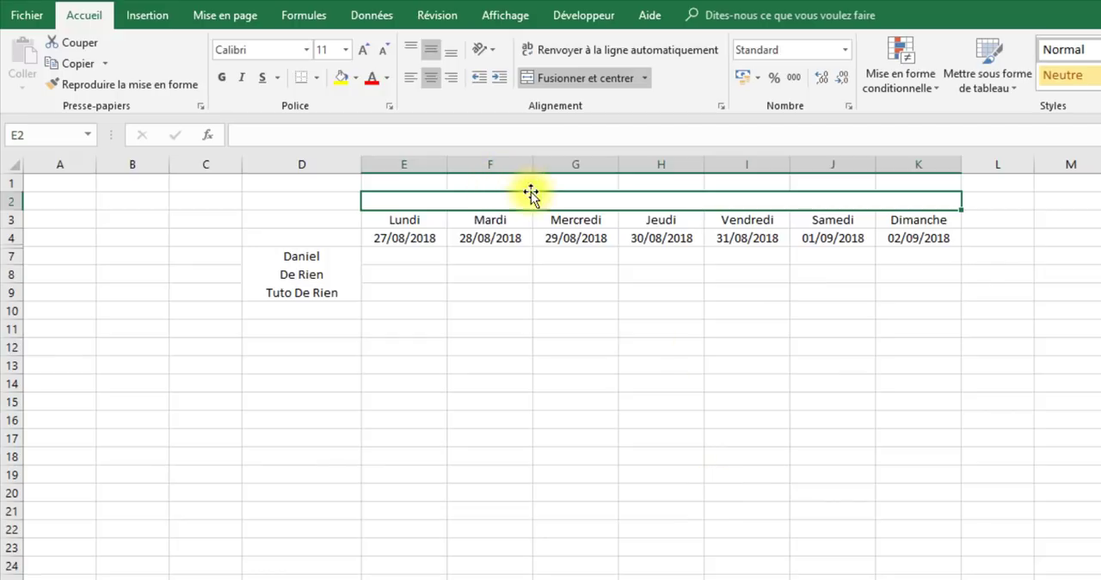
- Begin a formula in merged cell E2 with the text "Semaine " followed by the & operator
text(=s)
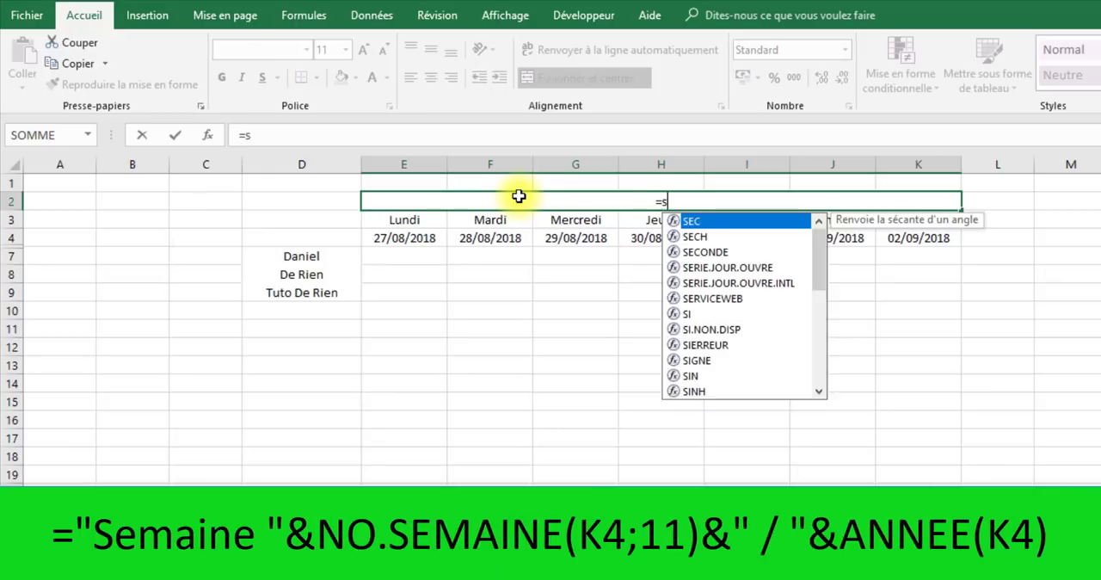
key(BackSpace)
text(")
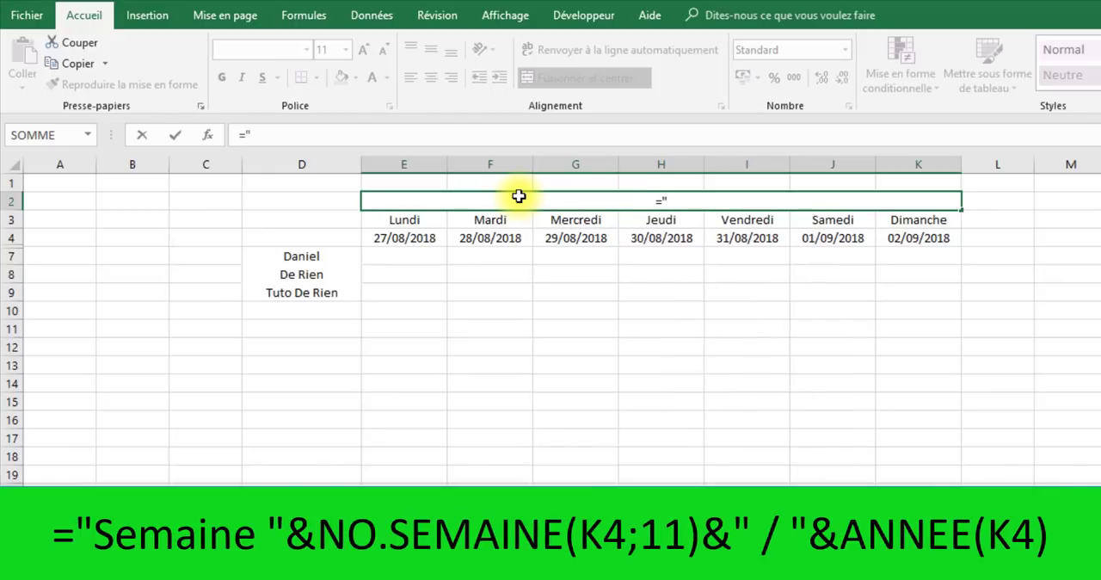
text(Semaie)
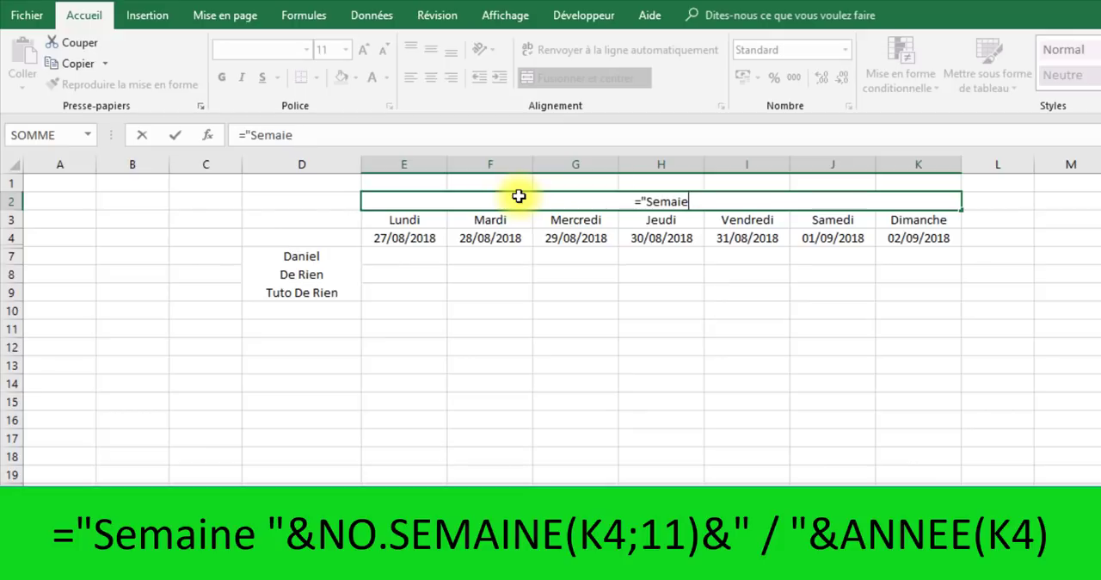
text(ne "&)
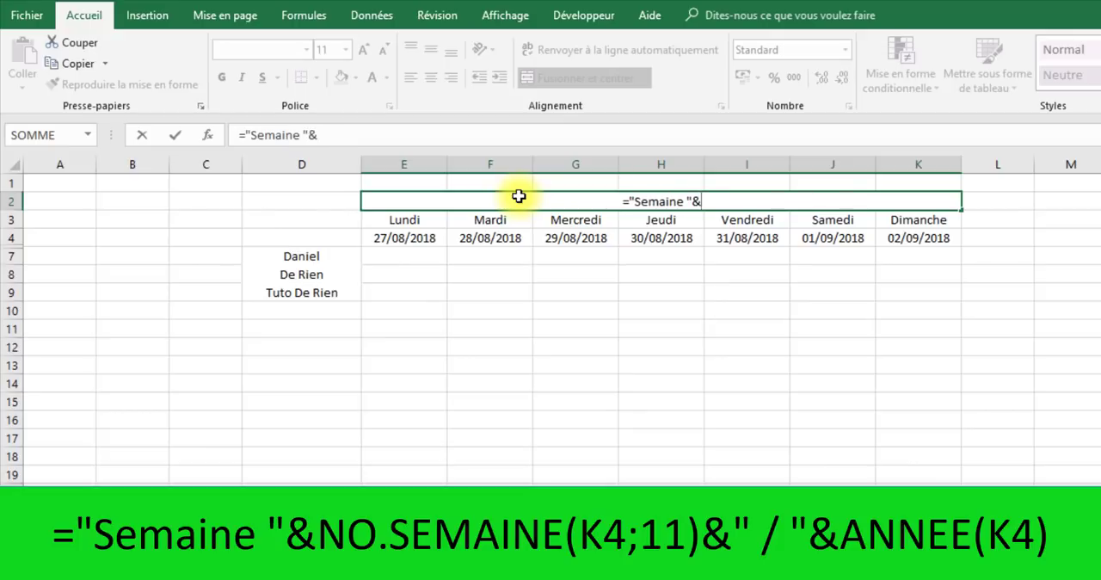
text(no.)
- Append NO.SEMAINE(K4;11) to the E2 formula to get the week number from the Sunday date
key(Tab)
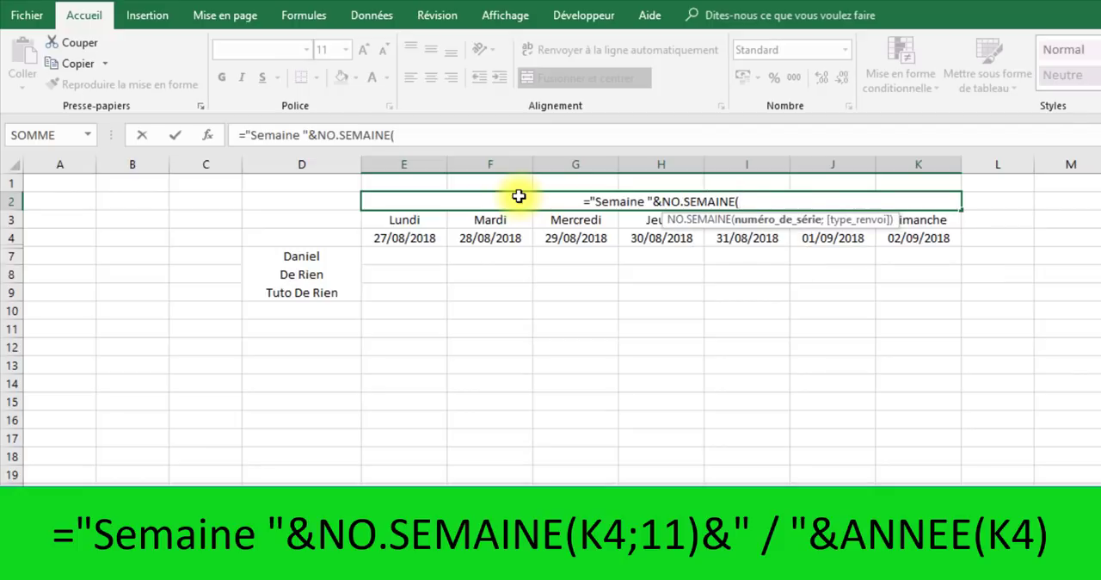
click(937, 239)
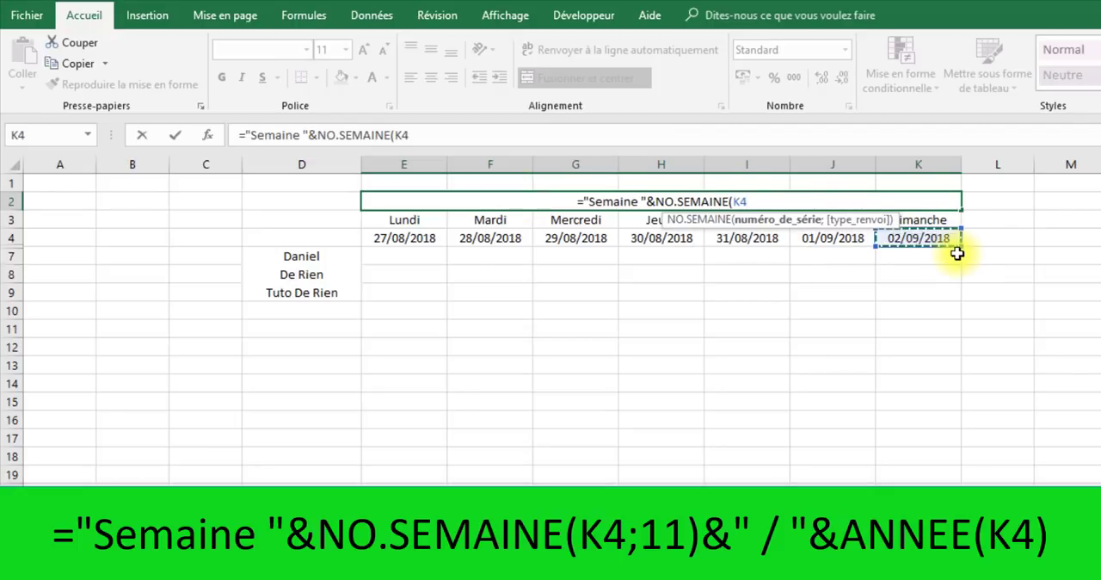
text(;11)
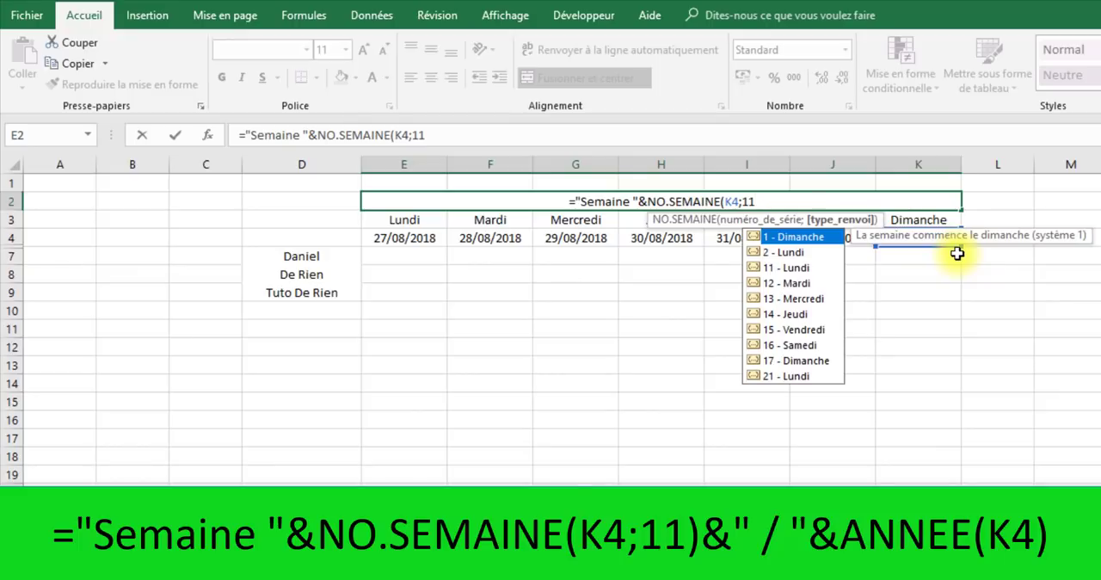
key(BackSpace)
text(1))
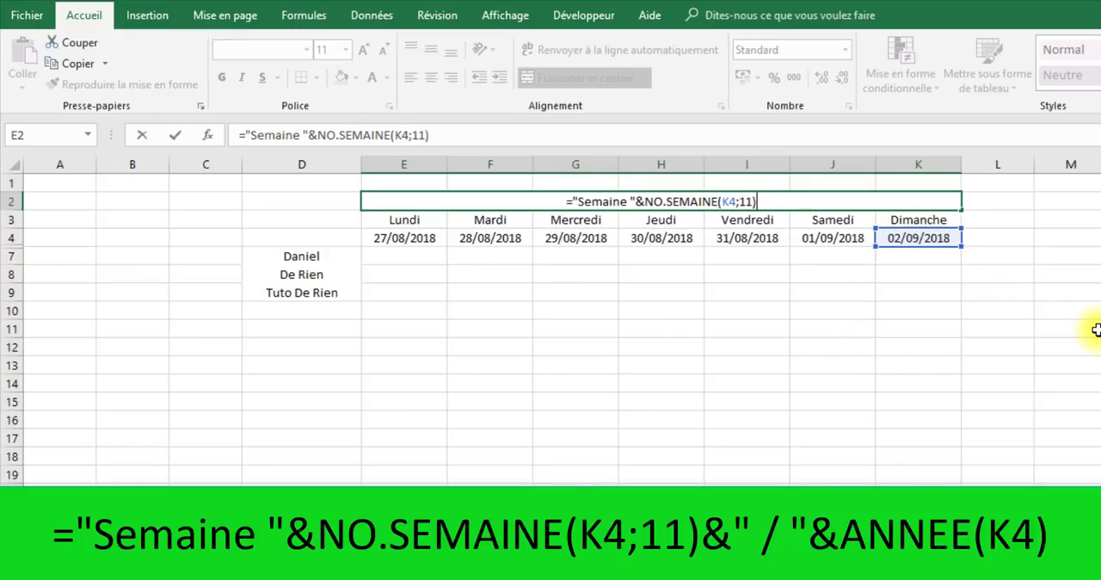
text(&)
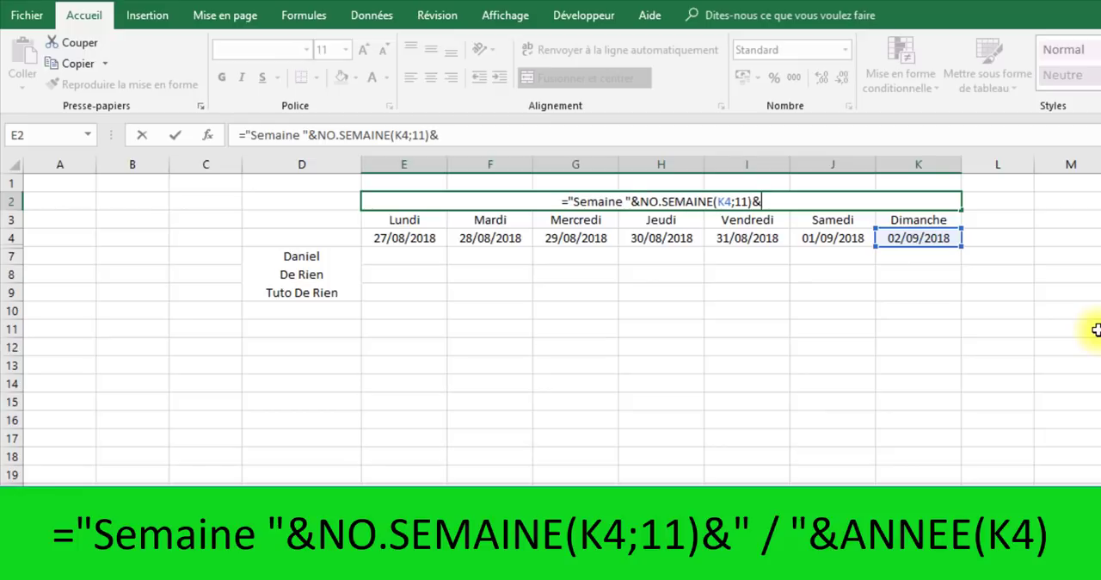
text(")
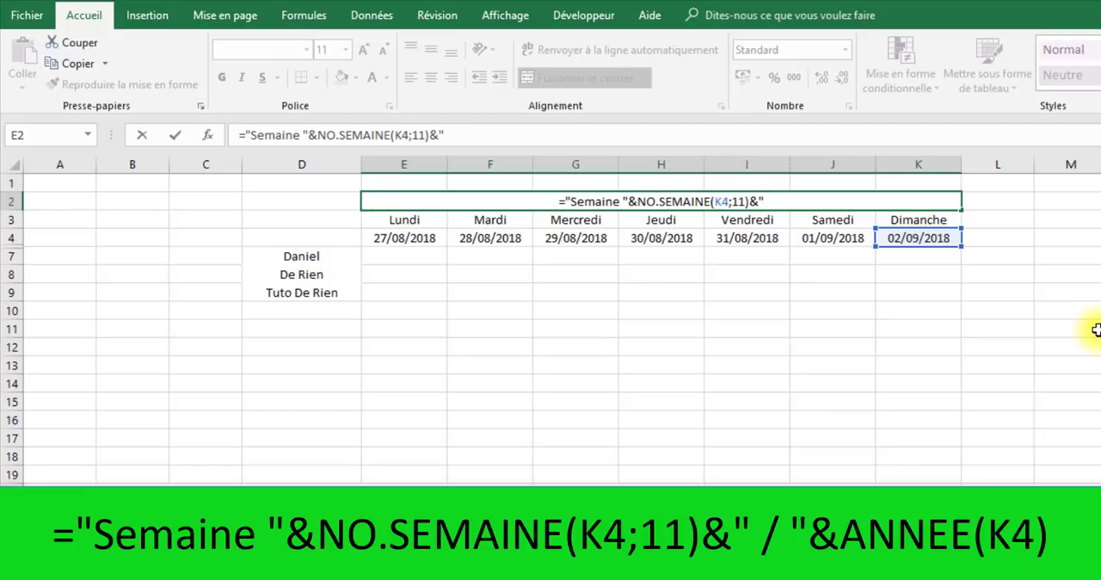
text( / ")
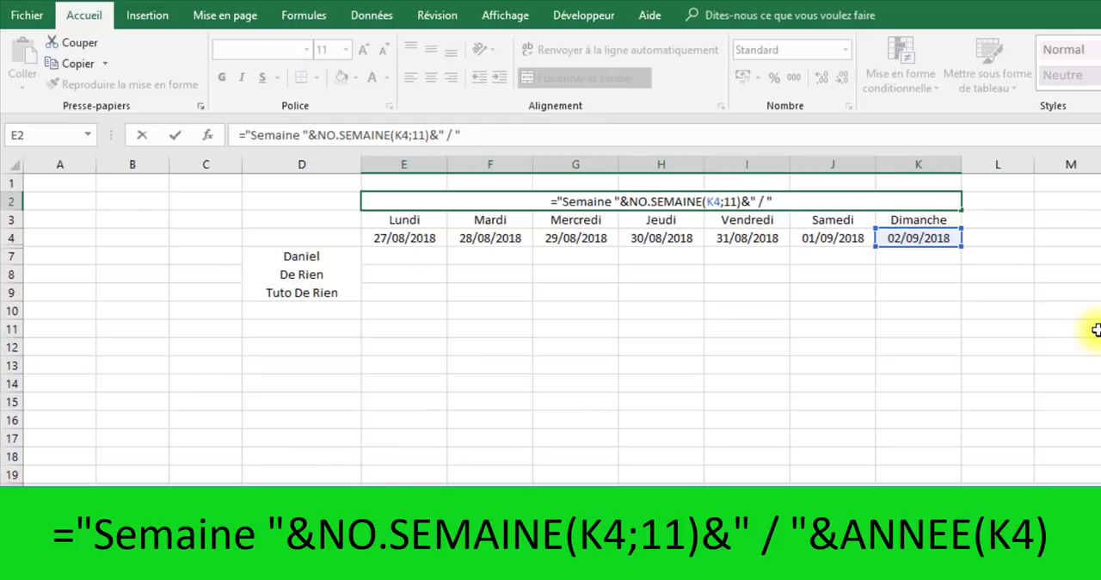
text(&)
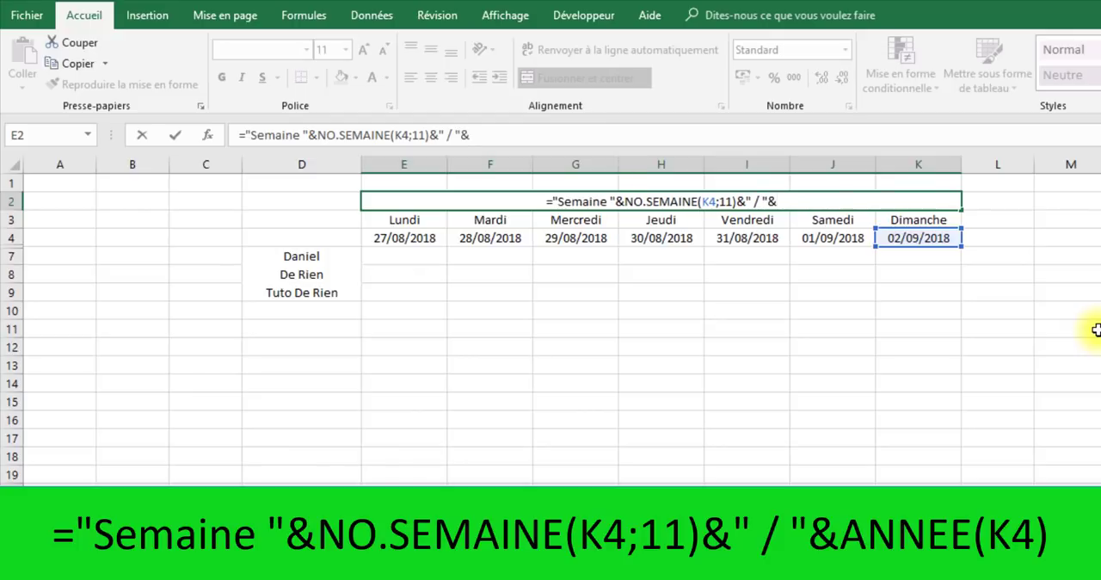
text(an)
- Complete the E2 title formula with &" / "&ANNEE(K4) to add the year of the Sunday date
key(Tab)
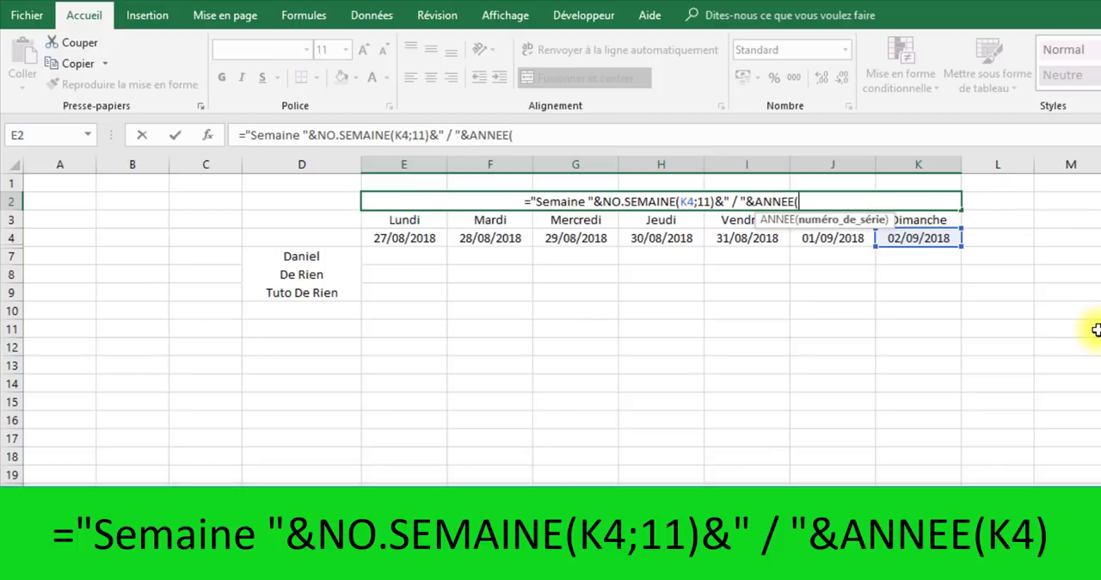
click(933, 234)
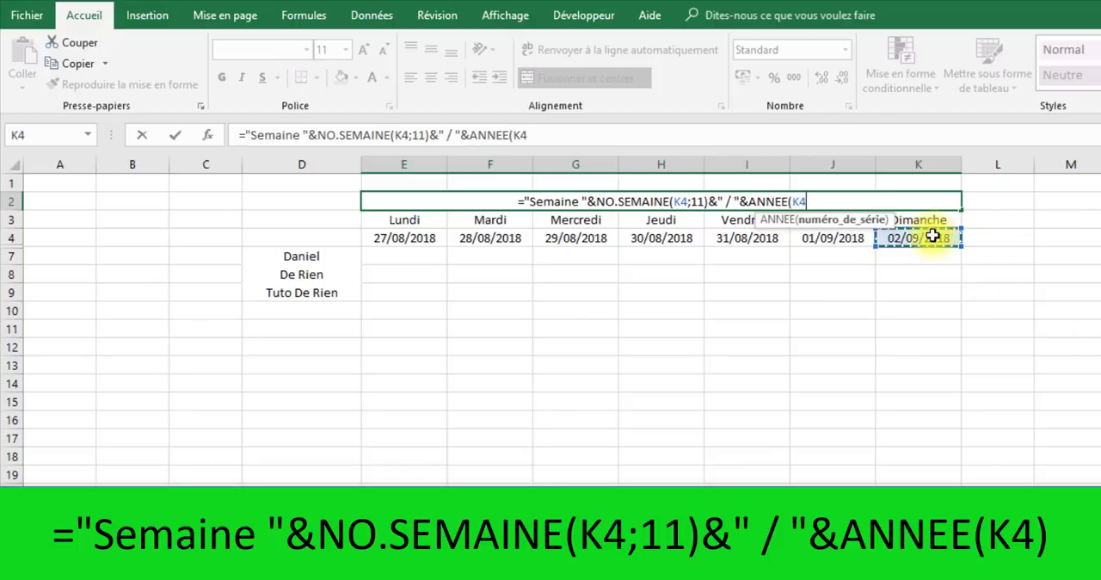
text())
key(Return)
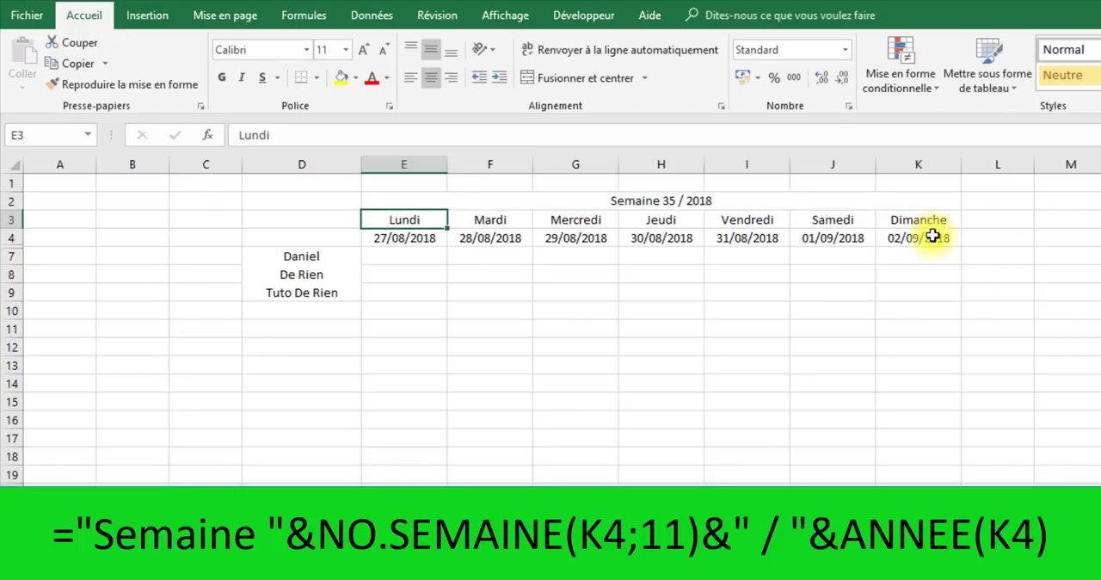
click(669, 202)
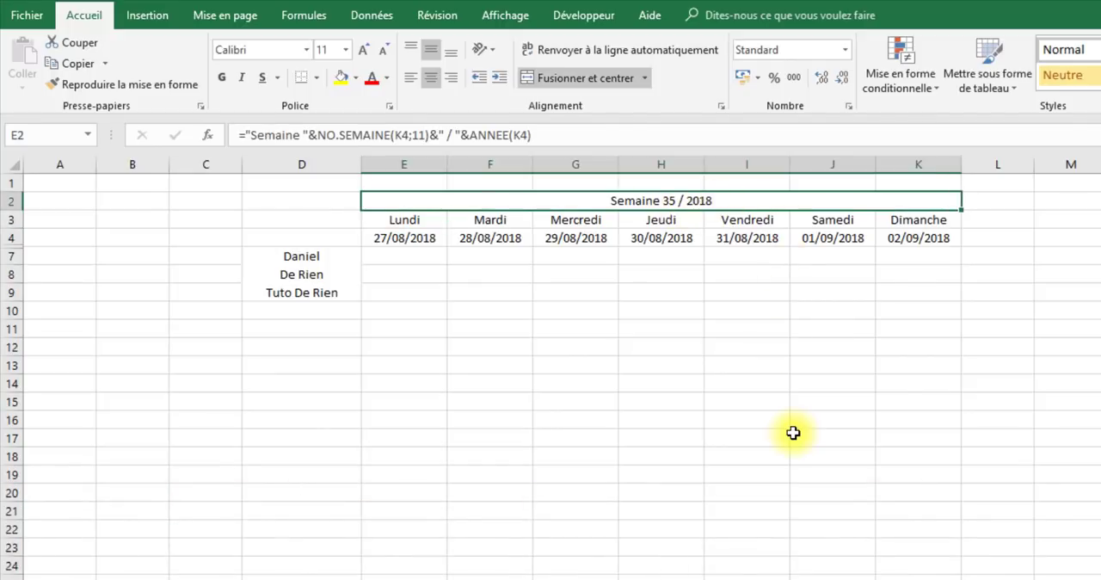
- Test the week title by changing the Monday date in E4 to 20/8 and 31/12, and set it back to 27/08
click(418, 244)
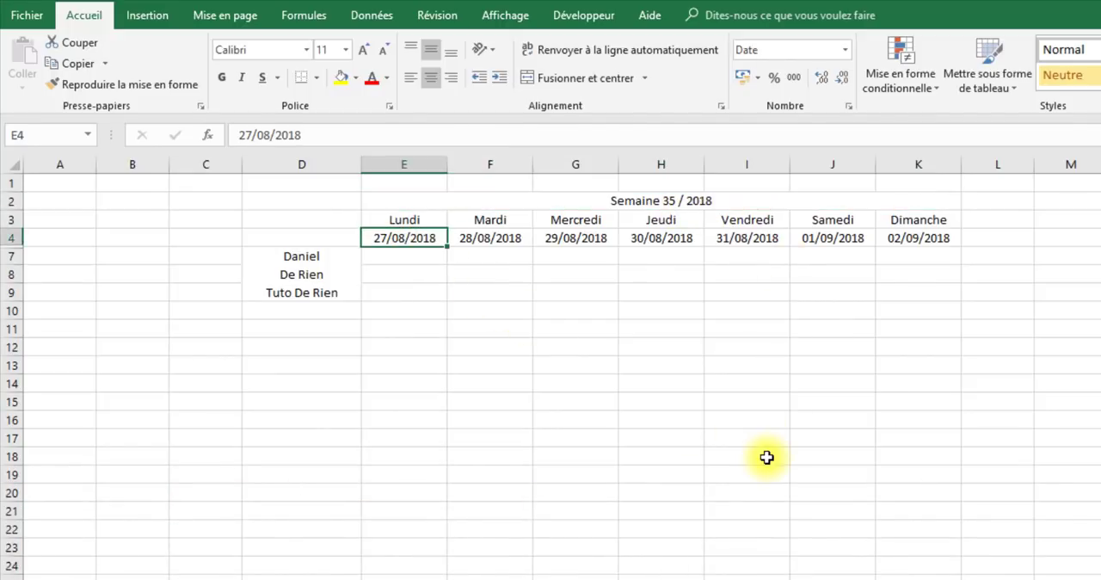
text(20/8)
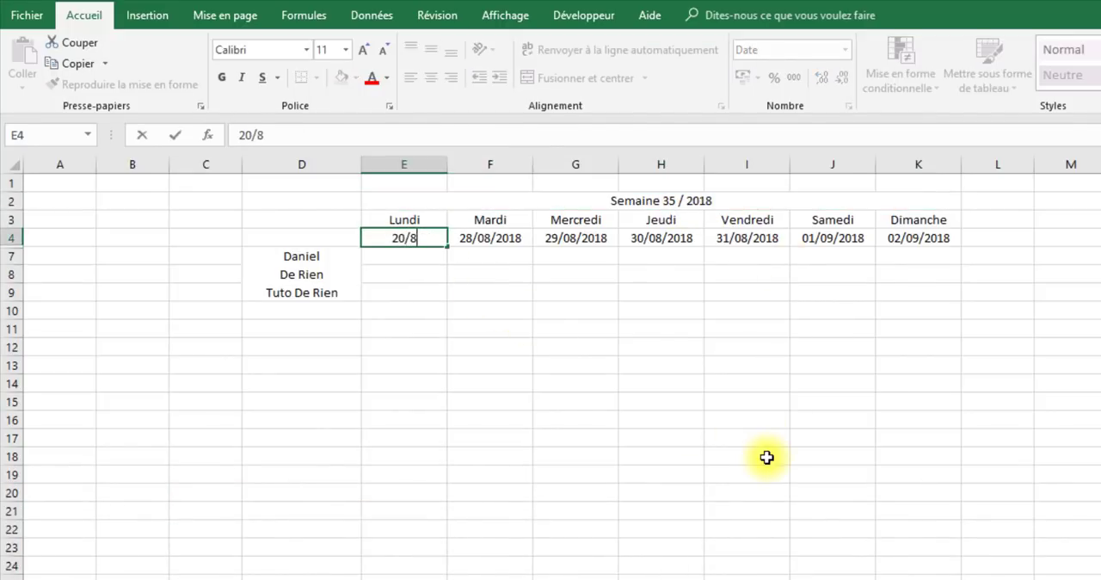
key(Return)
click(424, 238)
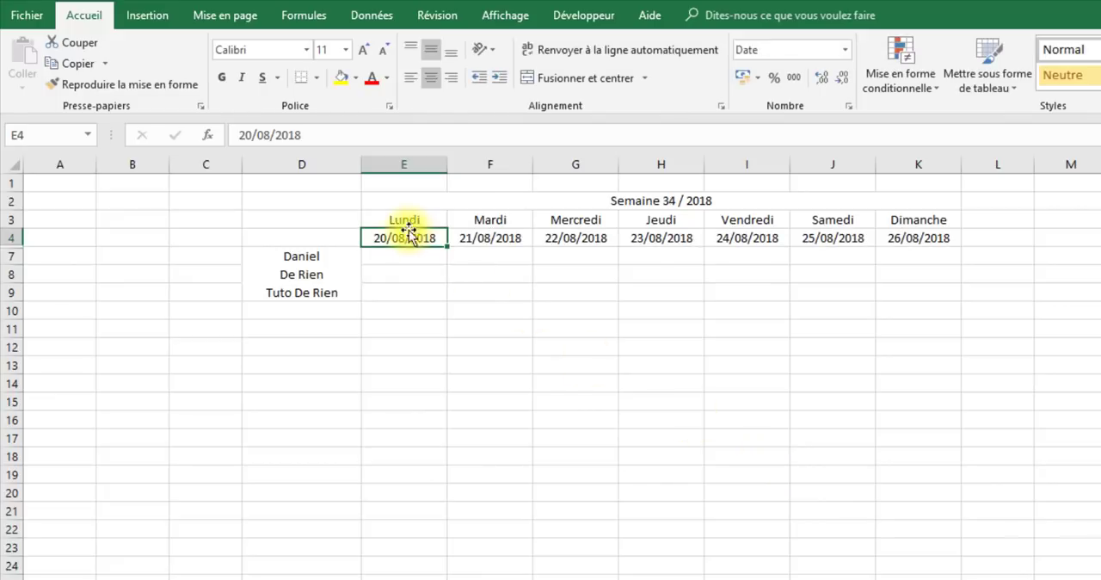
text(31/12)
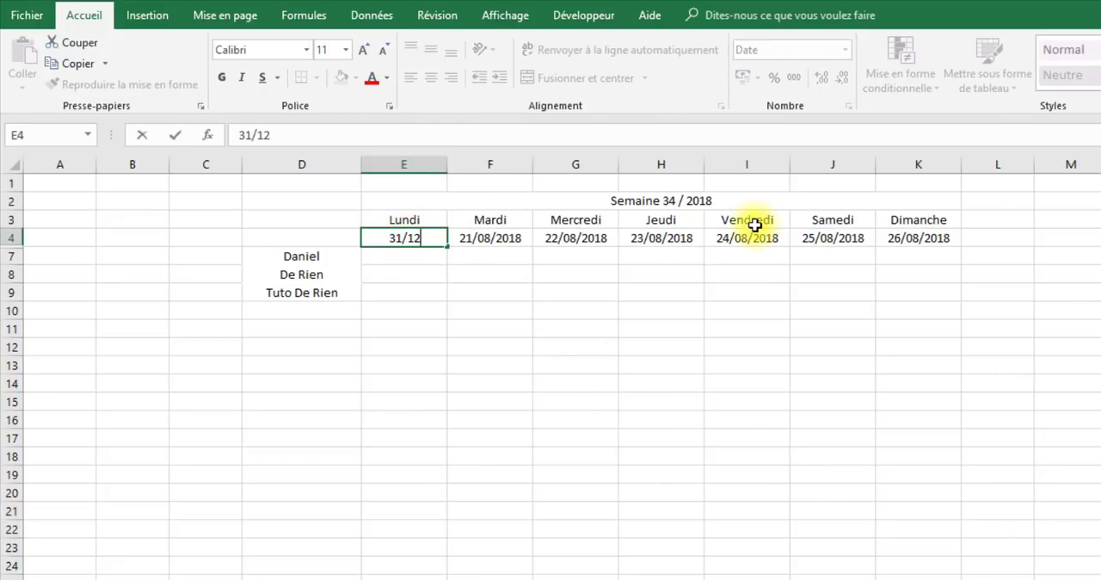
key(Return)
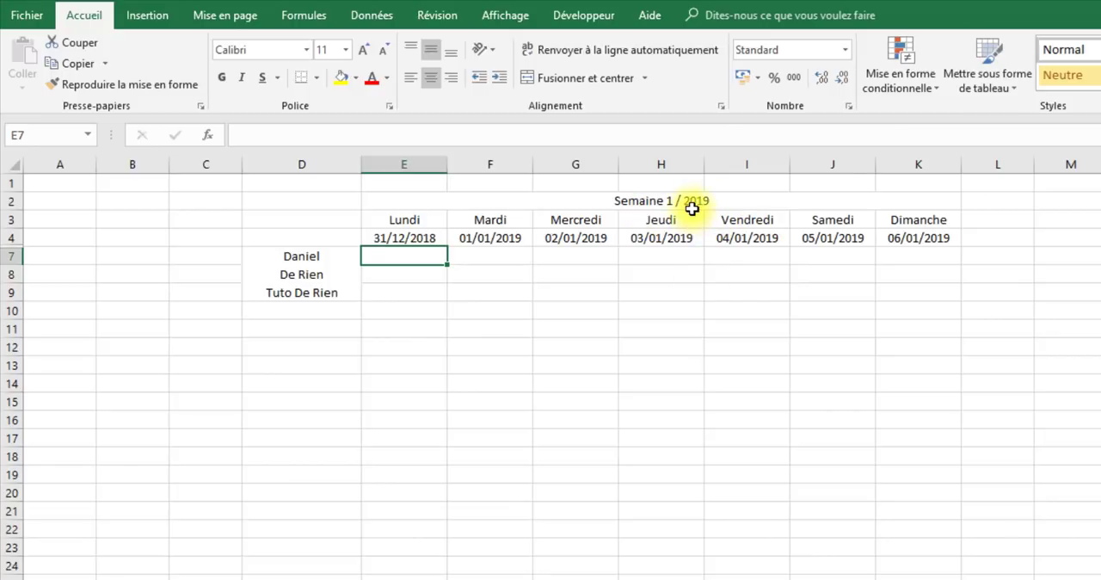
click(405, 238)
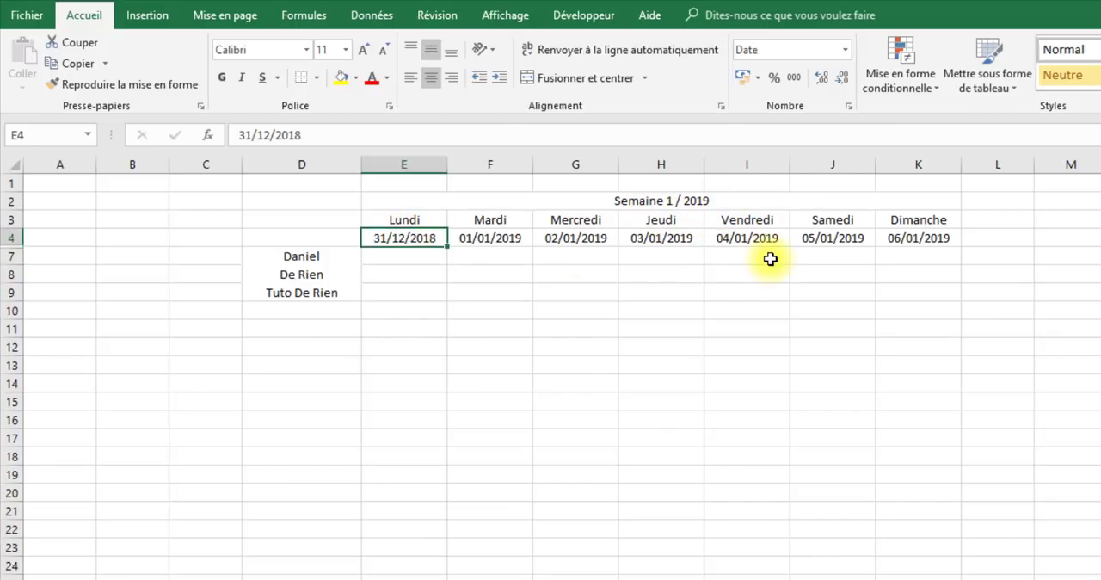
text(27/)
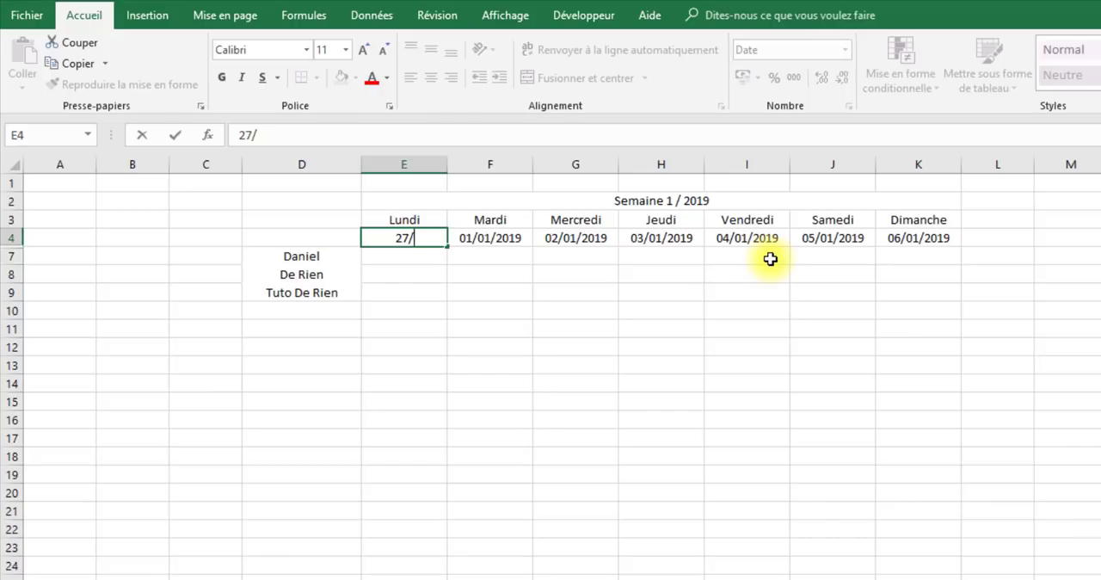
text(08)
key(Return)
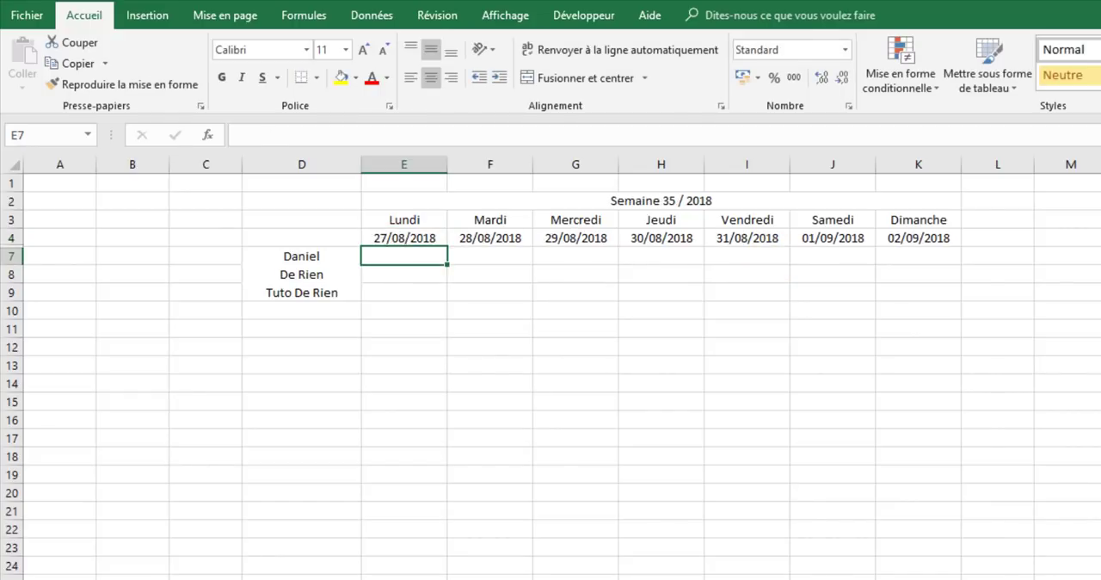
click(795, 531)
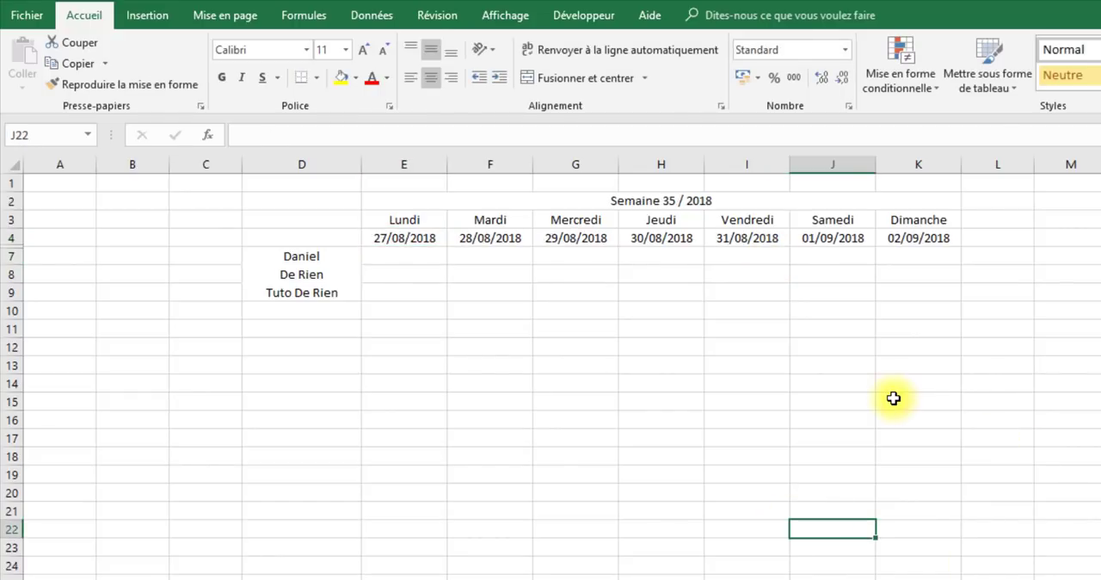
click(398, 252)
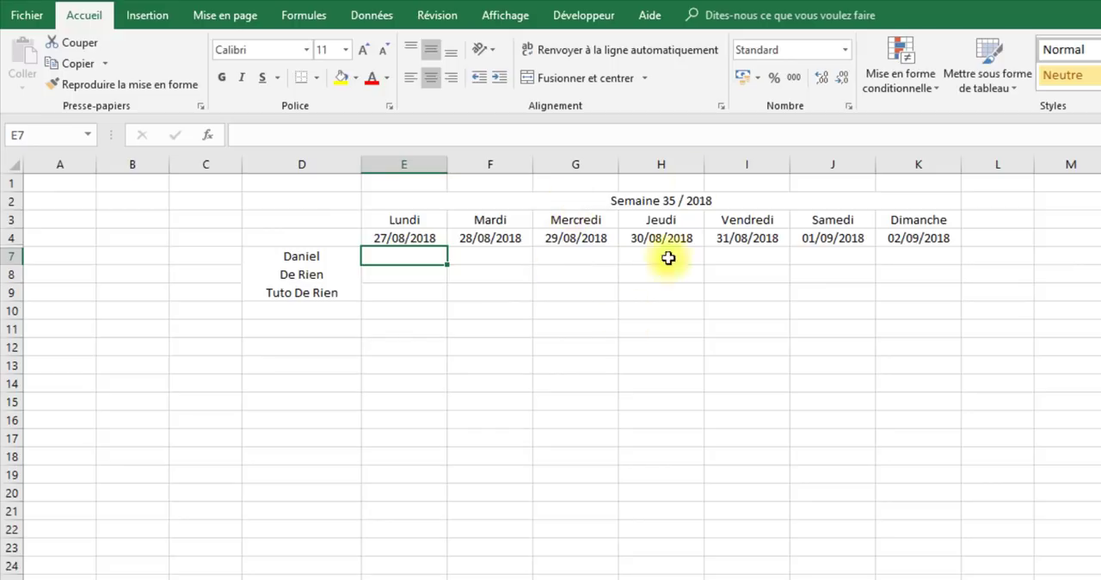
drag(575, 365, 660, 364)
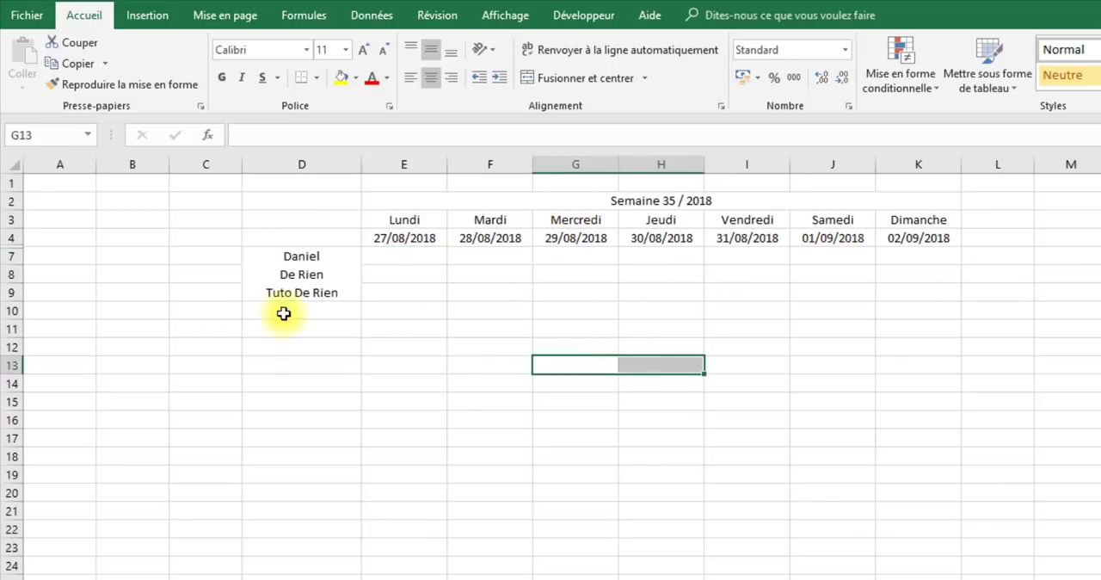
- Start an INDEX formula in cell E7 with the Temps column of Tableau2 as its array
click(411, 260)
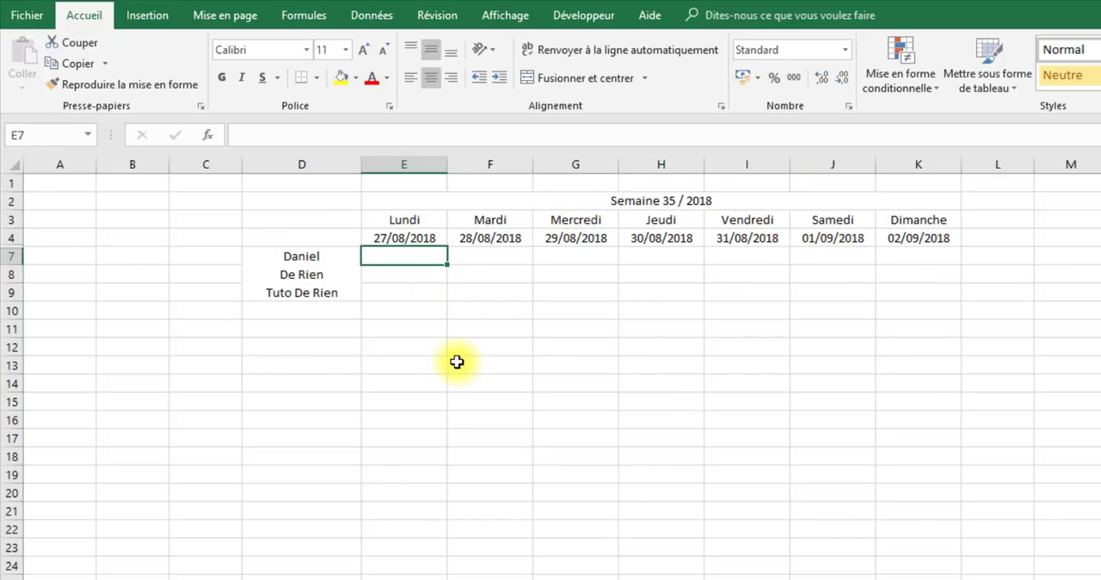
text(=)
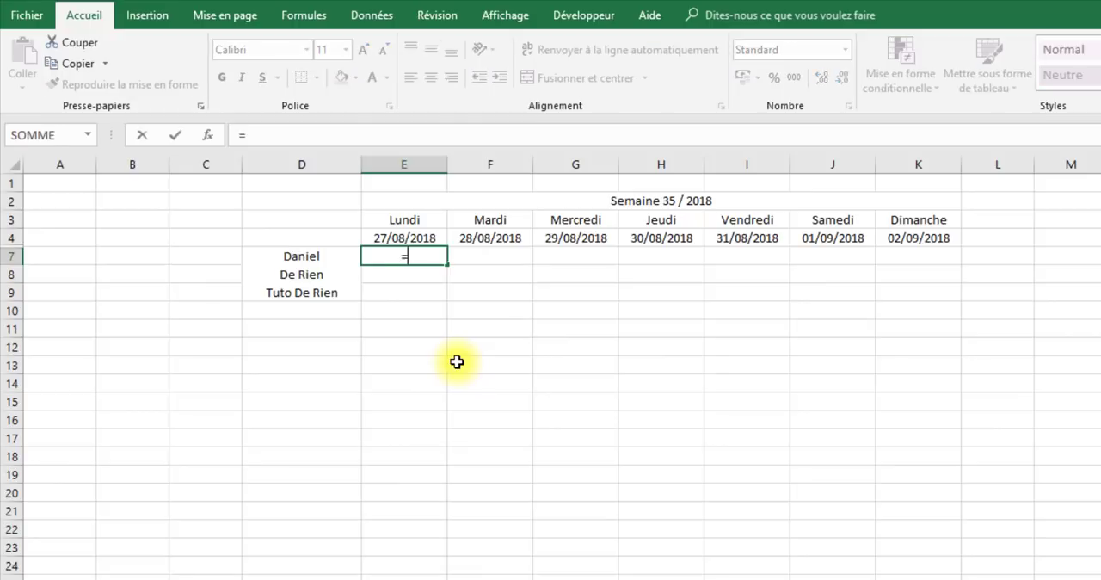
text(ind)
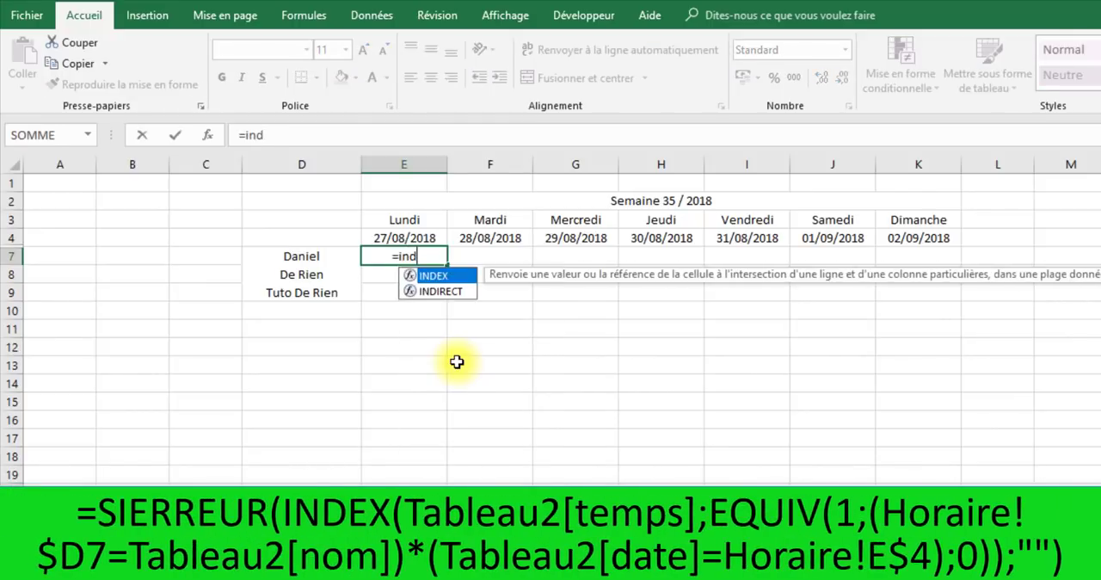
key(Tab)
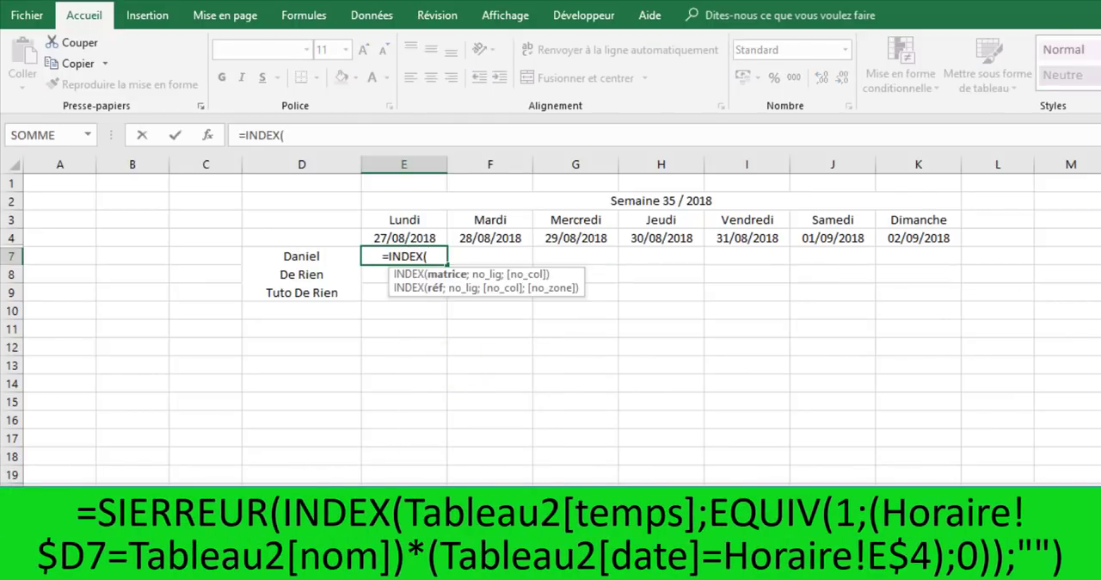
click(603, 571)
drag(274, 238, 278, 483)
text(;)
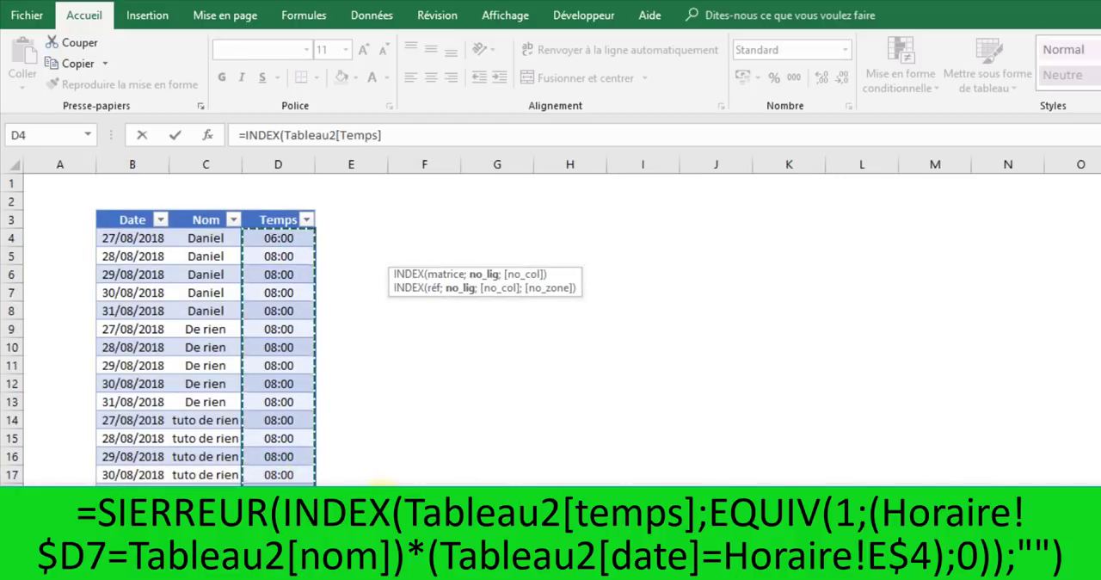
text(equi)
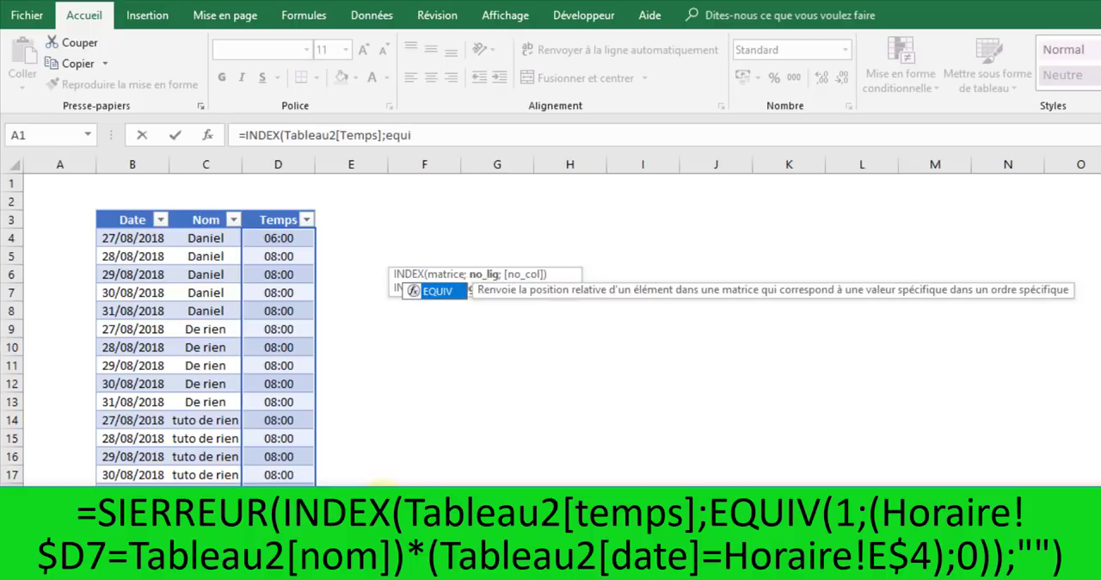
text(v(1)
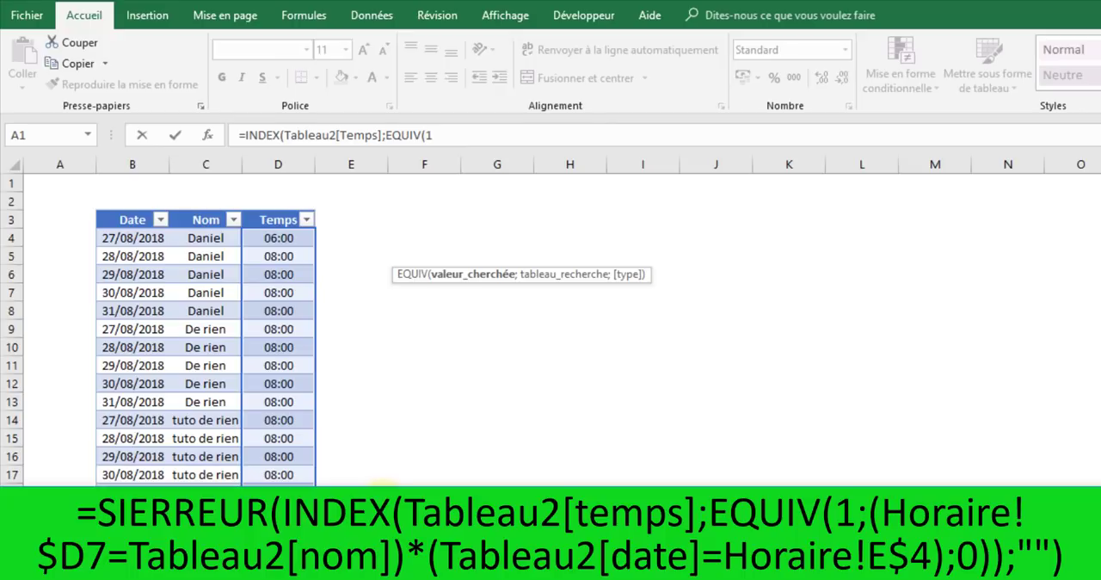
- Add EQUIV(1; as the row argument of the E7 INDEX formula, with the first condition comparing Tableau2[Nom] to Horaire!D7
text(;()
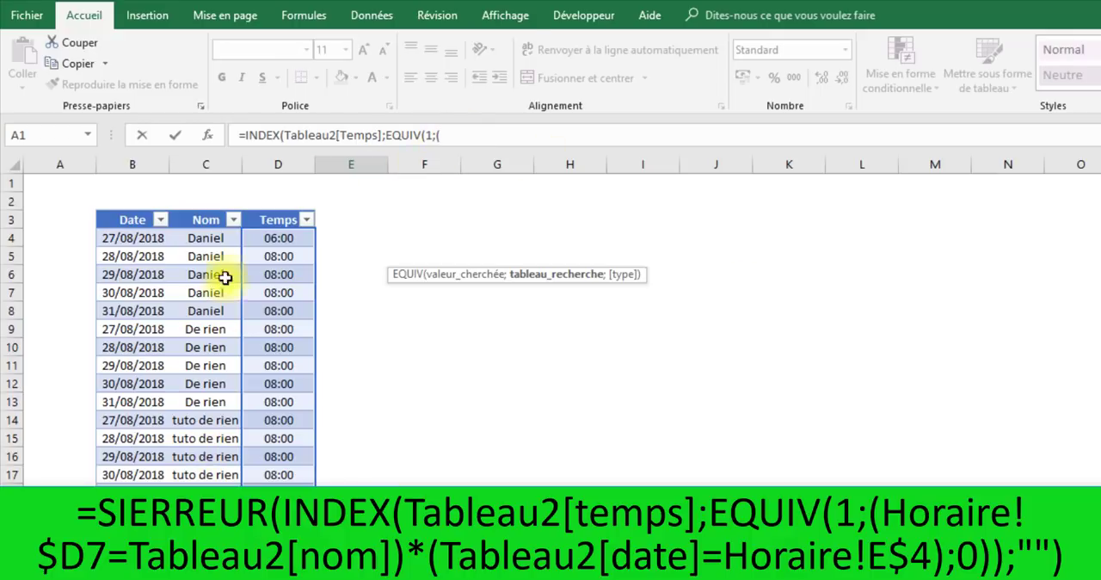
drag(216, 237, 205, 475)
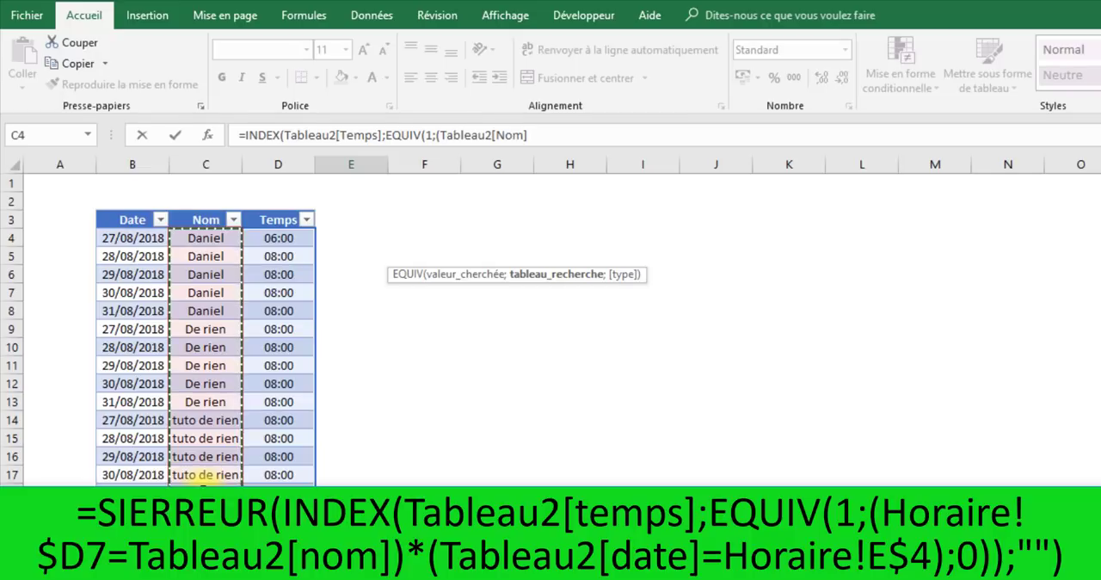
text(=)
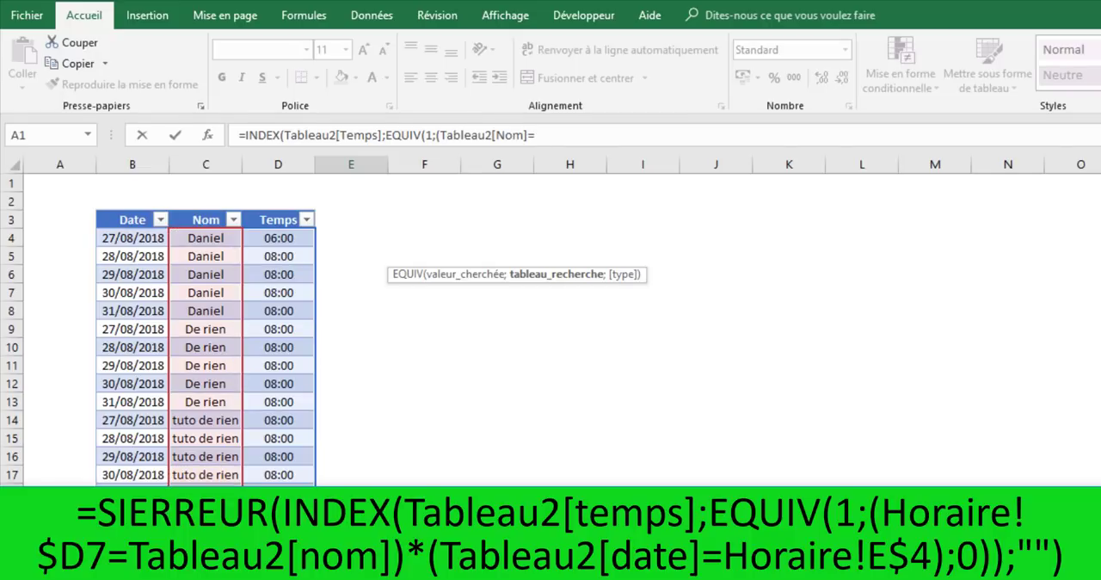
click(129, 568)
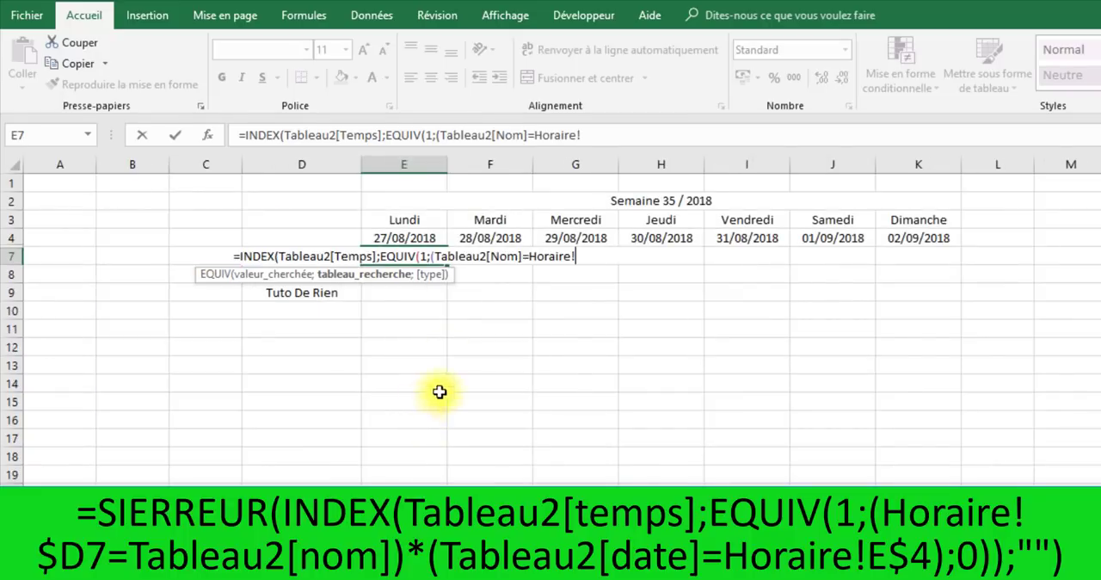
click(312, 237)
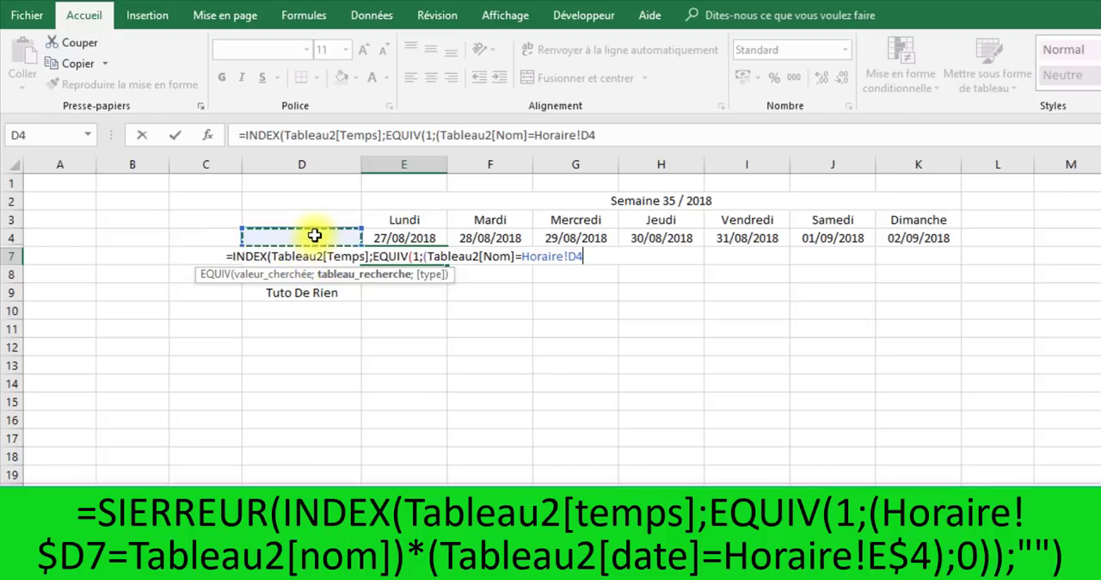
key(Down)
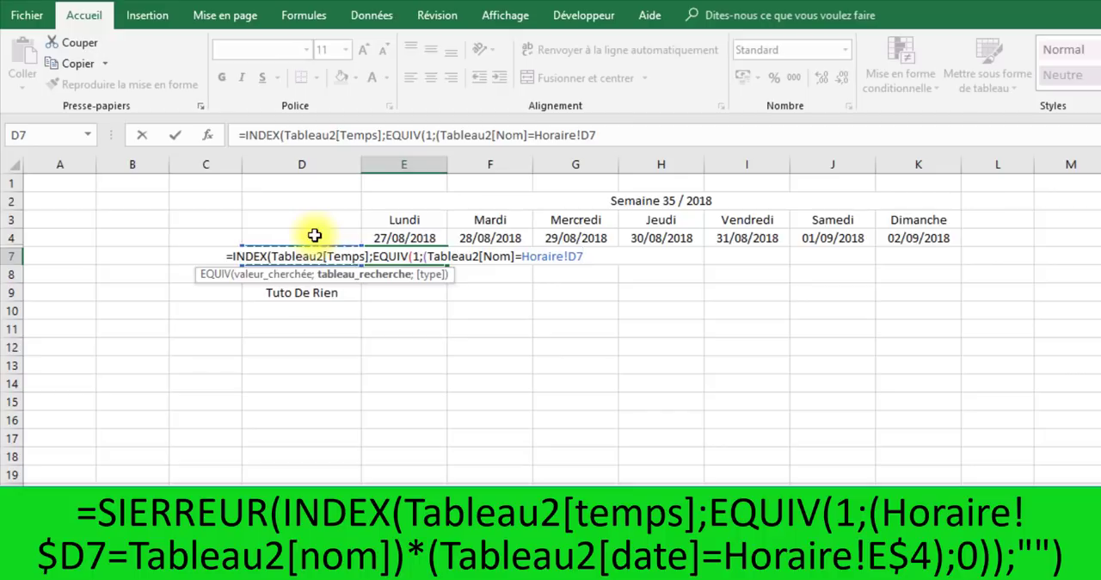
- Multiply the name condition in the E7 formula by a second condition comparing Tableau2[Date] to Horaire!E4
text()*)
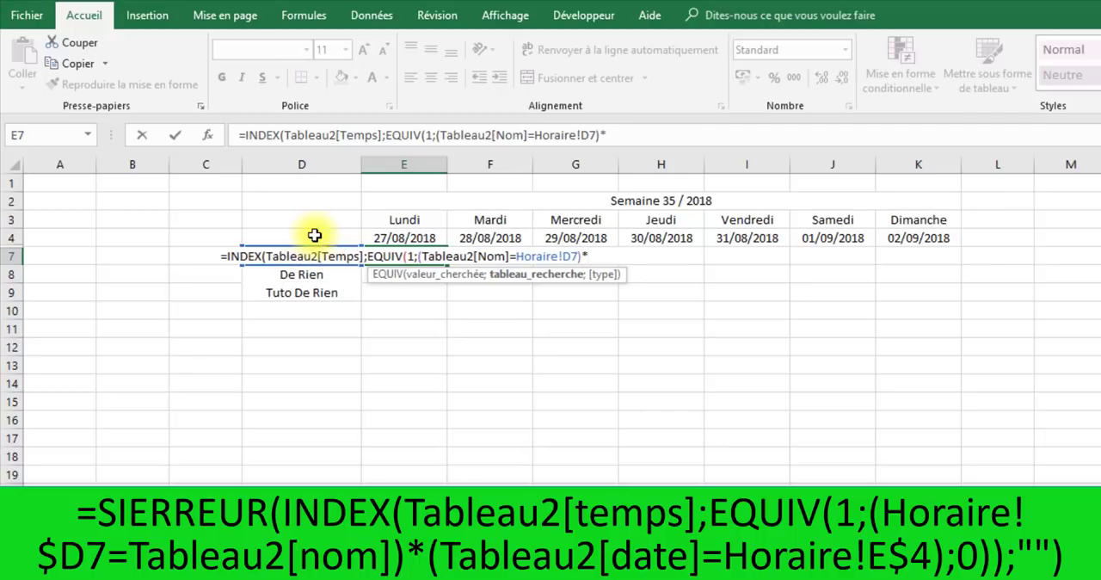
text(§)
key(BackSpace)
text(()
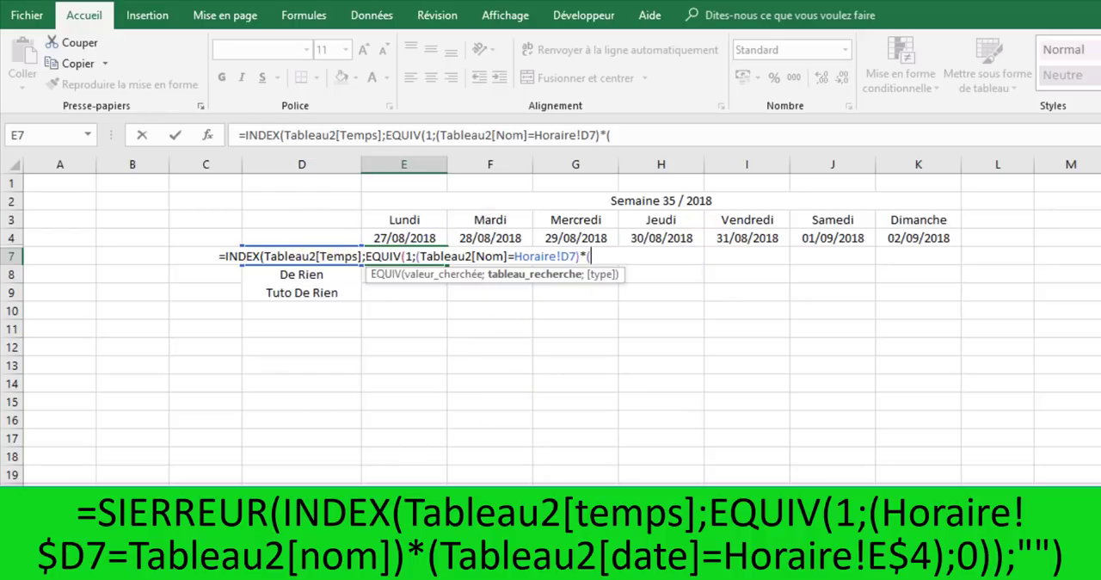
click(129, 558)
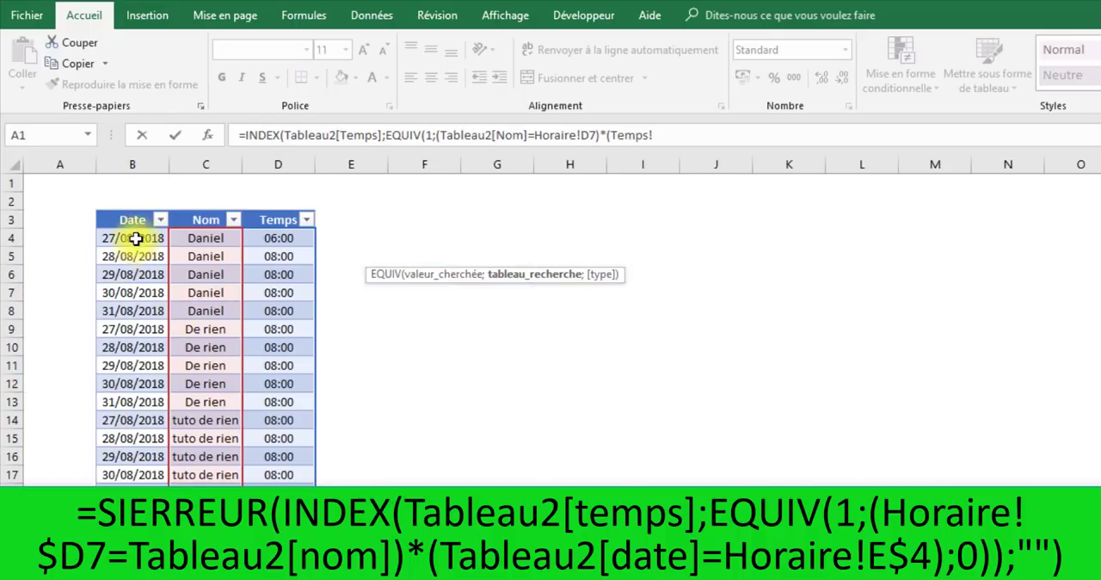
drag(135, 239, 134, 480)
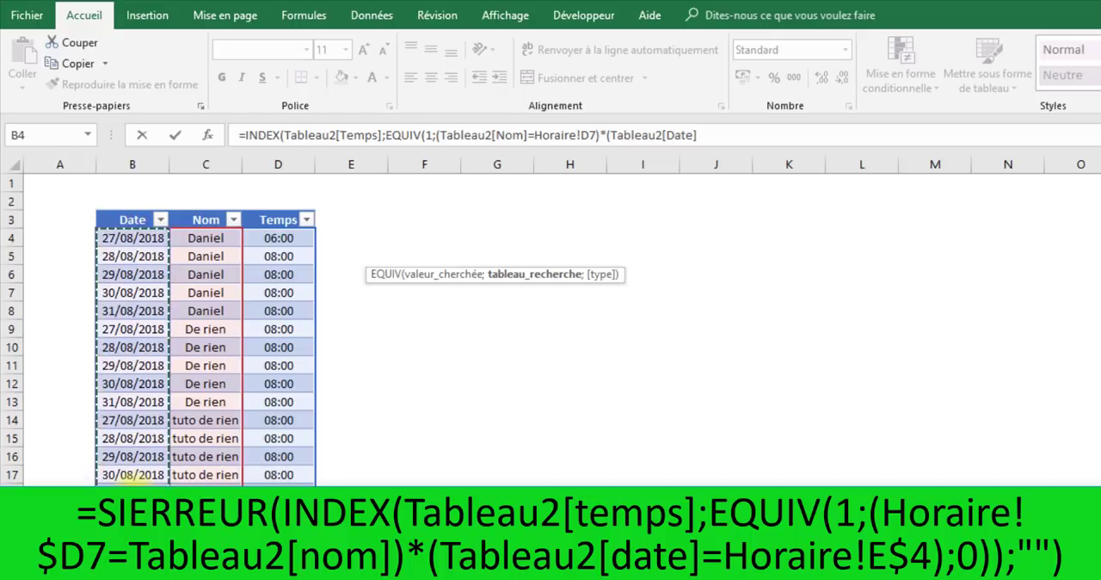
text(=)
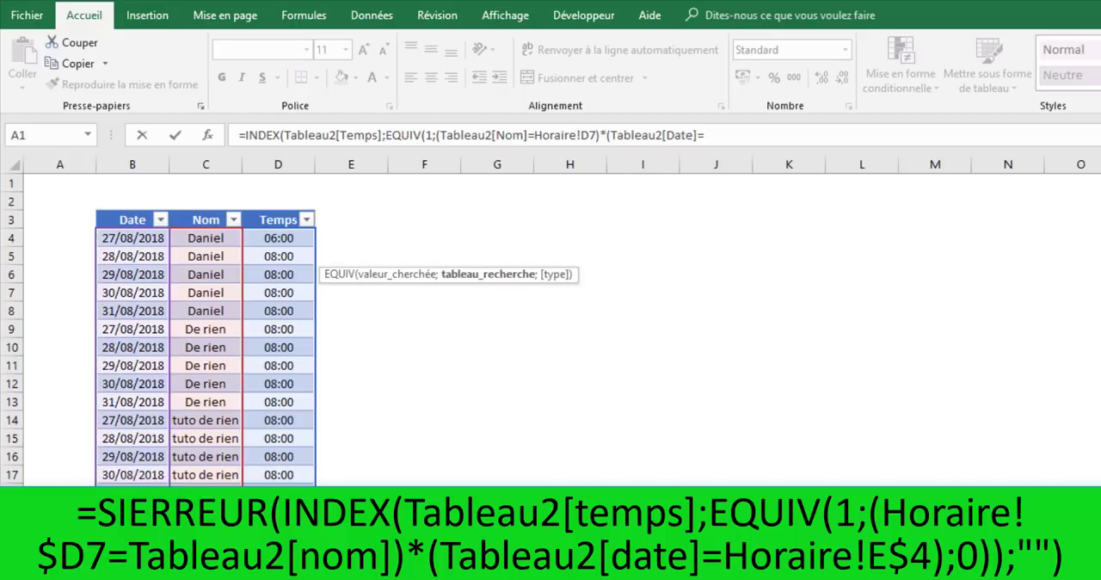
click(76, 557)
click(397, 235)
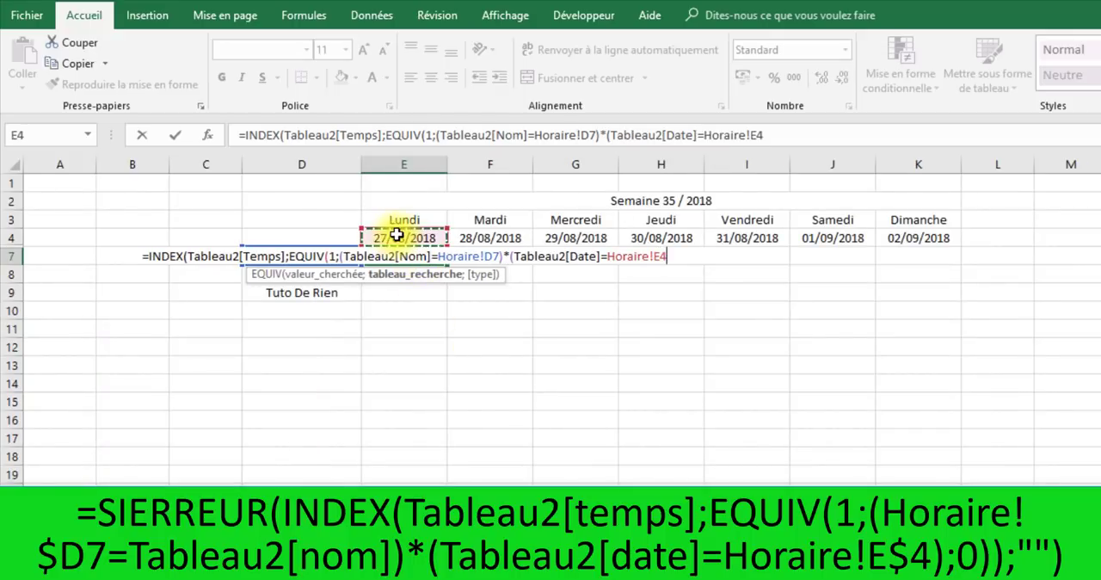
- Lock the row of the date reference as E$4 and the column of the name reference as $D7 in the formula
click(764, 136)
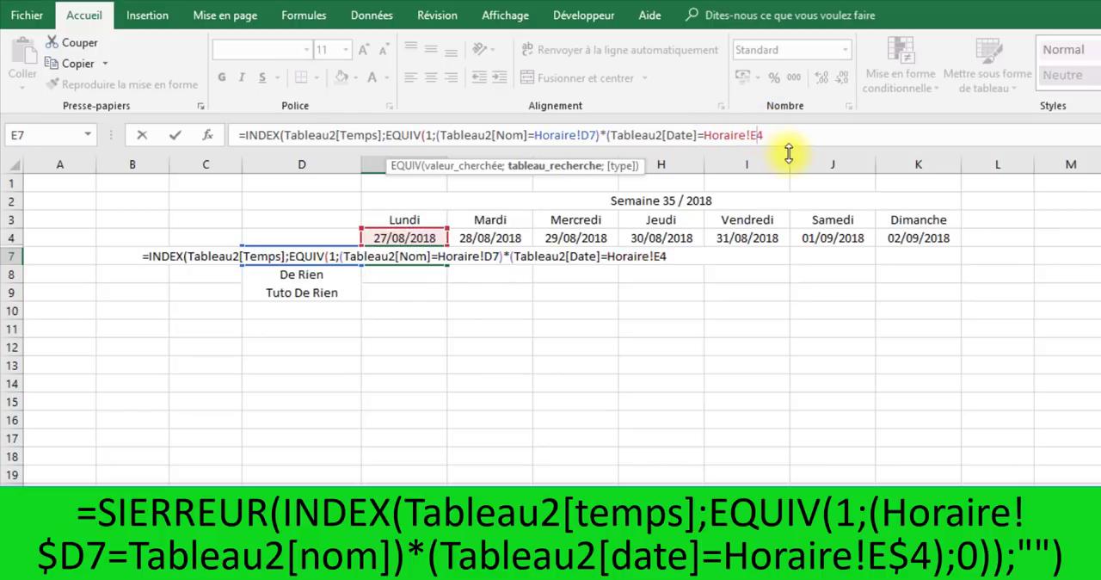
key(Left)
text($)
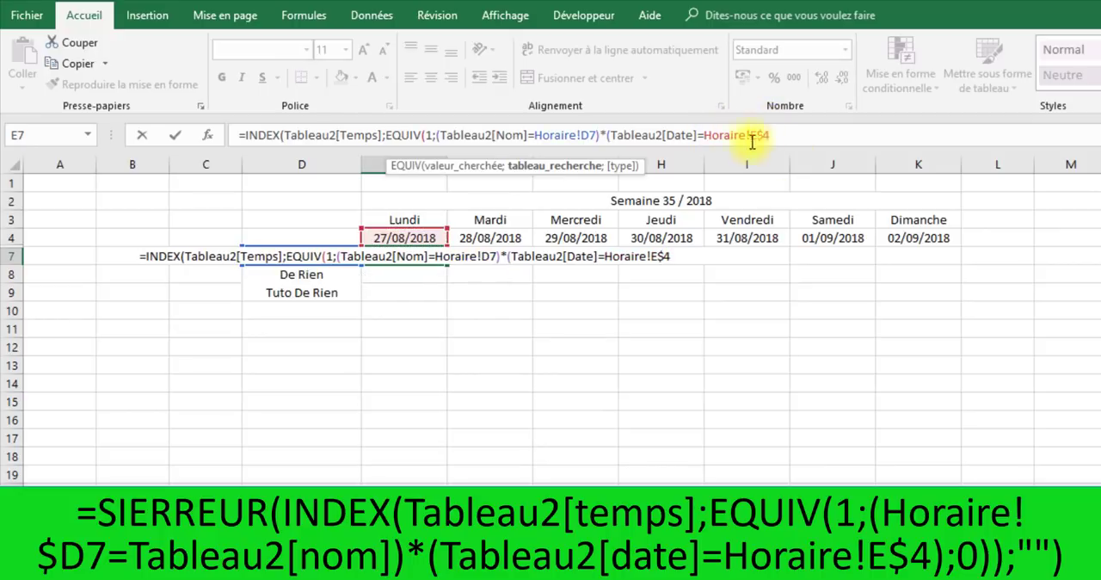
click(579, 135)
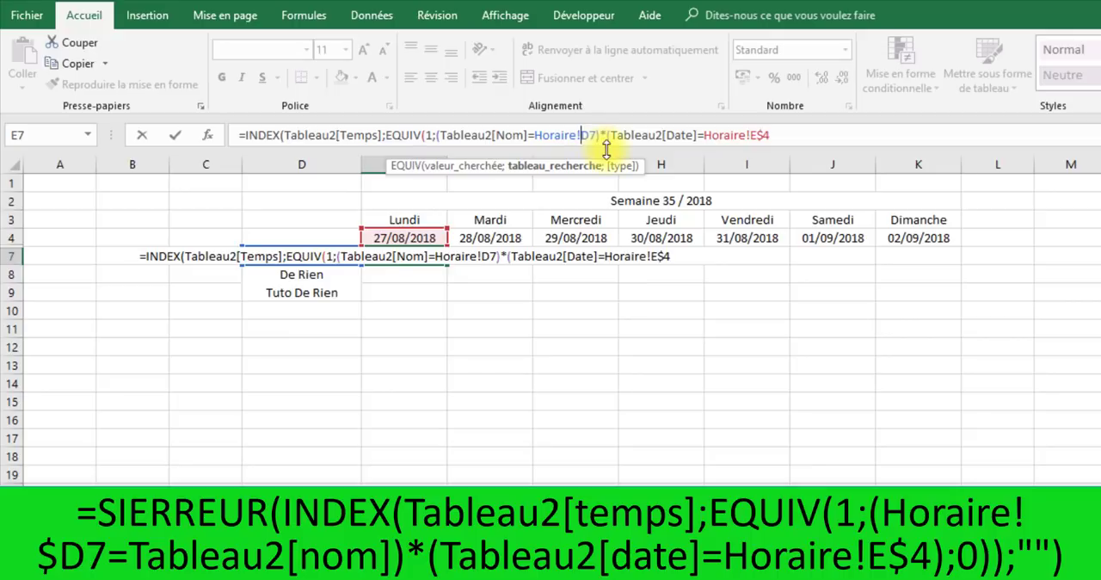
text($)
- Close the date condition, set the EQUIV match type to 0, and close the EQUIV and INDEX functions
click(807, 136)
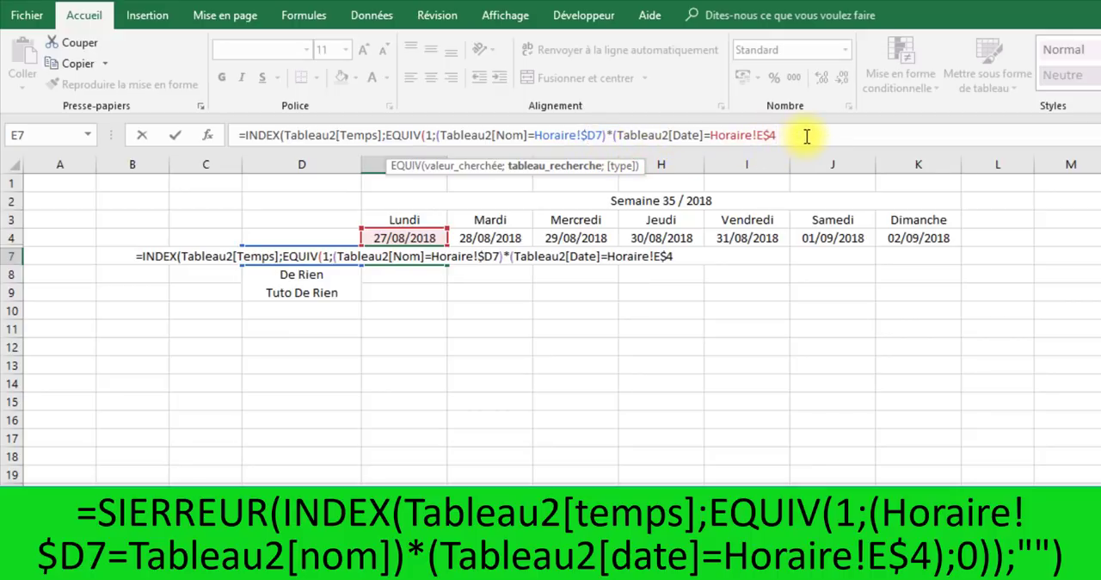
text();)
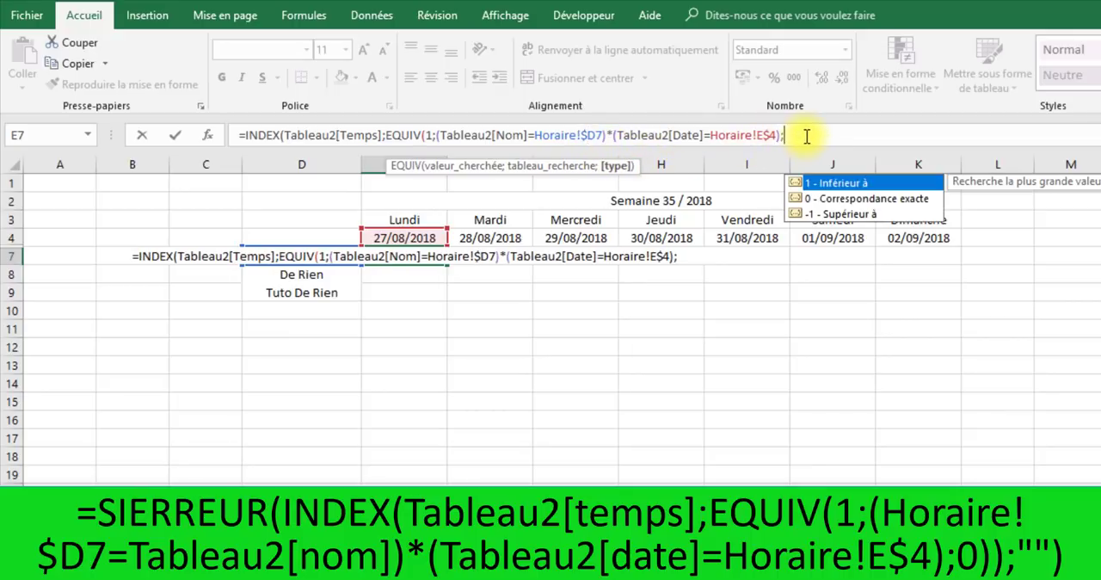
text(0)
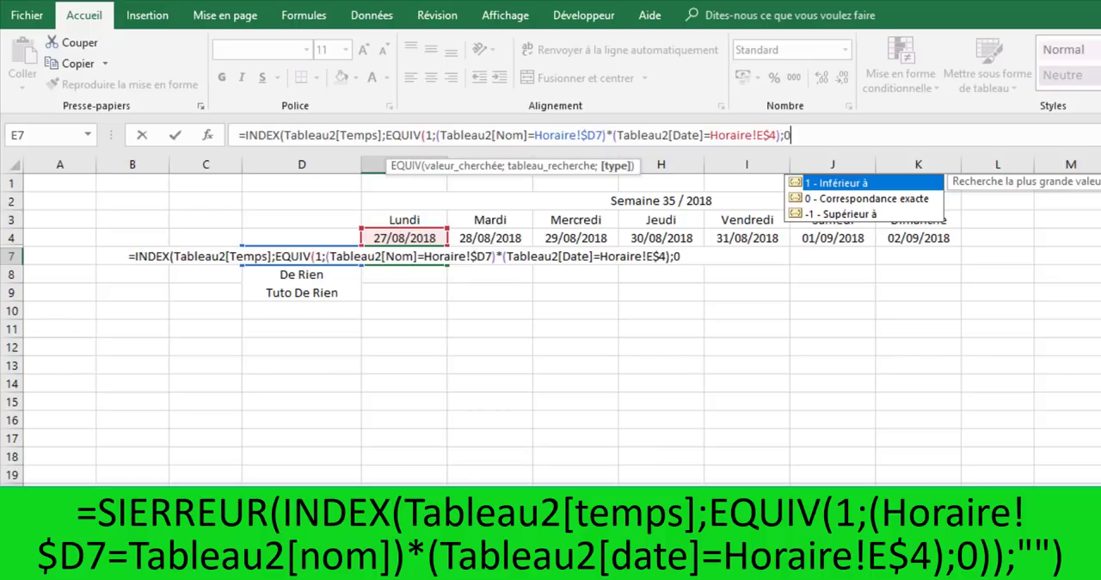
text()))
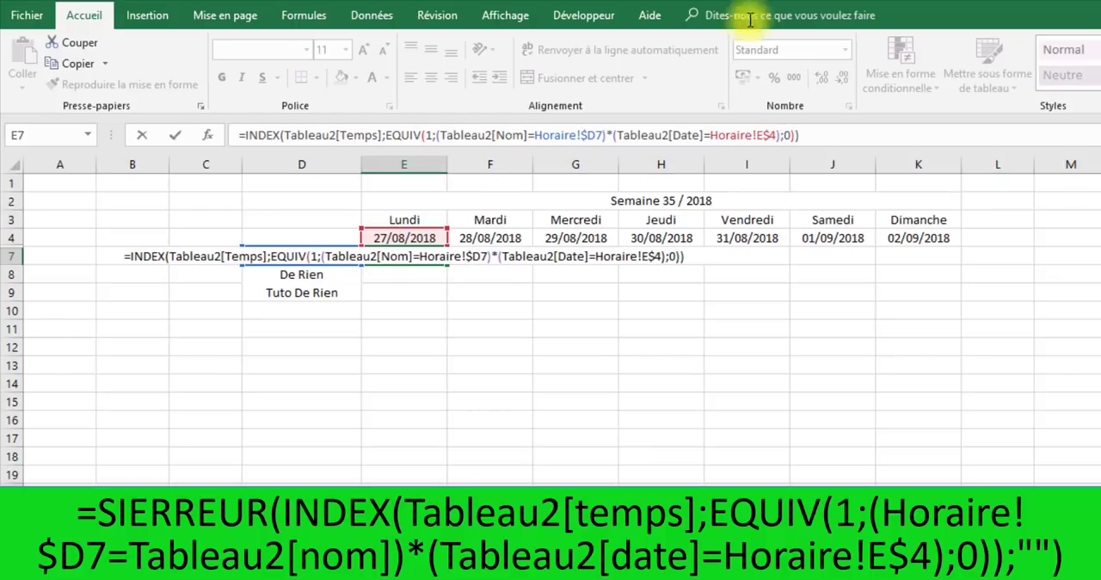
- Wrap the E7 formula in SIERREUR with "" as the error value and enter it as an array formula
click(245, 135)
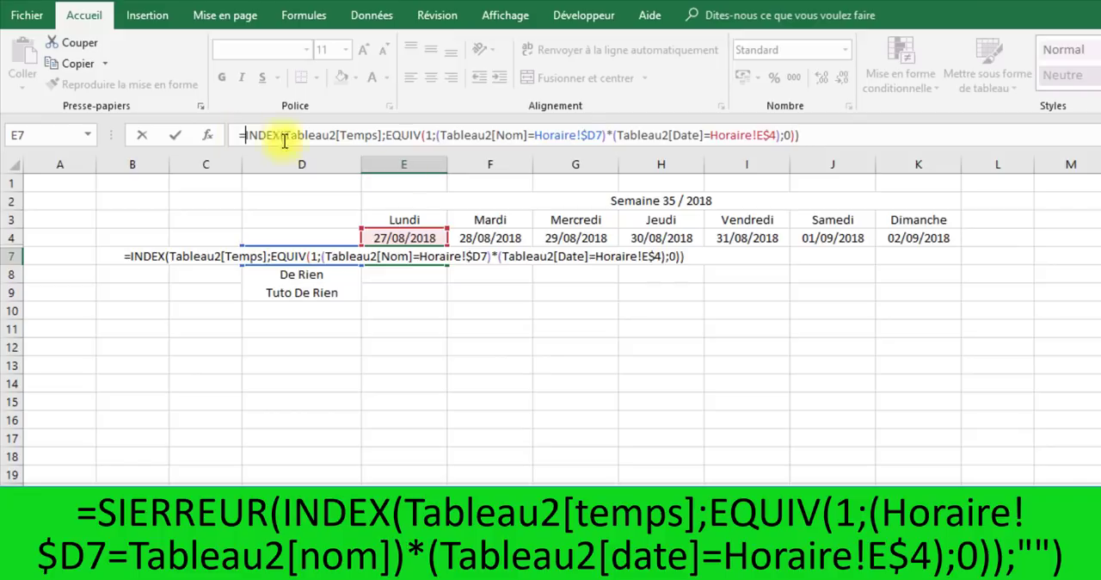
text(SI()
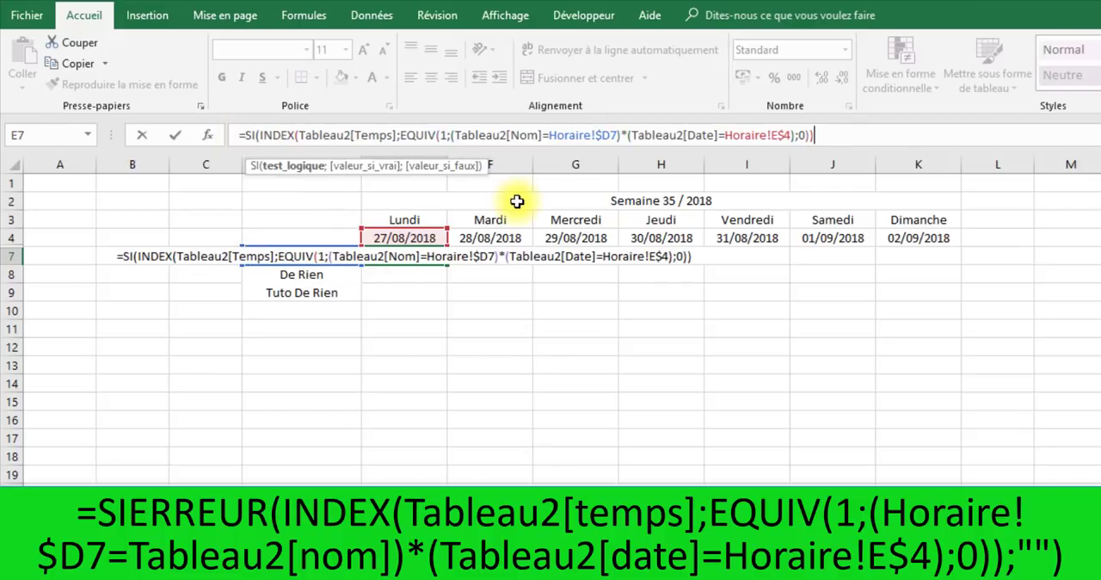
key(End)
key(BackSpace)
key(BackSpace)
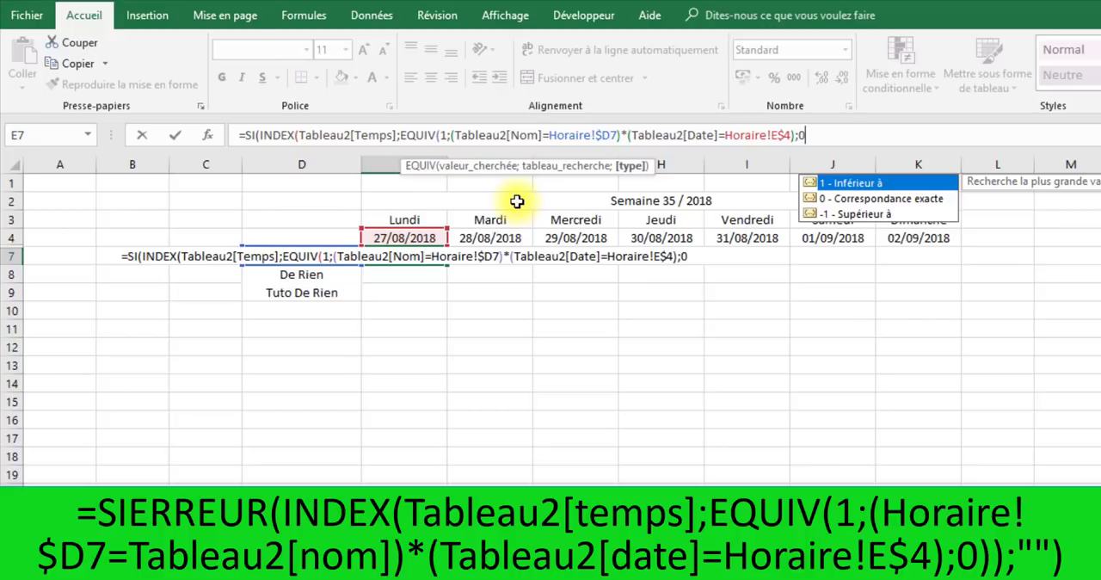
text()))
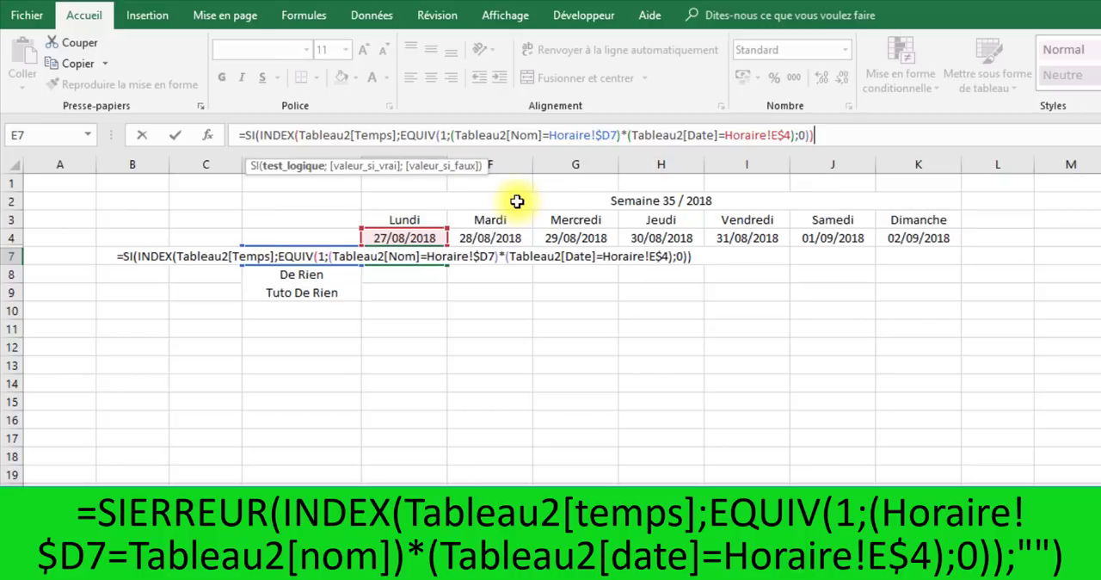
click(262, 135)
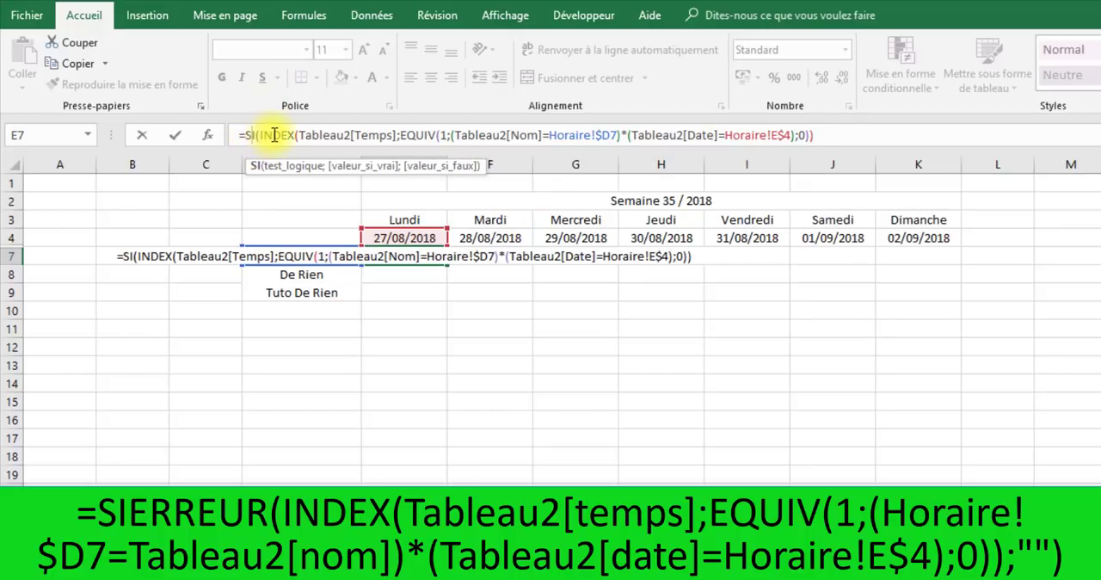
text(ERREUR)
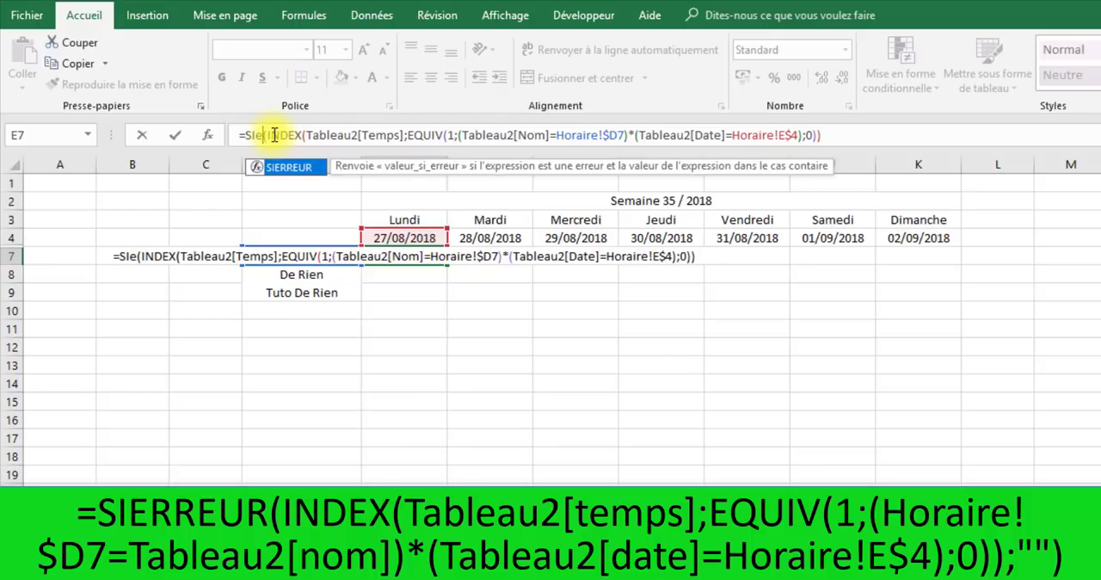
click(882, 130)
text(;""))
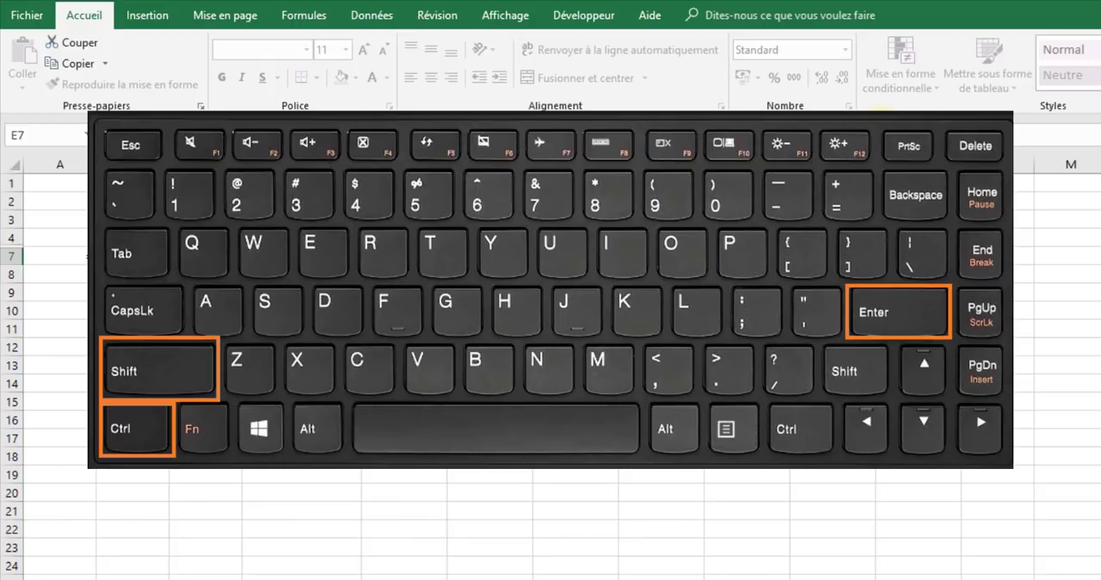
key(ctrl+shift+Return)
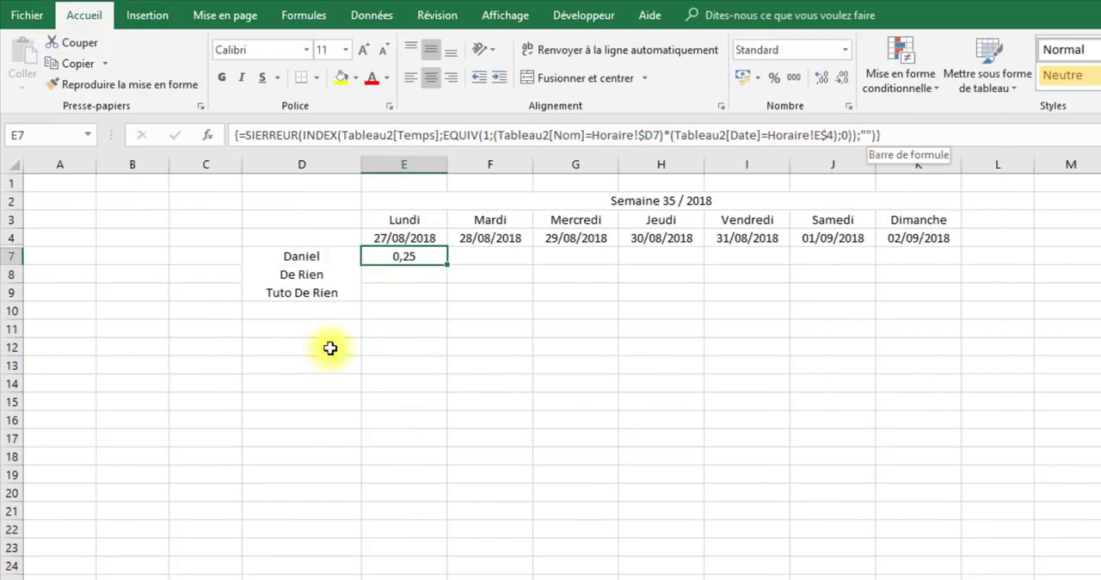
- Test entering the E7 formula as a normal formula, and re-enter it as an array formula
click(886, 135)
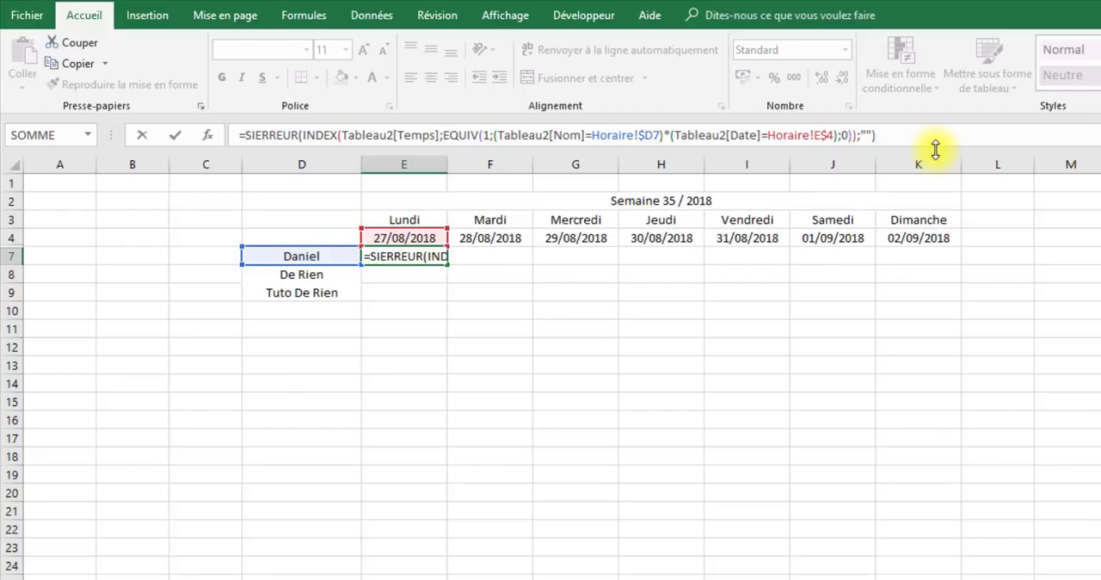
key(Return)
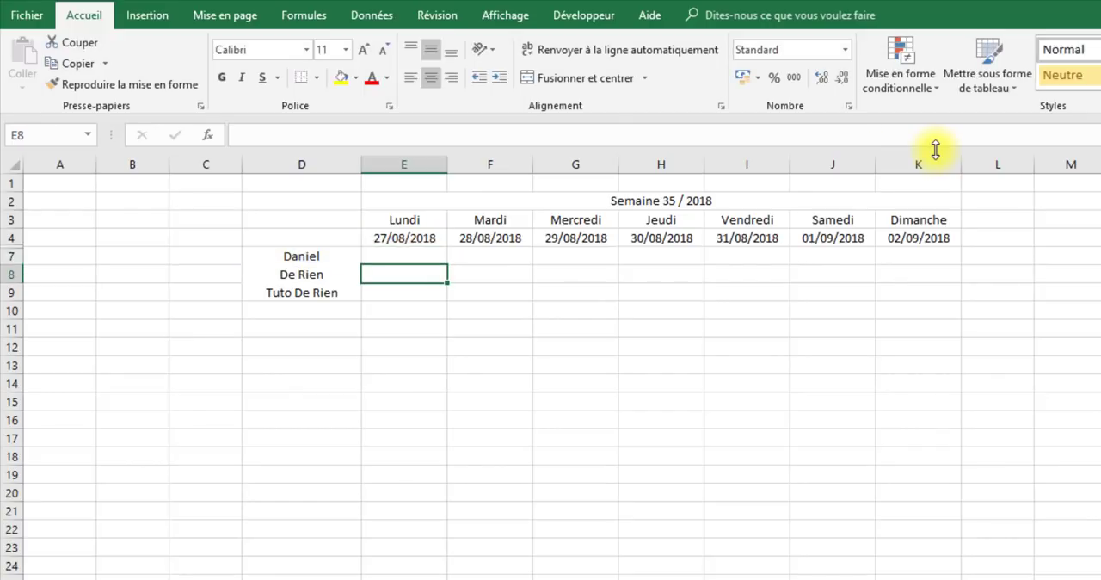
key(Up)
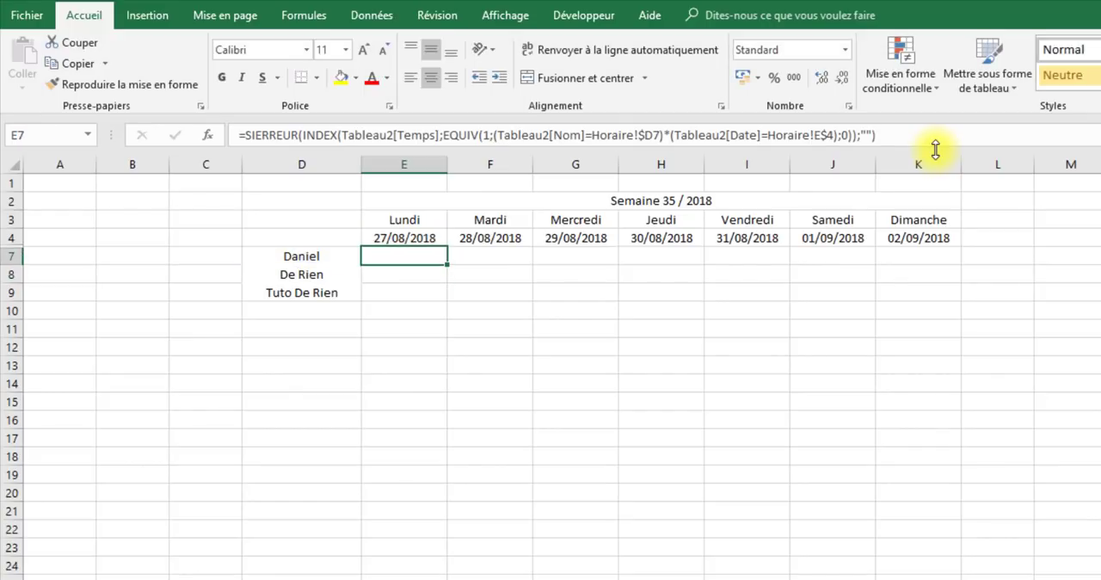
key(Down)
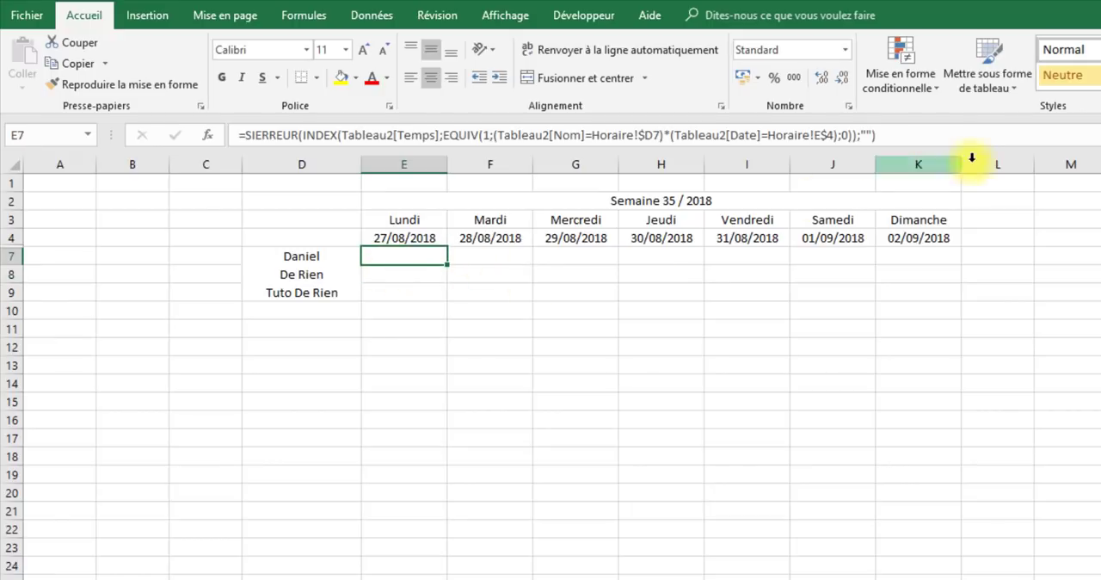
click(963, 137)
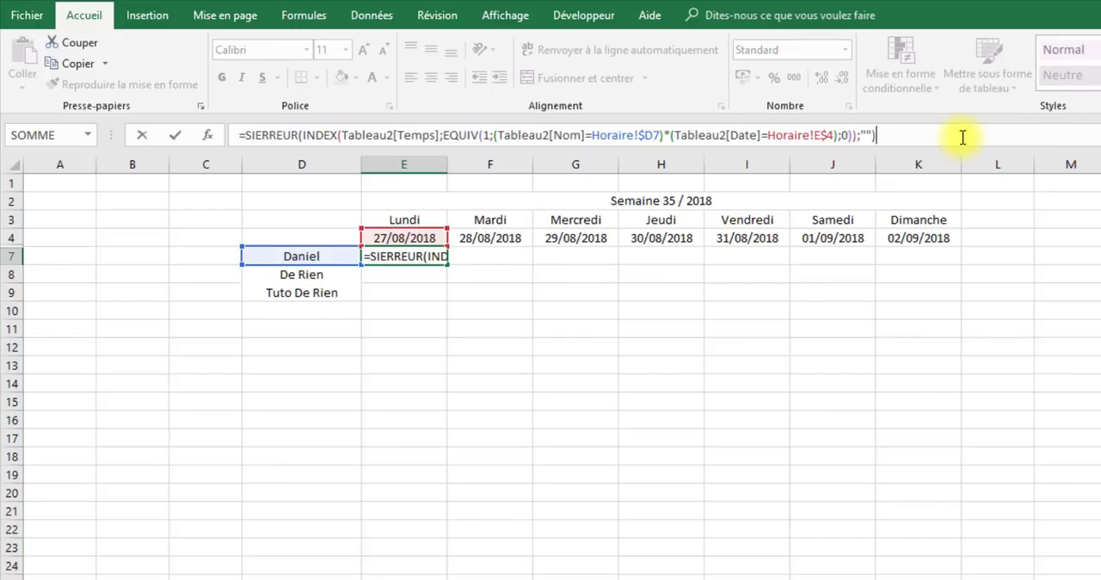
key(ctrl+shift+Return)
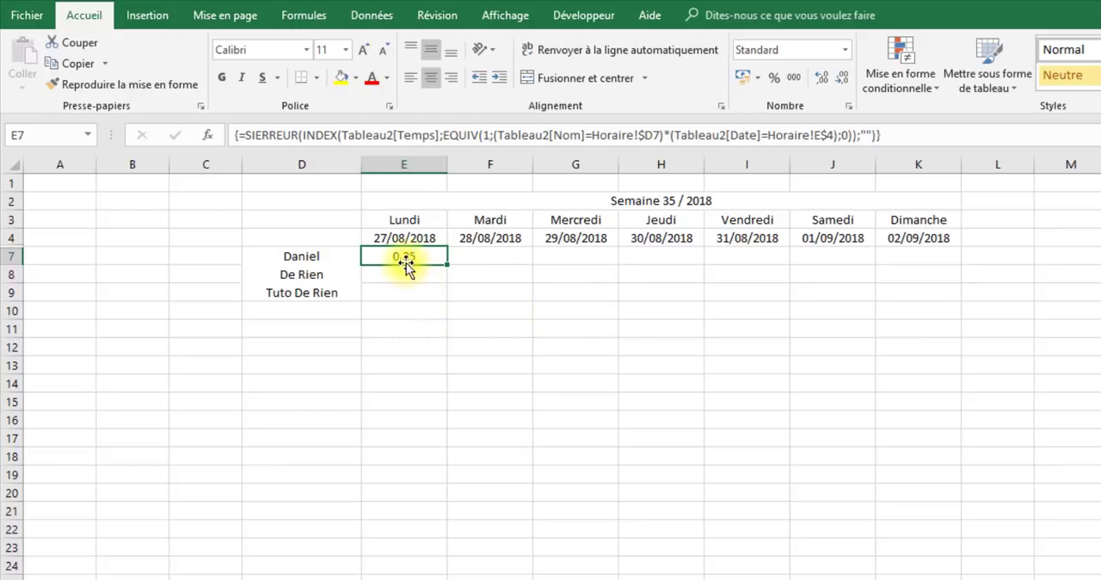
- Format E7 with the Heure number format, fill its formula across to K7, and check the filled cells
click(848, 52)
click(843, 318)
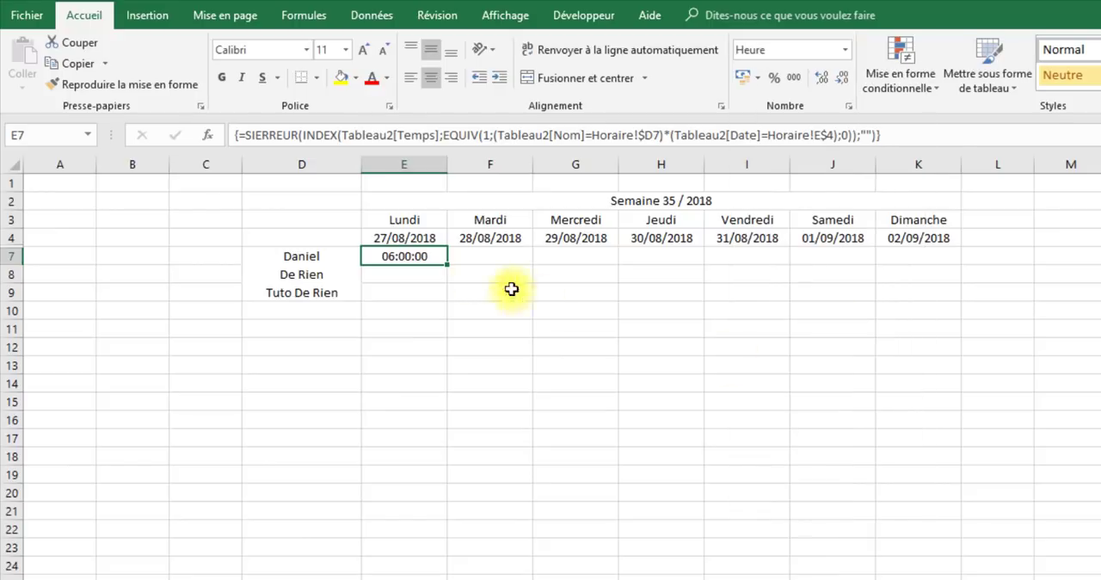
click(514, 345)
click(406, 258)
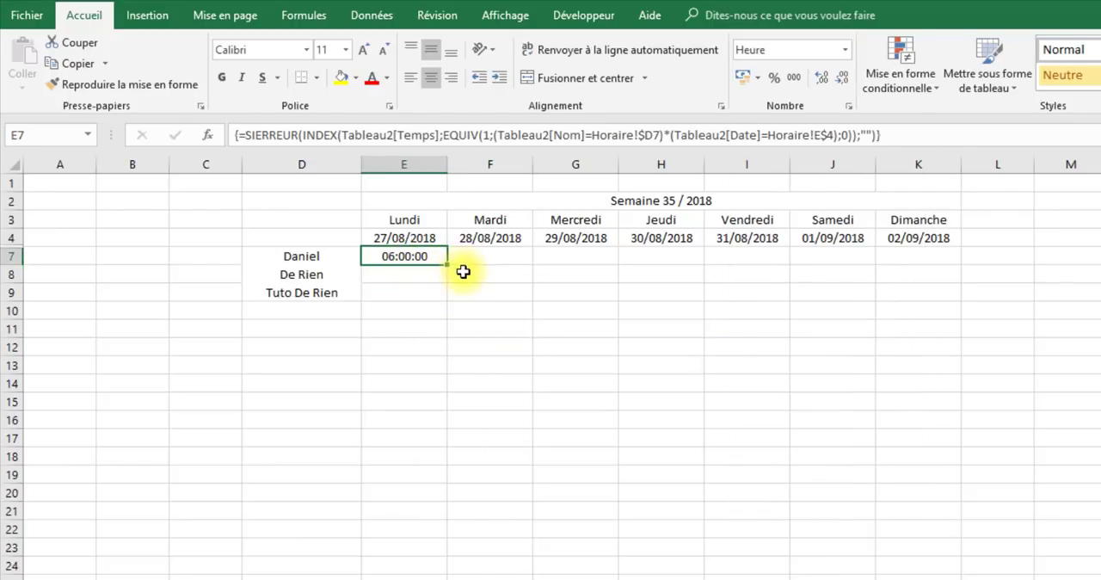
drag(449, 266, 955, 276)
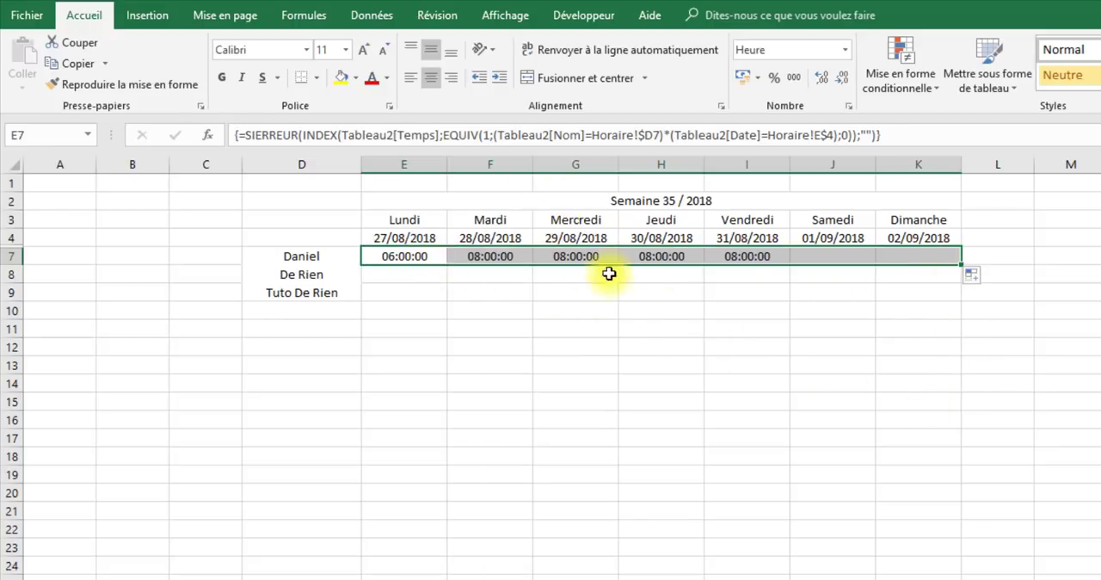
click(938, 344)
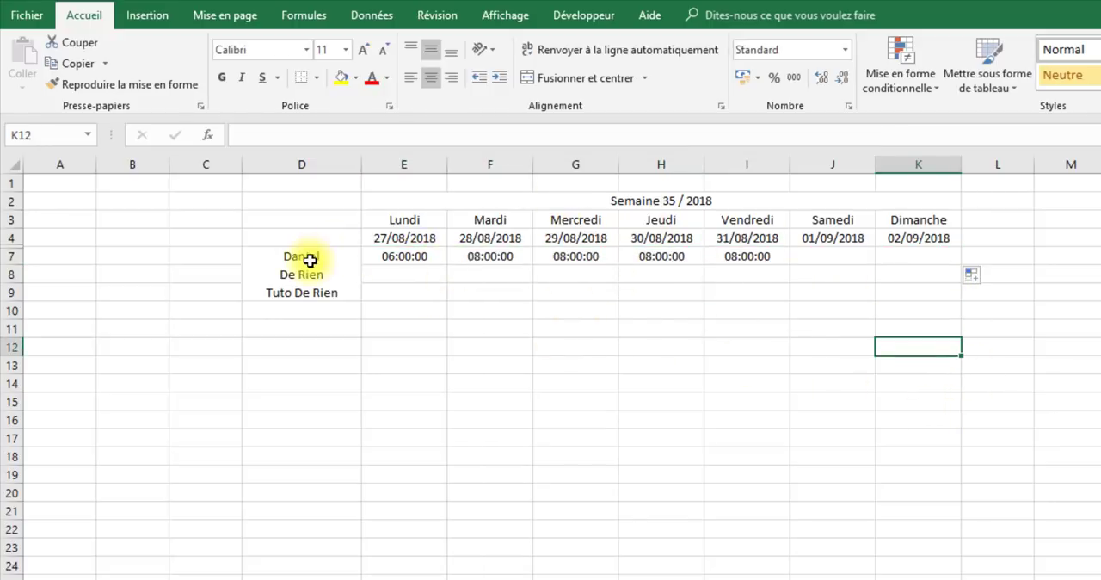
click(417, 256)
click(497, 261)
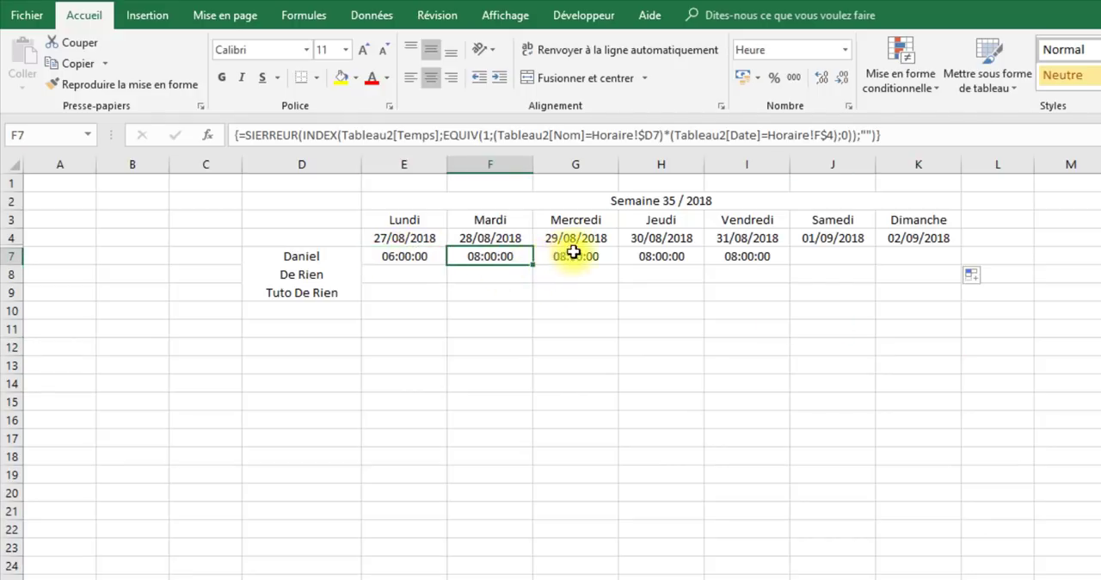
click(575, 253)
click(661, 254)
click(745, 259)
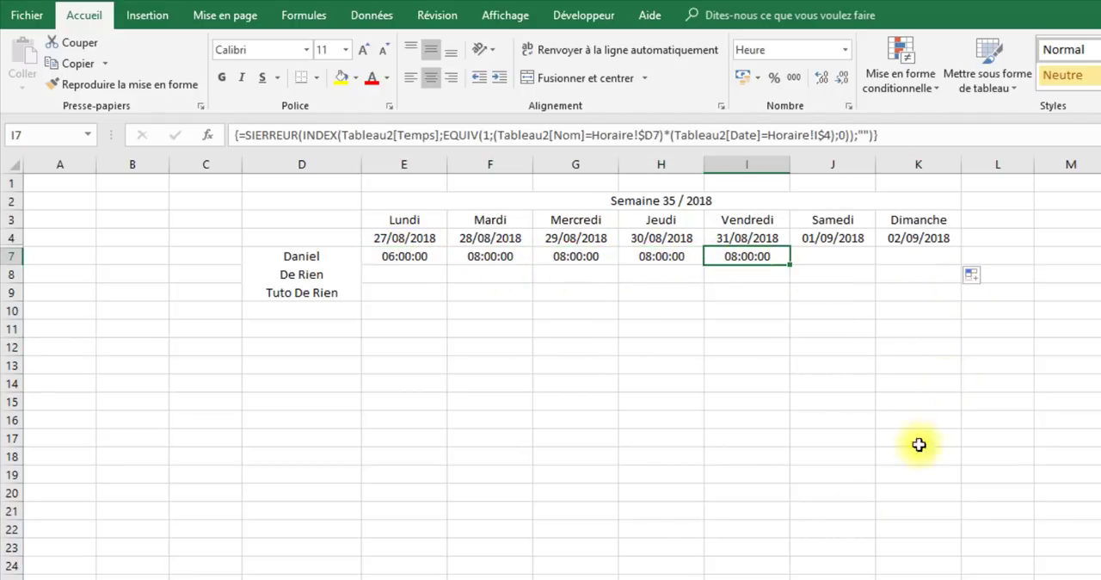
- Add a 02/09/2018 row with the first employee's name and a time of 1:00 to the Temps table, and check K7 on Horaire
click(576, 578)
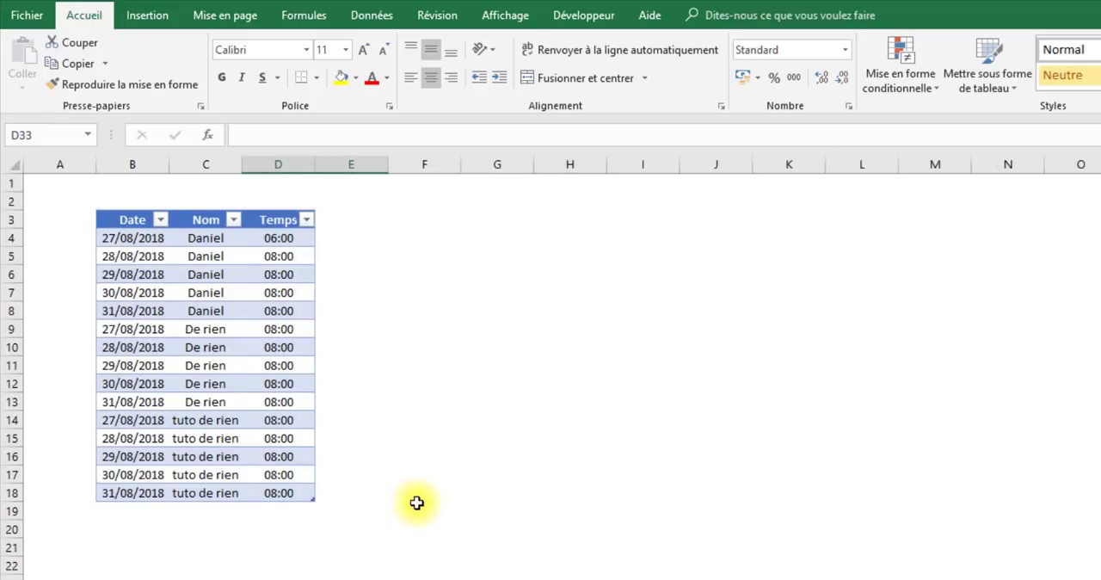
click(283, 497)
key(Tab)
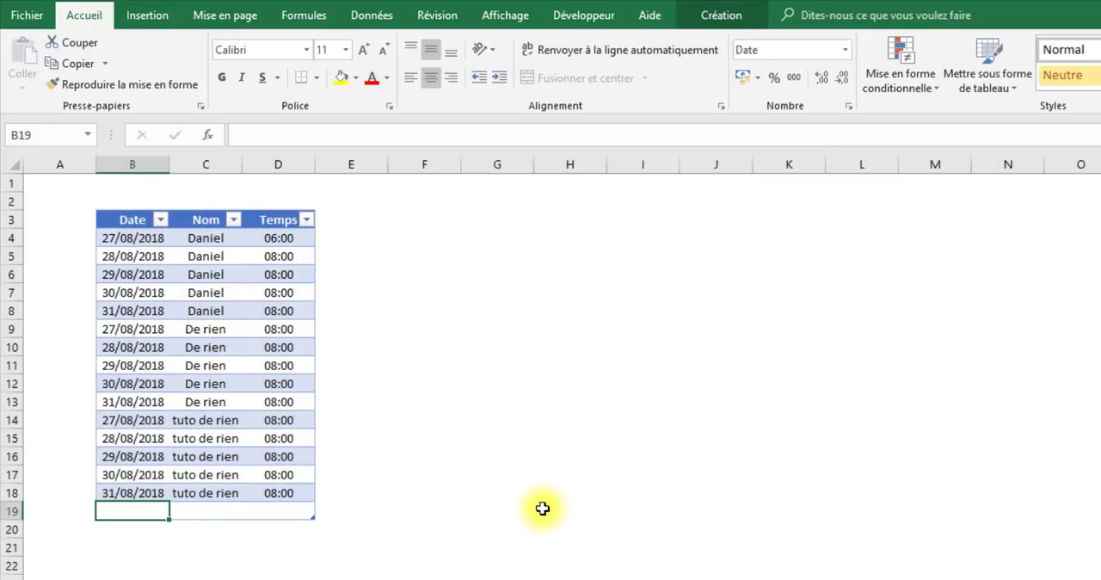
text(02/09)
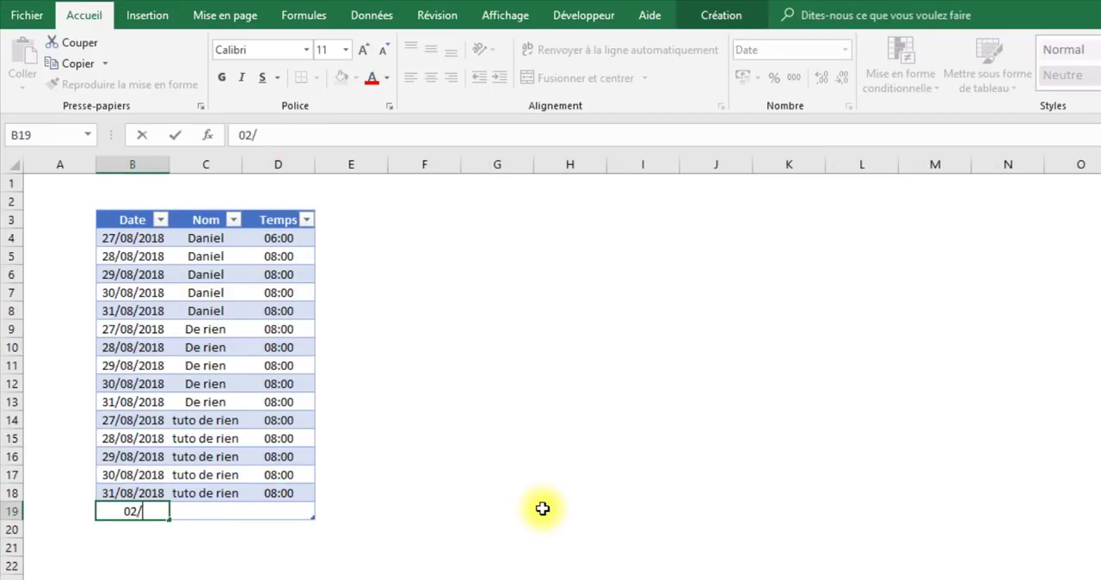
key(Tab)
text(daniel)
key(Tab)
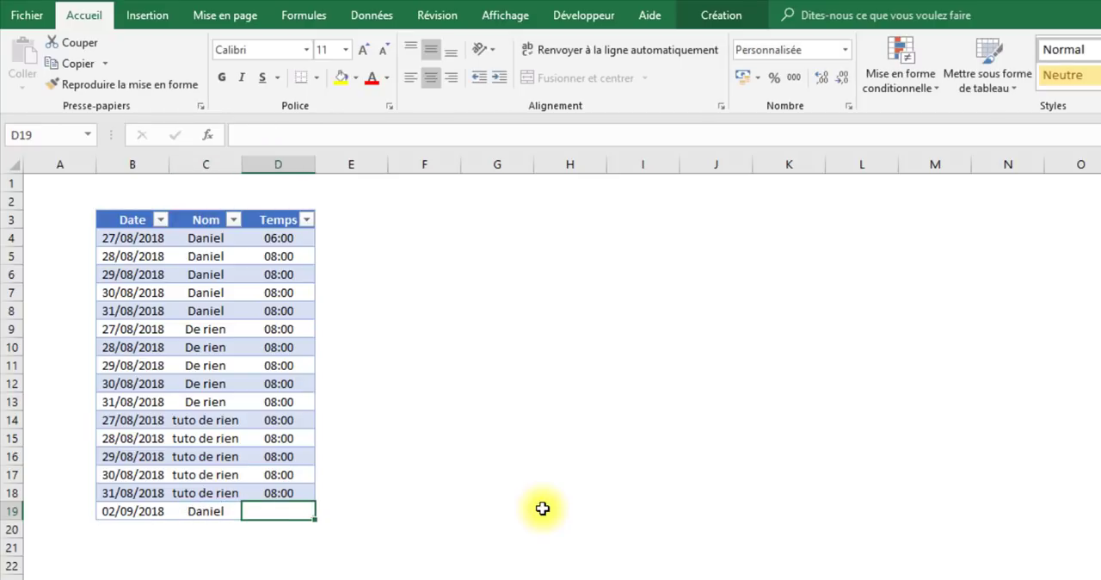
text(1:00)
key(Return)
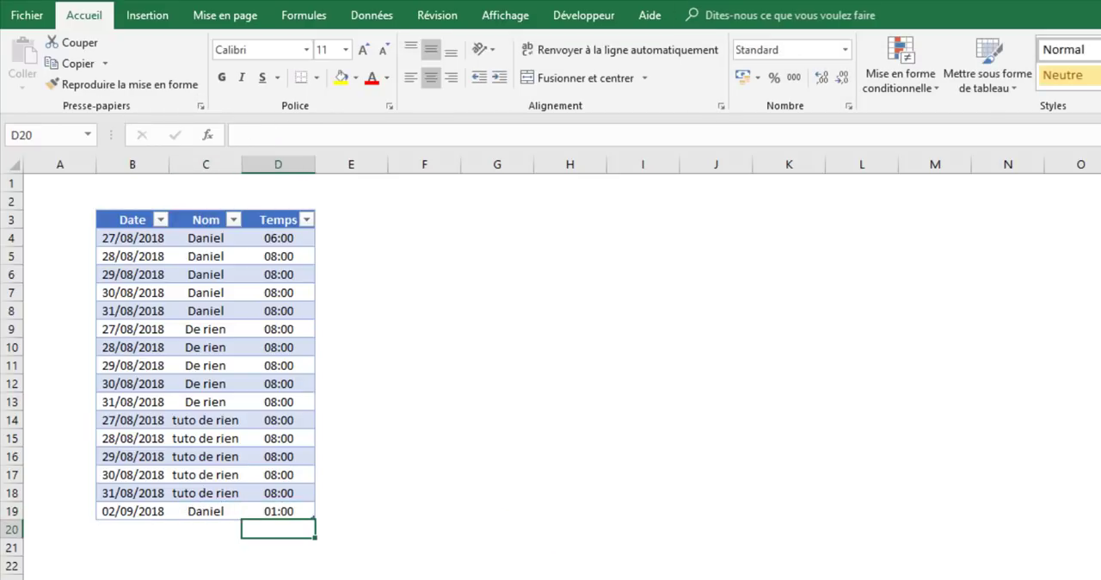
key(ctrl+Page_Down)
click(915, 259)
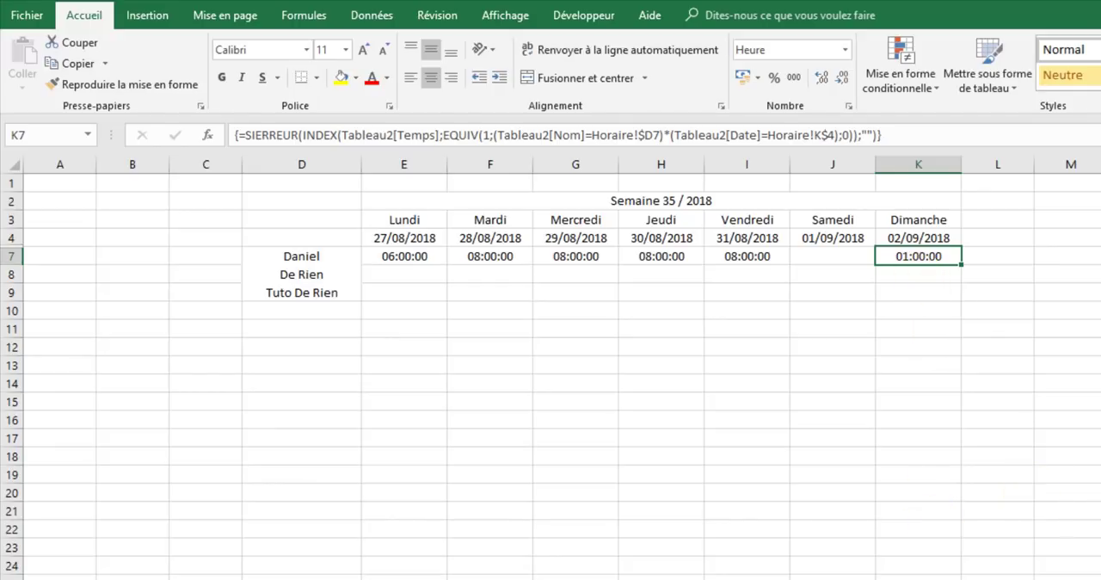
- Delete the 02/09/2018 test row from the Temps table and return to the Horaire sheet
key(ctrl+Page_Up)
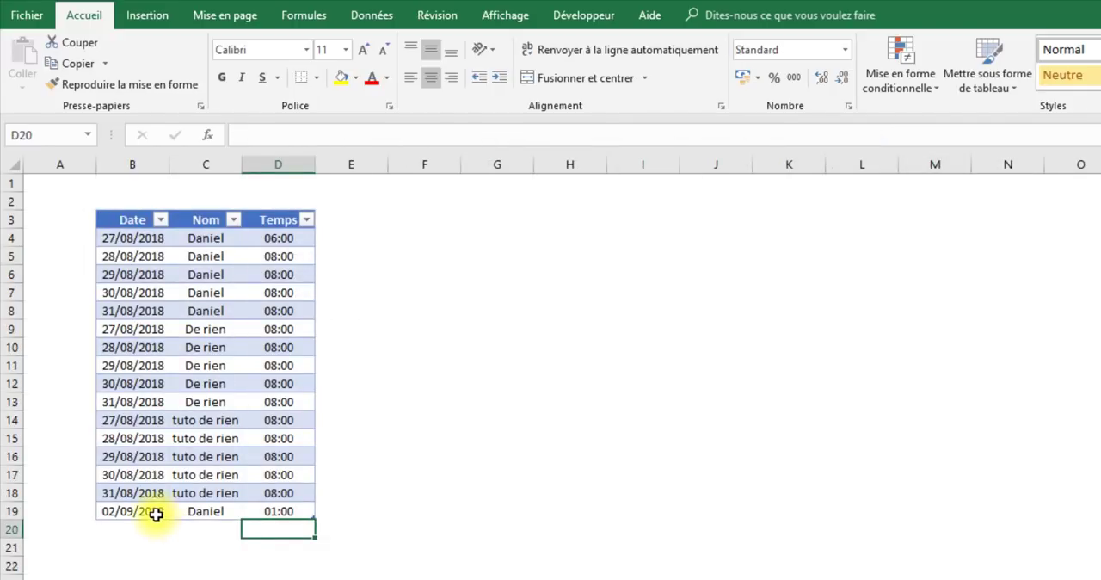
click(156, 520)
right_click(156, 520)
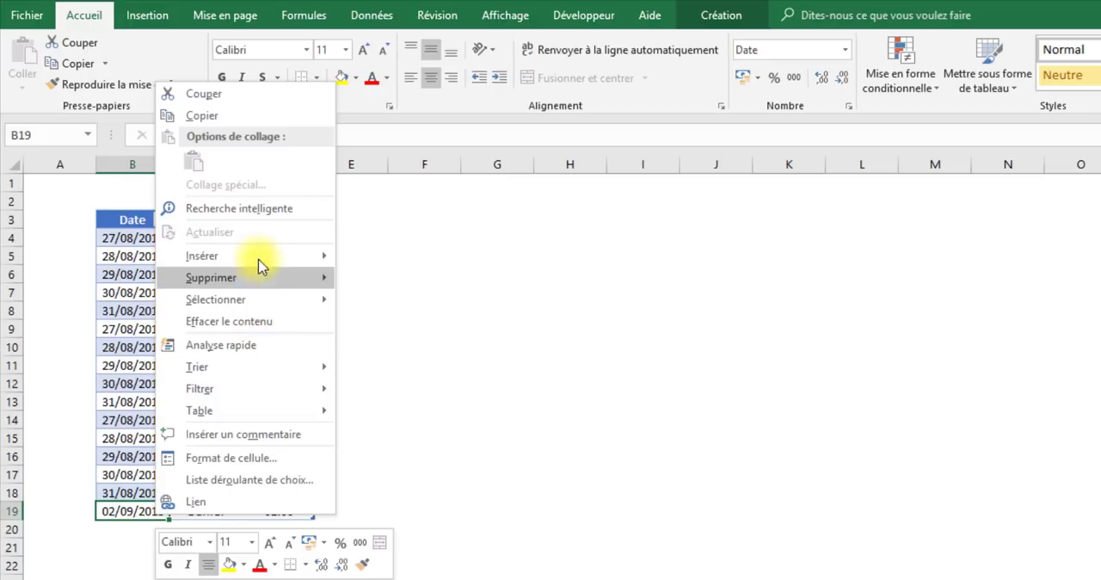
mouse_move(250, 284)
click(405, 303)
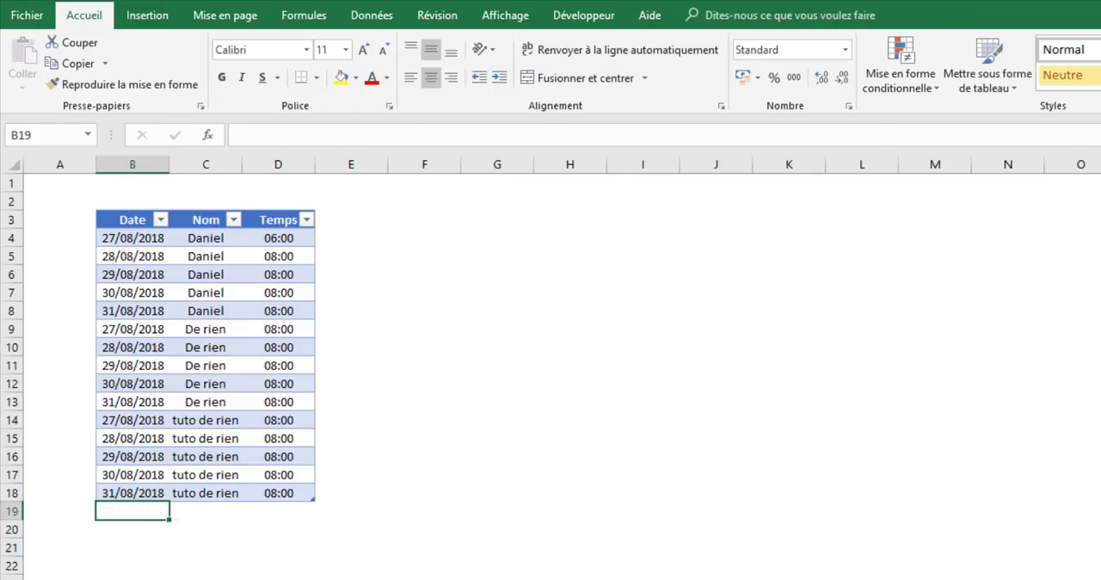
key(ctrl+Page_Down)
click(929, 558)
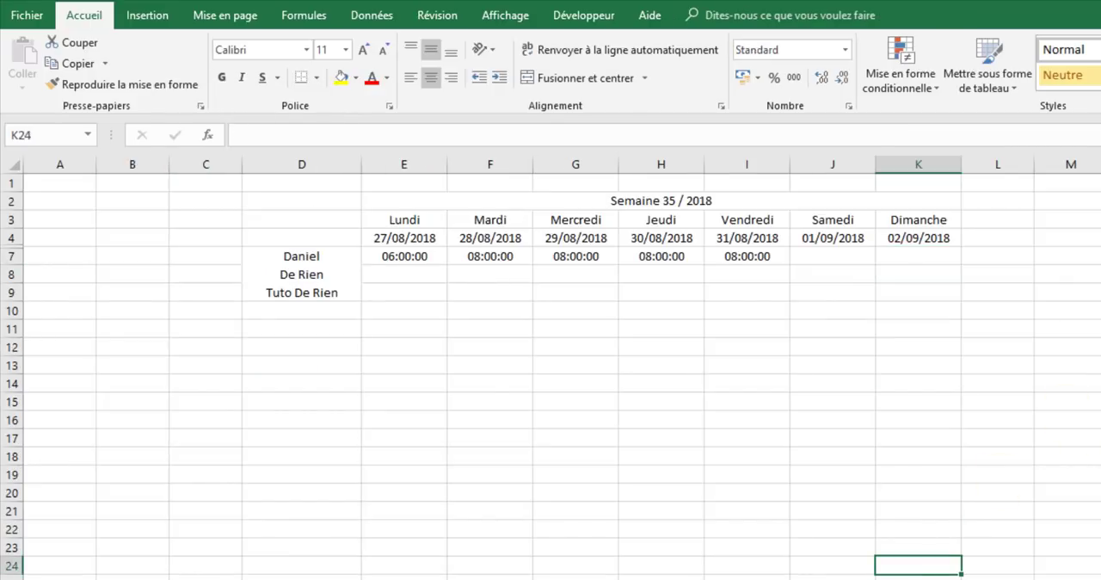
- Merge and centre L3:L4 with wrapped text and enter the heading "Total semaine"
click(711, 238)
drag(413, 258, 934, 277)
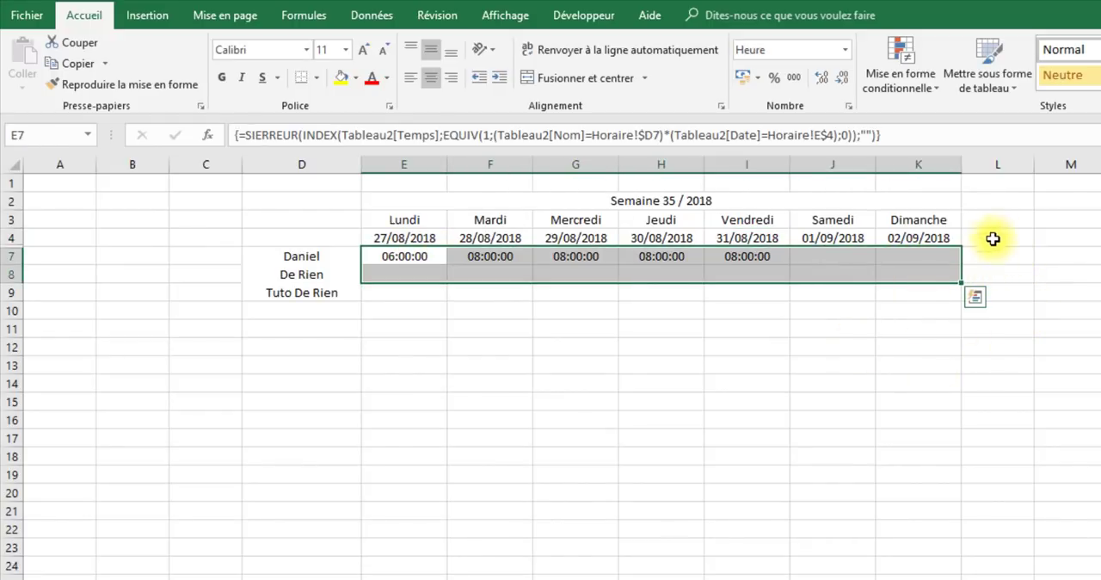
drag(989, 239, 993, 219)
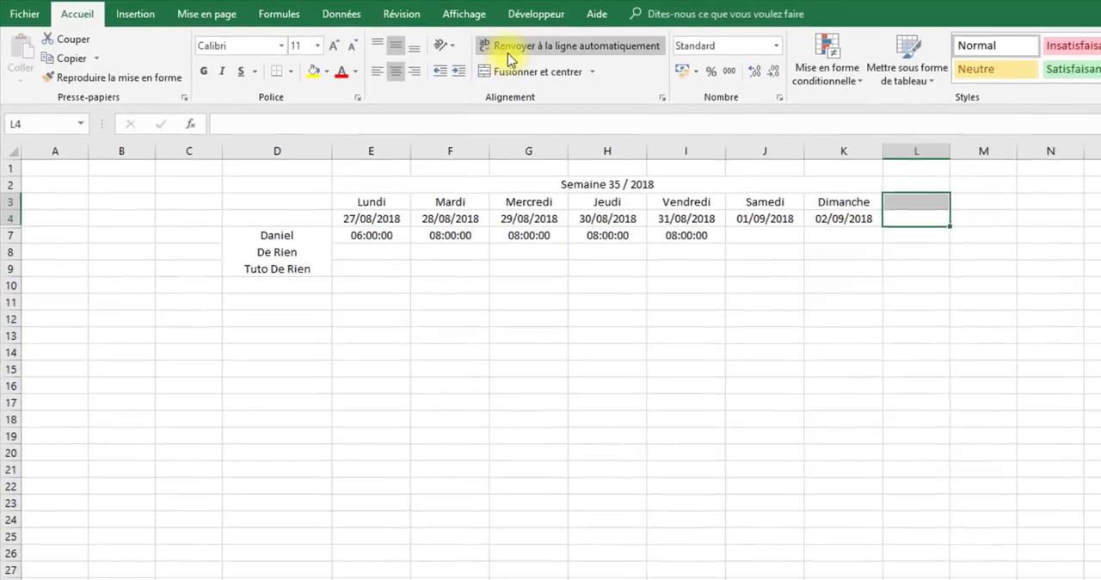
click(551, 78)
text(To)
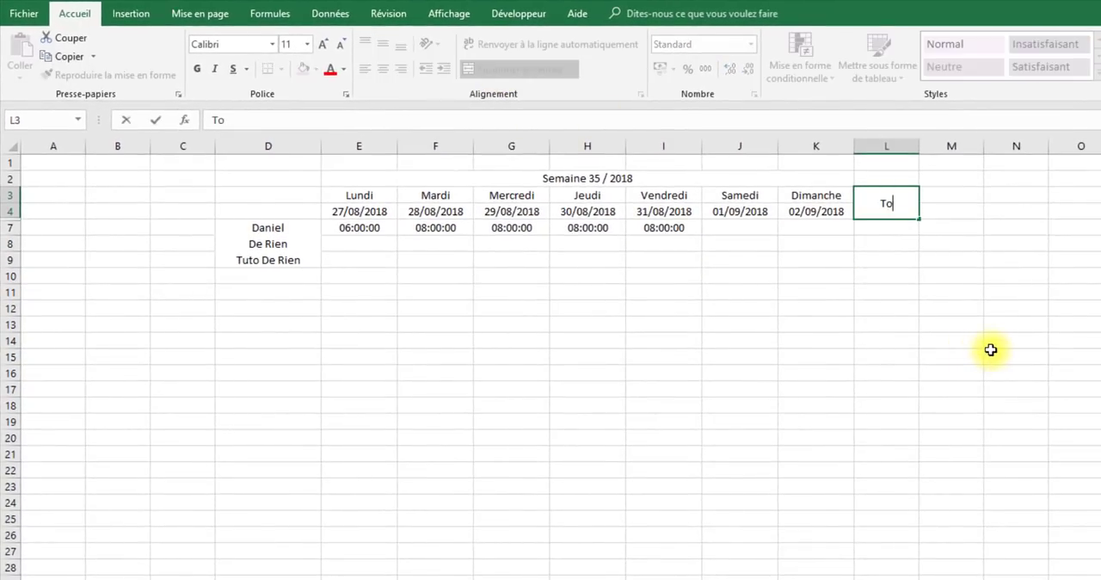
text(tal semain)
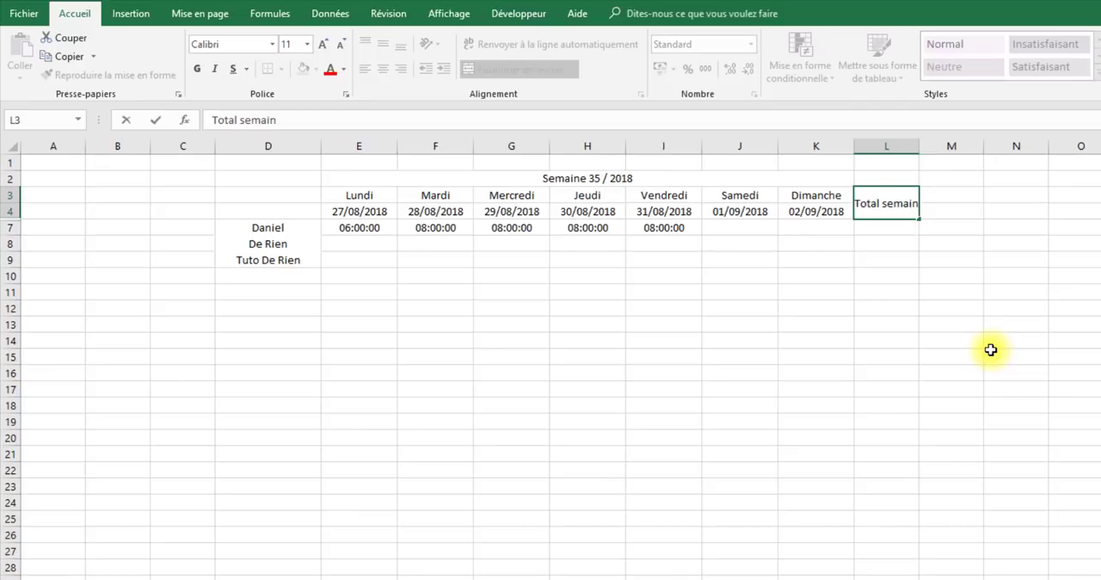
text(e)
key(Return)
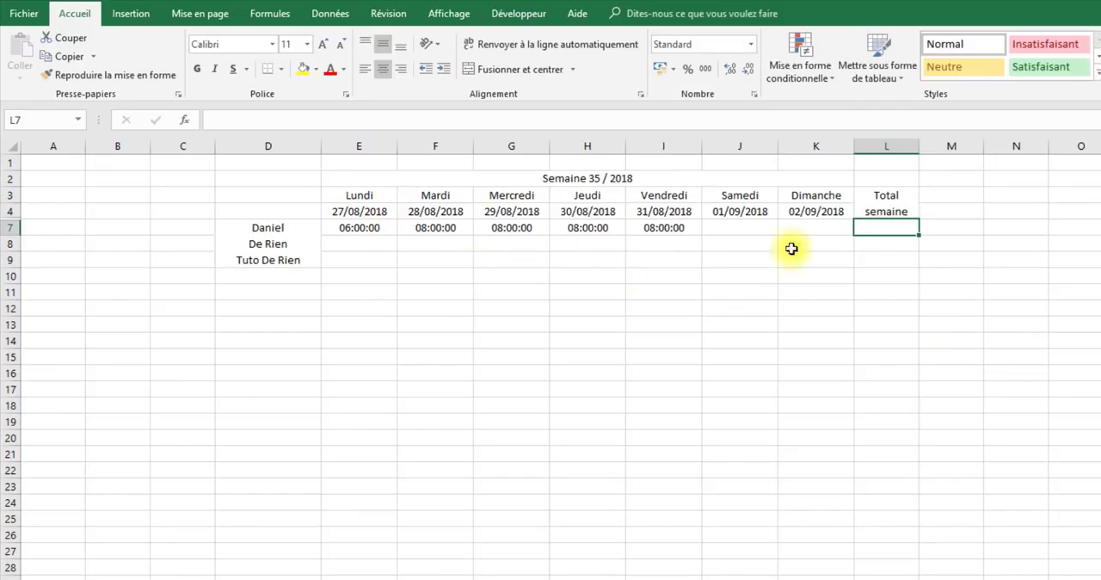
- Enter =SOMME(E7:K7) in L7 and compare the total with the daily hours from Monday to Friday
text(=somme)
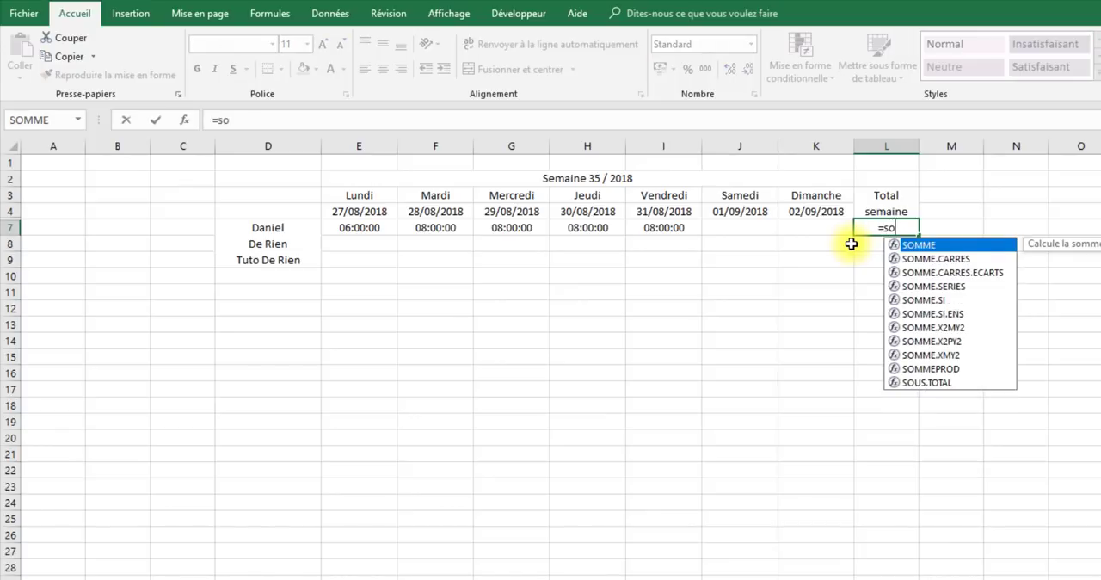
key(Tab)
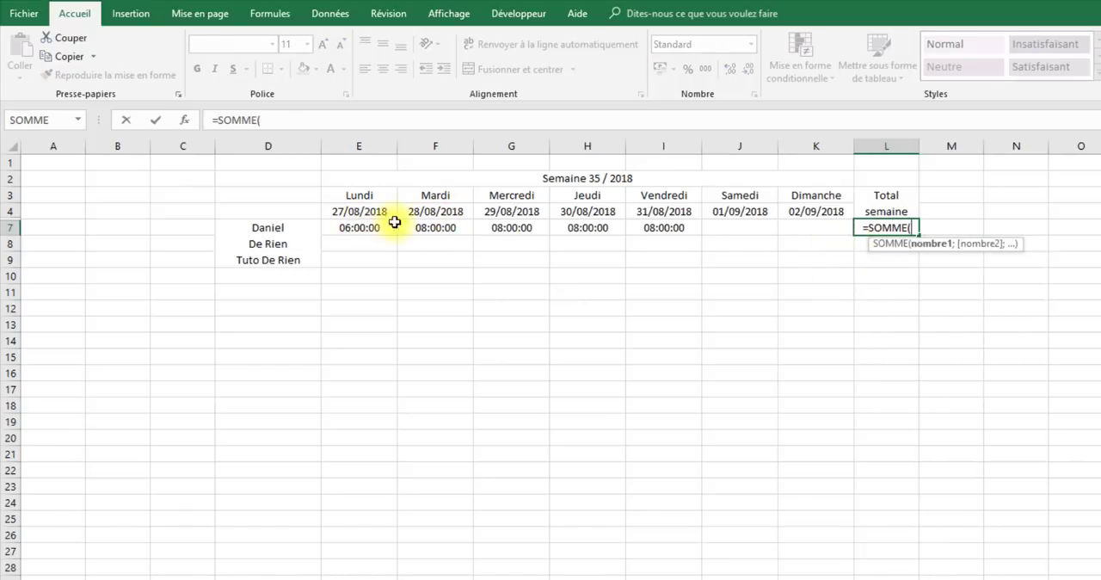
drag(361, 225, 794, 227)
key(Return)
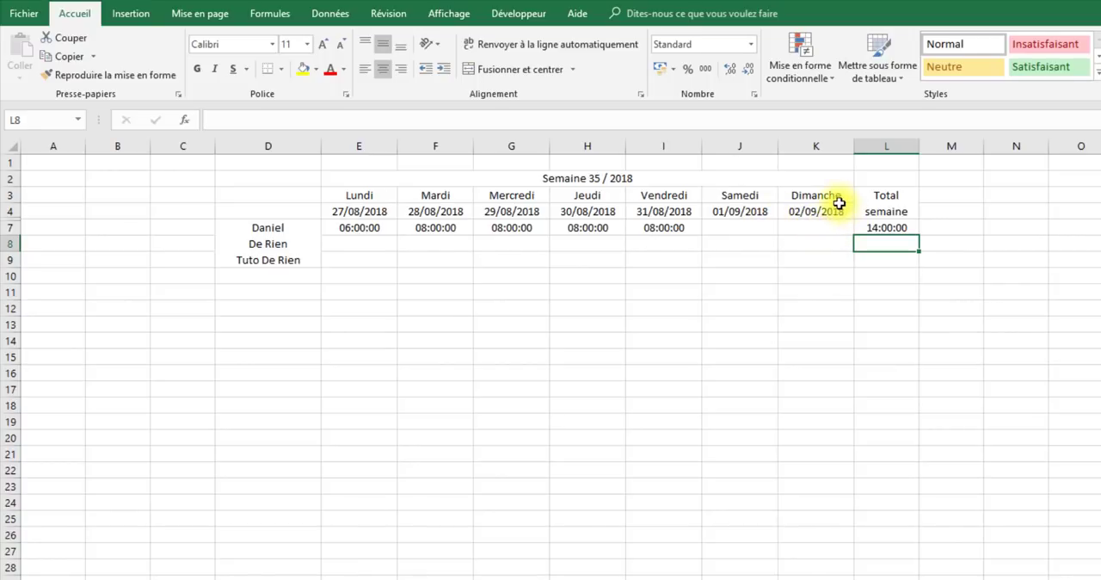
click(363, 228)
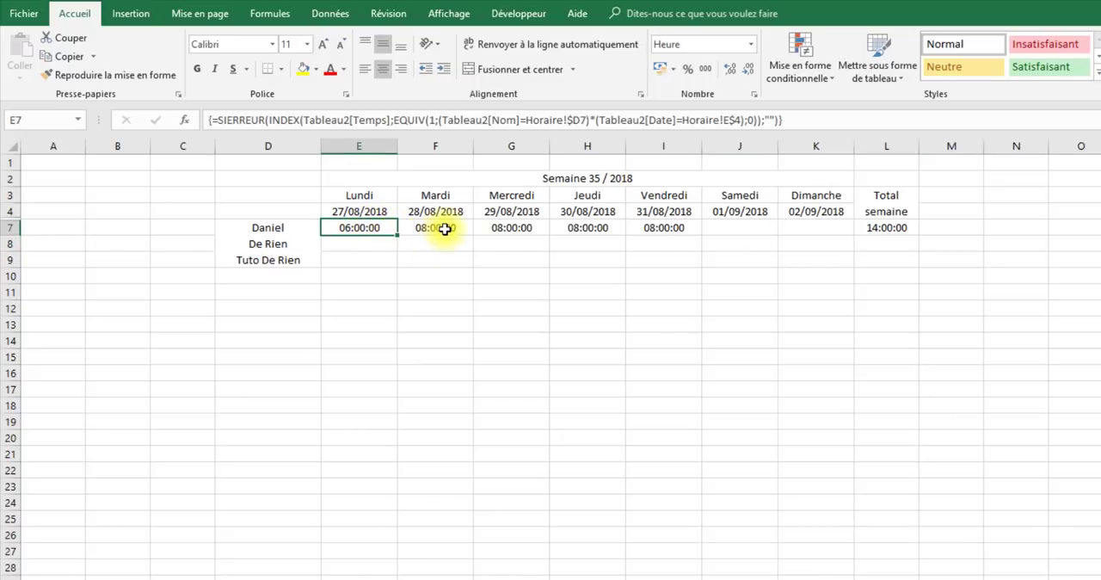
click(440, 229)
click(521, 226)
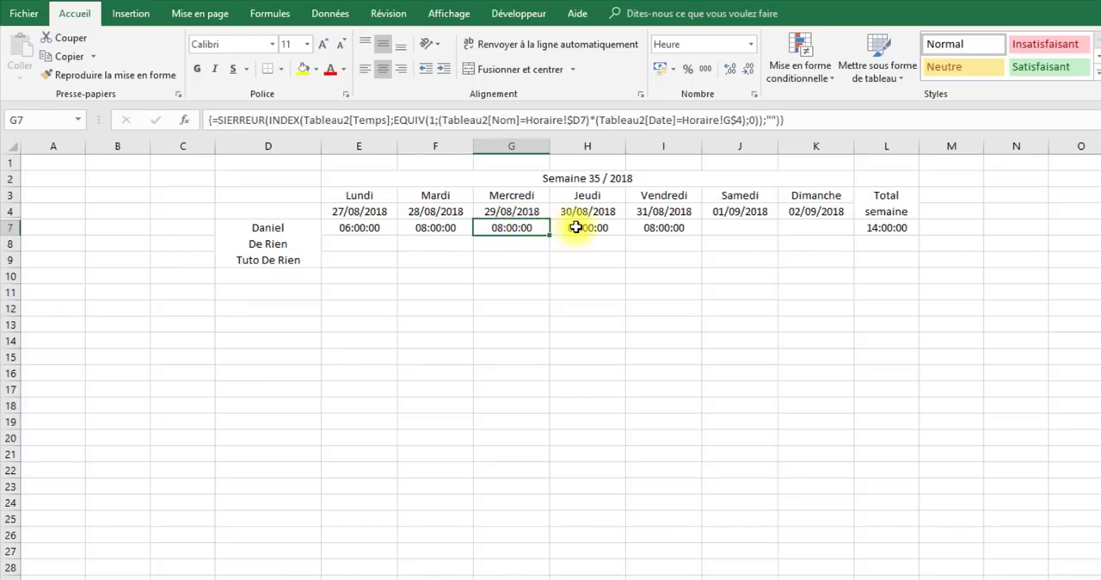
click(576, 227)
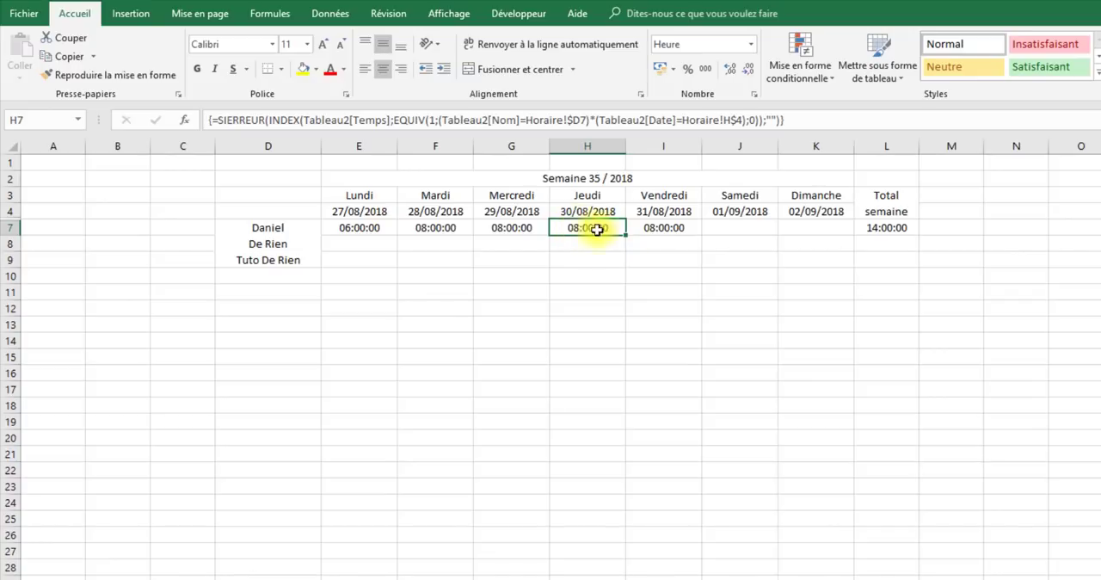
click(661, 227)
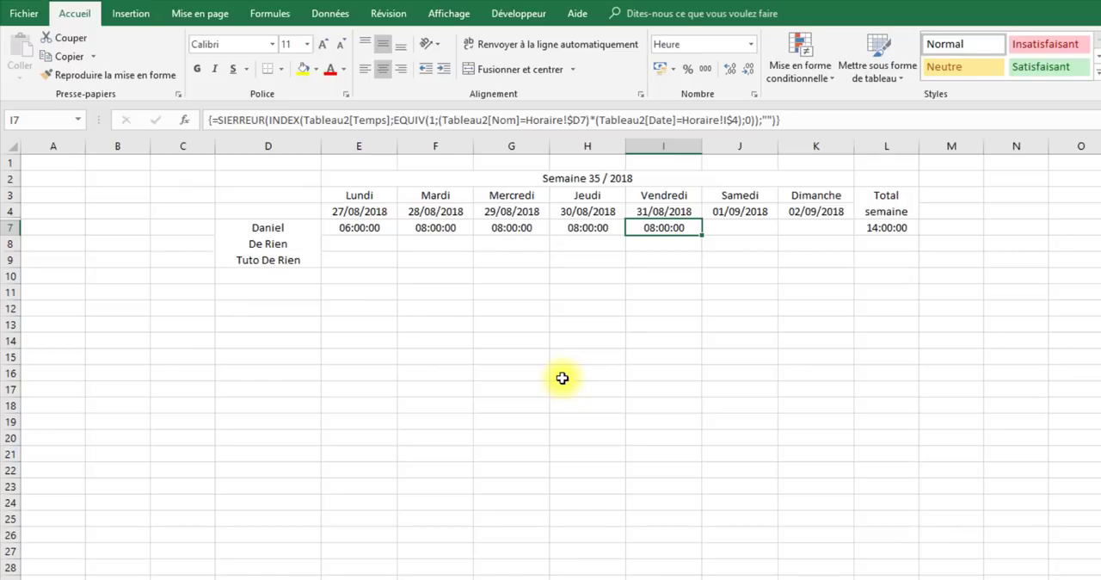
- Apply the custom number format [H]:mm to the weekly total in L7
click(895, 230)
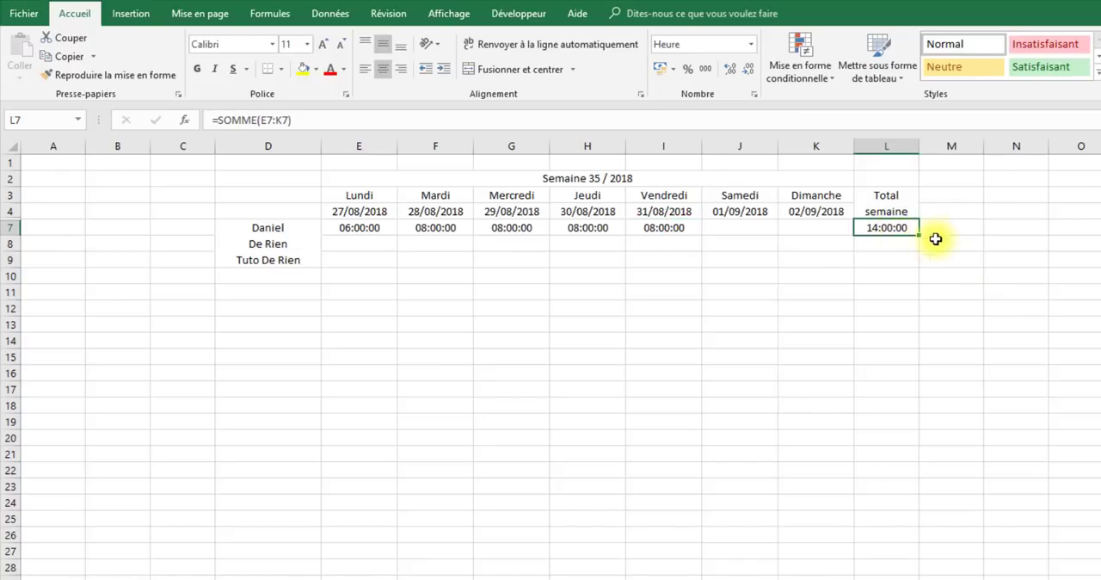
right_click(895, 227)
click(956, 497)
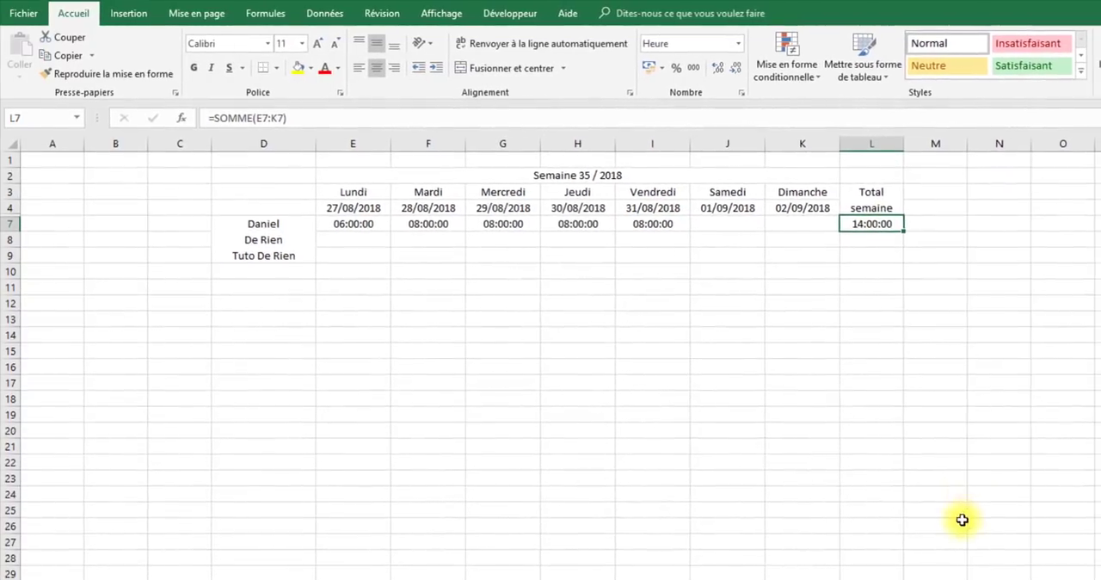
click(782, 486)
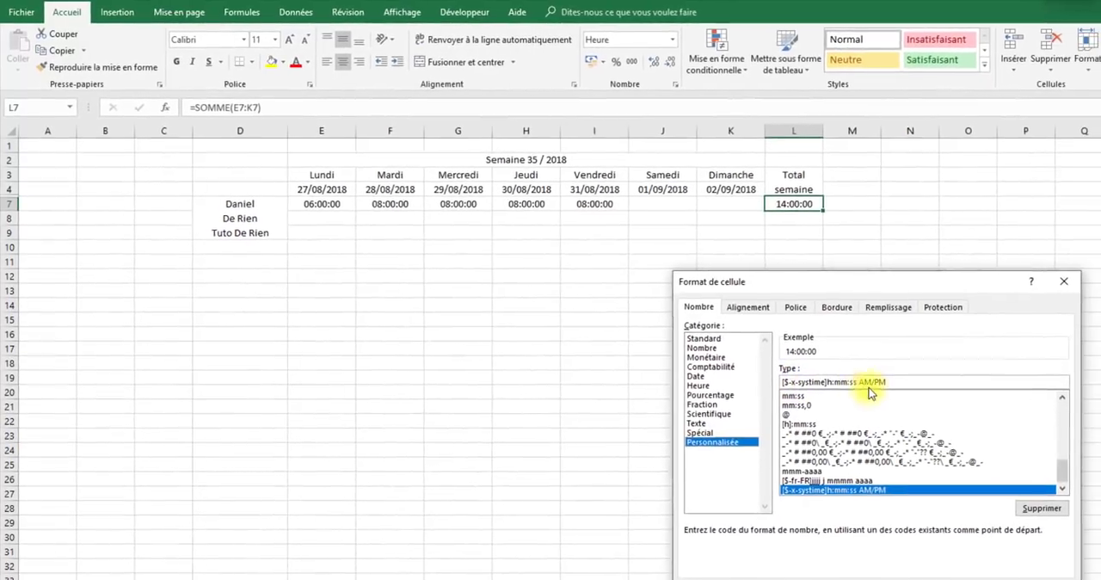
drag(926, 398, 767, 398)
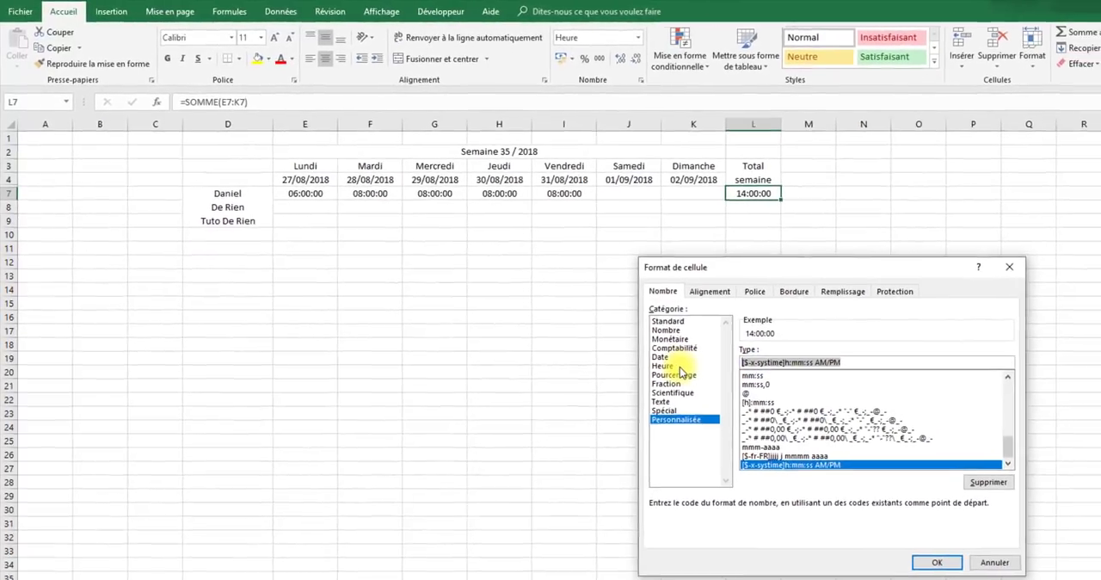
text([H)
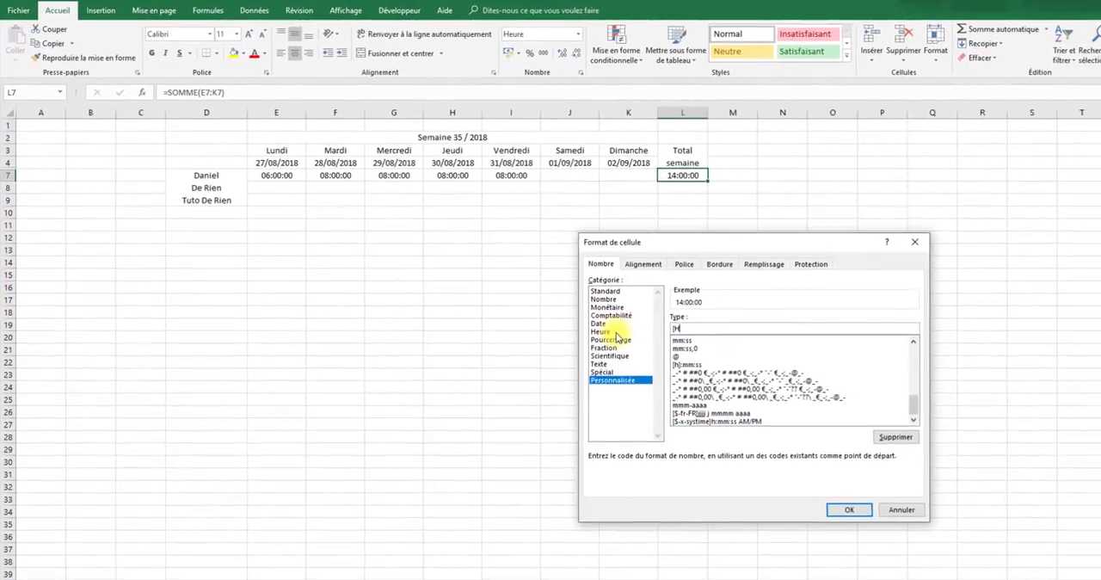
text(]:)
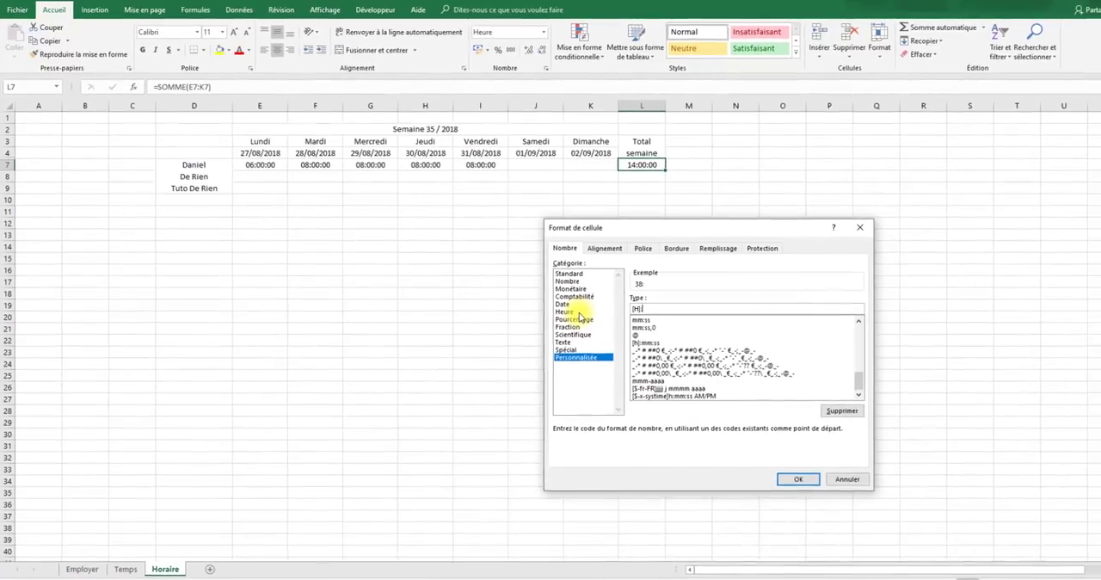
text(mm)
click(797, 479)
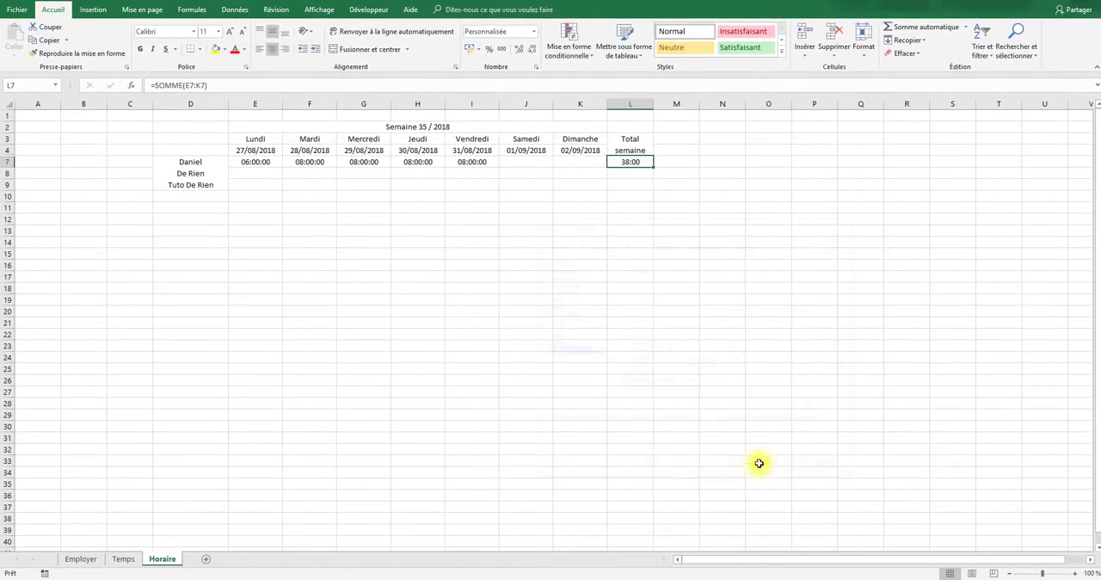
- Try copying the weekly total formula from L7 down to L8
click(640, 174)
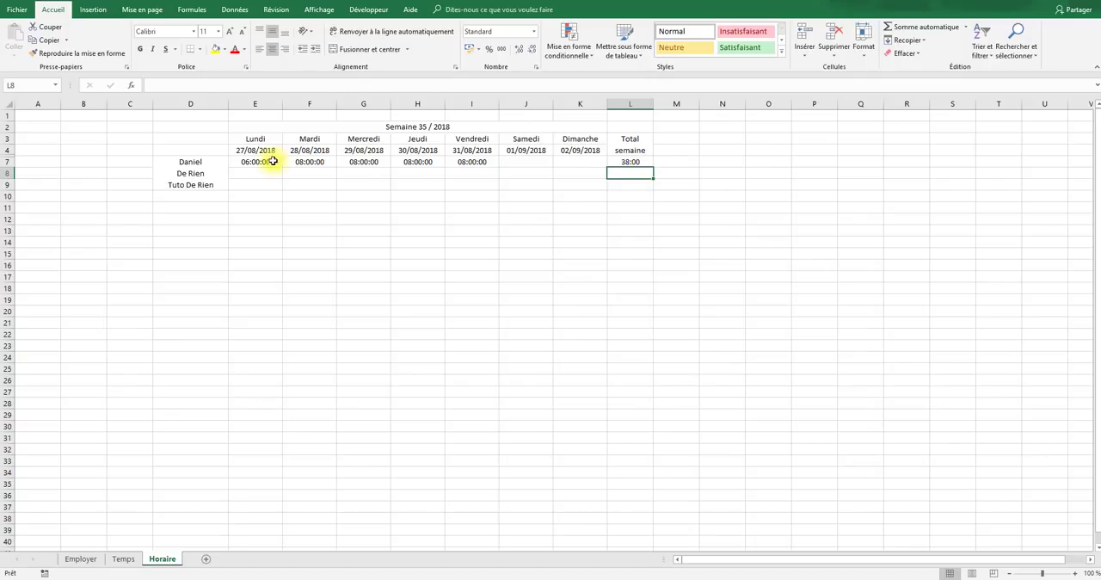
click(631, 162)
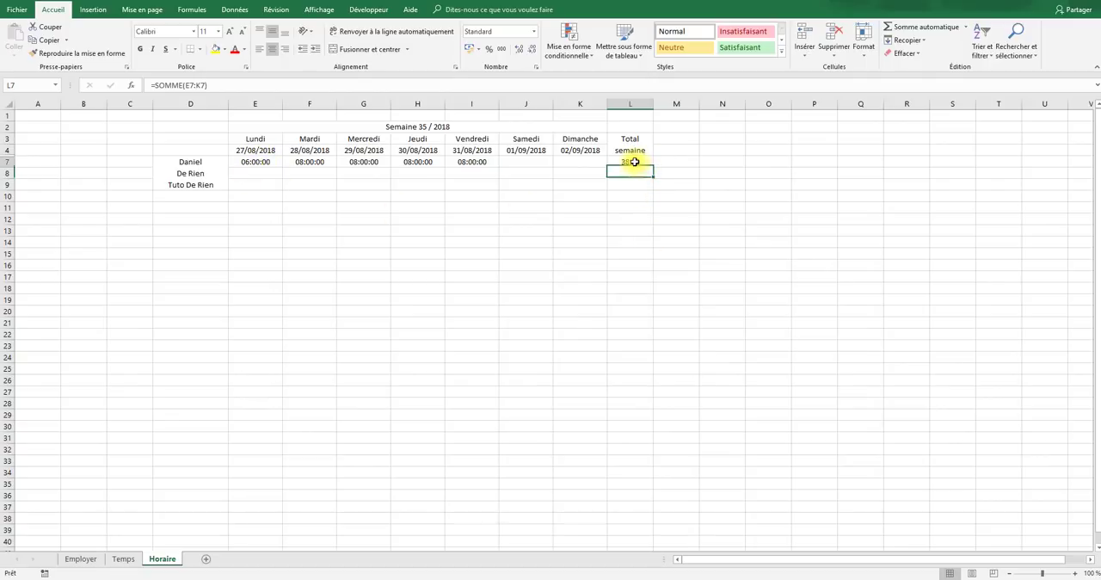
drag(653, 167, 651, 178)
click(623, 231)
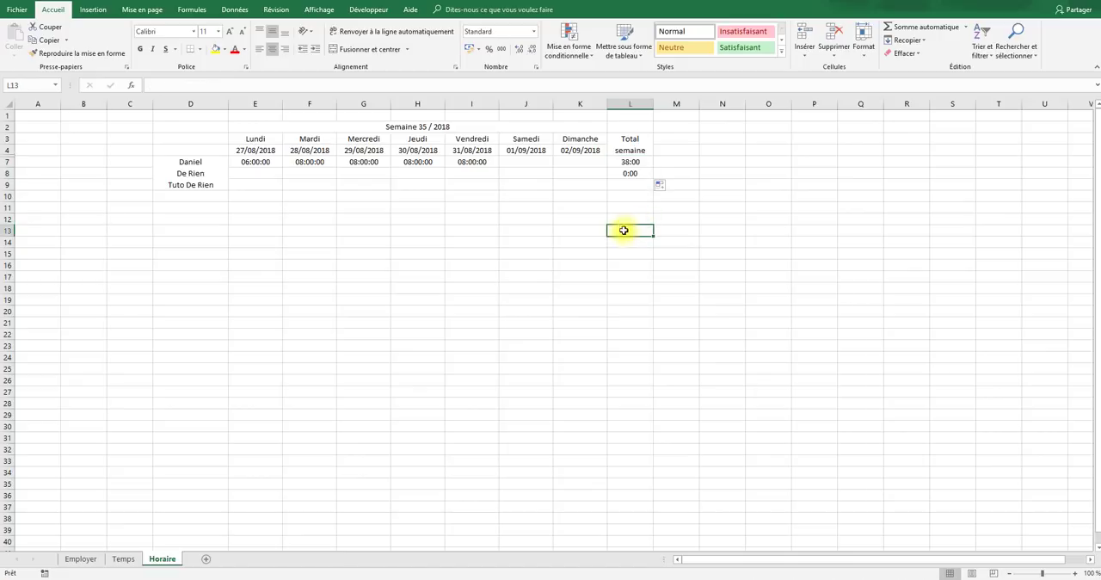
click(630, 174)
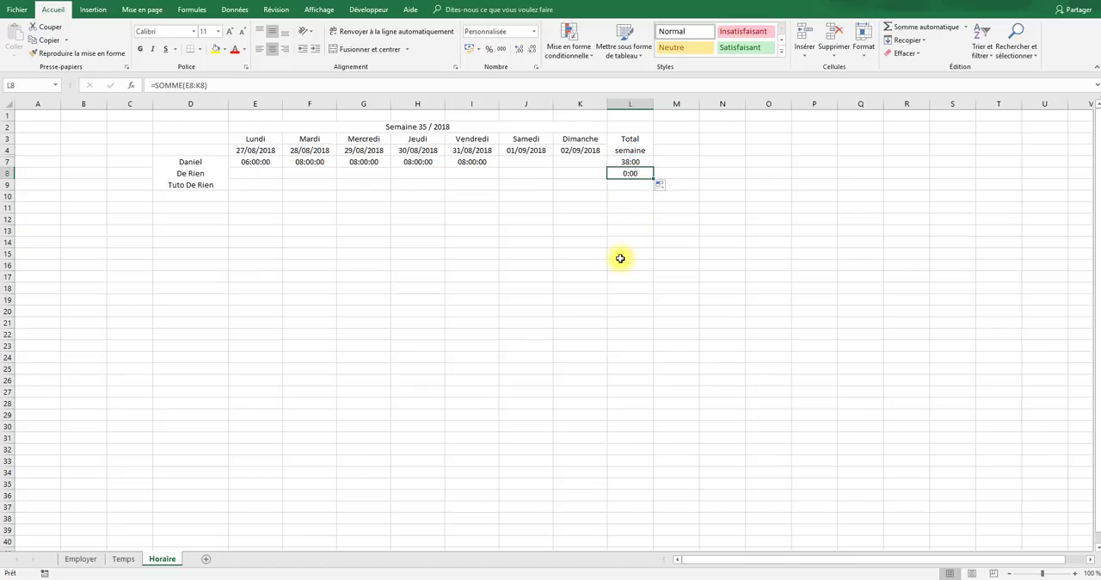
- Fill the weekly total formula from L7 down to L25, then clear the copies in L8:L25
click(715, 207)
click(651, 164)
drag(653, 167, 631, 163)
click(753, 389)
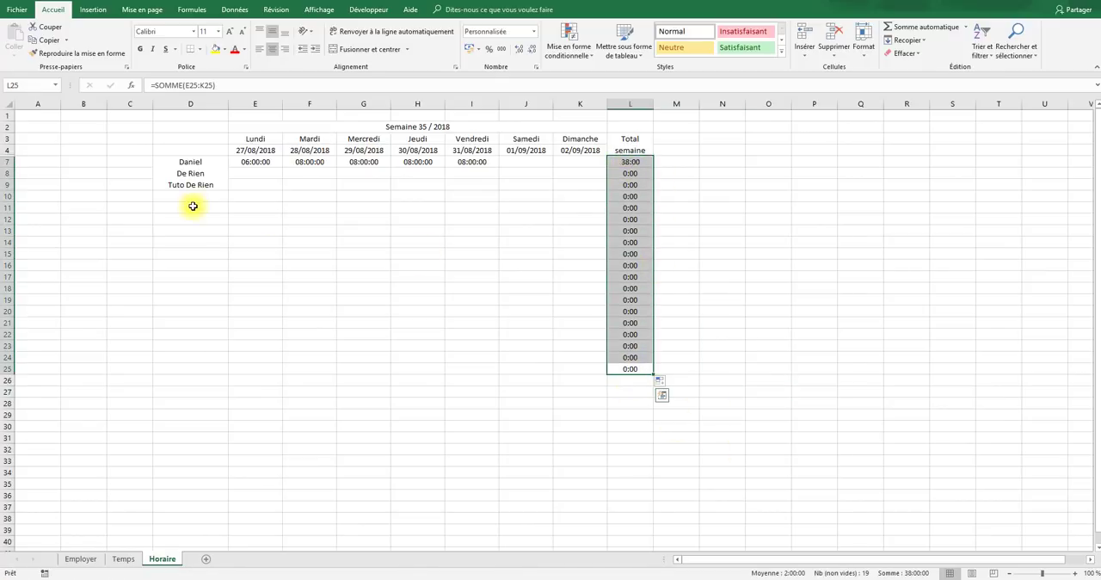
drag(191, 208, 189, 338)
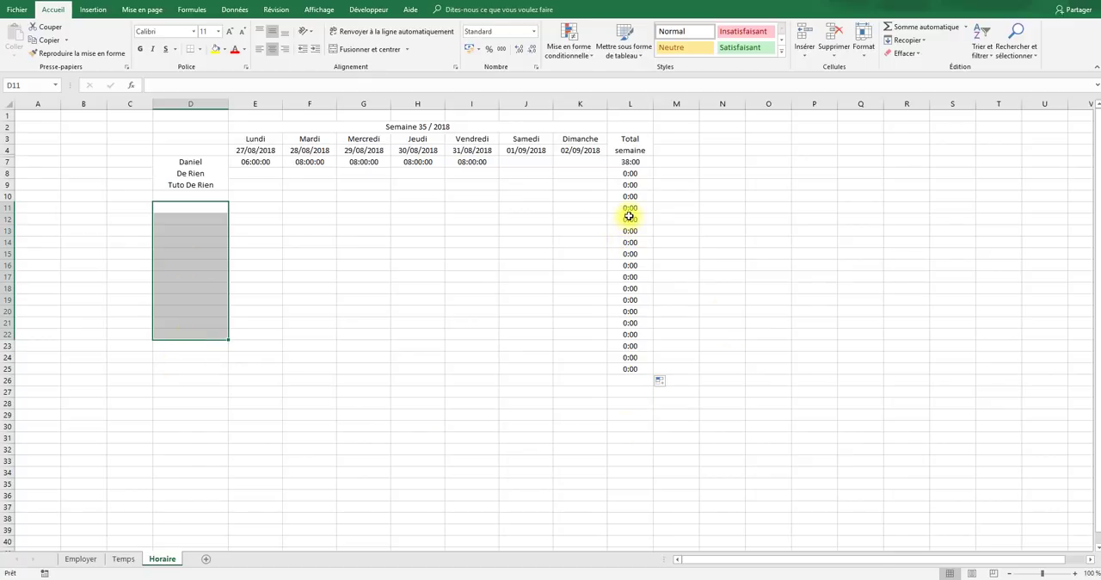
drag(629, 217, 609, 334)
drag(629, 368, 623, 173)
key(Delete)
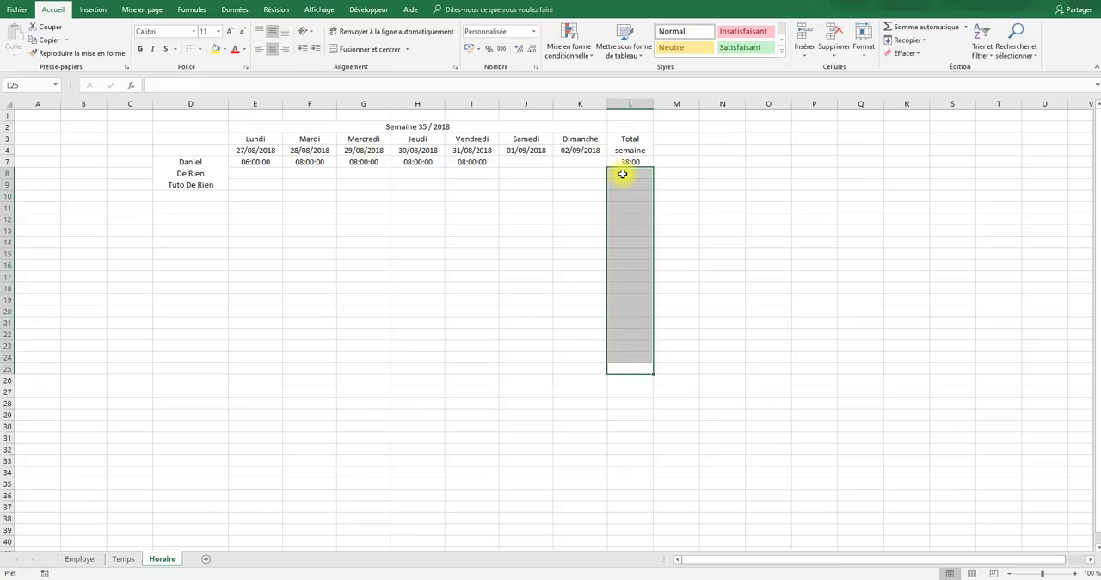
- Change the weekly total formula in L7 to =SI(SOMME(E7:K7)=0;"";SOMME(E7:K7))
click(633, 162)
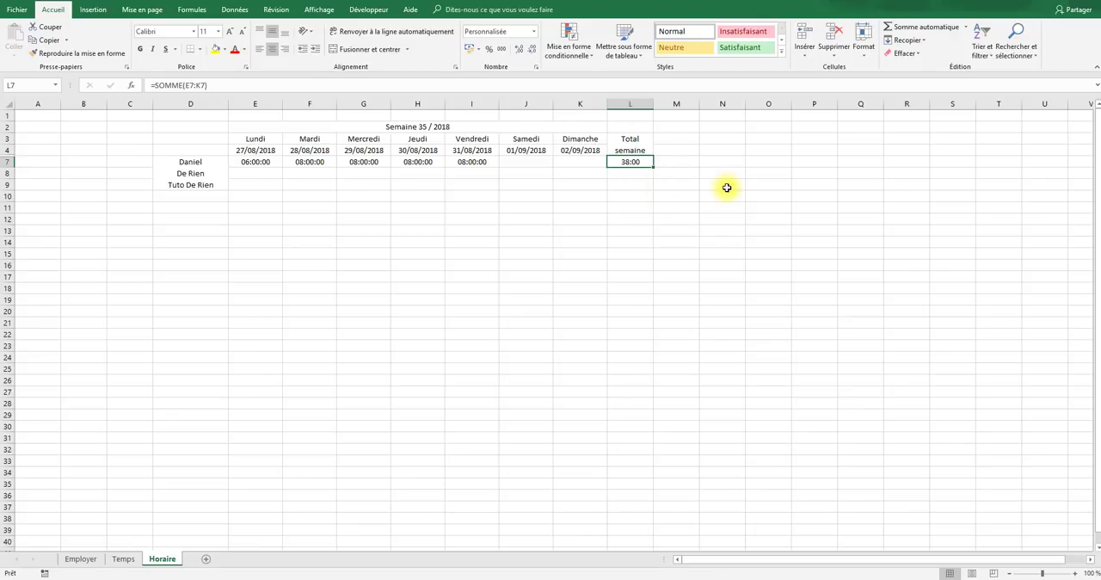
click(155, 84)
text(si)
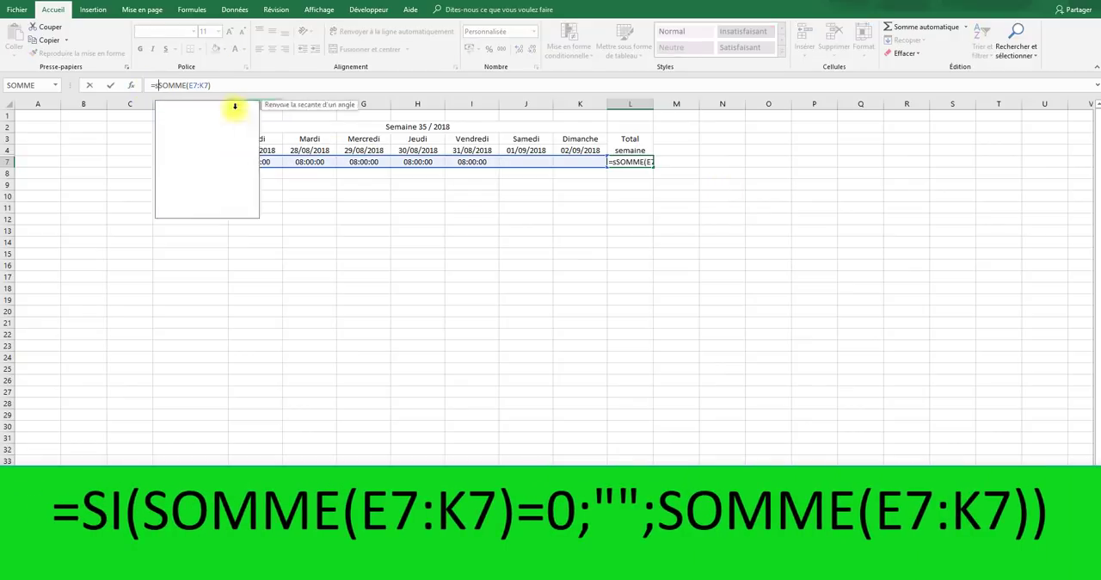
key(Tab)
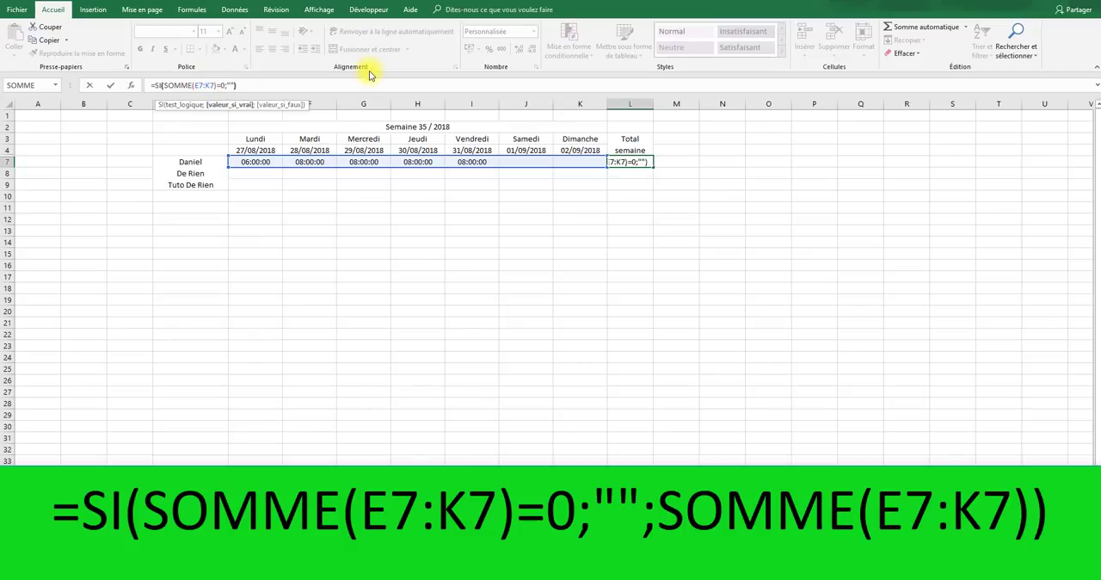
key(BackSpace)
text(;some)
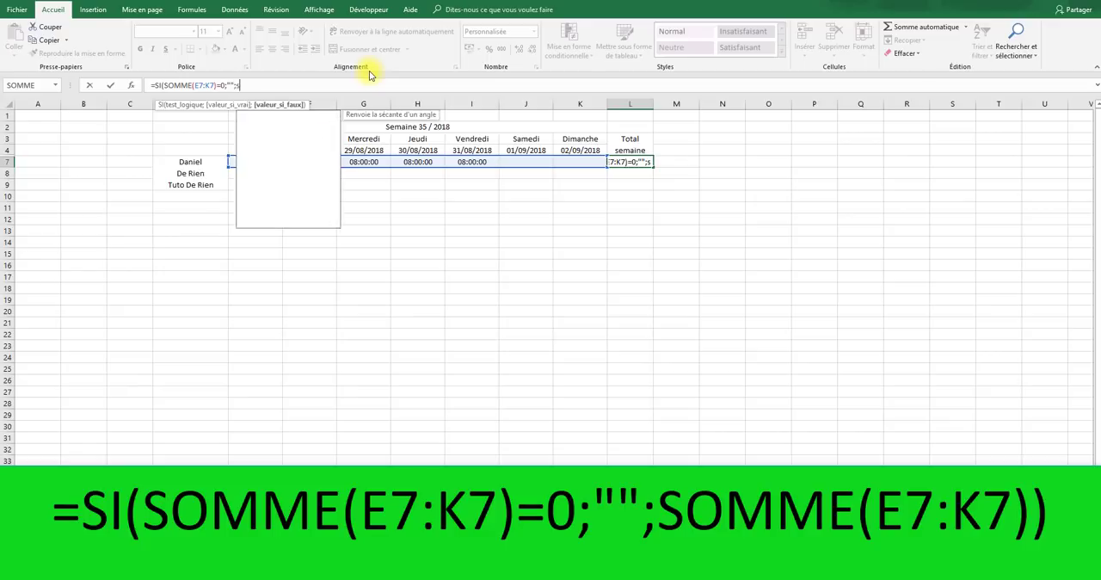
key(Tab)
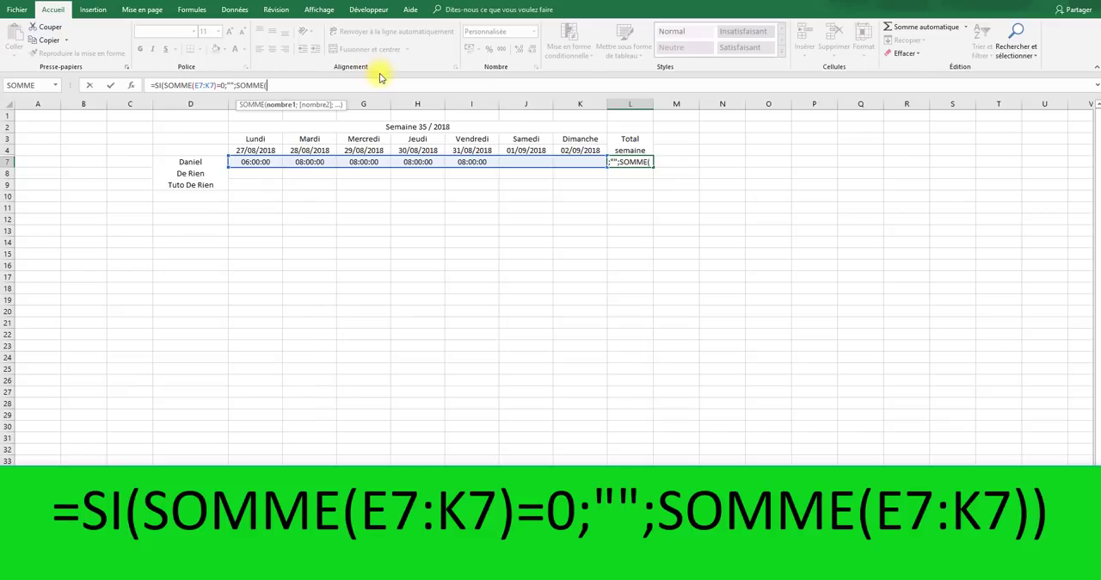
drag(256, 162, 572, 165)
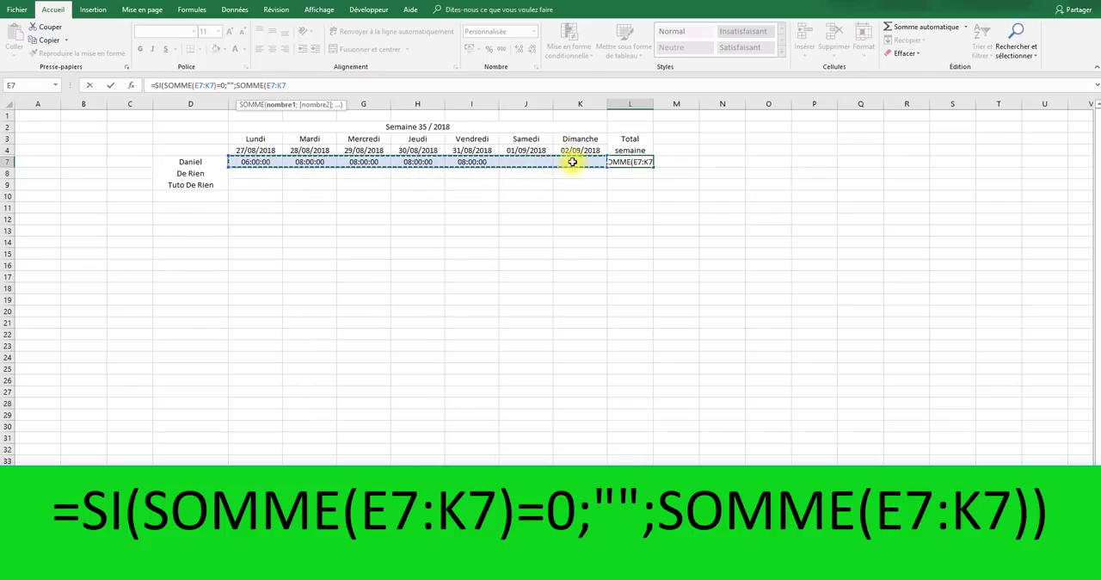
text())
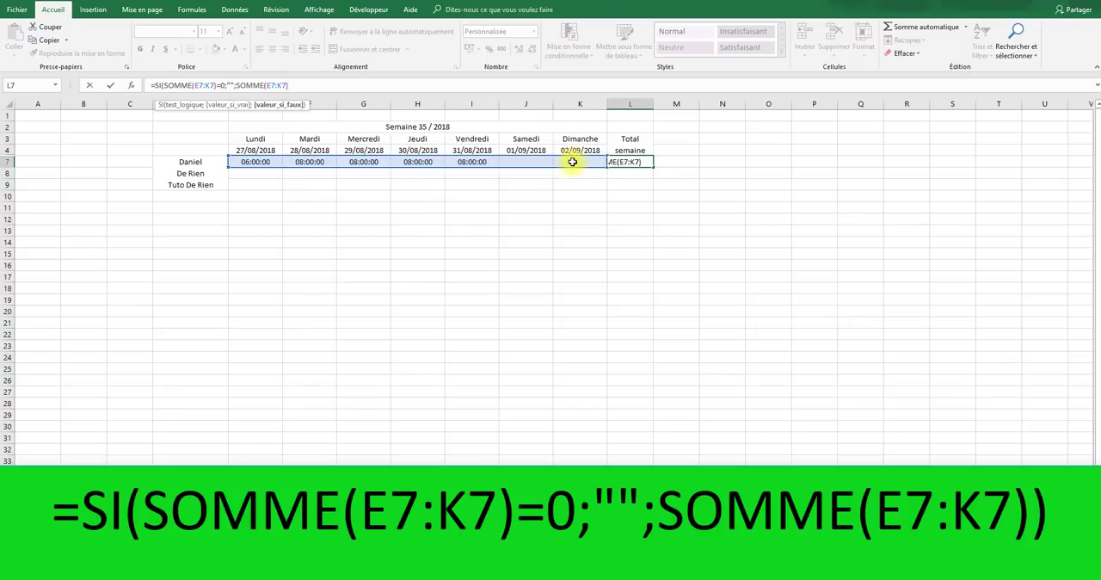
text())
key(Return)
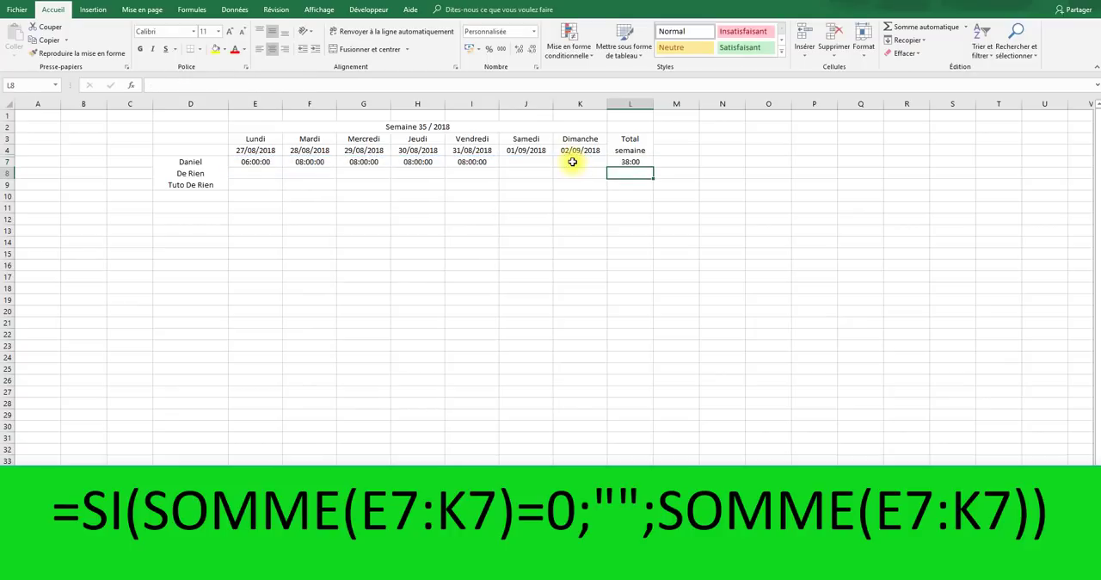
- Test the revised total formula by filling it from L7 down to L26, then undo the fill
click(645, 160)
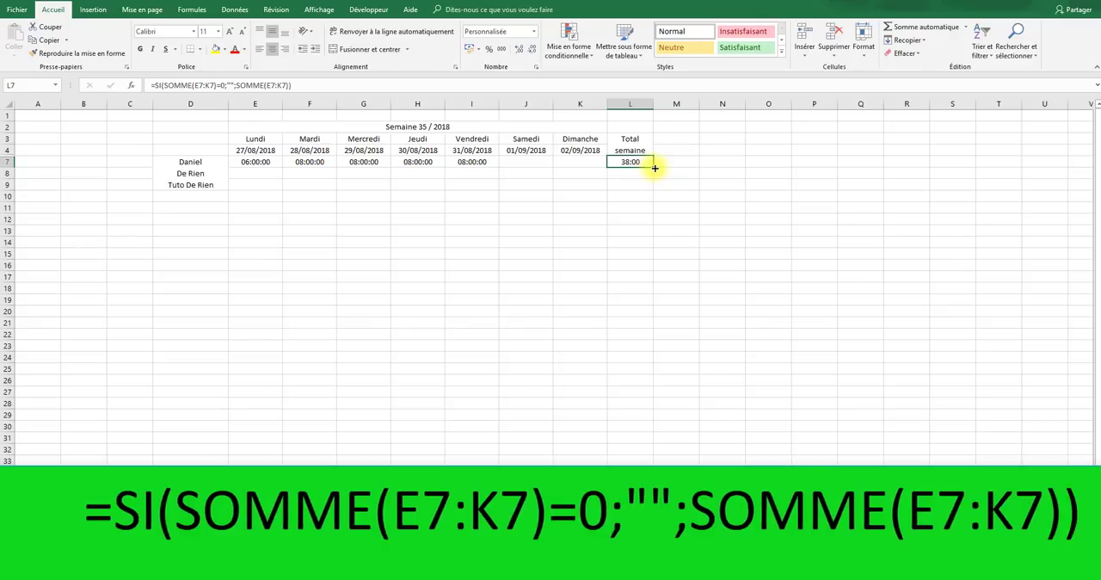
drag(654, 164, 639, 384)
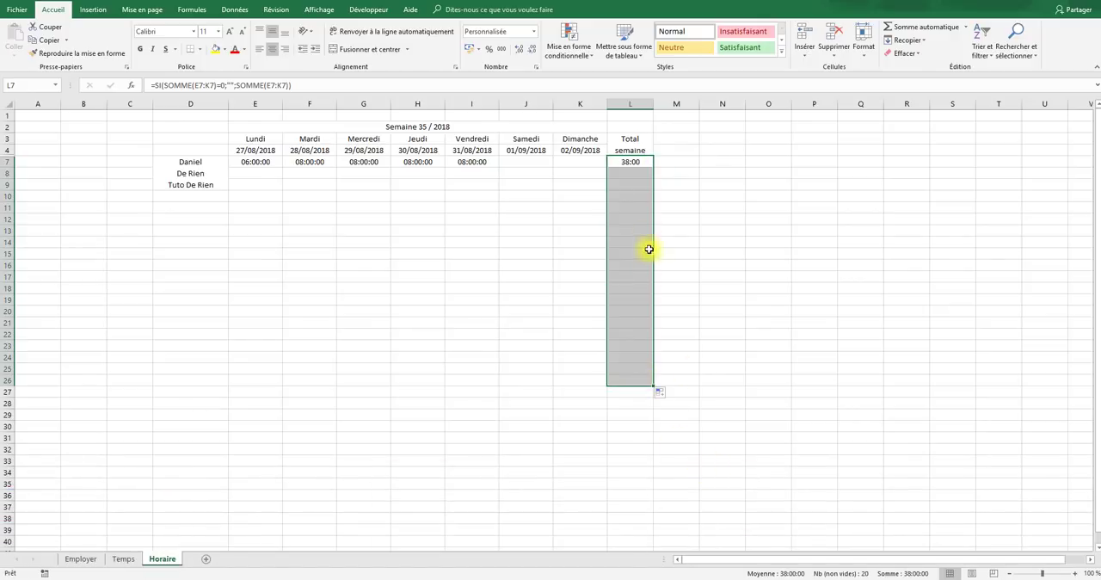
drag(634, 173, 634, 402)
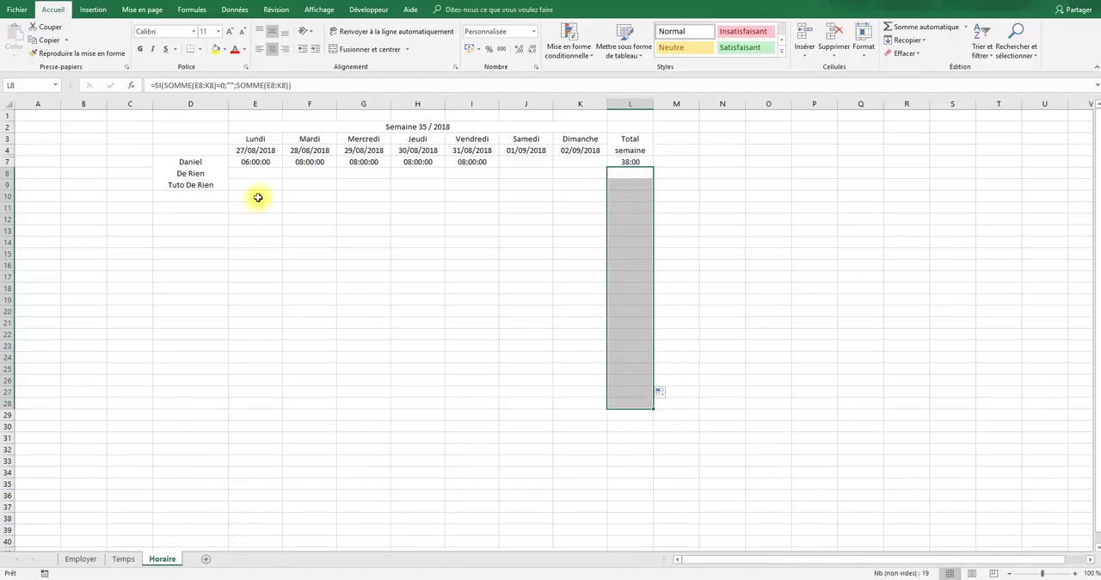
drag(259, 199, 650, 382)
key(ctrl+z)
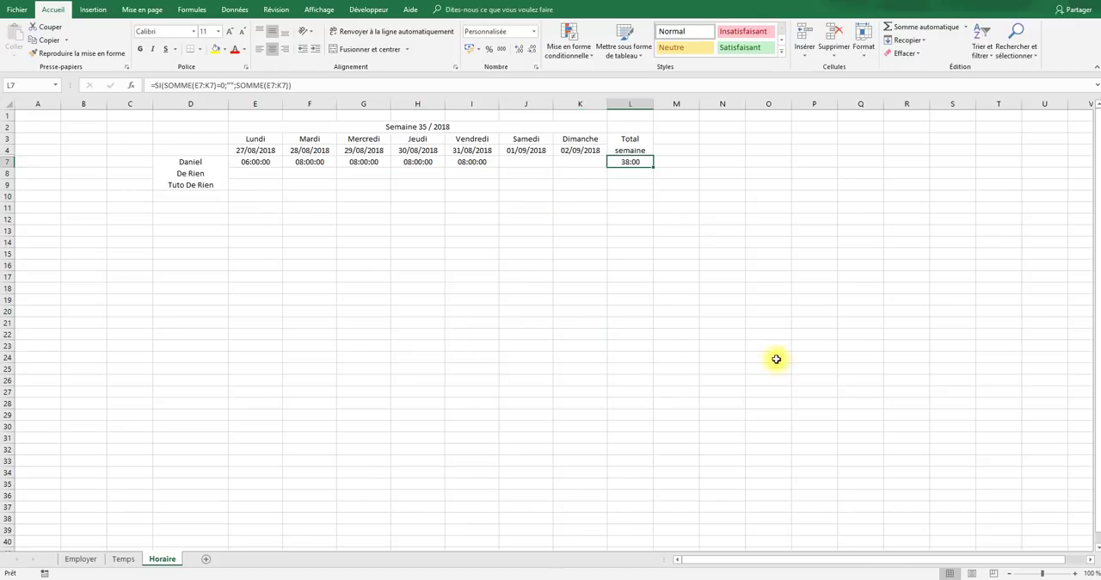
- Compare the weekly total in L7 with the first employee's contracted H/semaine value on the Employer sheet, then return to Horaire
click(646, 197)
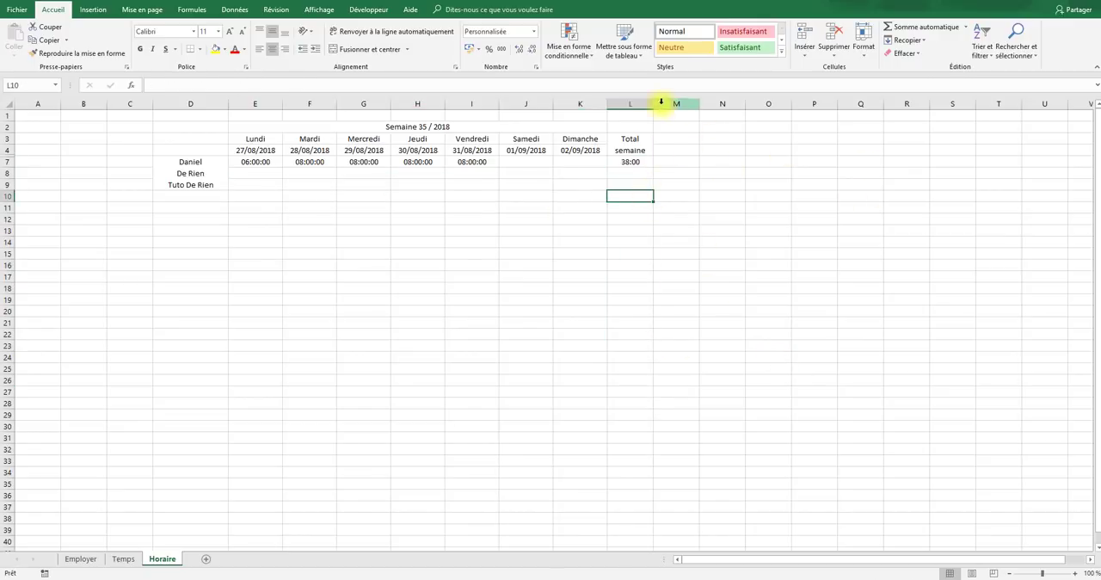
click(647, 164)
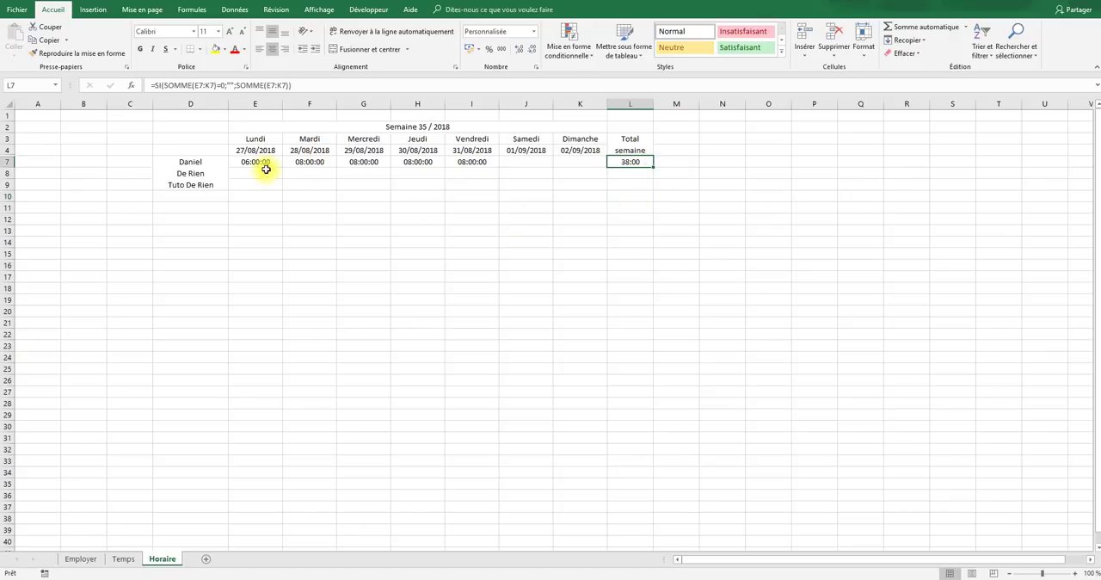
drag(261, 163, 491, 163)
click(649, 164)
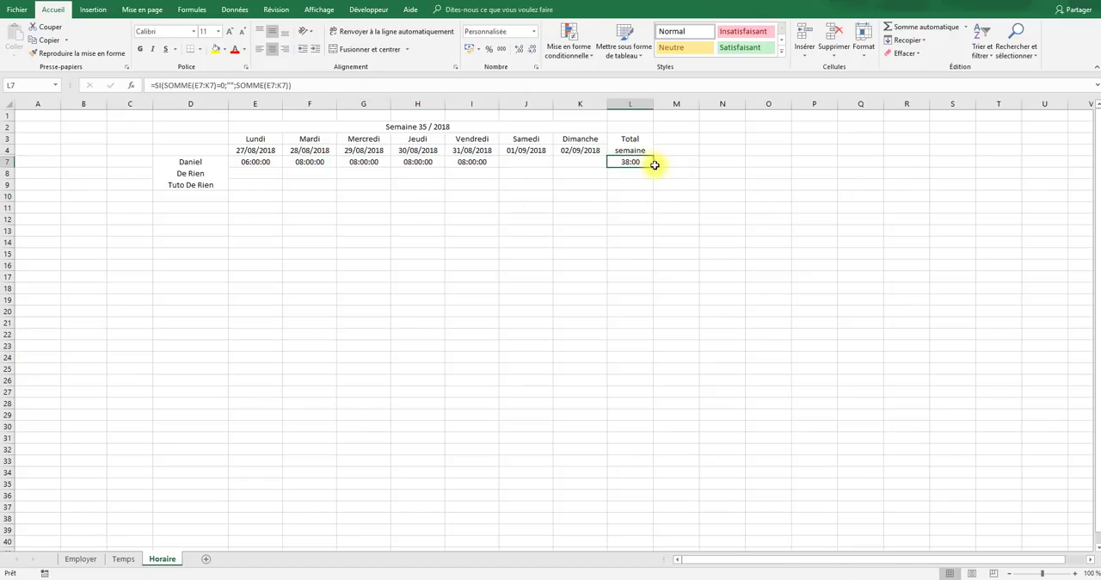
click(86, 557)
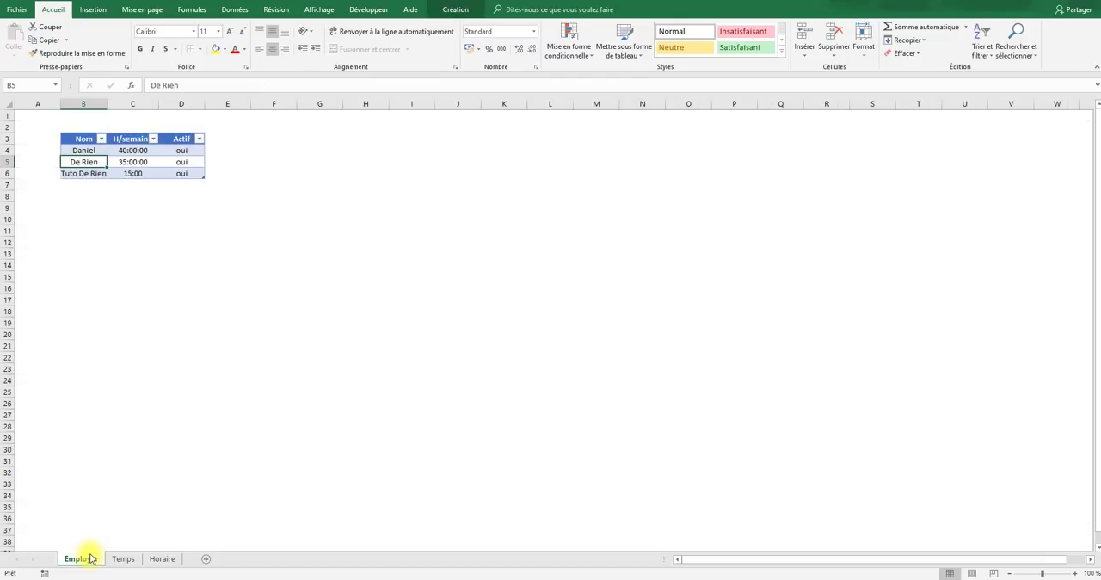
click(133, 150)
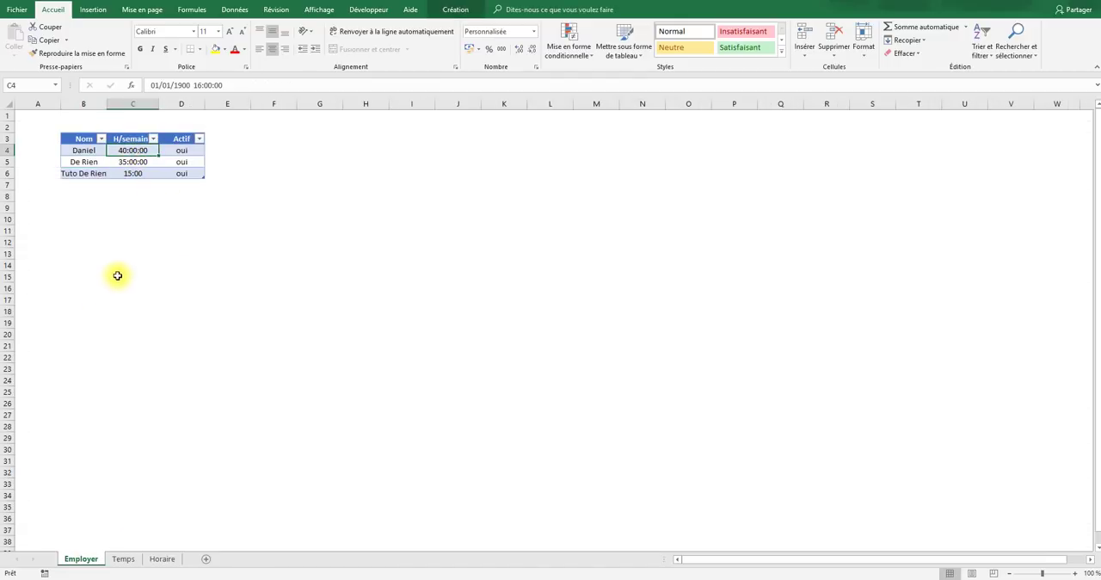
click(162, 559)
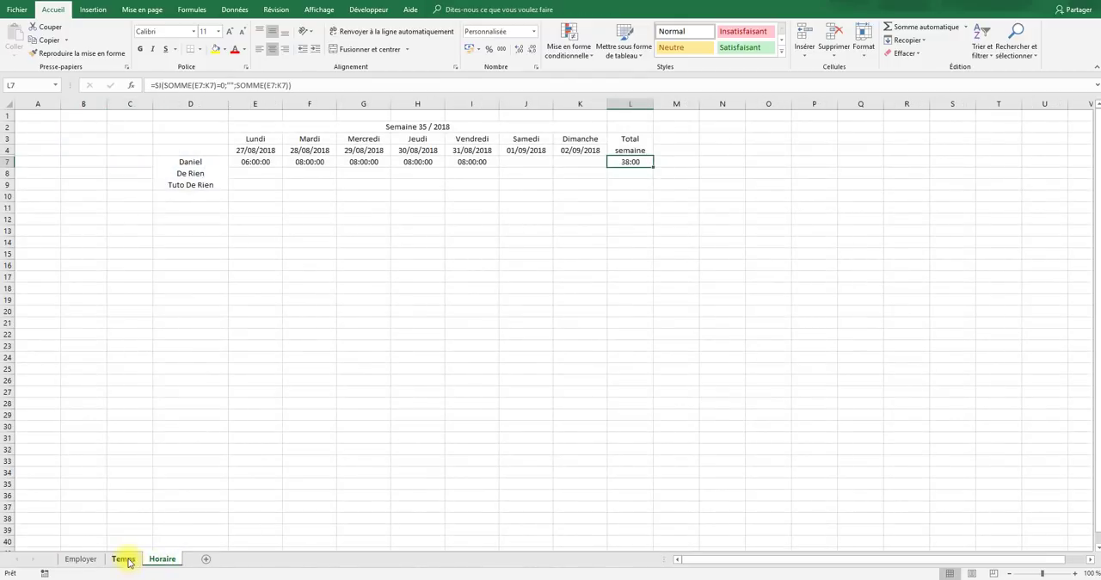
- Merge and centre M3:M4 with wrapped text and enter the heading "Contrôle"
click(667, 157)
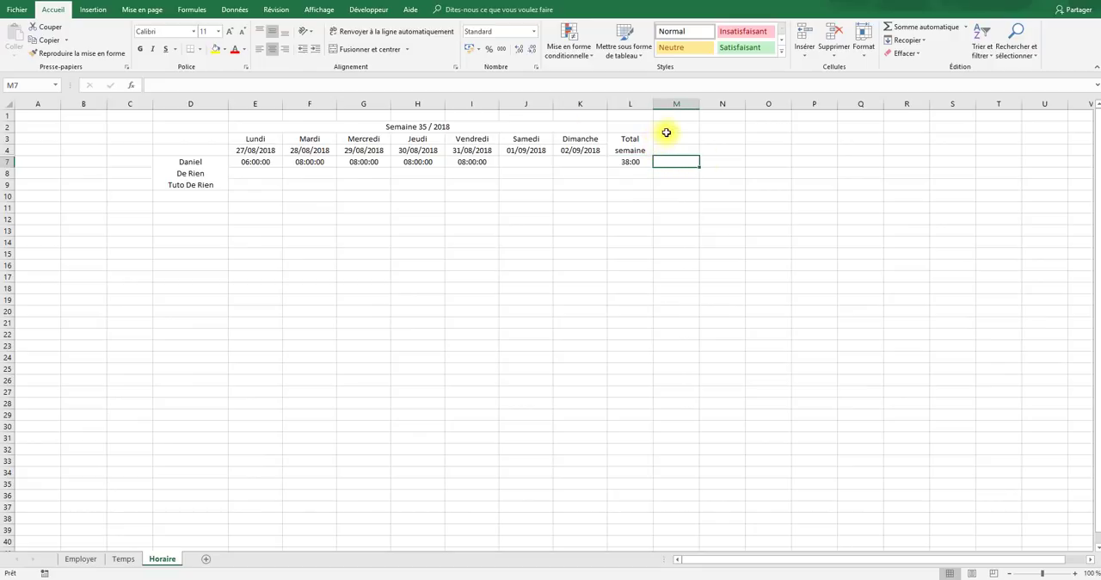
drag(667, 135, 668, 148)
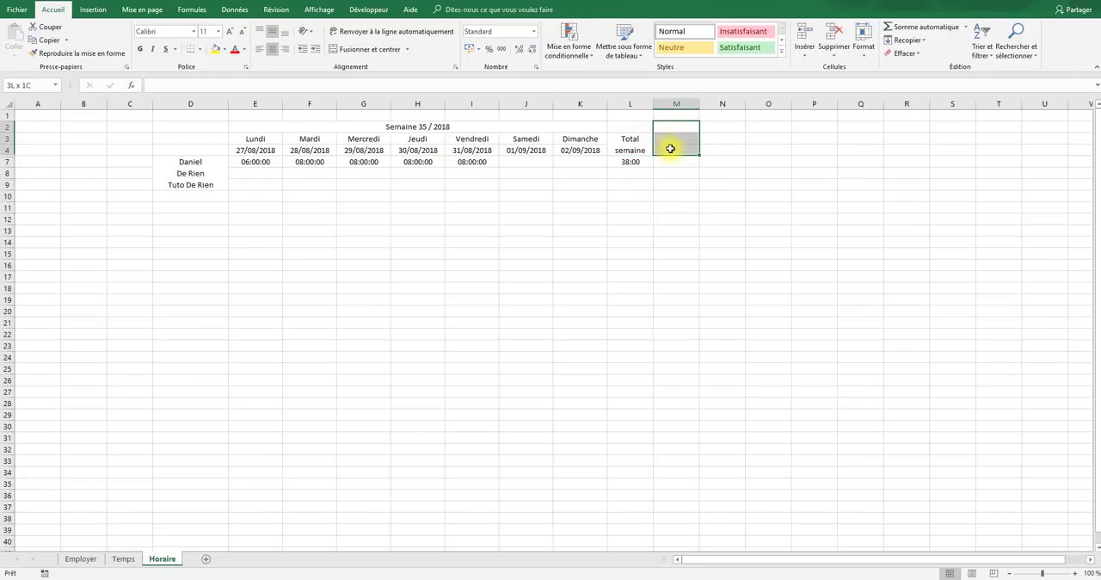
click(363, 49)
click(392, 32)
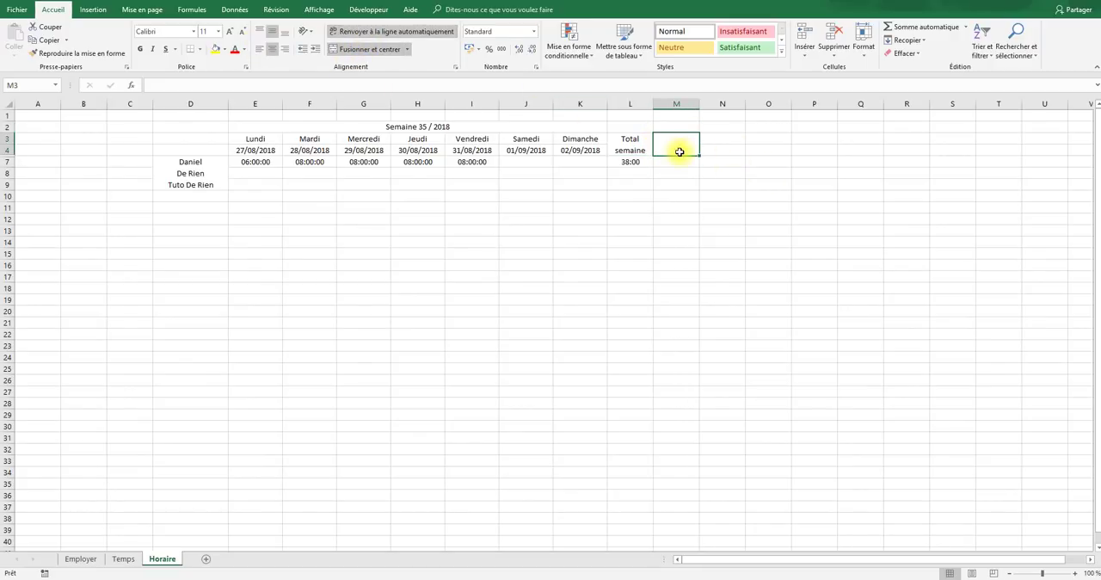
text(Controle)
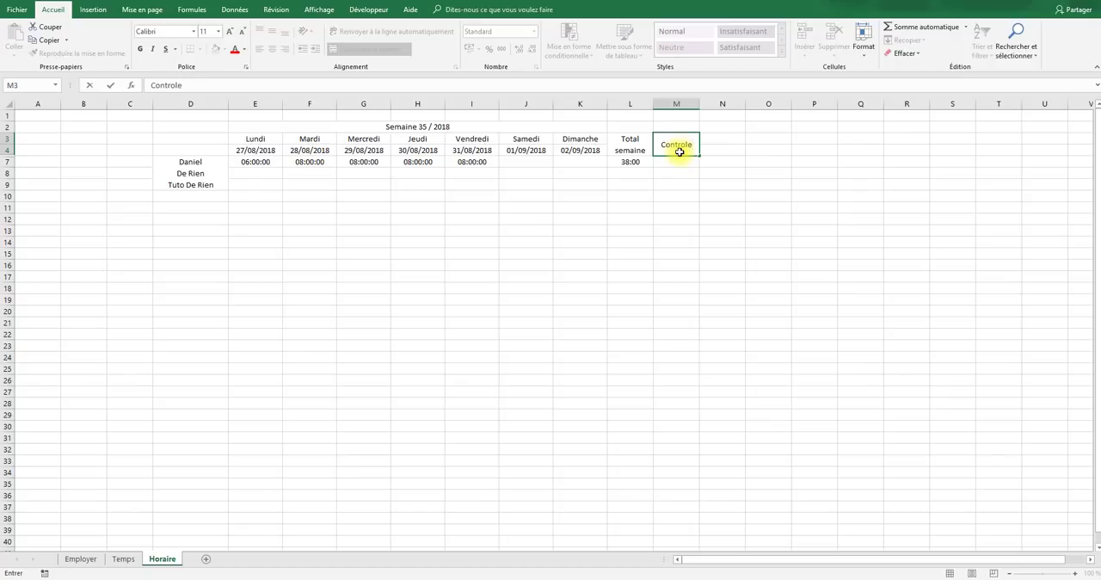
key(Return)
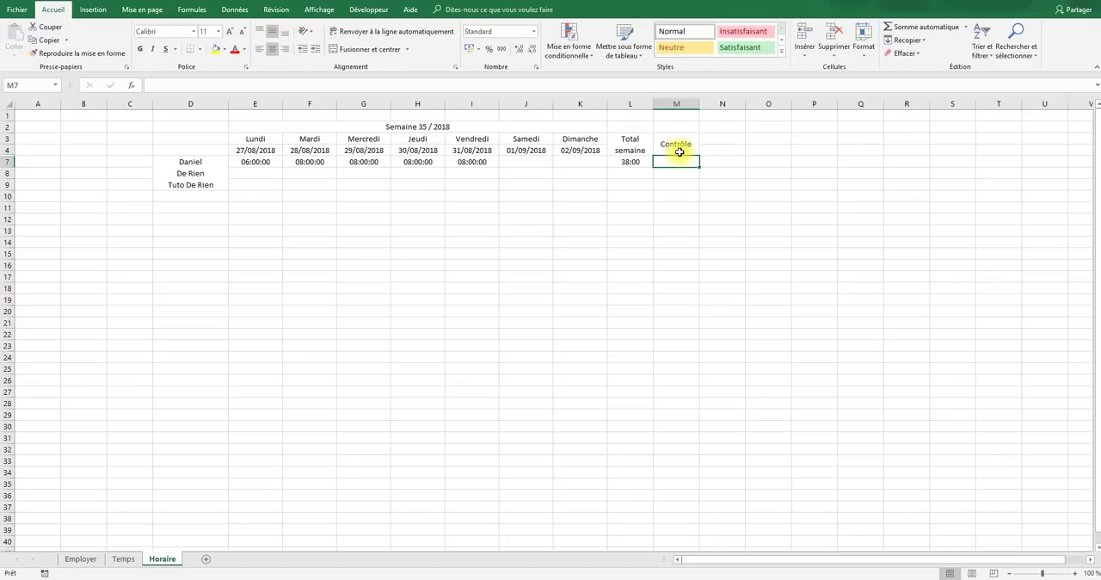
- Build the lookup =INDEX(Tableau1[H/semaine];EQUIV(Horaire!D7;Tableau1[Nom];0)) in M7 using the Employer sheet's hours and name columns
text(=INDEX()
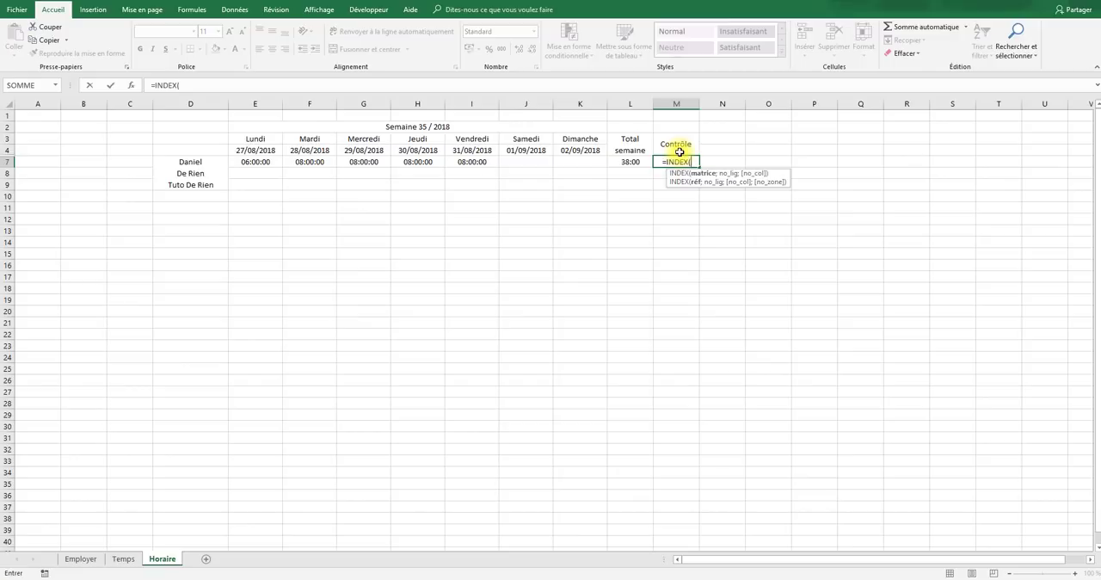
click(81, 558)
drag(128, 148, 134, 172)
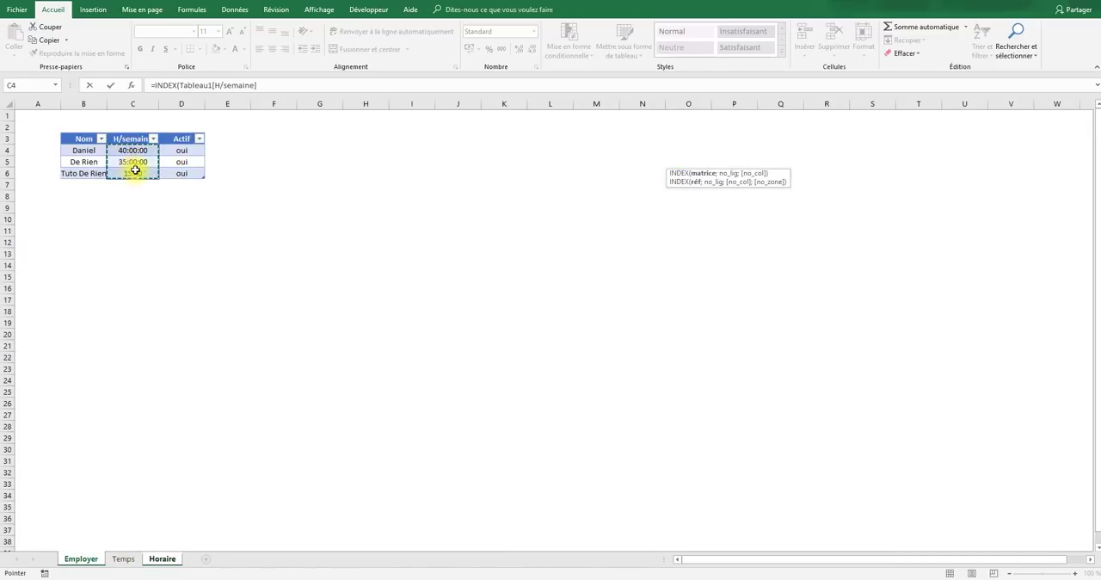
text(;eq)
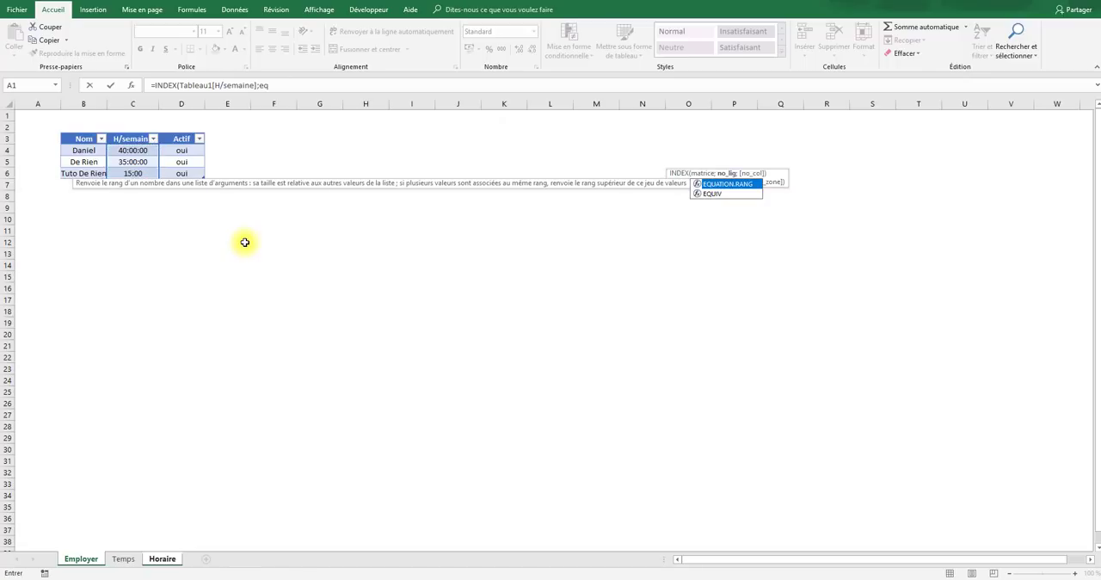
text(ui)
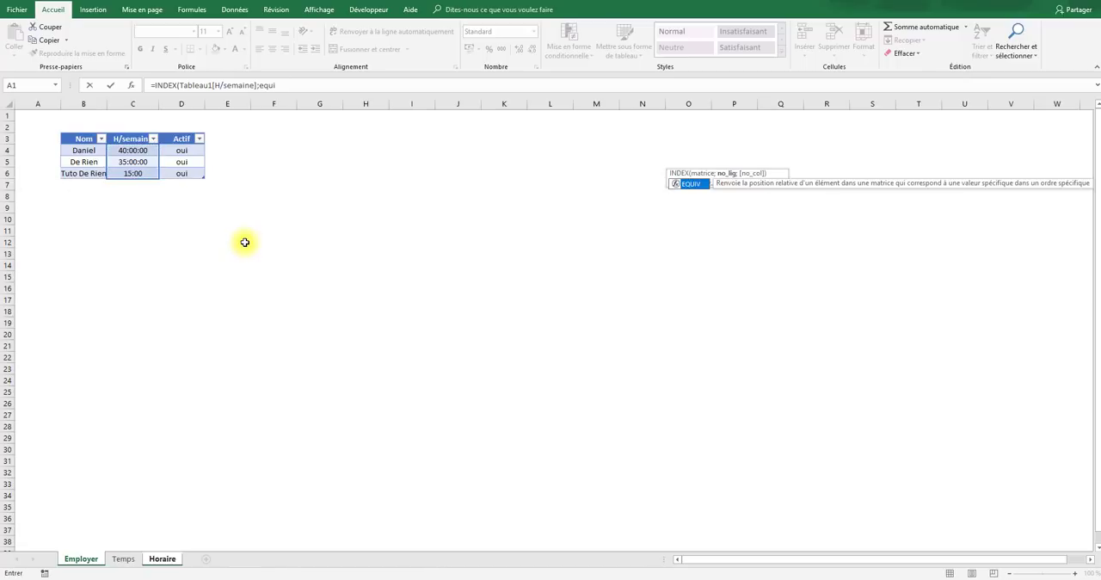
key(Tab)
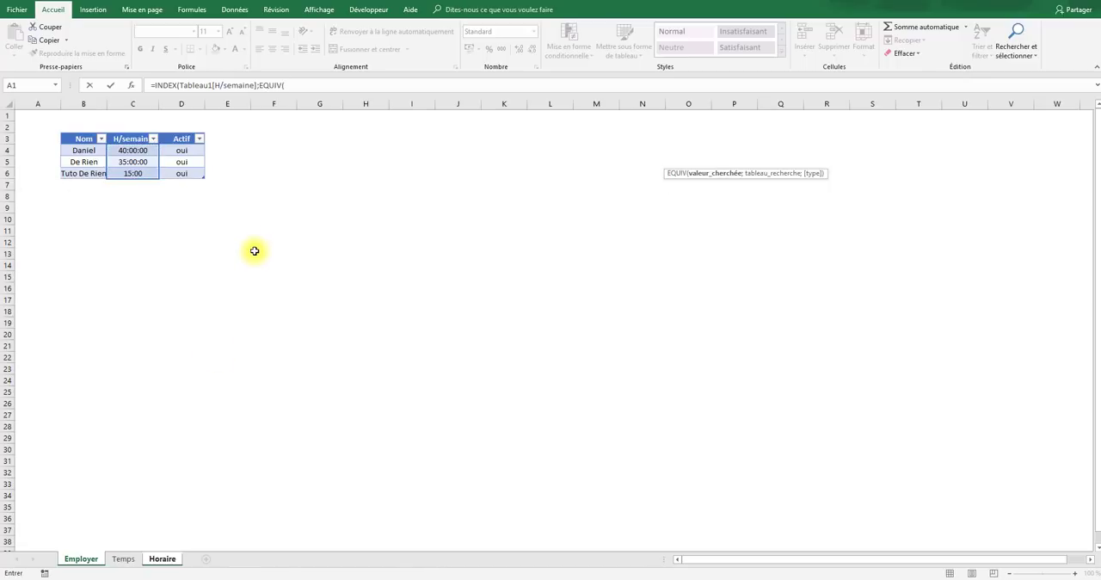
click(162, 558)
click(207, 162)
text(;)
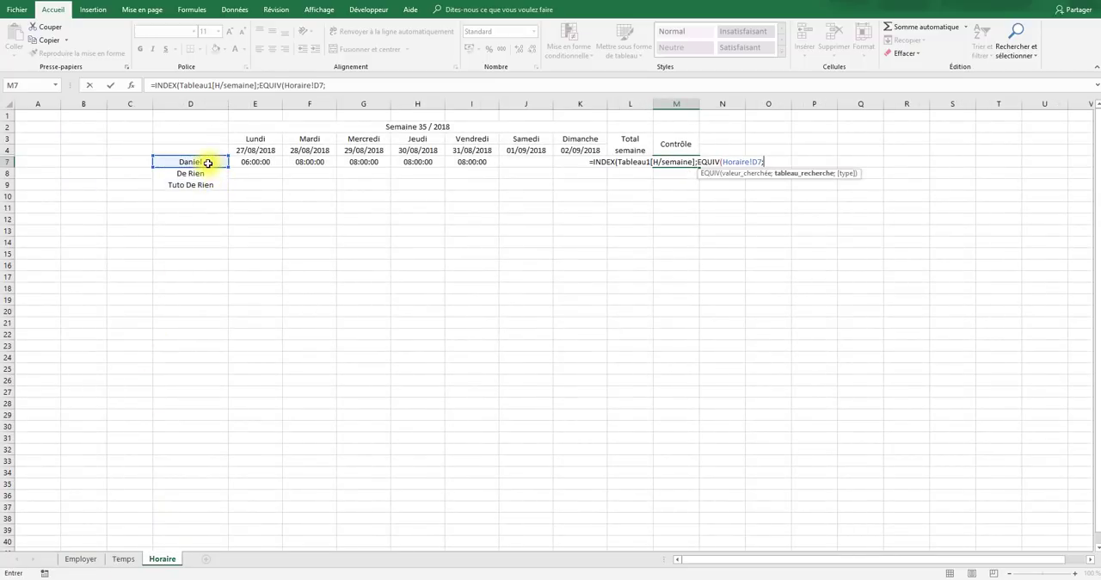
click(80, 558)
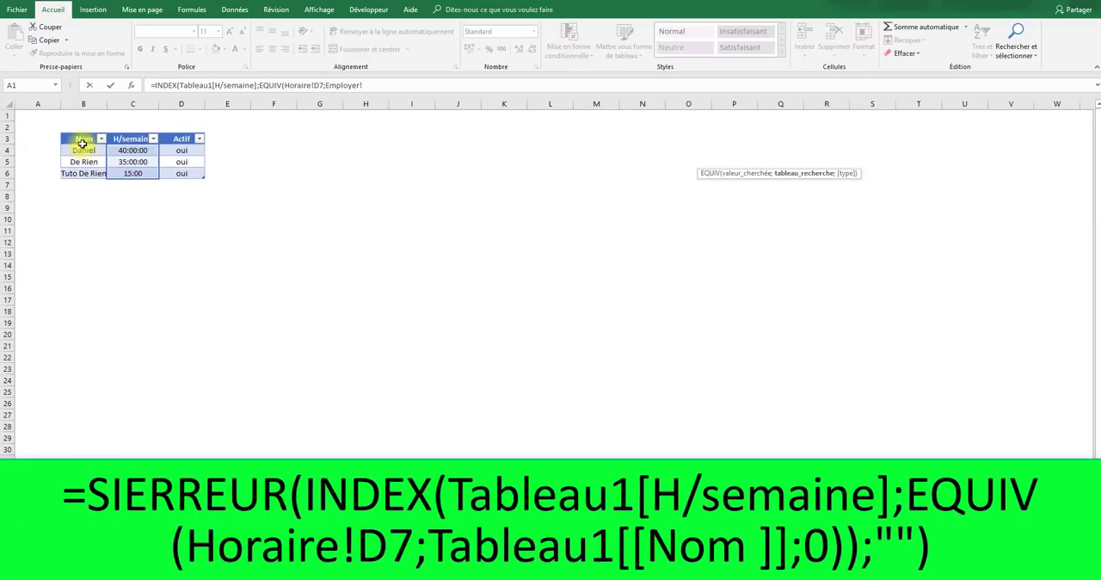
drag(82, 149, 80, 171)
text(;)
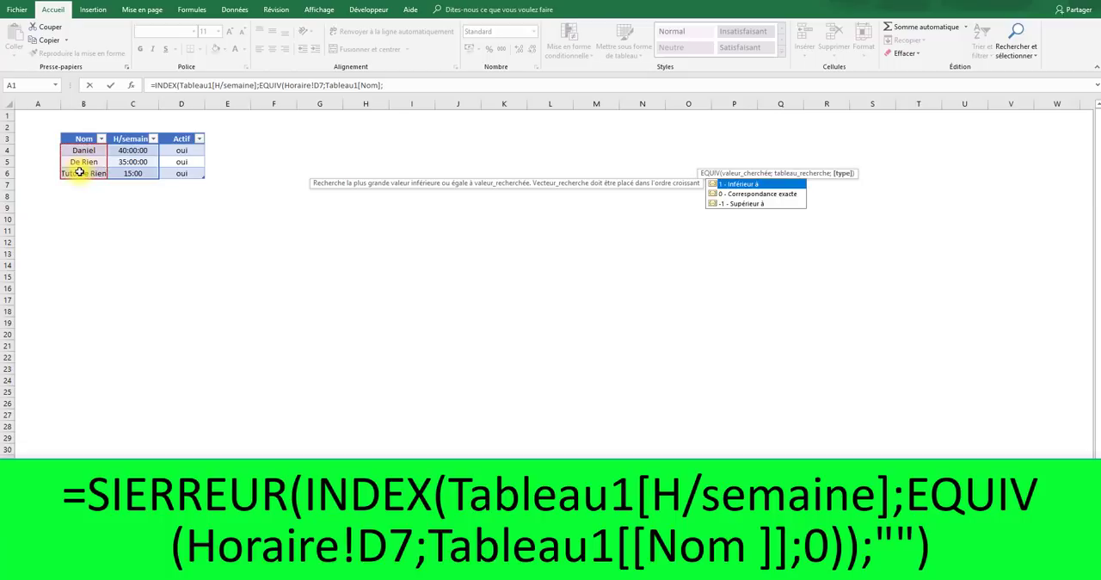
text(0)
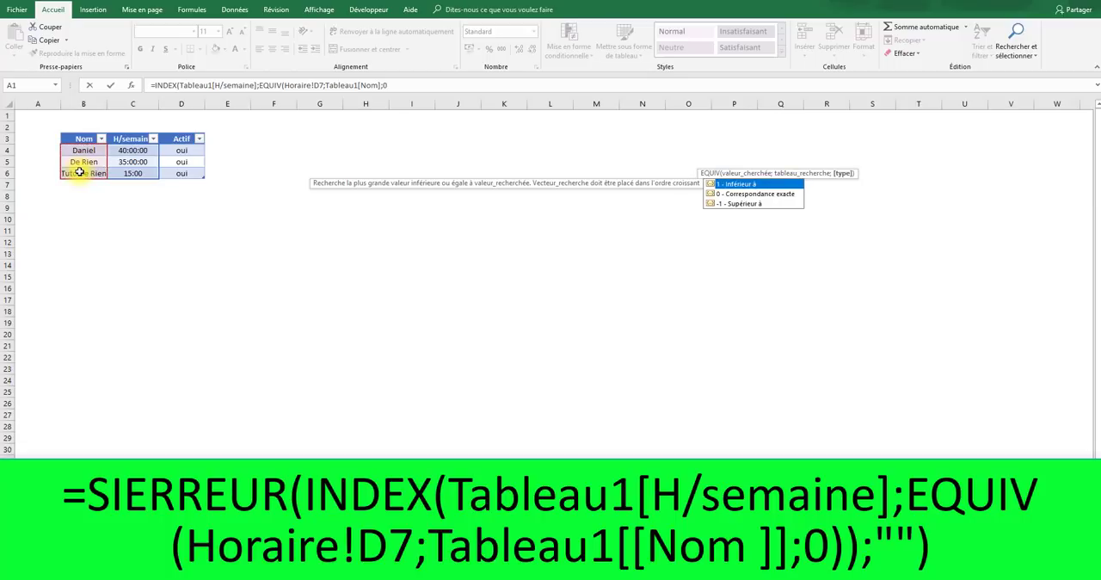
text()))
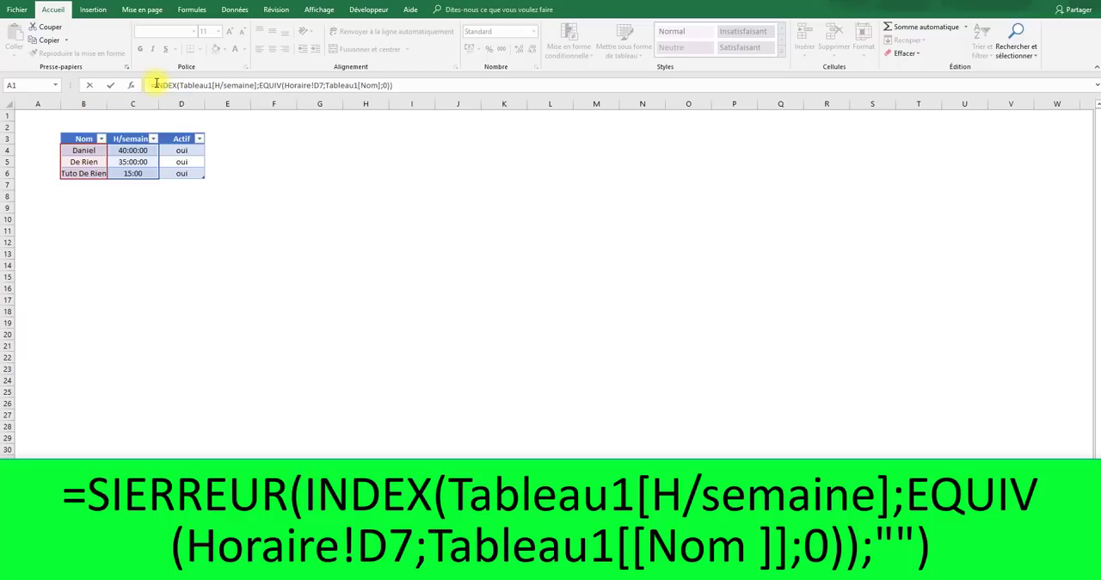
- Wrap the M7 lookup in SIERREUR with "" as the error value and enter the formula
click(155, 84)
text(SIERREUR()
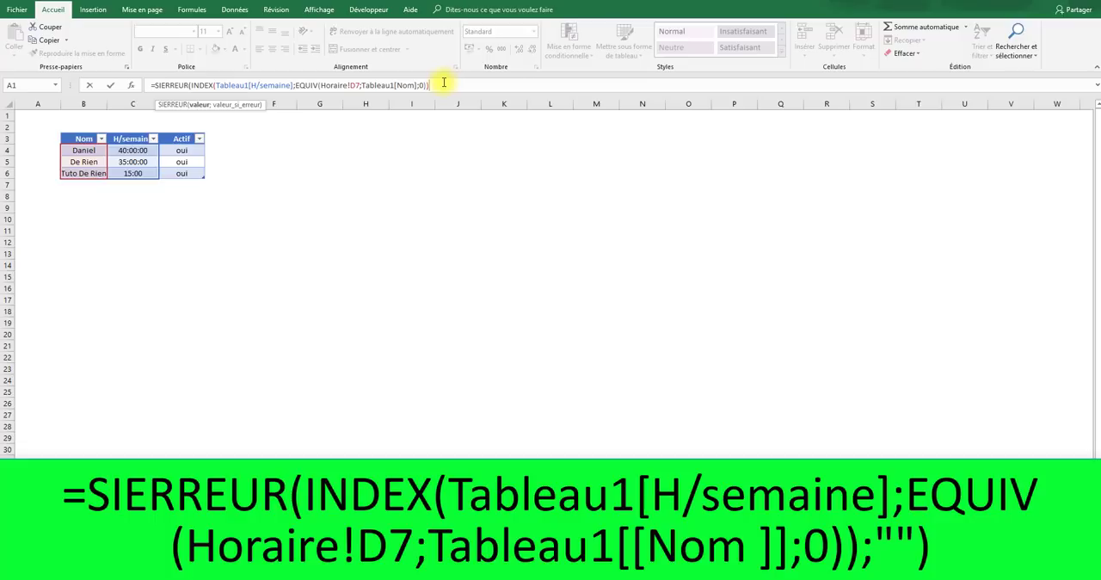
text(;""))
key(Return)
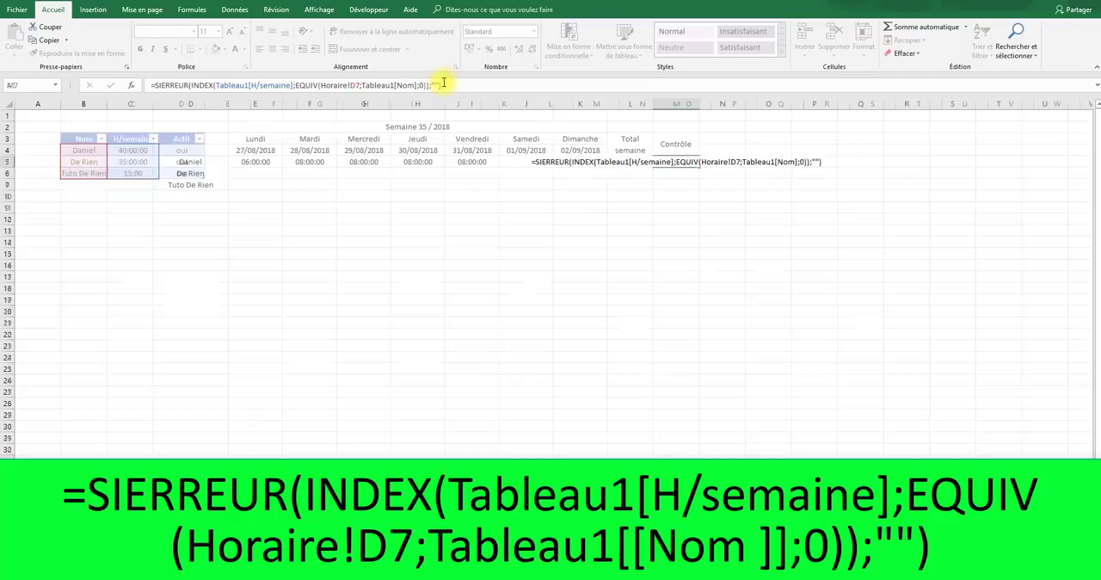
- Copy the hour formatting of the weekly total in L7 onto M7 and compare the two cells
click(690, 164)
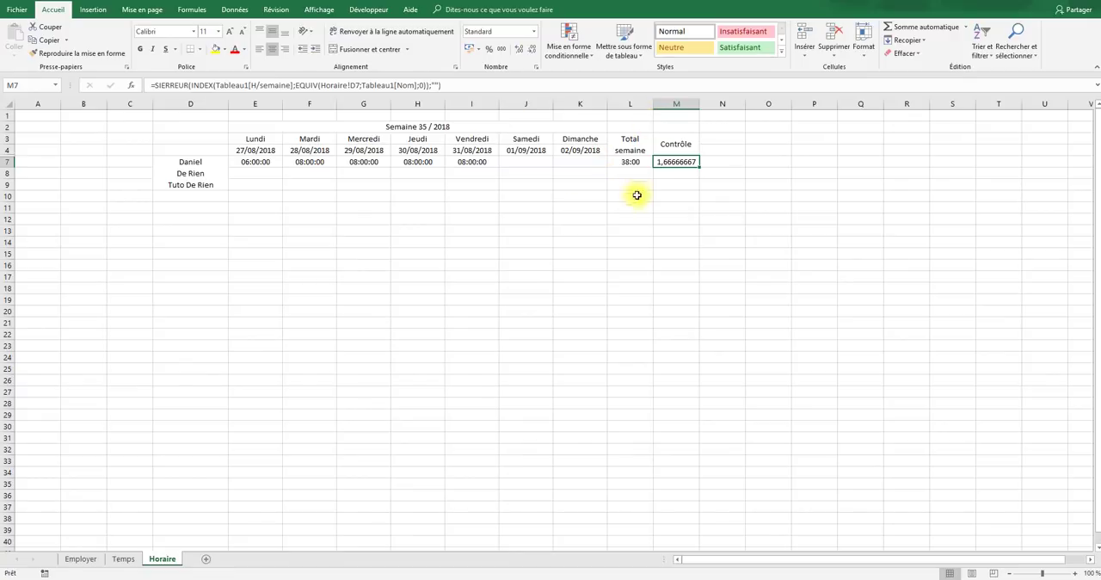
click(631, 162)
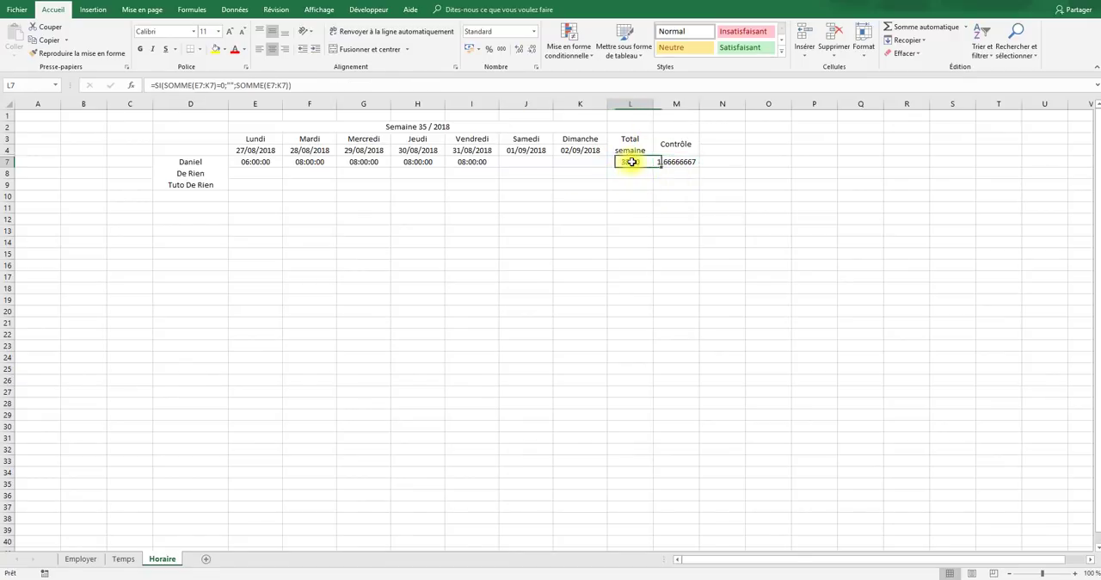
click(65, 56)
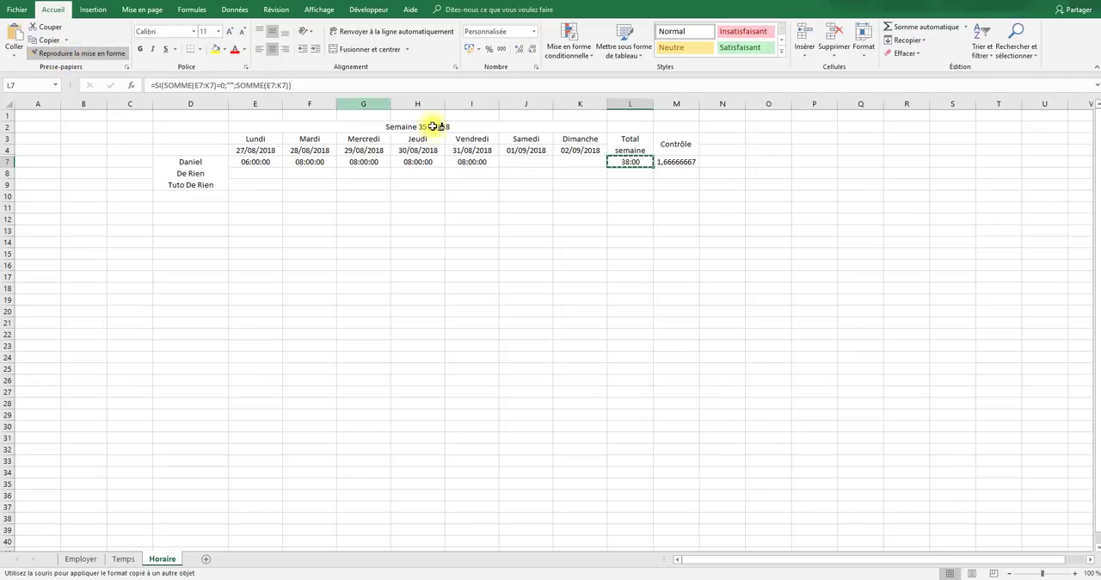
click(680, 163)
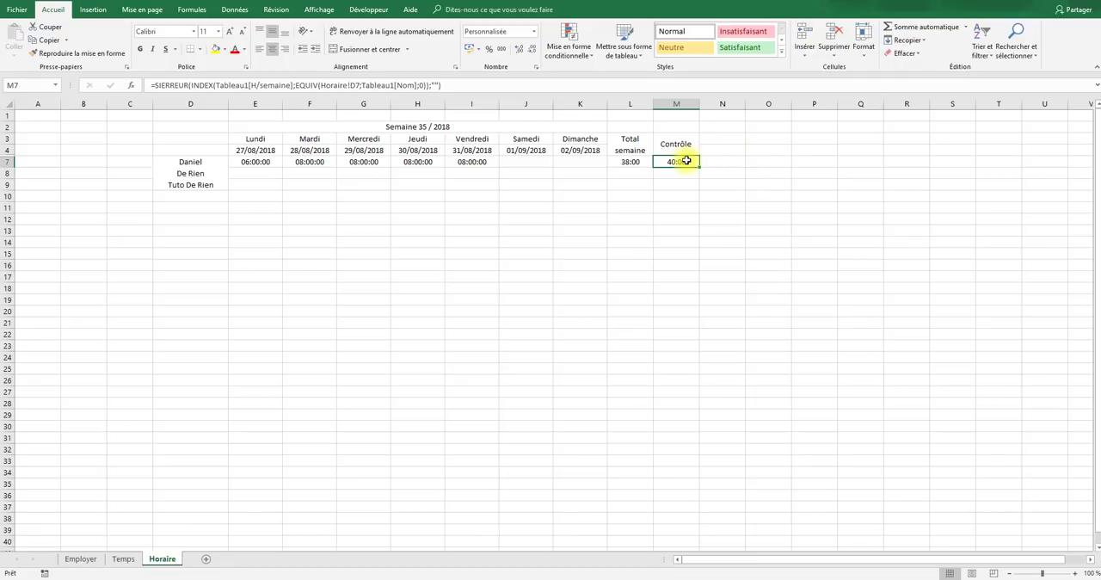
click(645, 162)
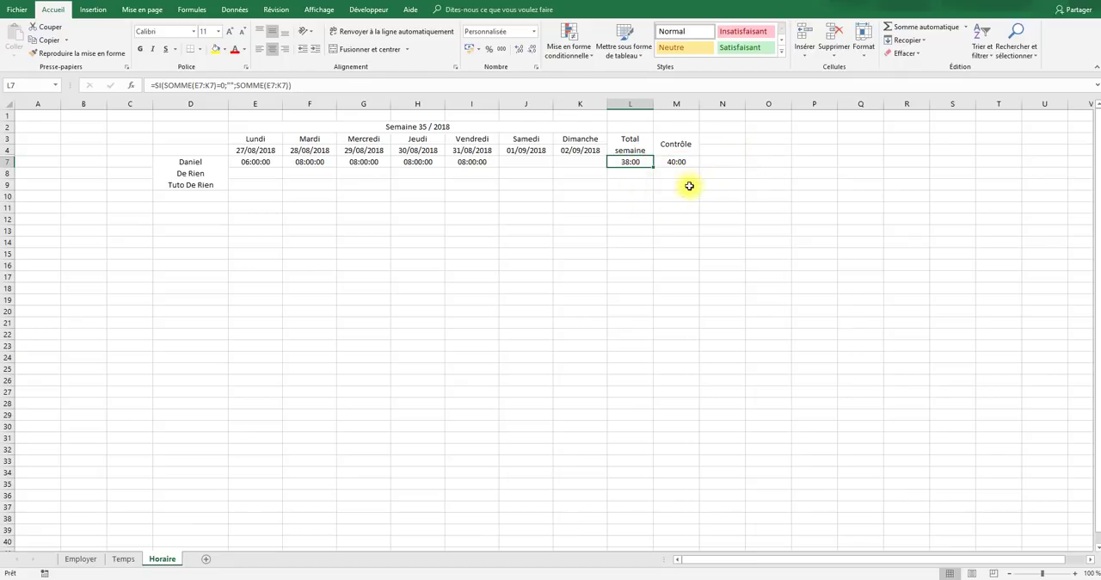
click(676, 163)
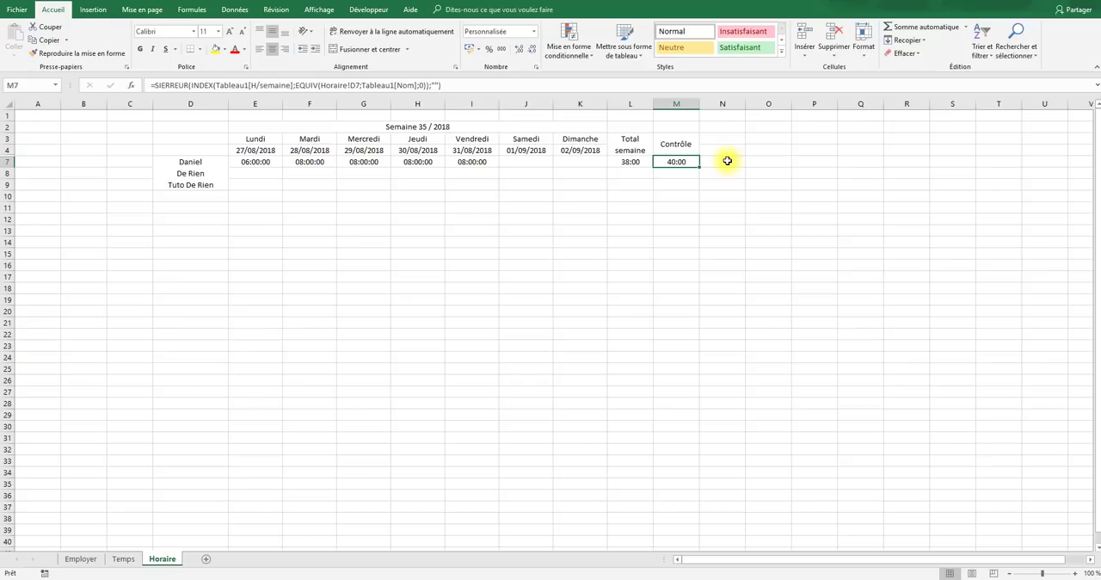
- Start a SI formula in N7 that tests L7=M7 and returns "" when true
click(727, 161)
text(=si)
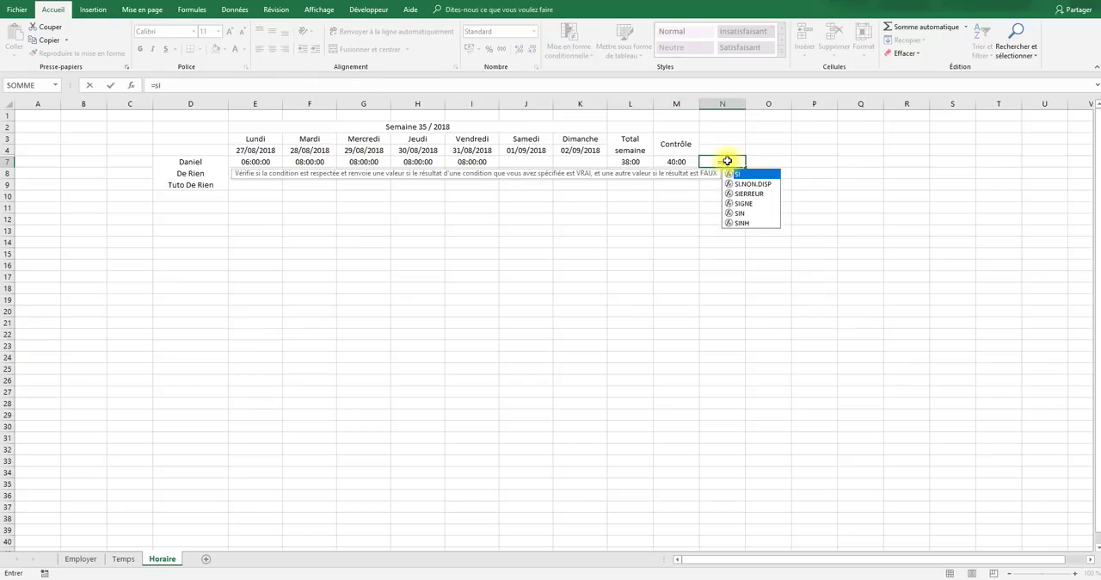
key(Tab)
click(625, 161)
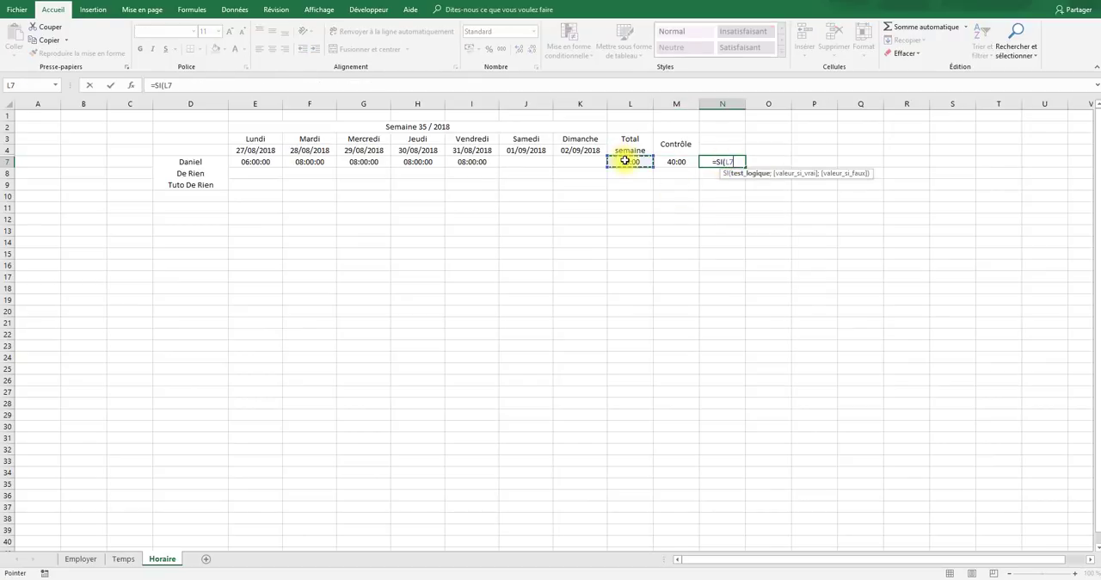
text(=)
click(668, 163)
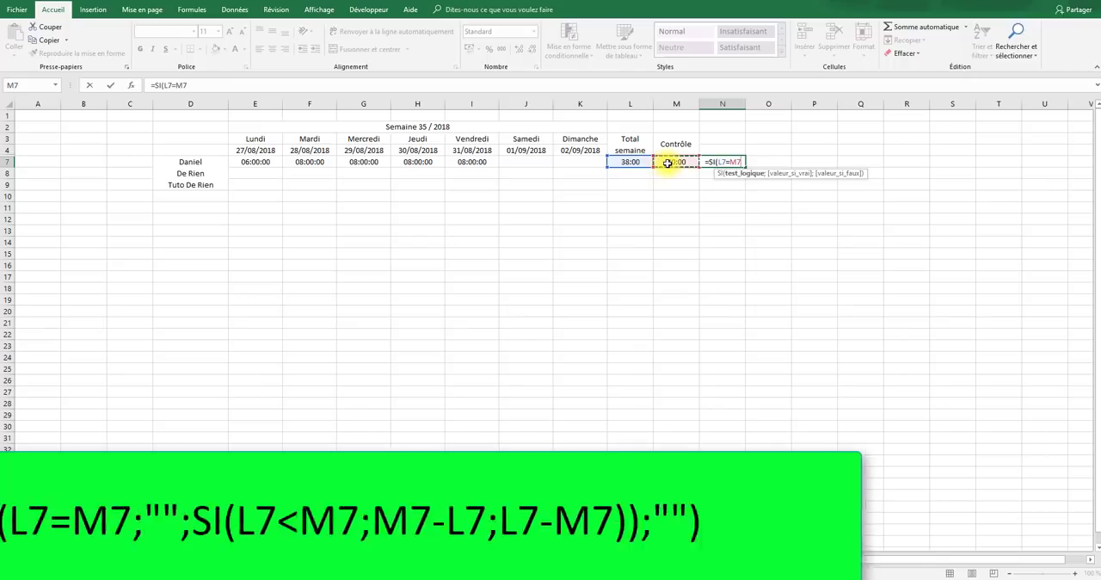
text(;"")
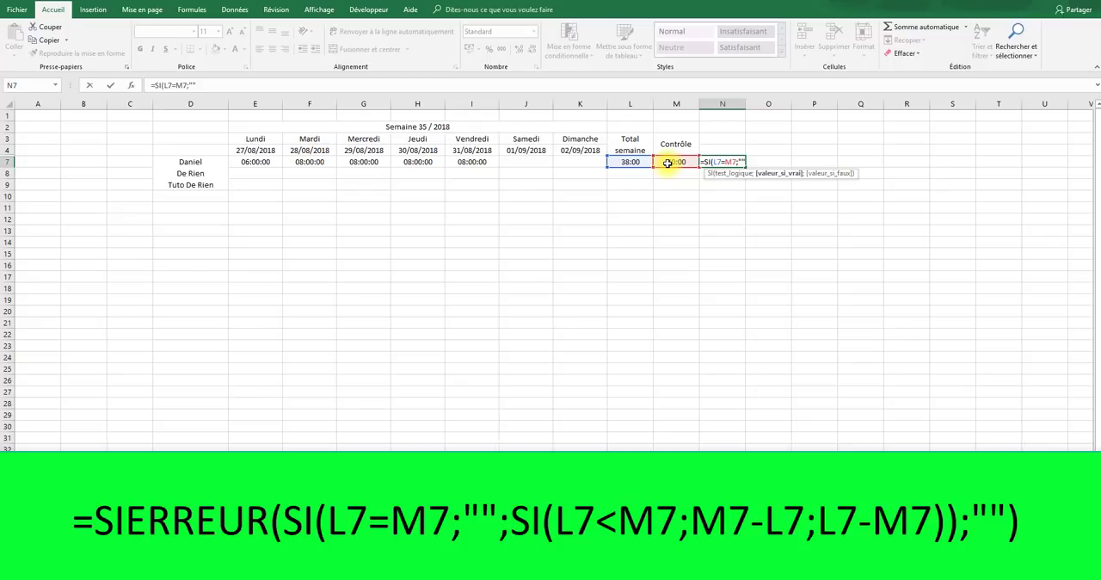
text(;)
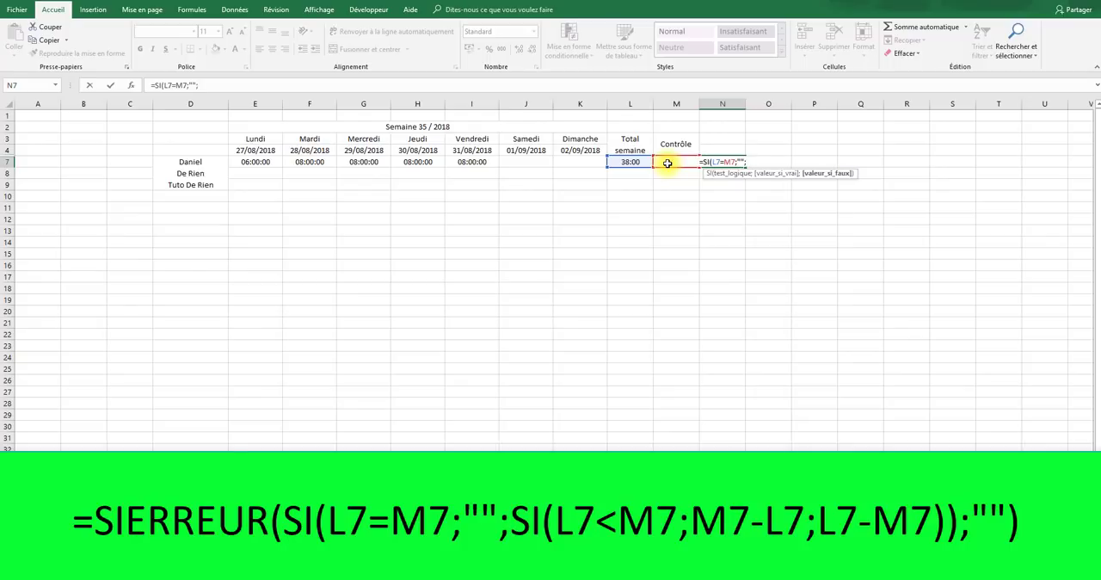
text(SI()
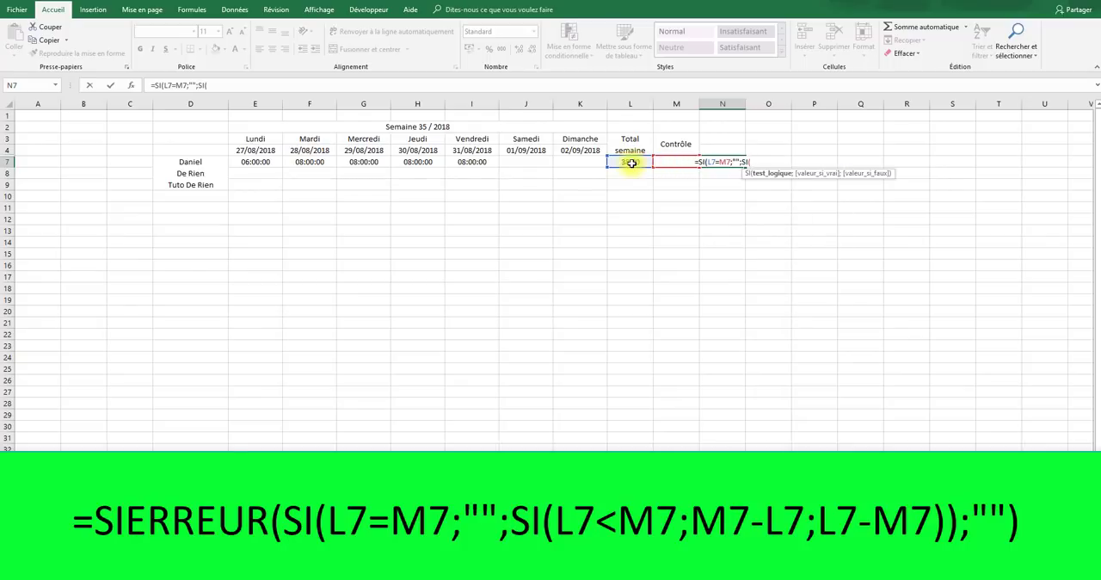
- Nest a second SI as the false value in N7, testing L7<M7 and returning M7-L7 when true
click(630, 162)
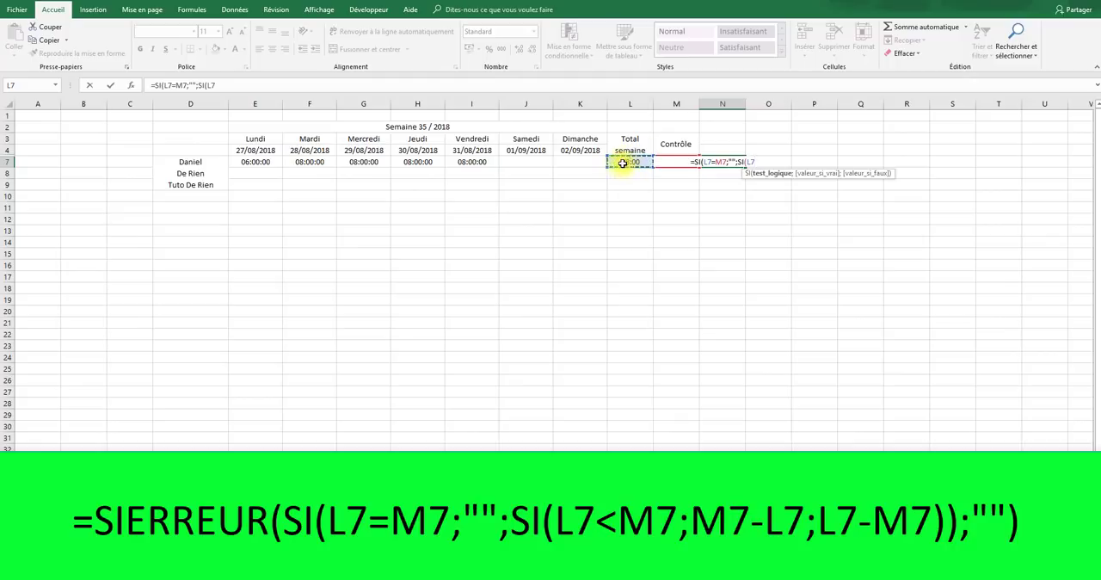
text(<)
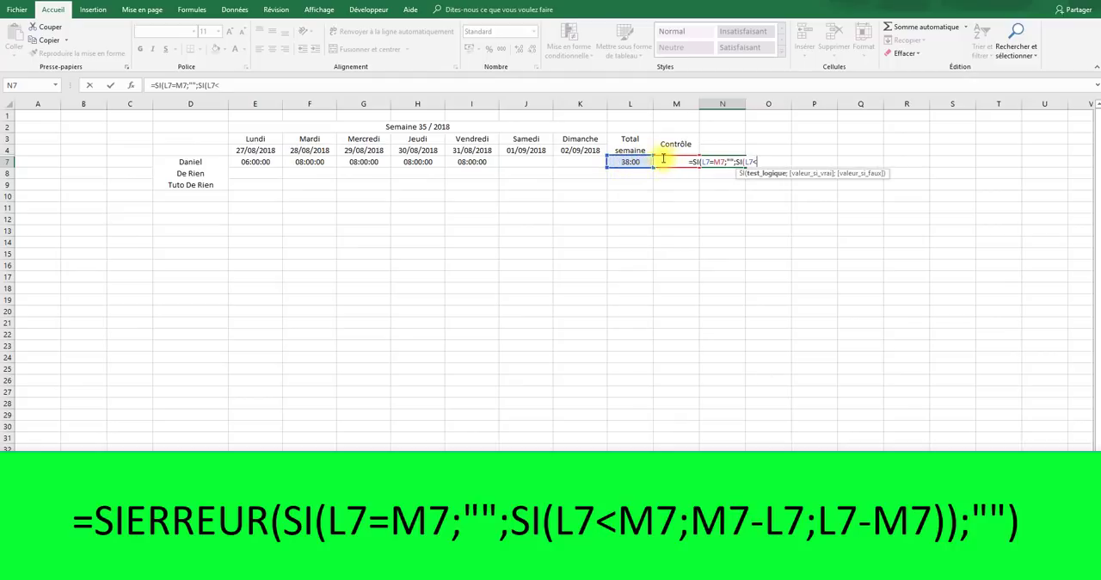
click(671, 147)
click(676, 162)
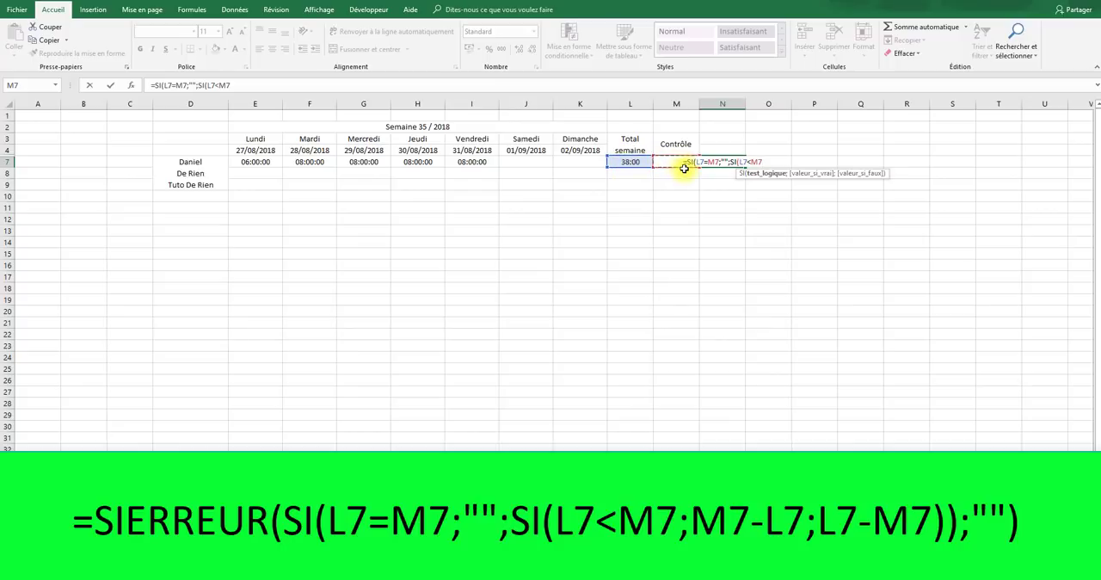
text(;)
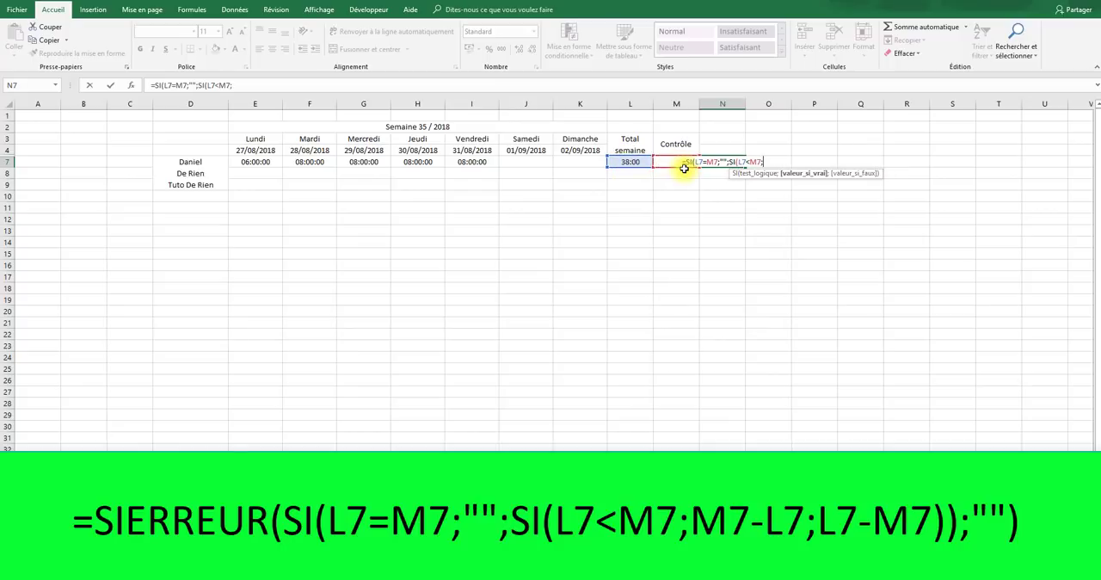
text(m)
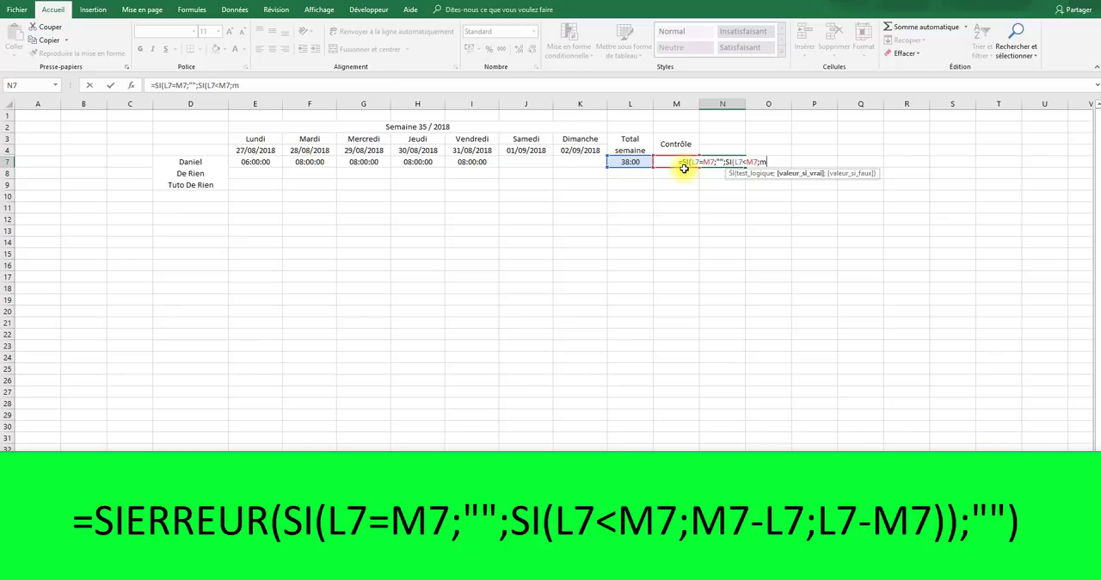
text(7)
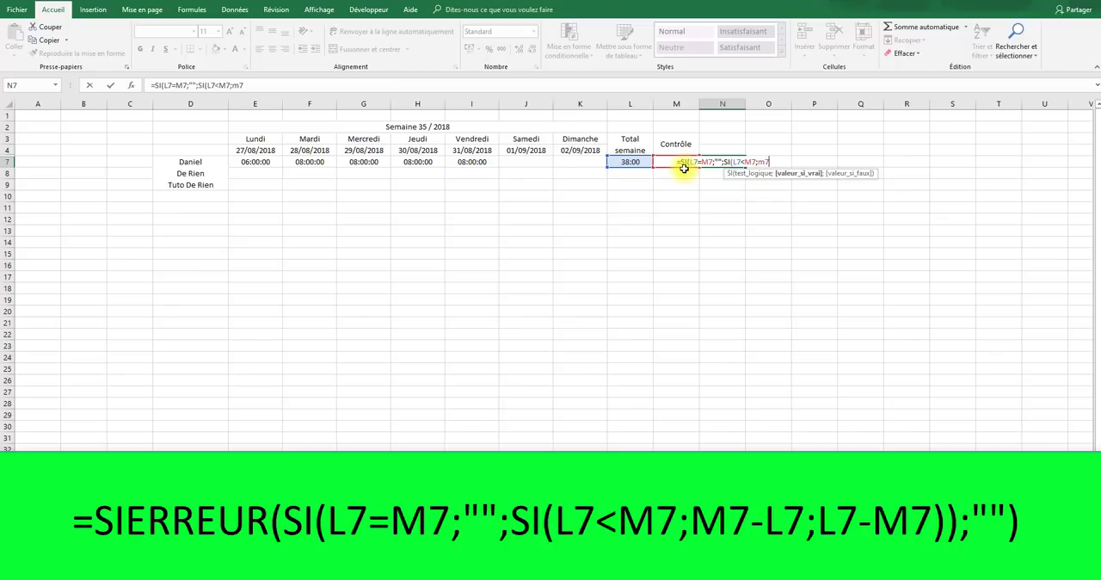
text(-l7)
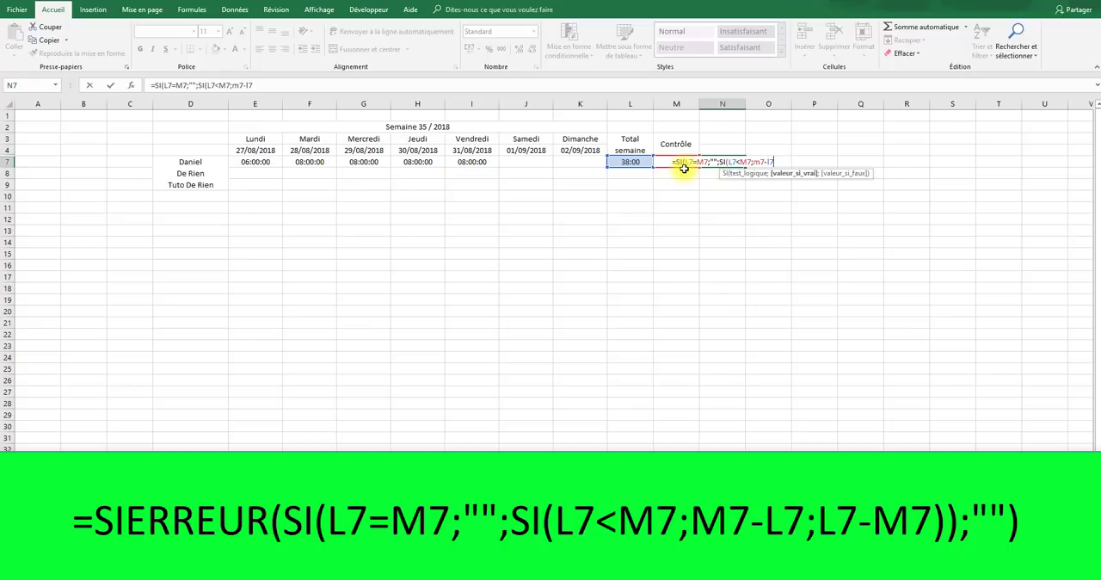
text(;)
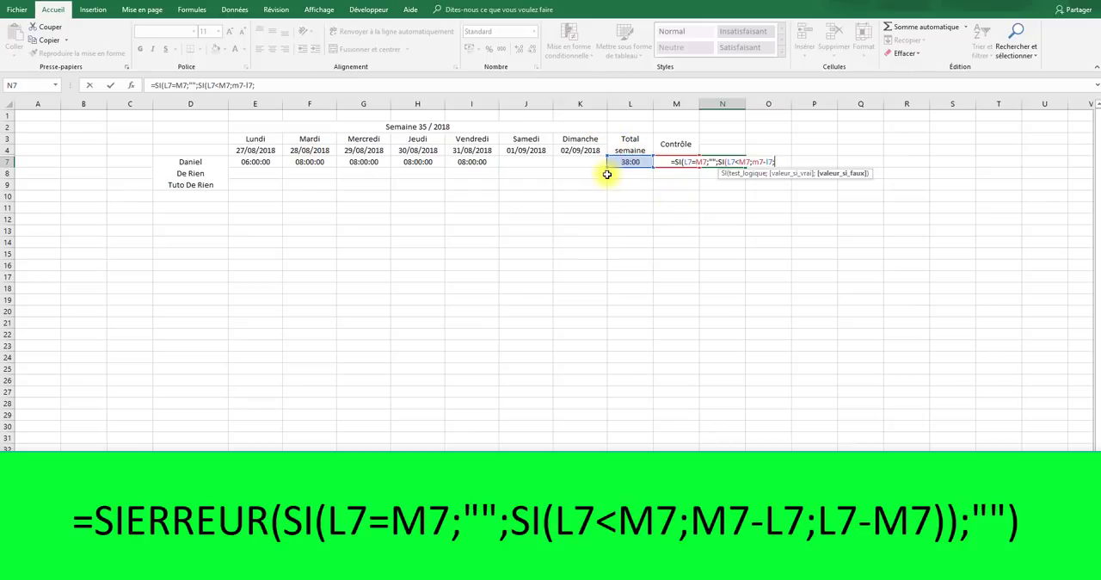
- Complete the nested SI in N7 with L7-M7 as its false value and close both functions
text(l7+)
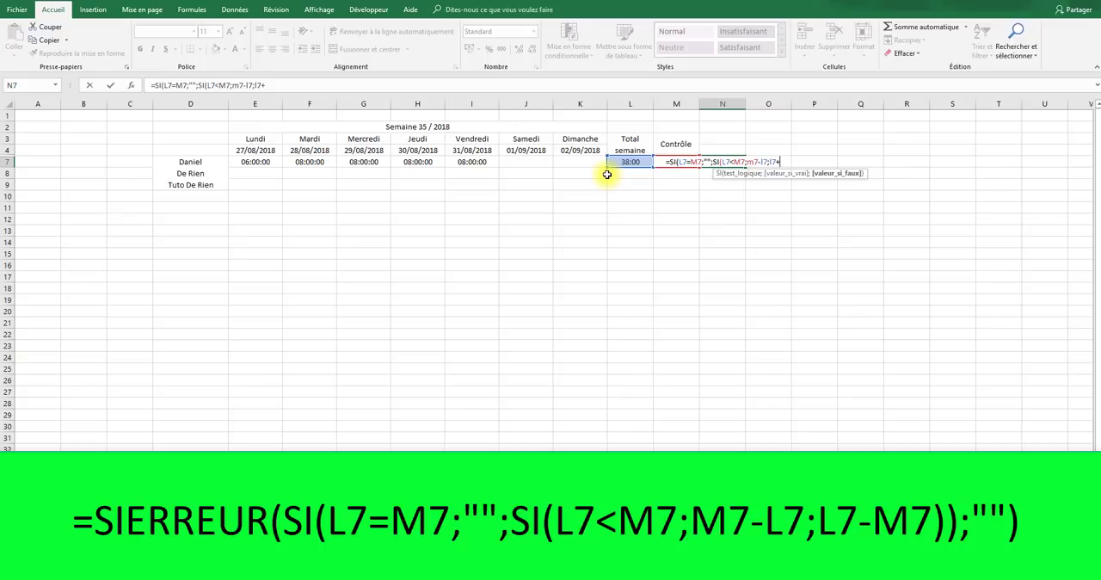
key(BackSpace)
text(-)
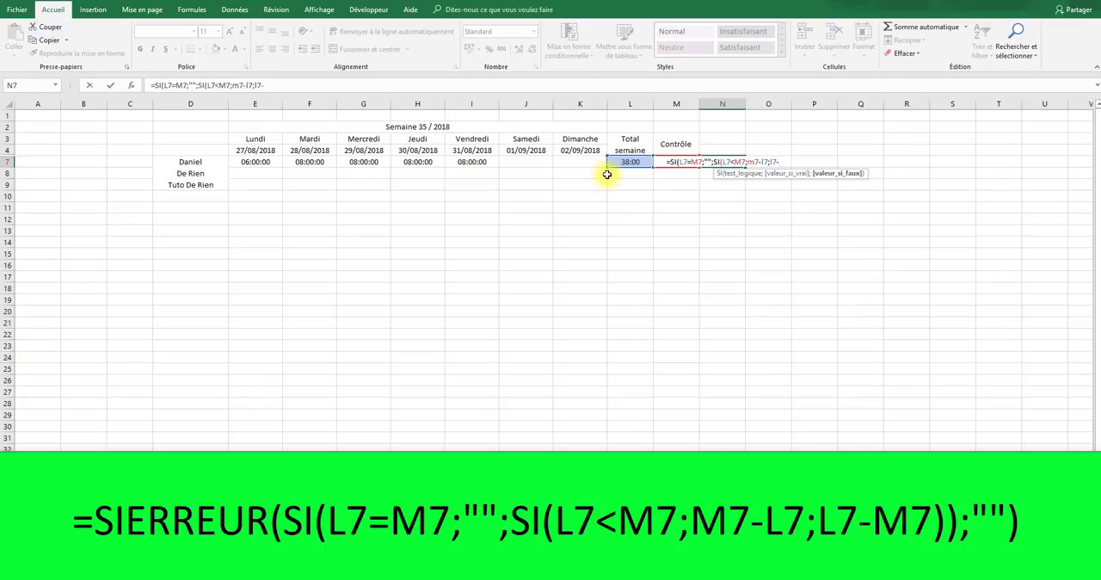
text(m7)
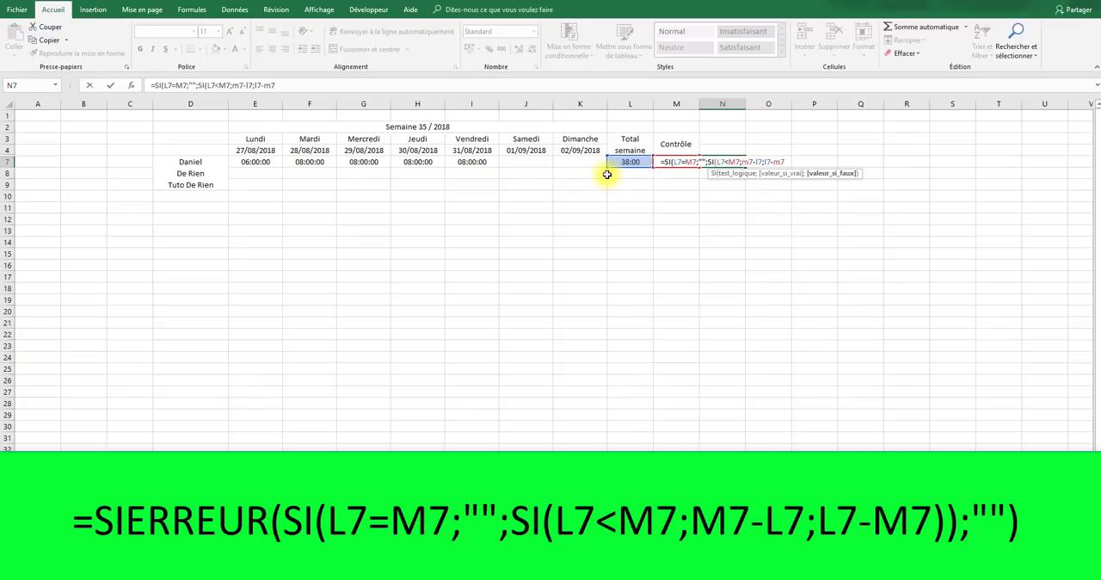
text()))
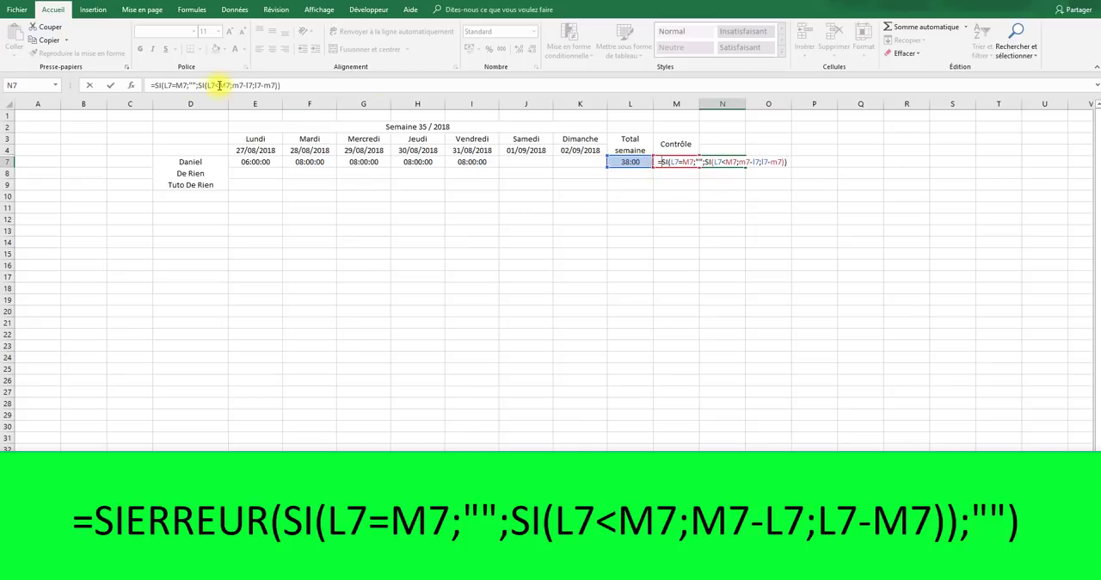
- Wrap the N7 formula in SIERREUR with "" as the error value and enter it
click(157, 85)
text(si)
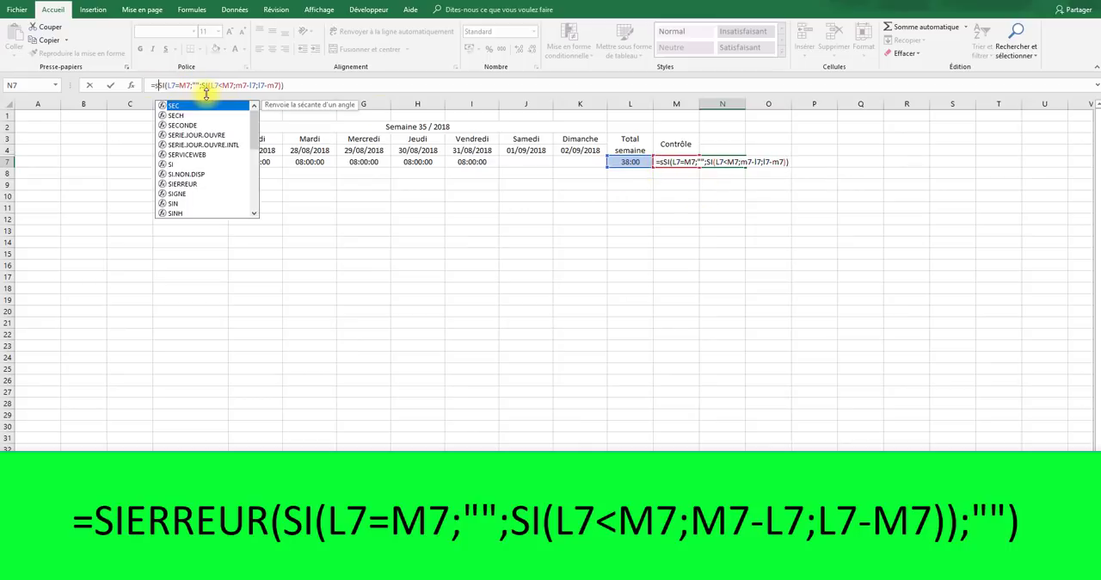
key(Down)
key(Down)
key(Tab)
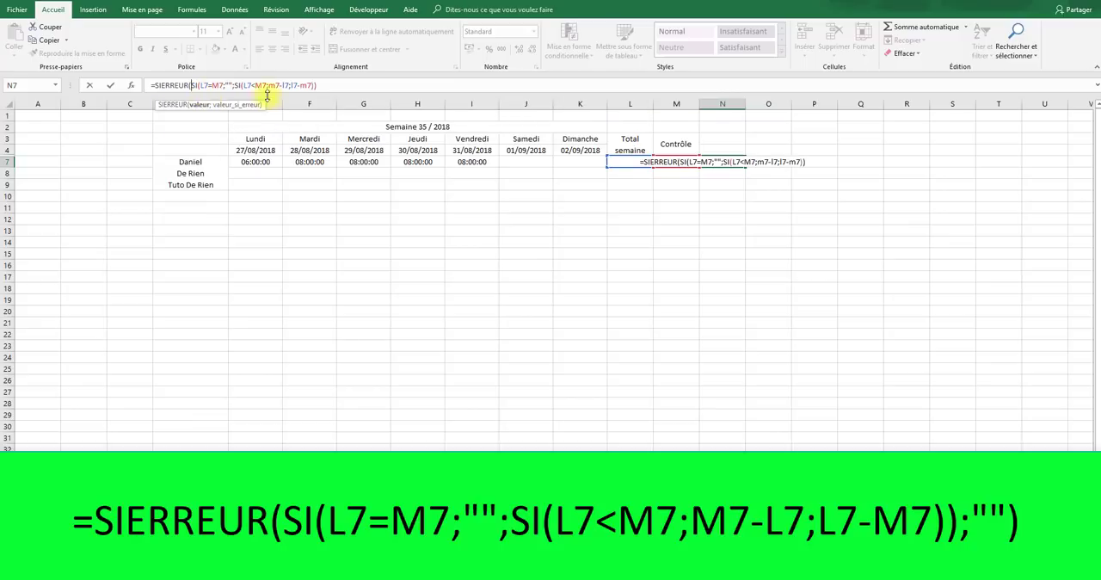
click(328, 91)
text(;""))
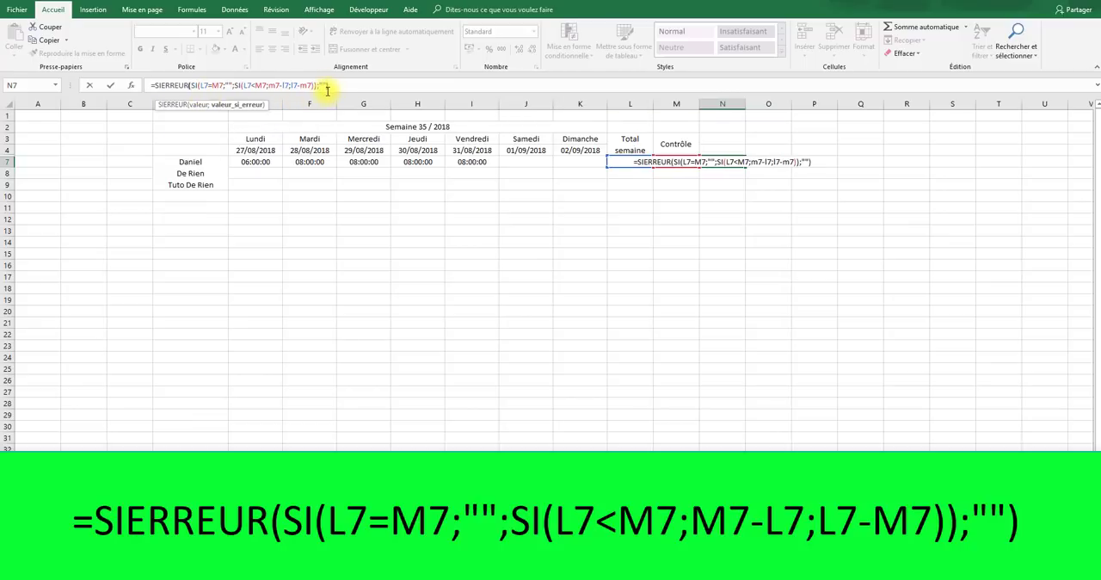
key(Return)
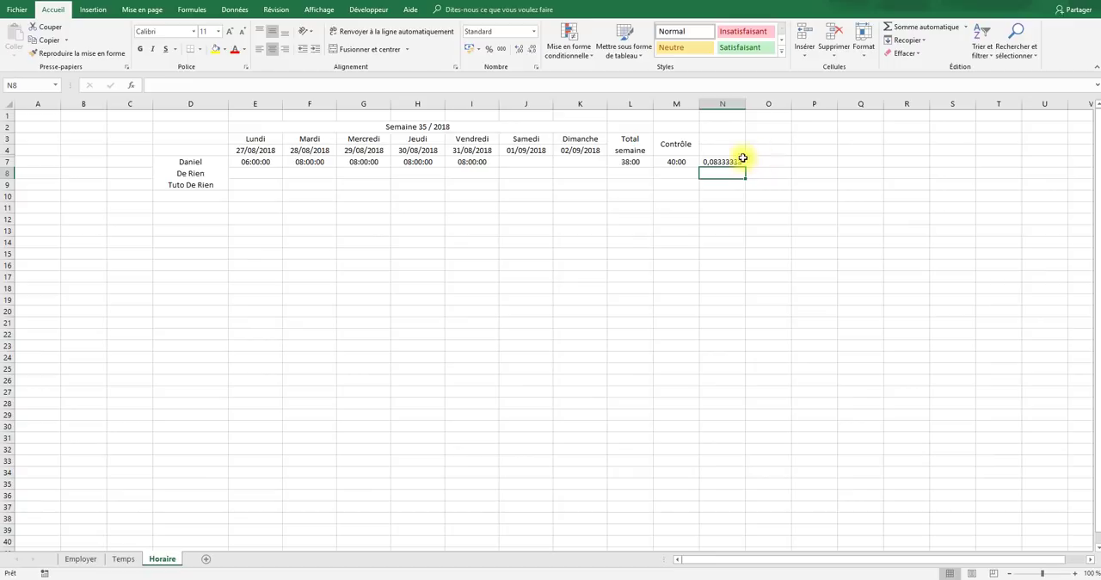
- Copy the hour formatting of M7 onto N7 and compare the difference with the totals in L7:M7
click(730, 162)
click(677, 167)
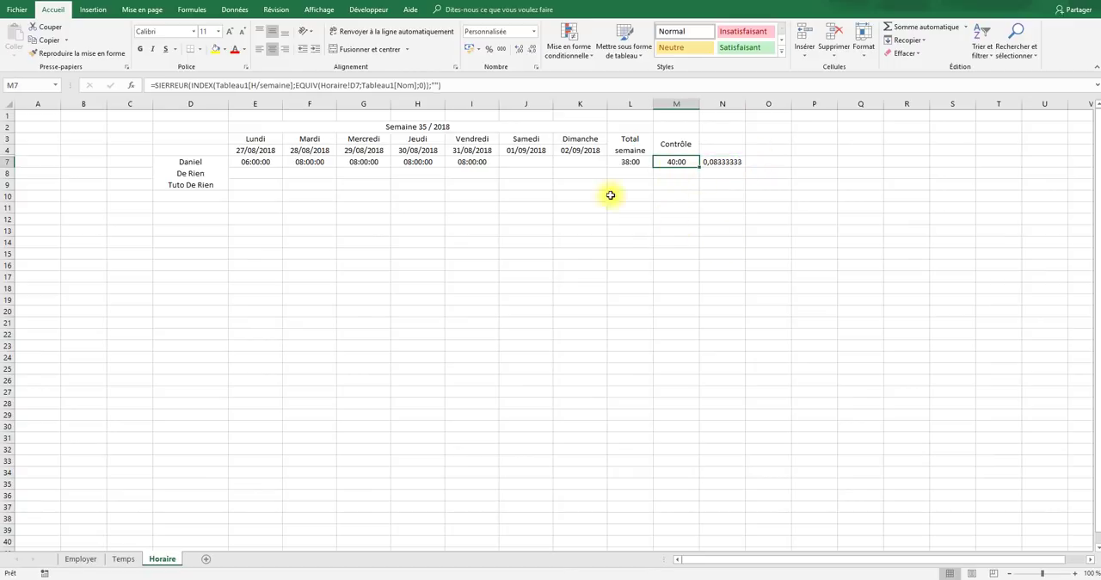
click(86, 53)
click(711, 162)
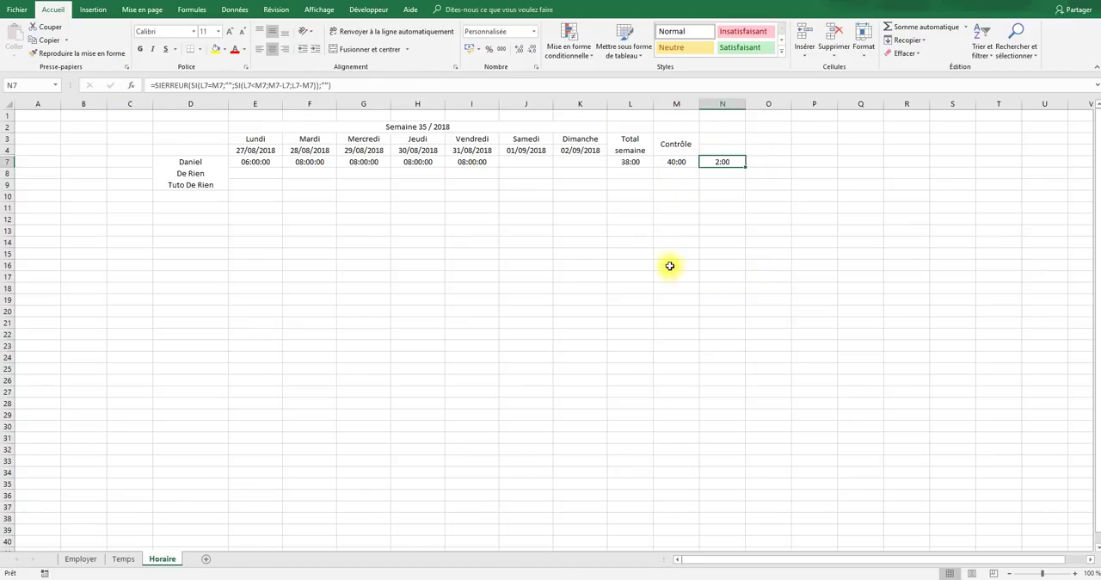
click(671, 264)
click(720, 163)
drag(631, 162, 677, 163)
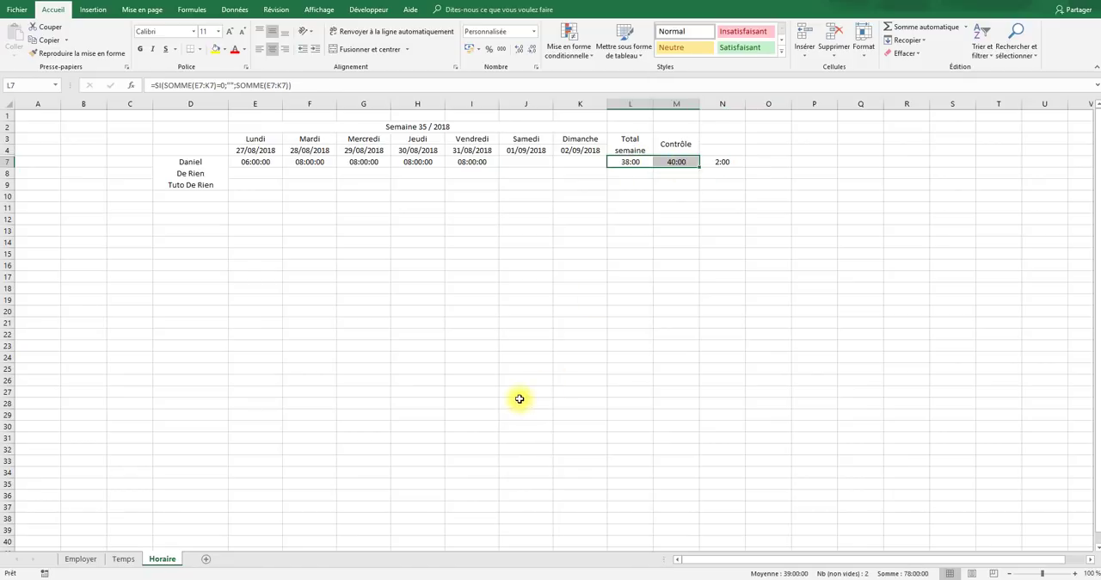
click(719, 164)
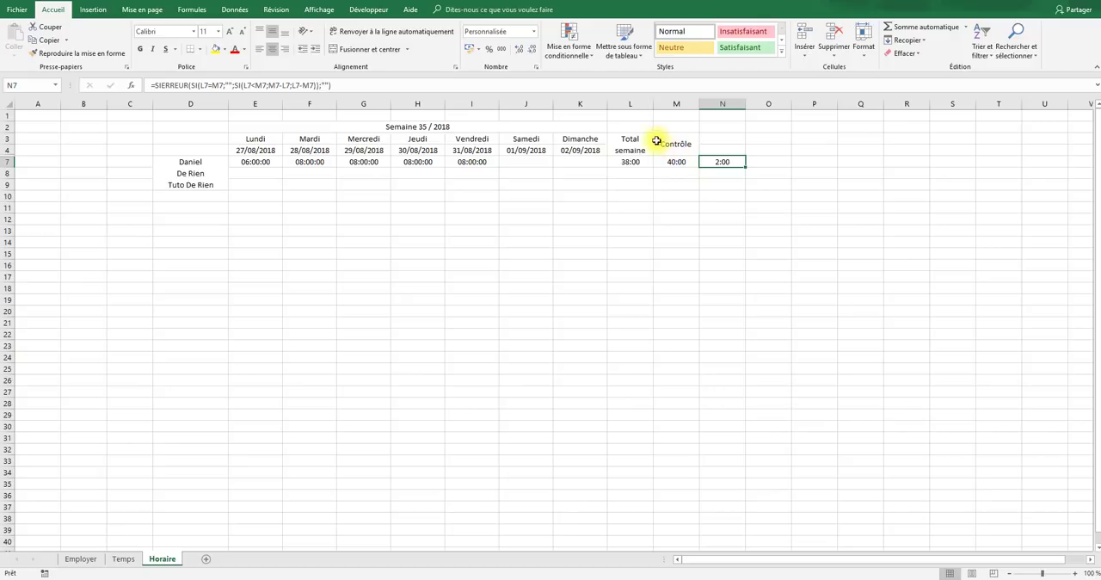
- Create a formula-based conditional formatting rule for the whole of column N with the condition =l1<m1
click(726, 103)
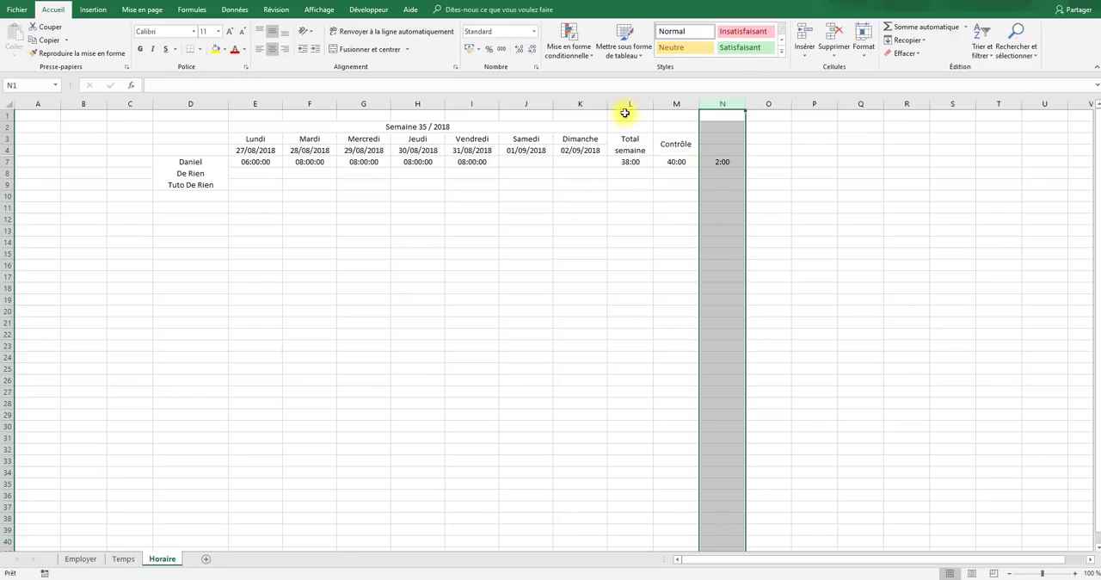
click(557, 61)
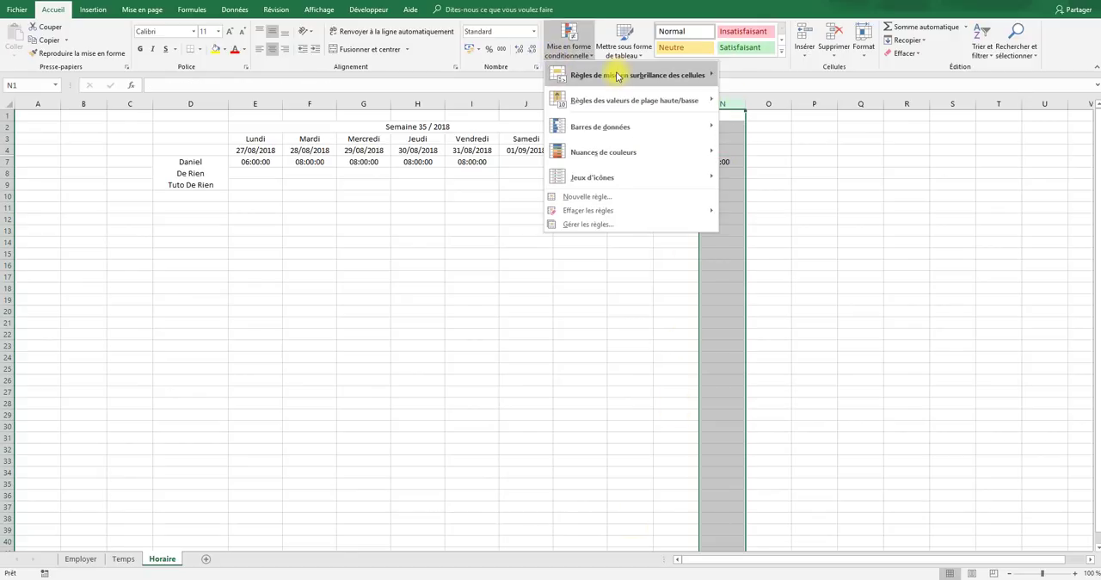
click(618, 196)
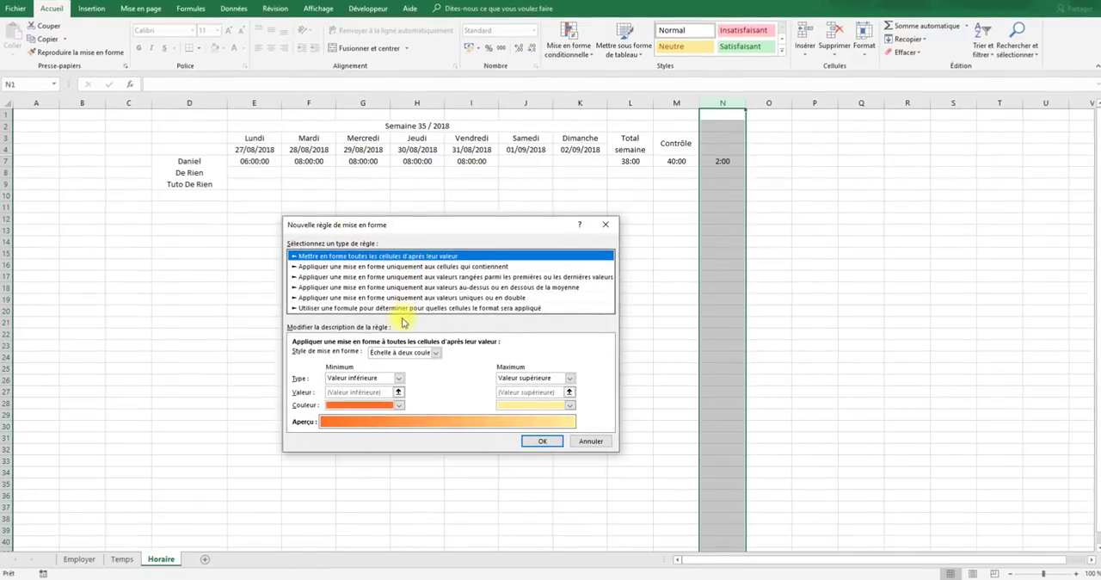
click(397, 308)
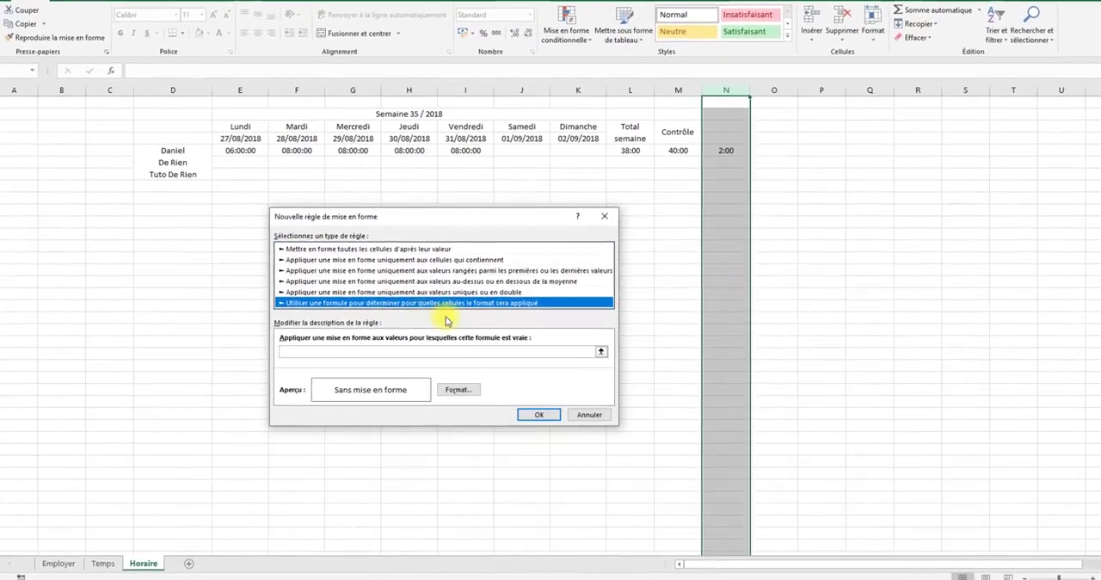
click(409, 347)
text(=)
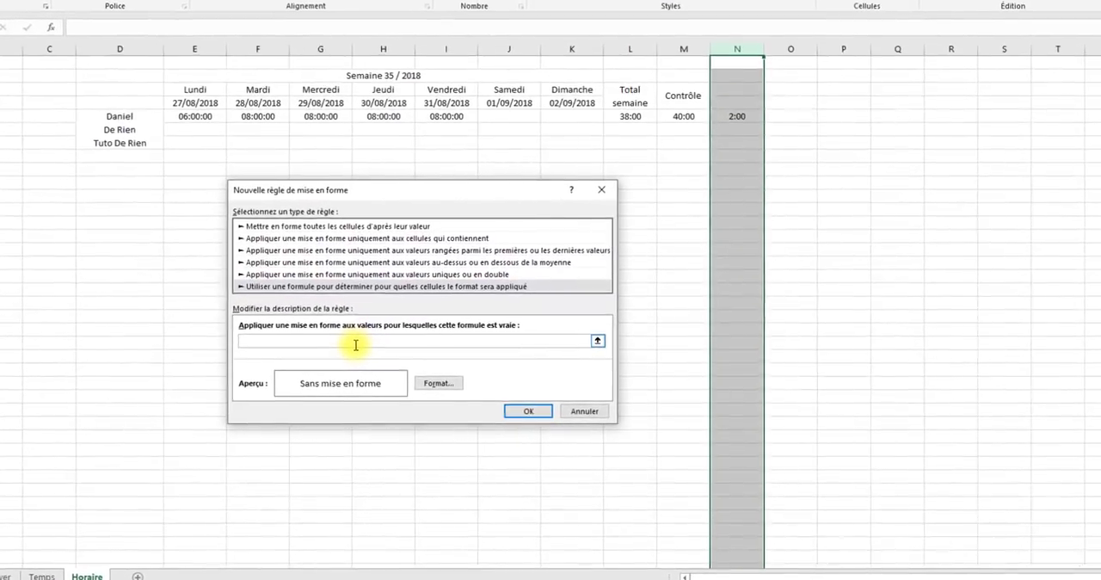
text(I1<)
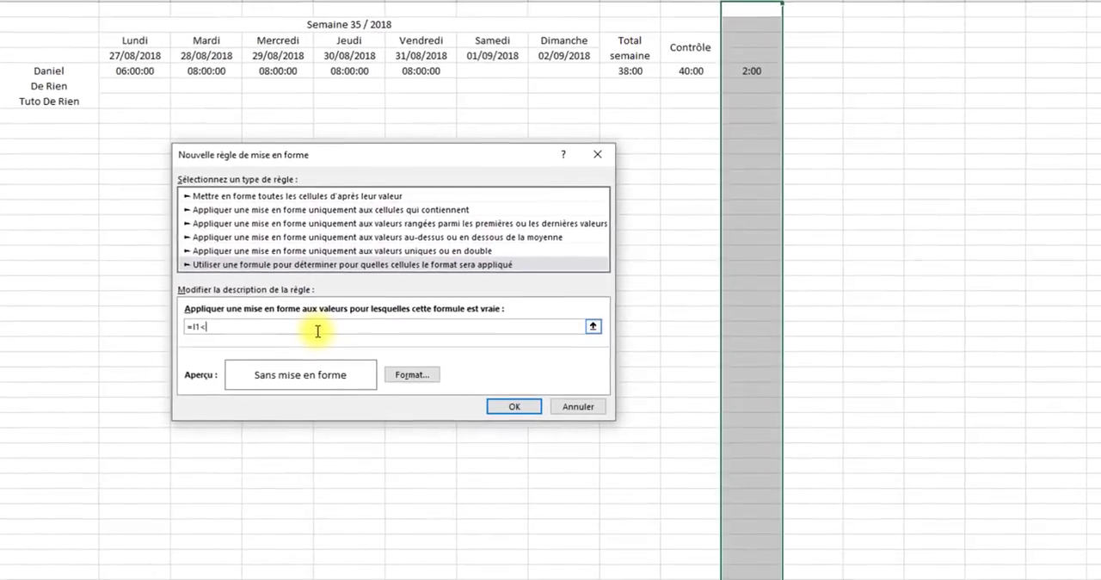
text(m1)
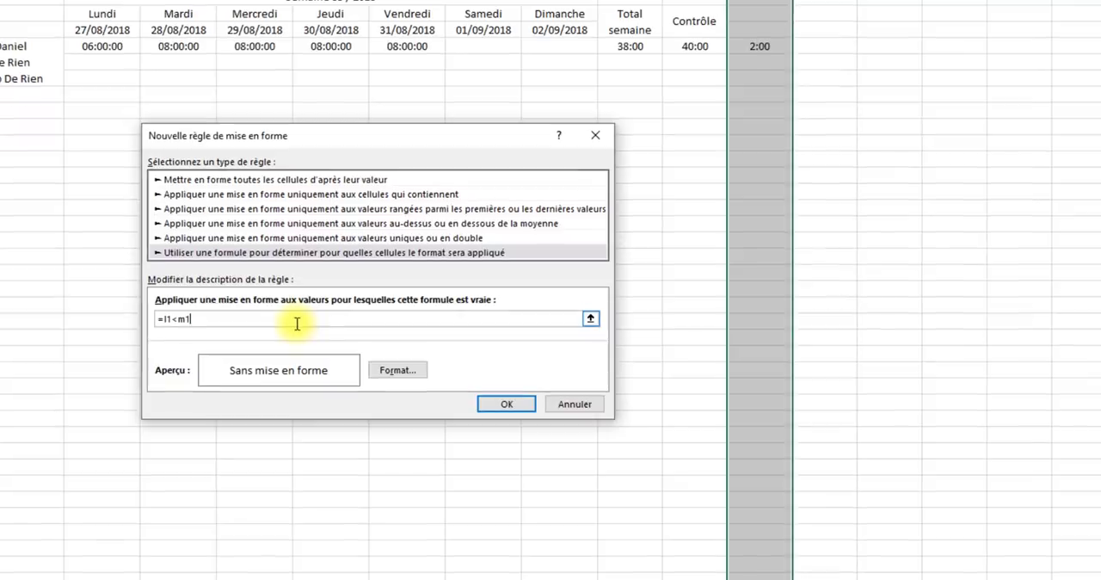
- Set the new rule's font format to bold in the standard dark red colour
click(389, 372)
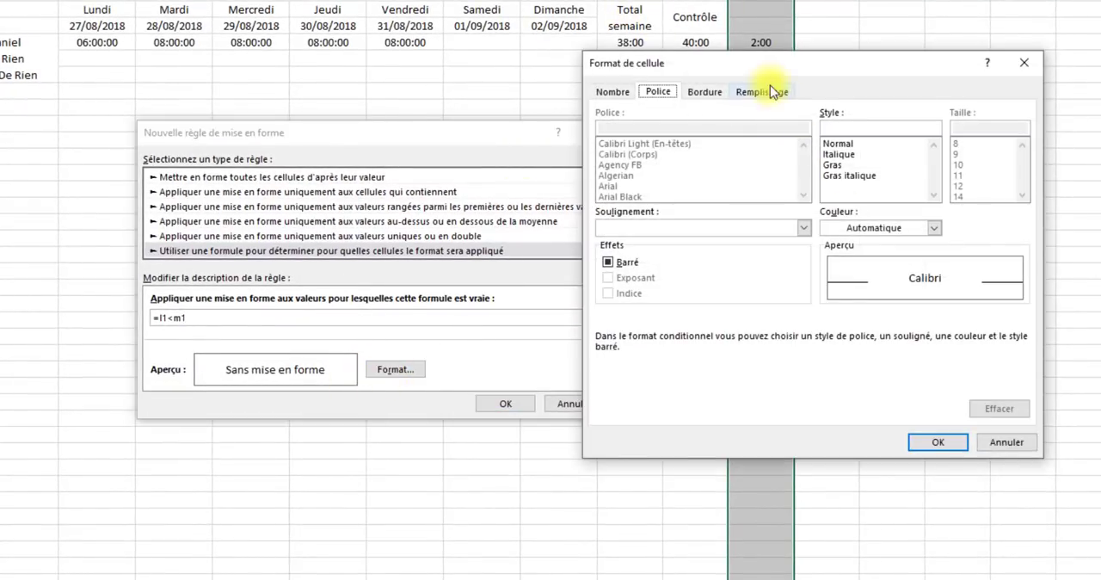
click(709, 94)
click(658, 91)
click(860, 165)
click(936, 236)
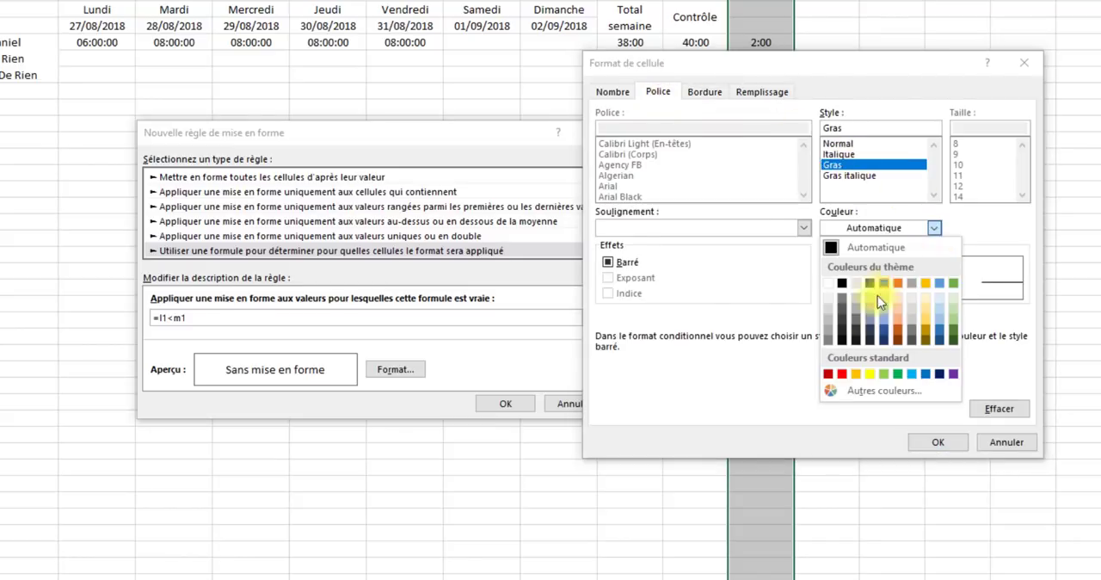
click(829, 374)
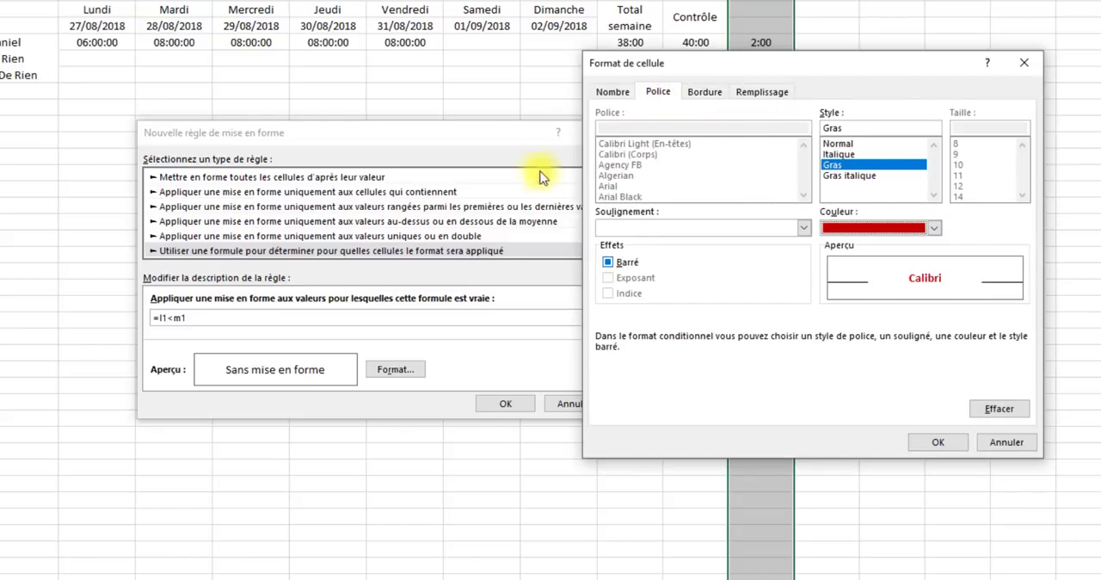
- Give the rule the custom number format -[h]:mm, confirm it for column N and check the difference in N7
click(609, 92)
click(636, 246)
key(Return)
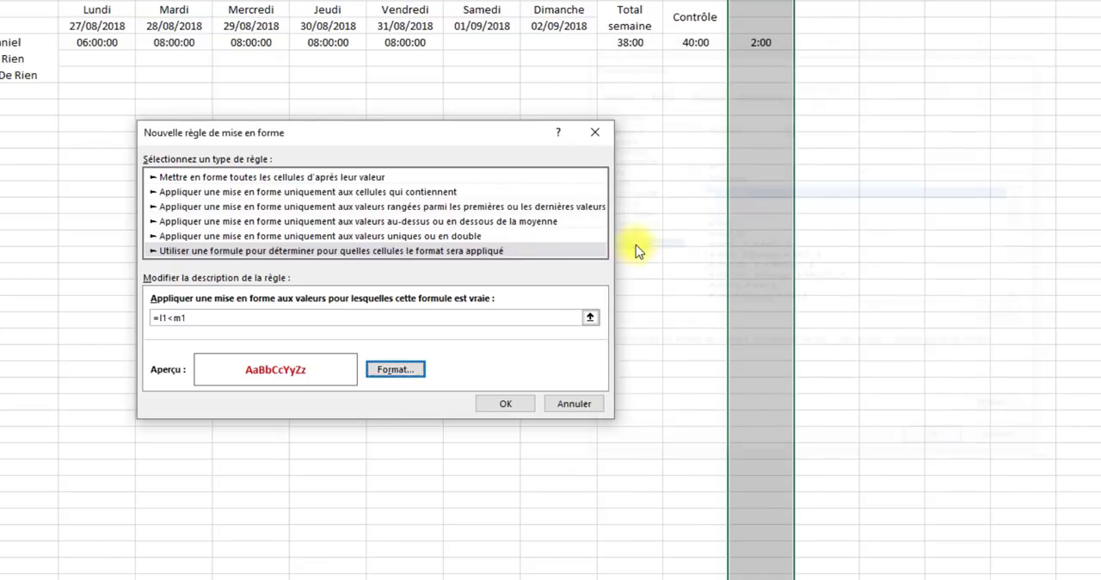
click(383, 389)
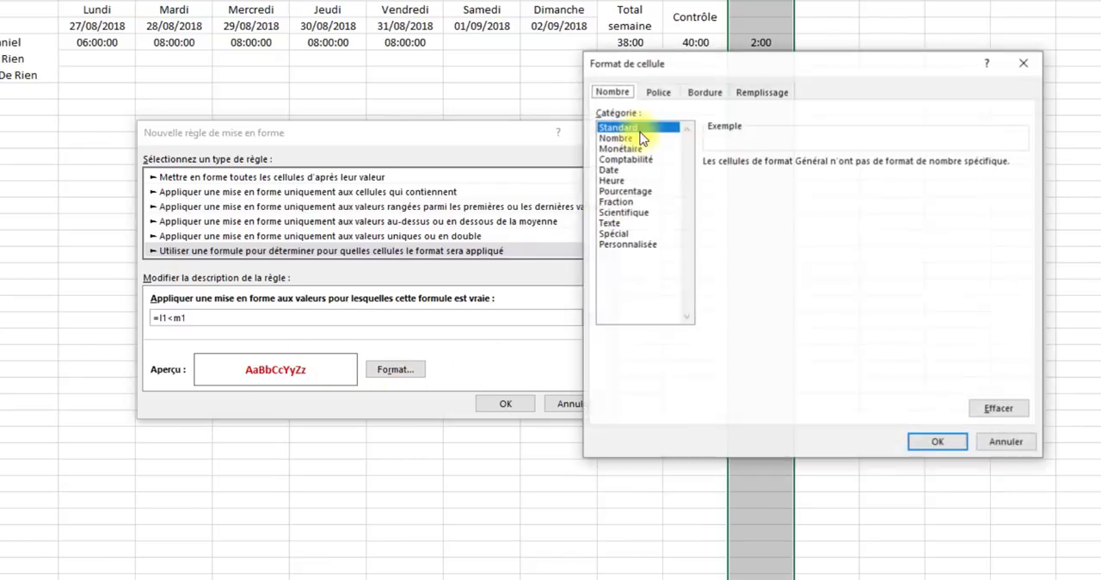
click(632, 243)
drag(1022, 215, 1022, 282)
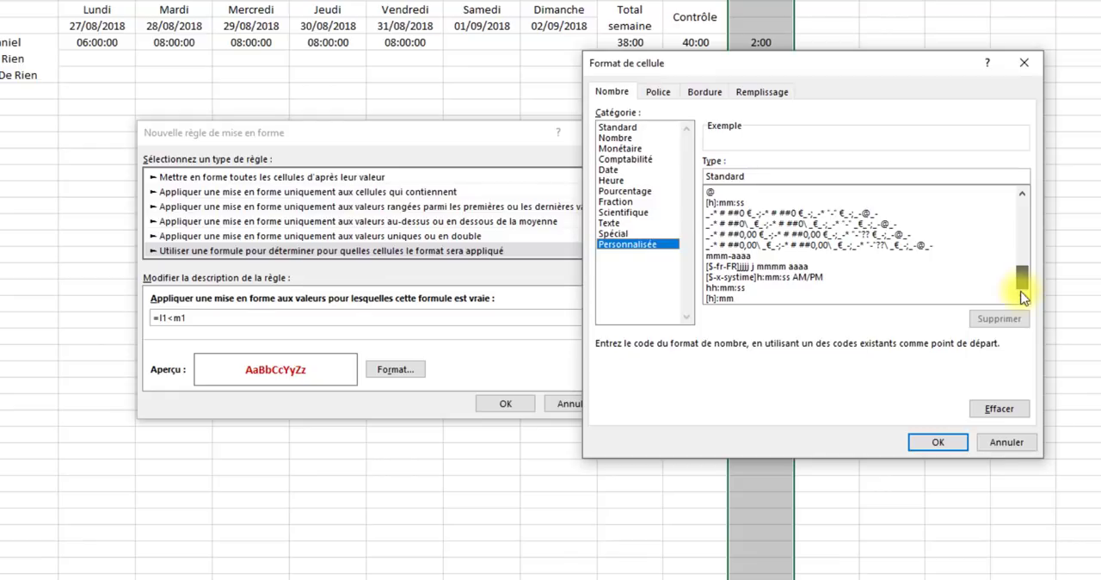
click(725, 299)
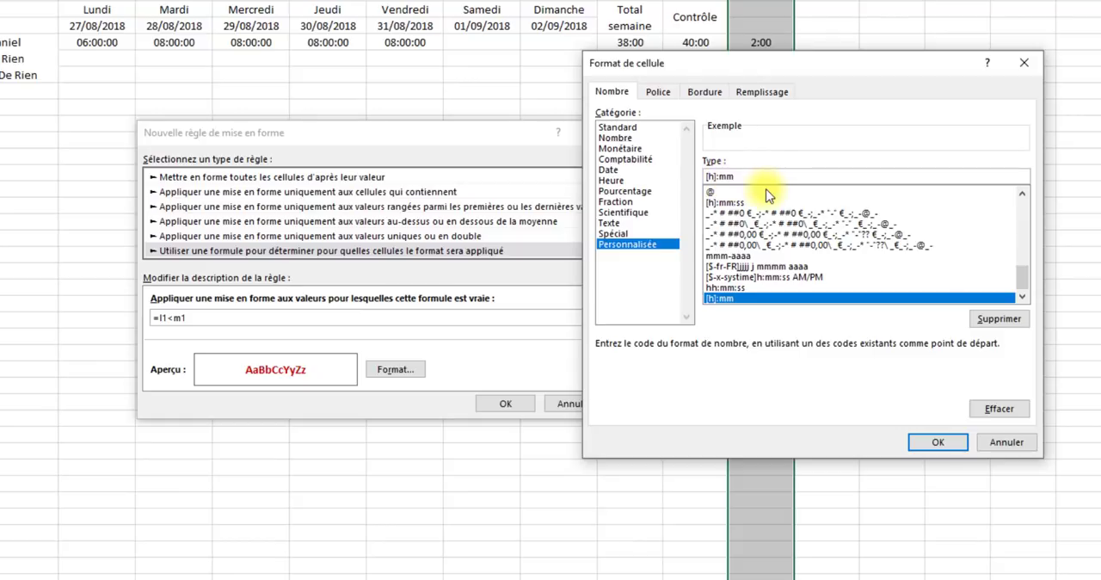
text(-)
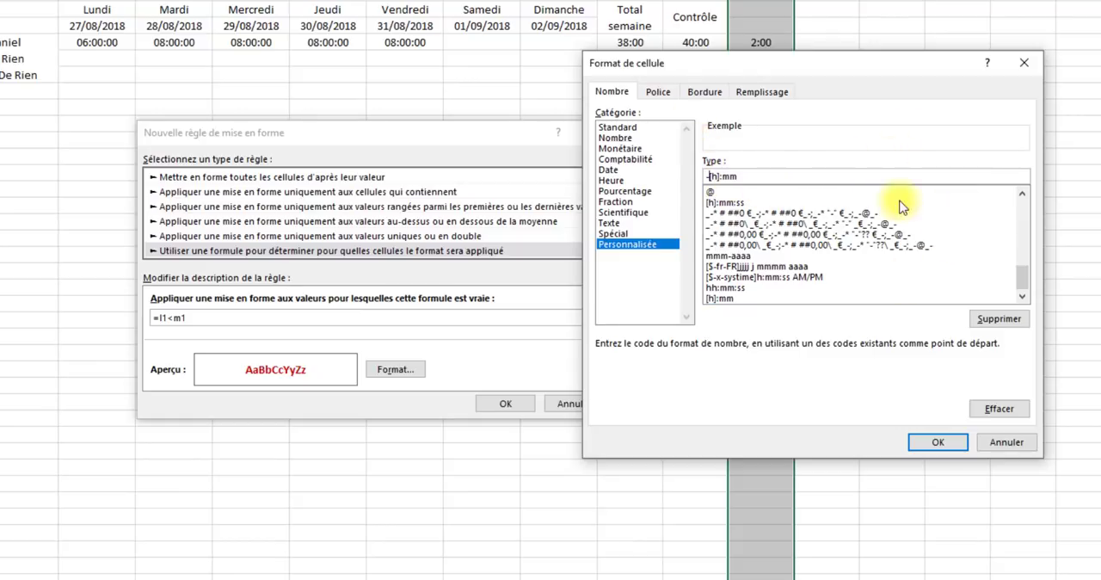
click(945, 444)
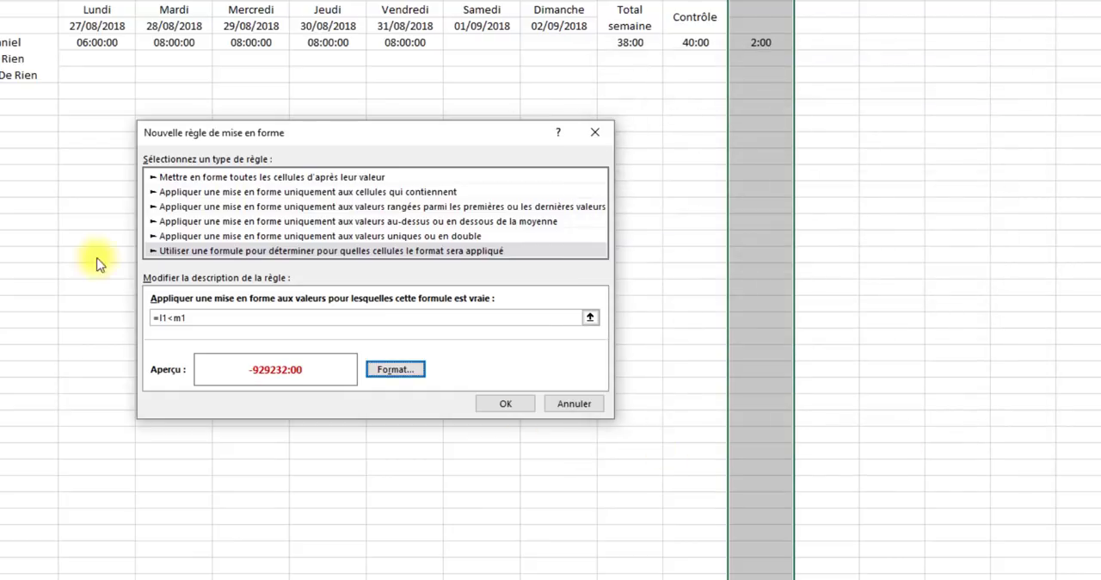
click(508, 404)
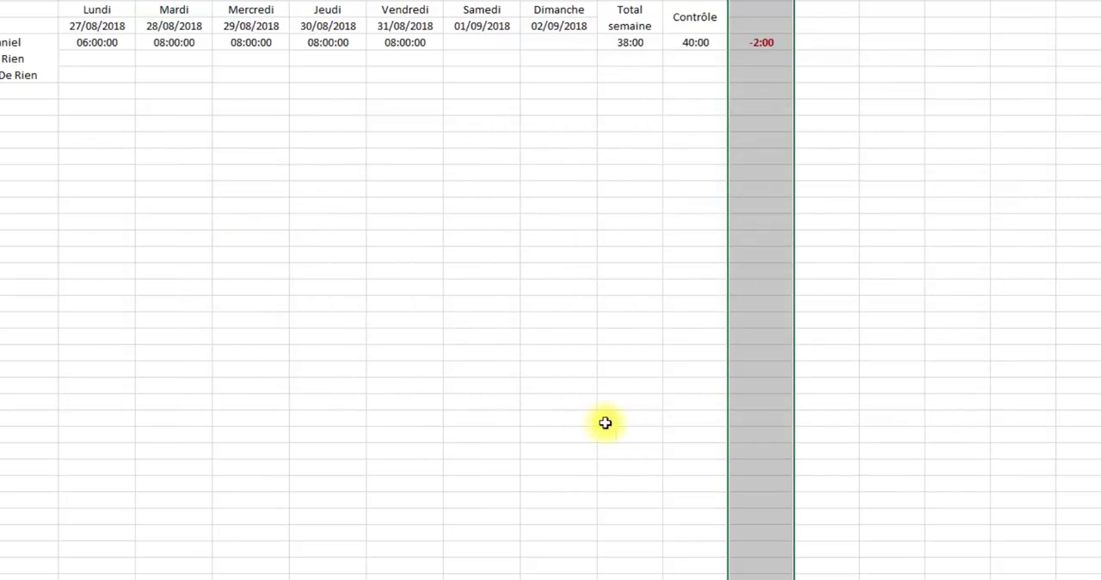
click(829, 110)
click(768, 42)
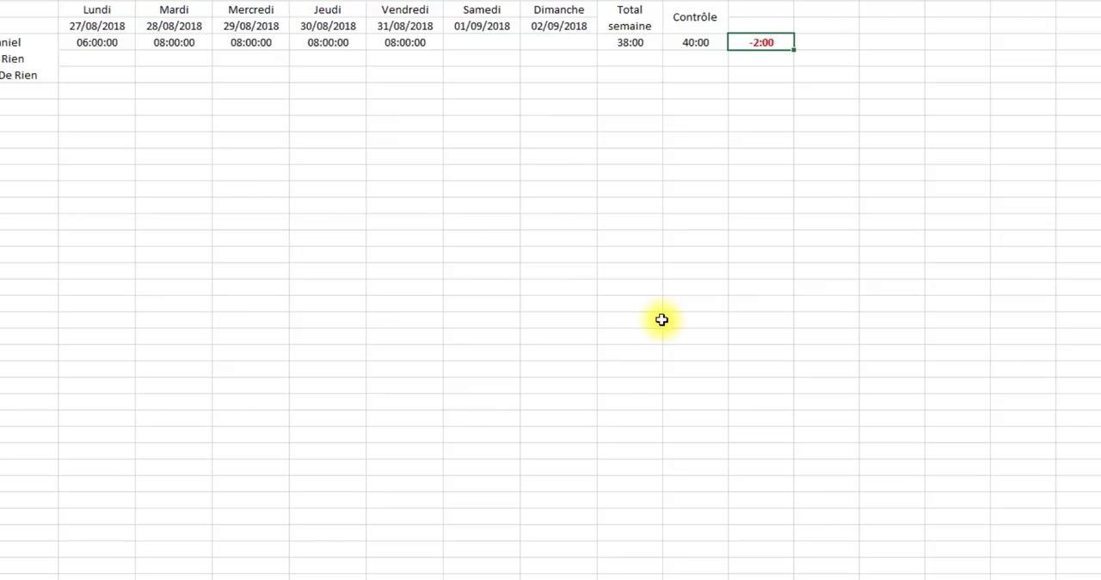
- Add a second formula-based conditional formatting rule for column N with the condition =l1>m1
click(762, 1)
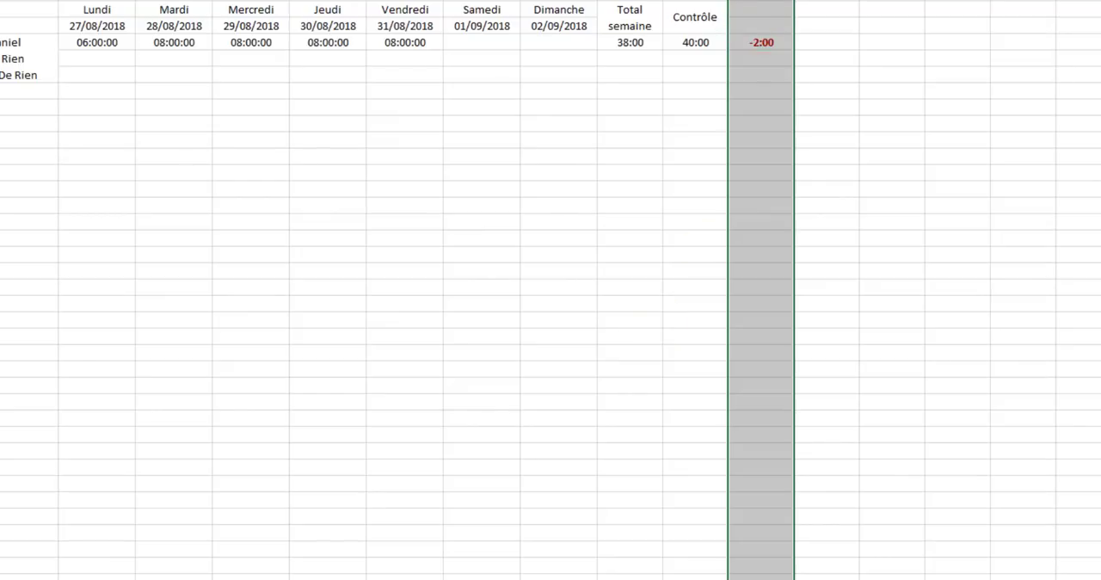
click(533, 1)
click(613, 130)
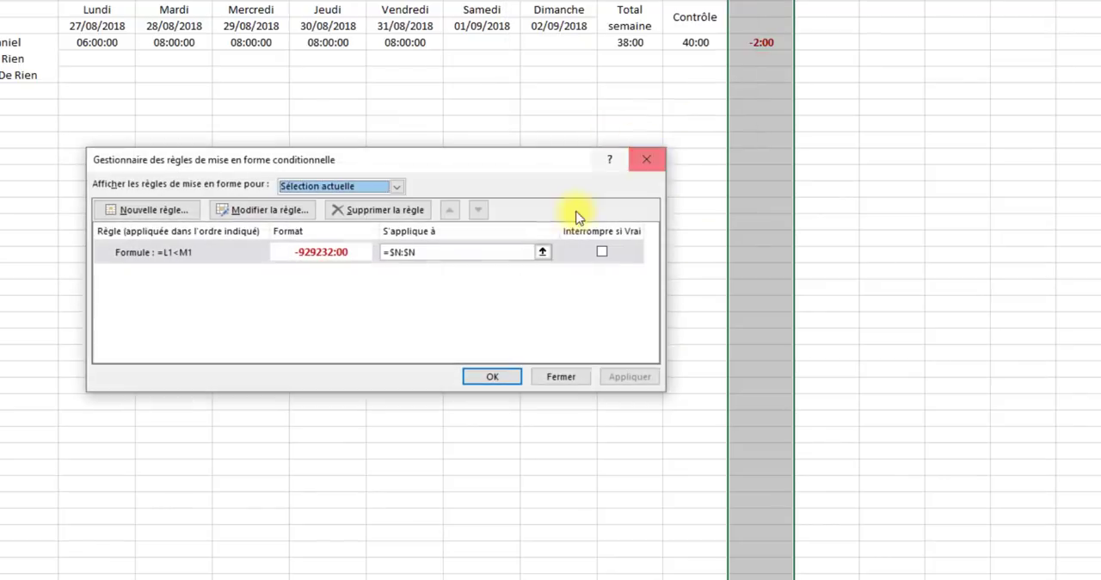
double_click(201, 252)
click(600, 128)
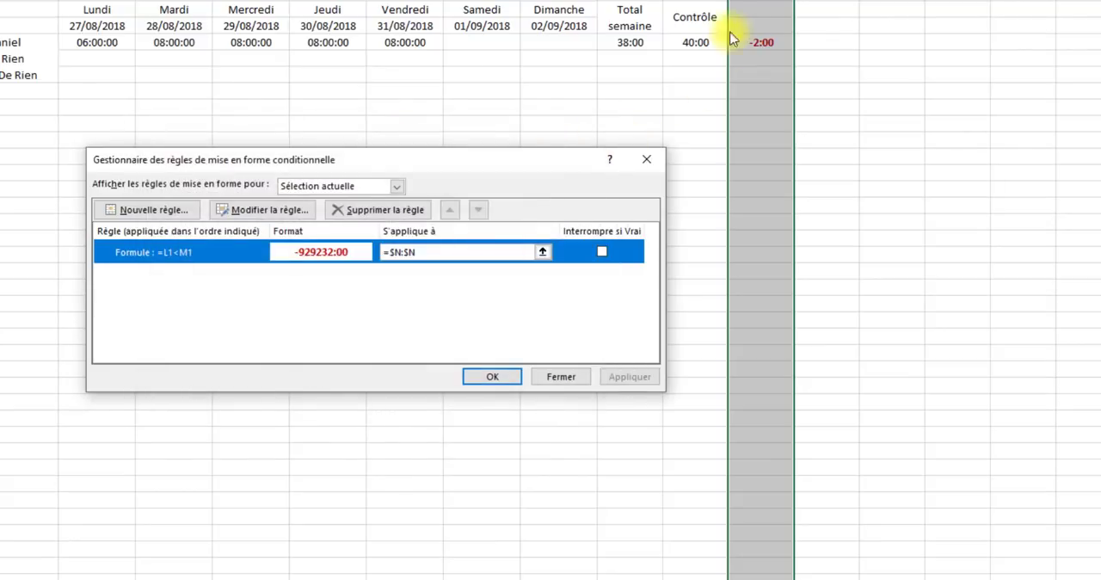
click(177, 212)
click(221, 233)
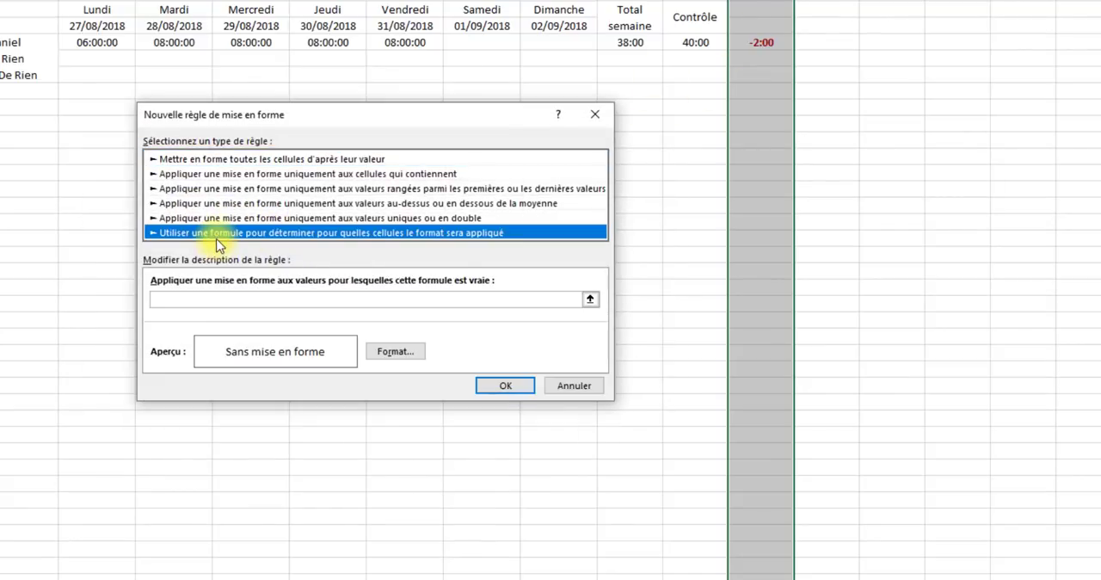
click(198, 302)
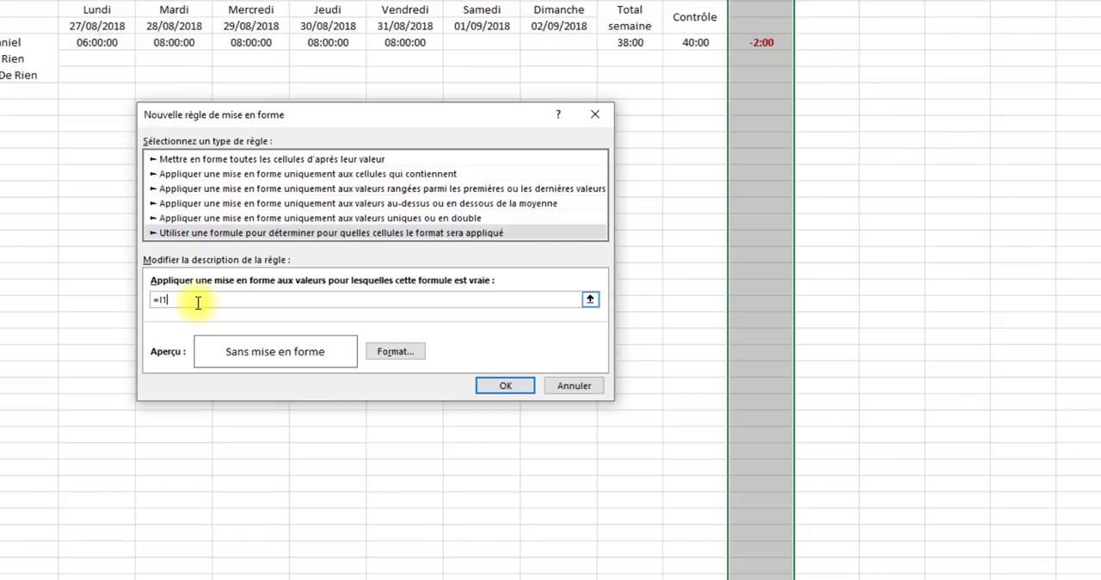
text(=I1>m1)
- Set the second rule's custom number format to +[h]:mm, based on the existing -[h]:mm format
click(404, 355)
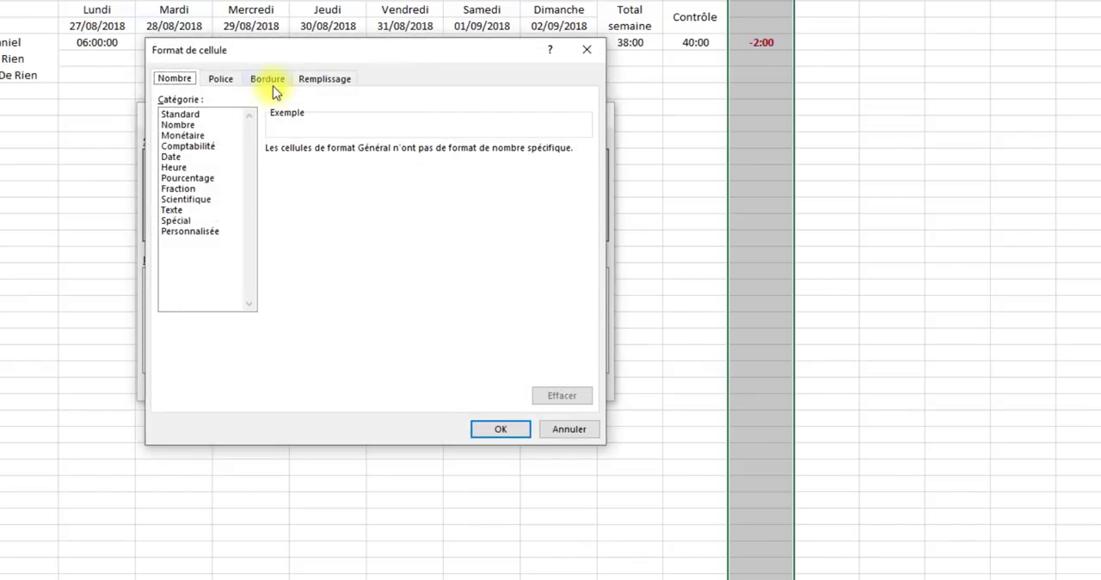
click(195, 231)
drag(590, 203, 409, 284)
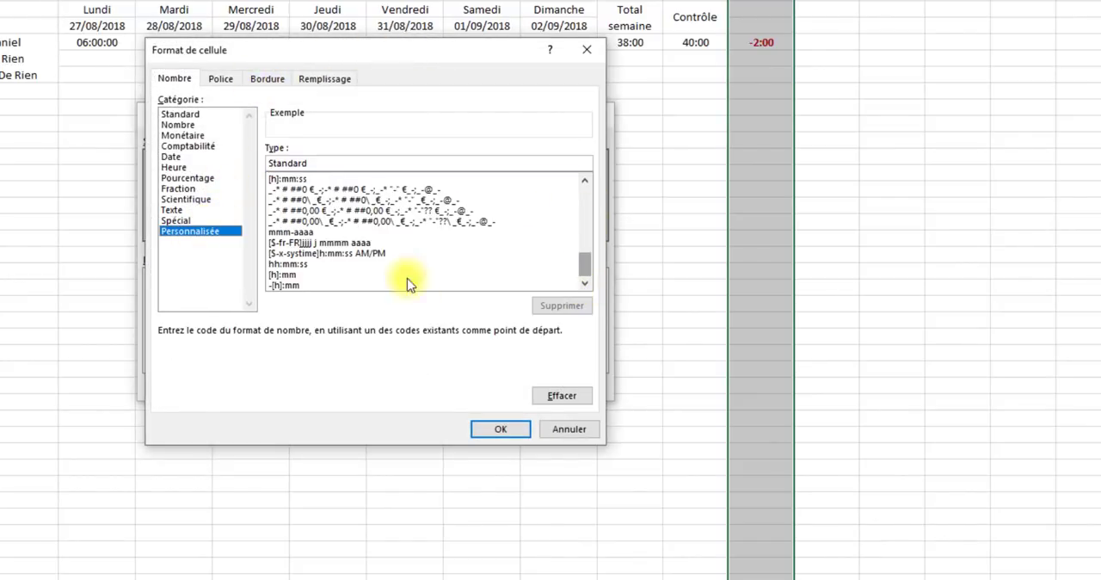
click(288, 285)
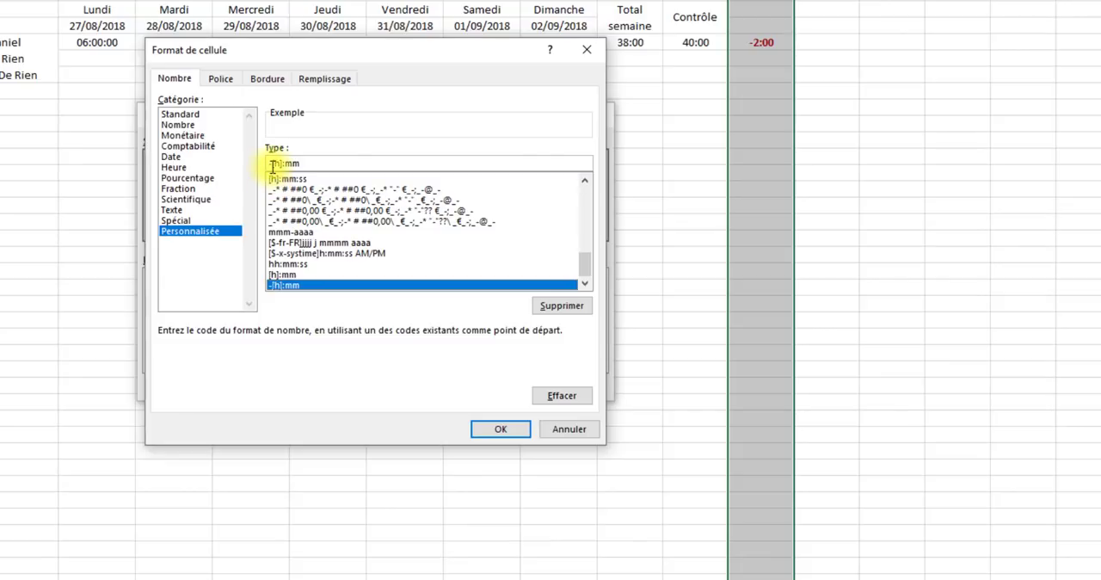
click(272, 163)
key(BackSpace)
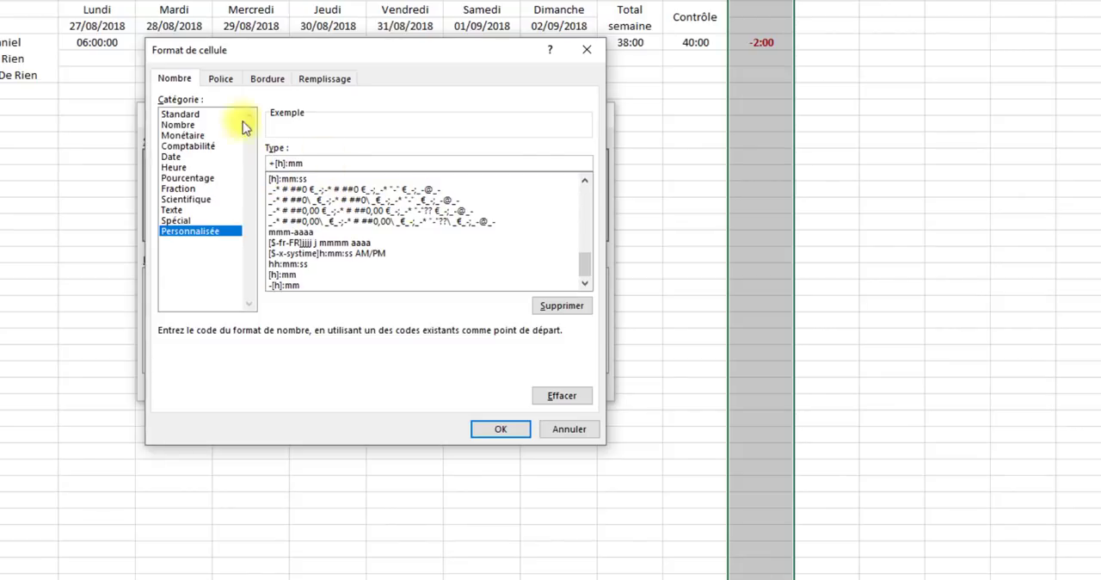
- Set the second rule's font to bold green and apply the rules to column N
click(221, 79)
click(419, 153)
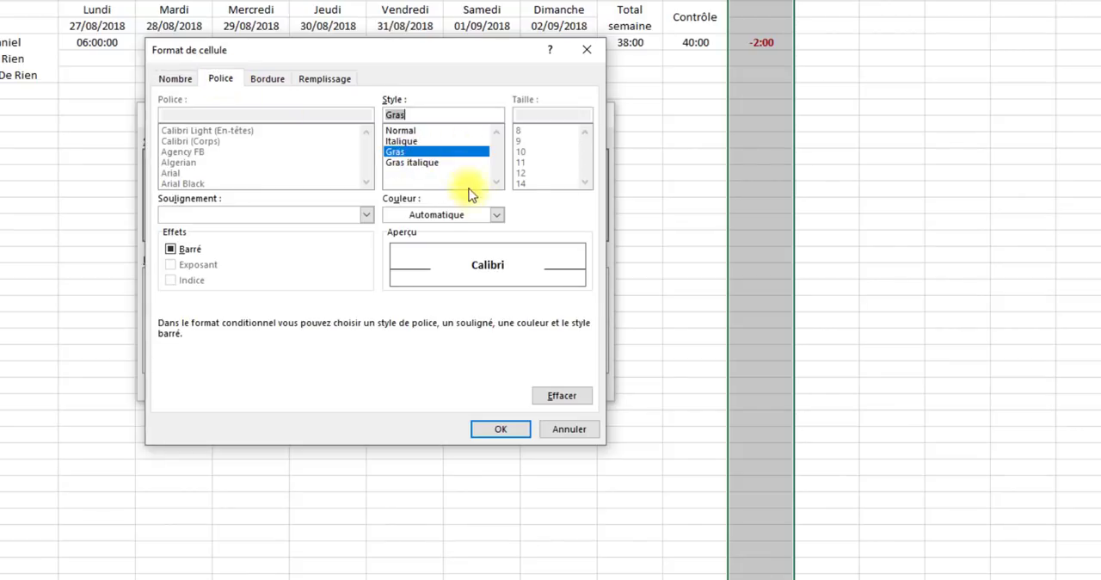
click(492, 215)
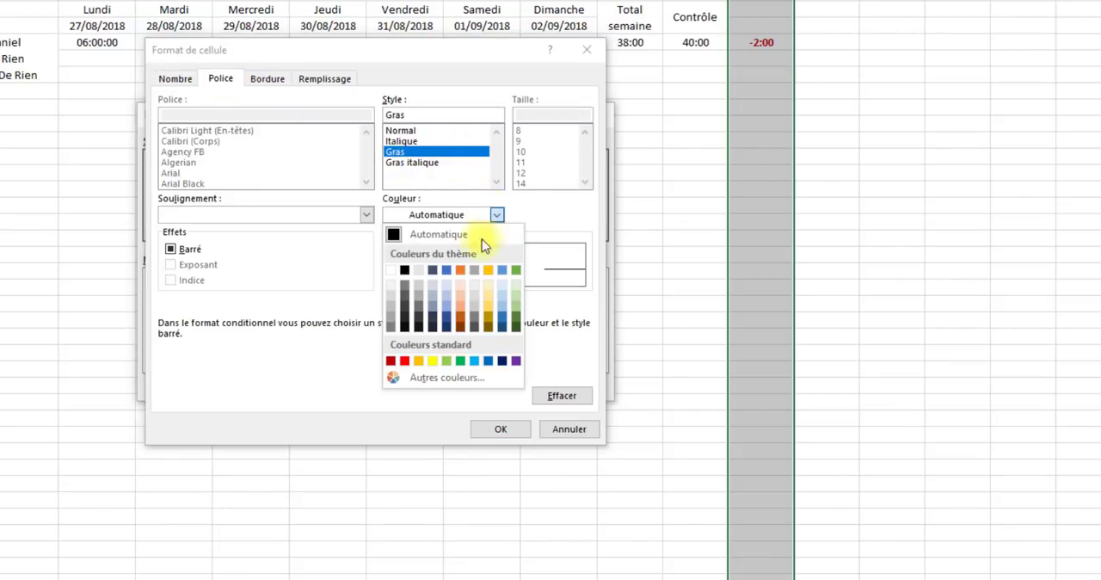
click(460, 362)
click(501, 429)
click(516, 386)
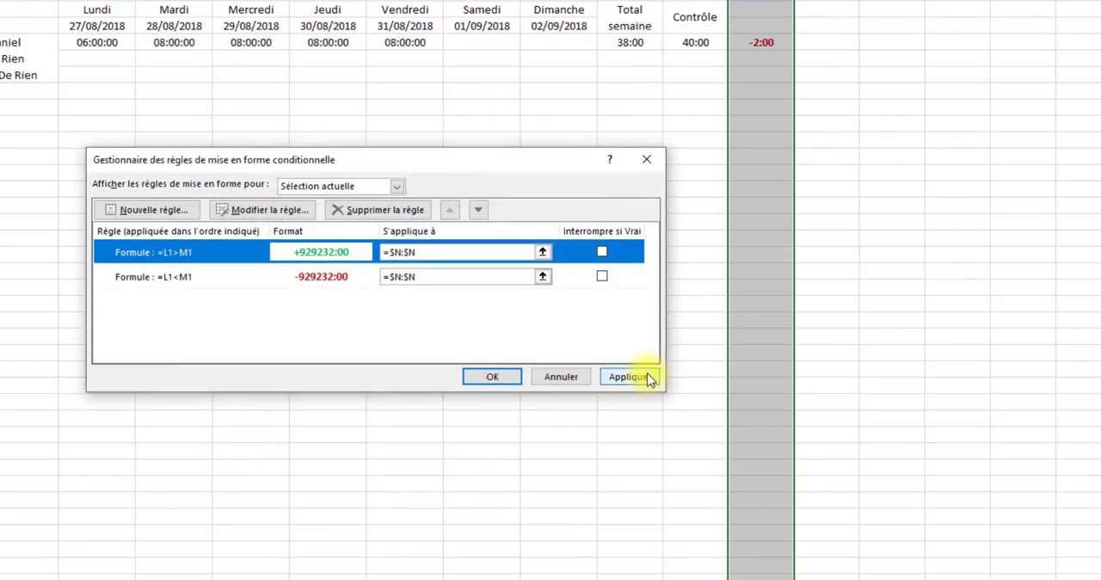
click(646, 378)
click(493, 379)
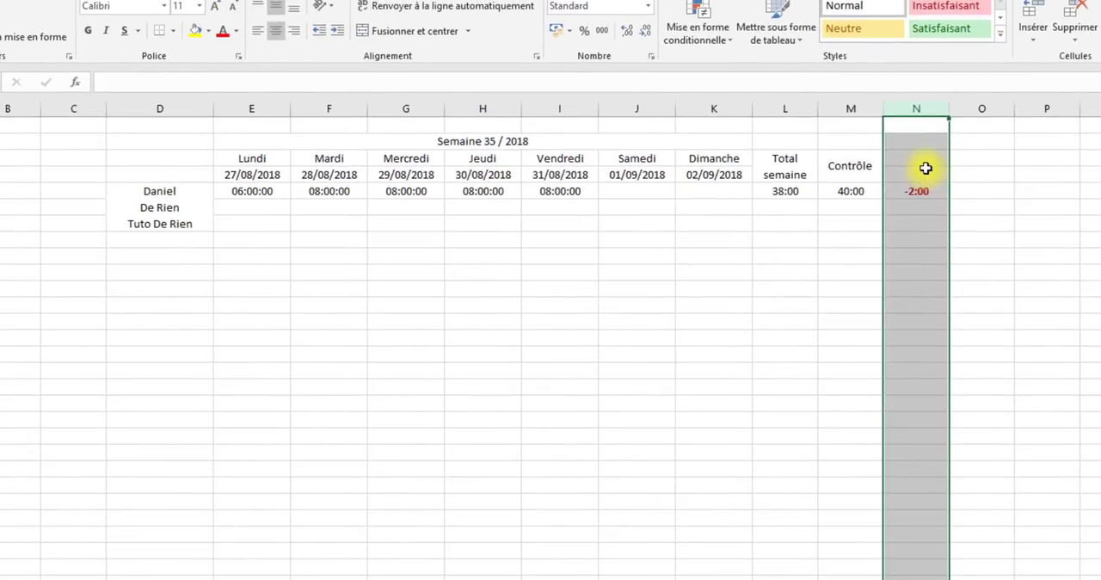
- Merge and centre the two header cells above the differences in column N and enter '+/- as the heading
click(764, 27)
click(397, 11)
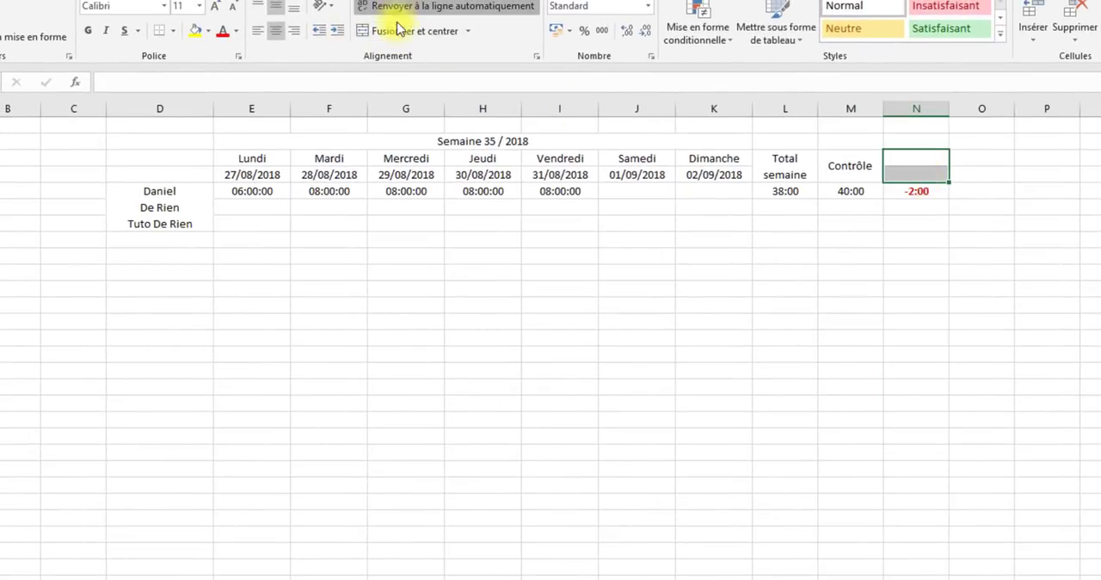
click(405, 30)
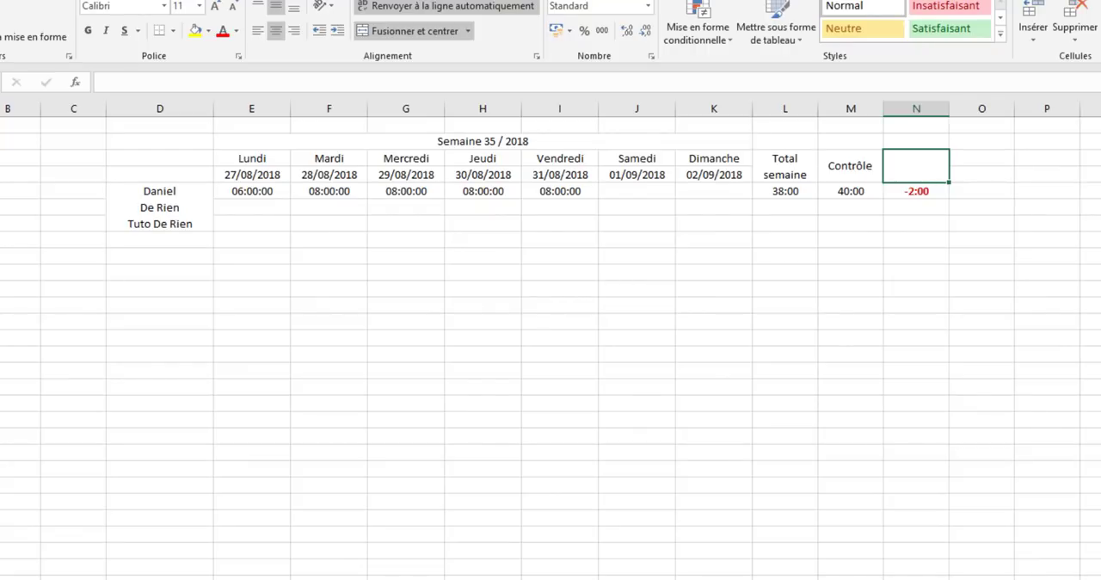
text(')
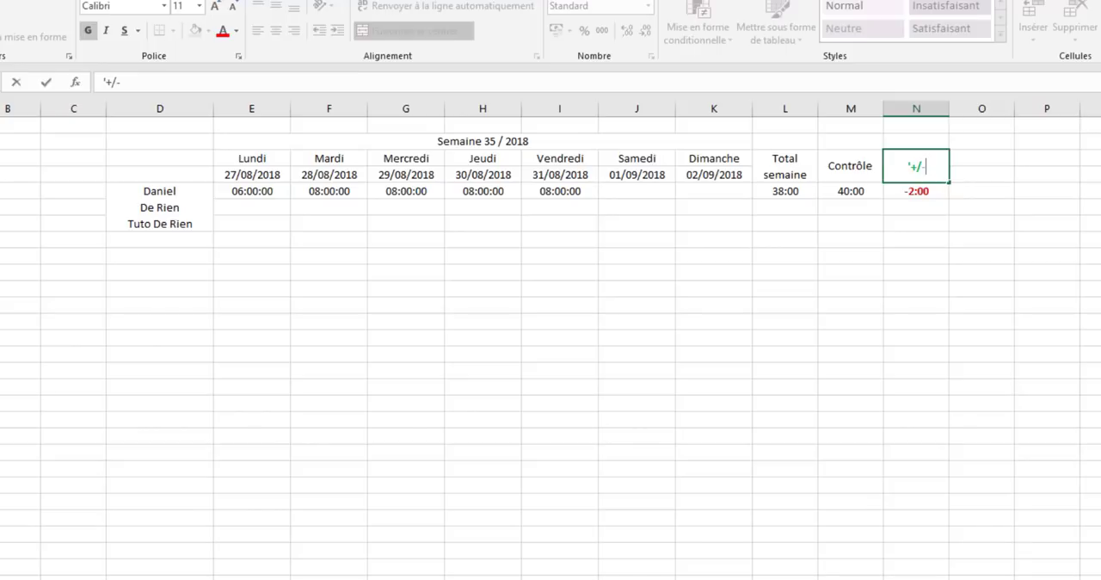
text(+/-)
key(Return)
click(940, 262)
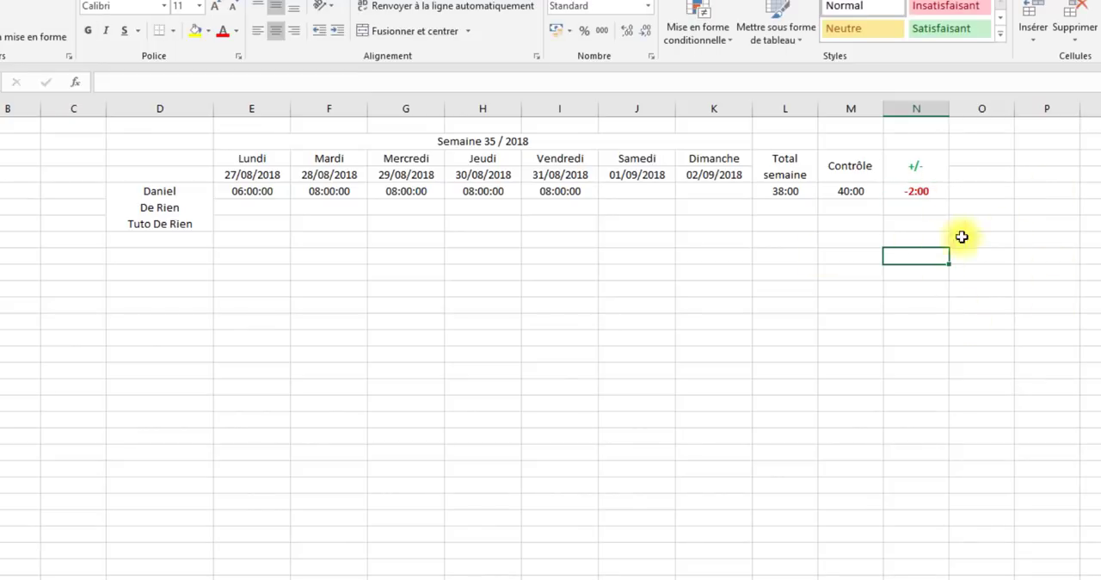
- Fill the row 7 formulas in columns E to N down the rows below and check the second employee's daily hours and weekly total
click(1007, 222)
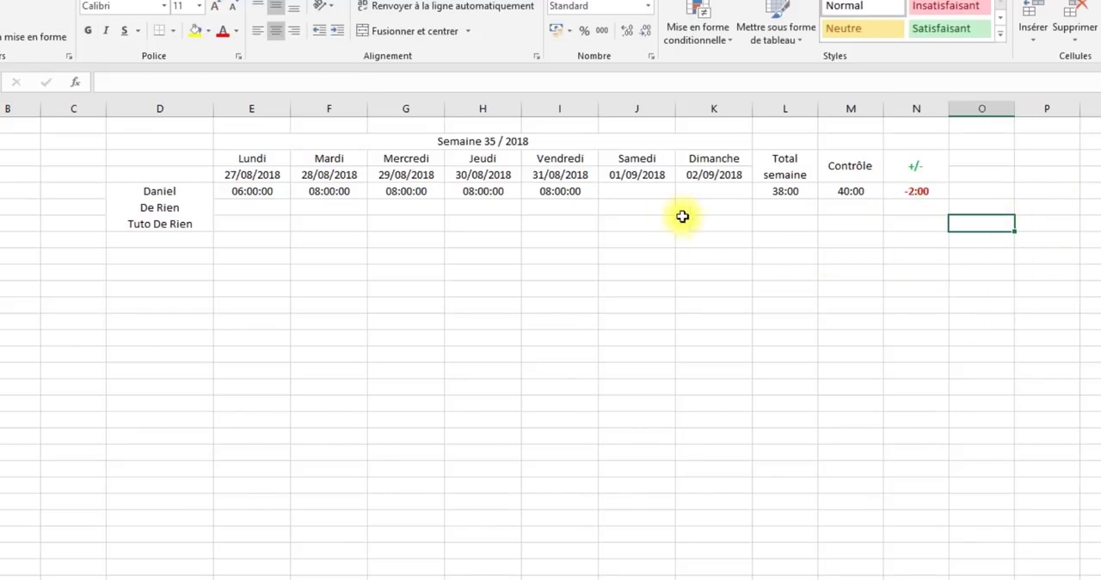
click(787, 192)
click(852, 187)
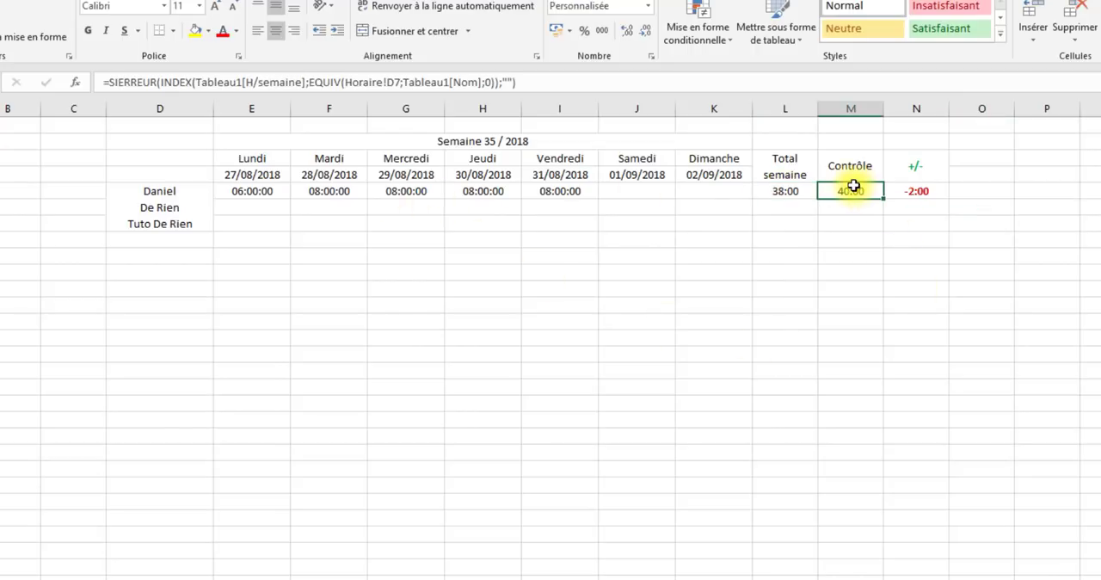
click(911, 192)
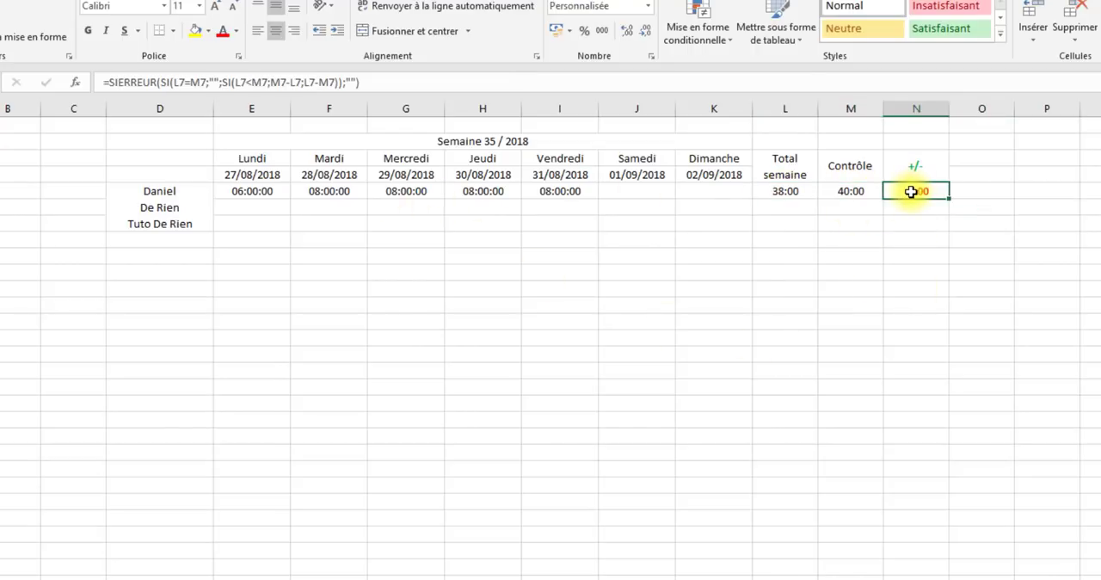
click(260, 192)
drag(260, 191, 930, 579)
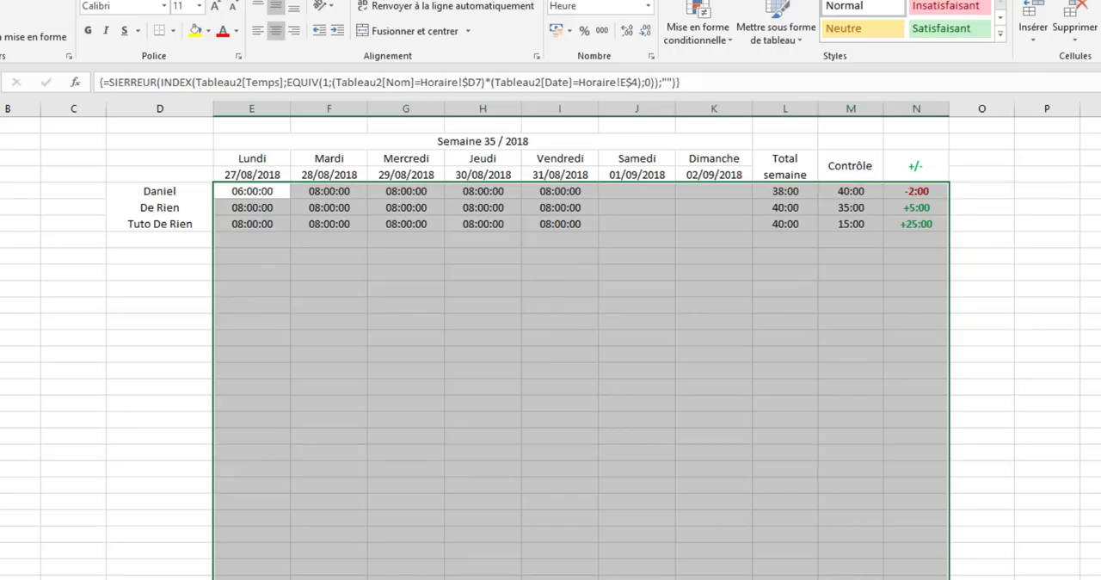
click(1041, 340)
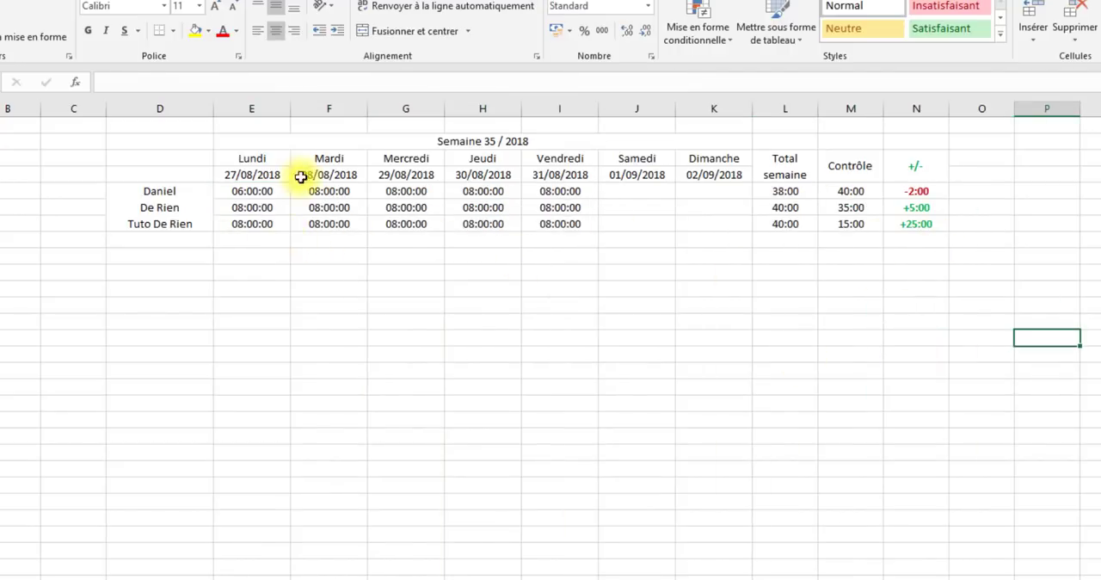
drag(259, 209, 601, 212)
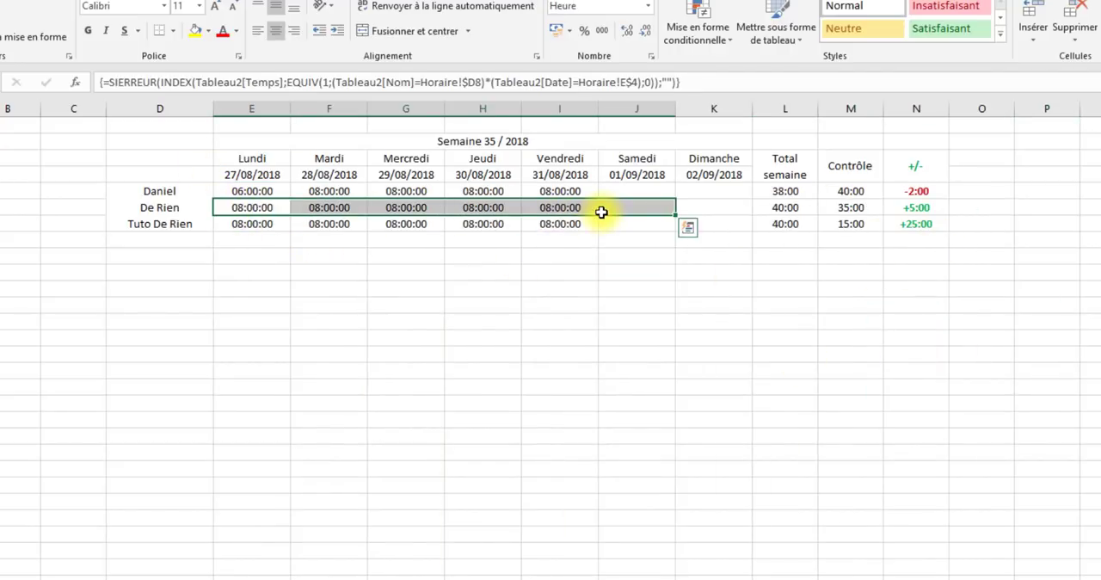
click(785, 209)
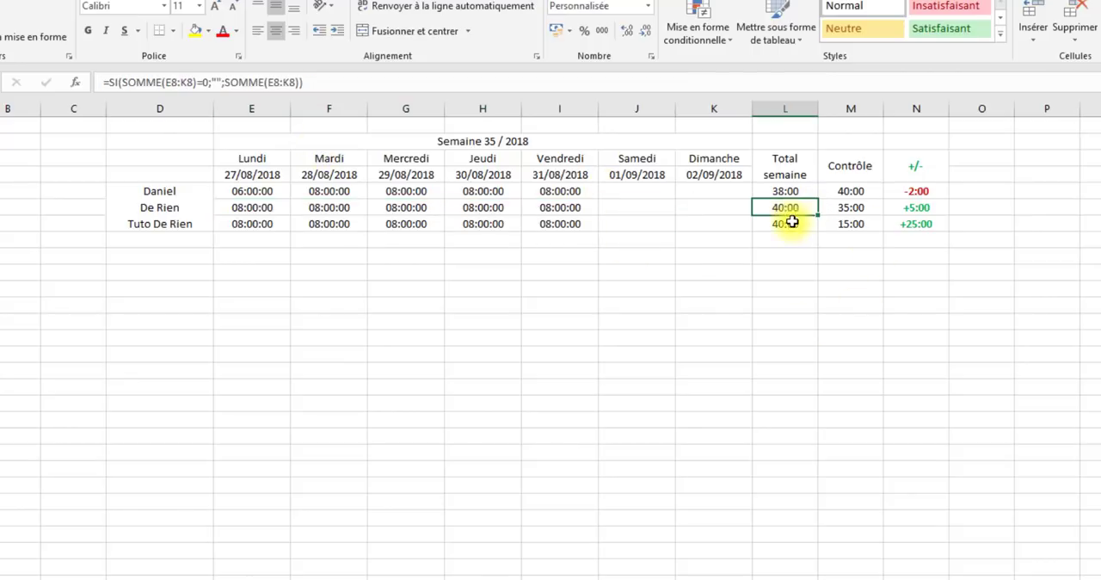
- Compare the second employee's weekly total, contracted hours and difference in row 8
click(849, 208)
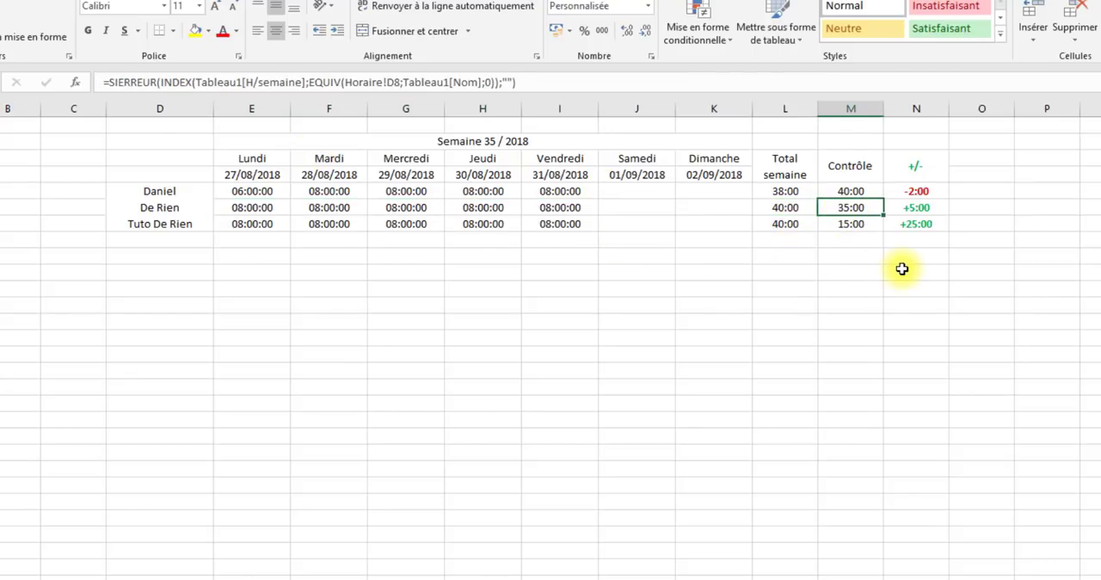
click(794, 215)
click(869, 206)
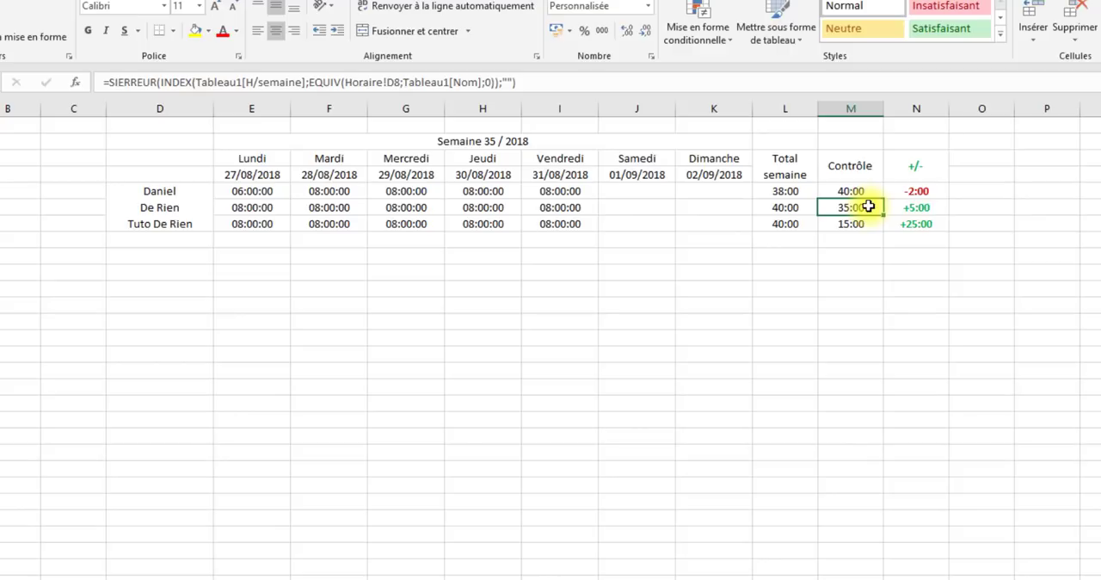
click(923, 207)
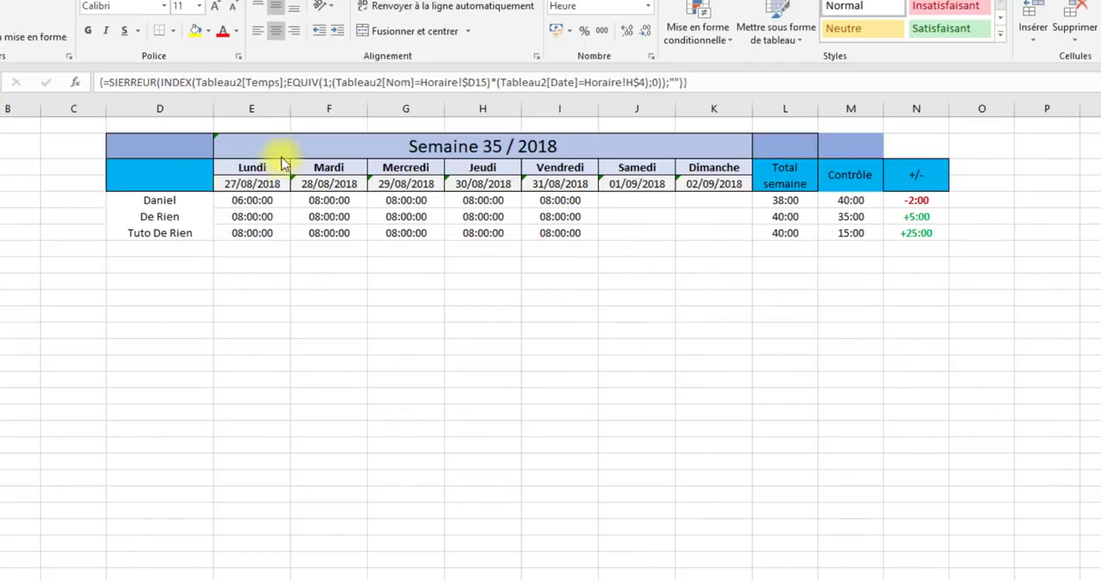
- Ignore the error indicators on the week title cell and on the Tuesday to Sunday dates in row 4
click(244, 142)
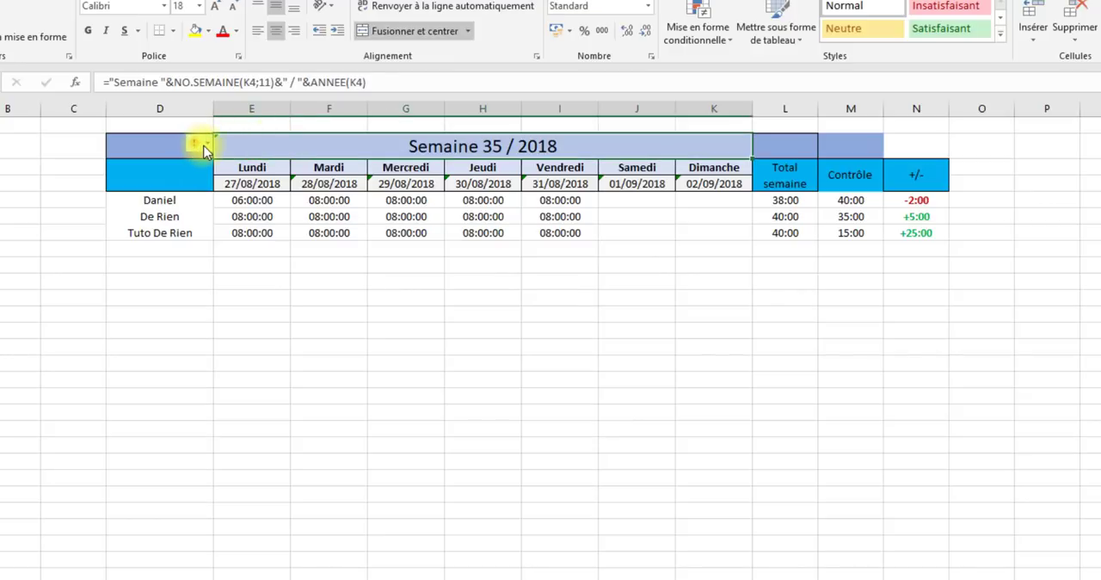
click(205, 146)
click(241, 216)
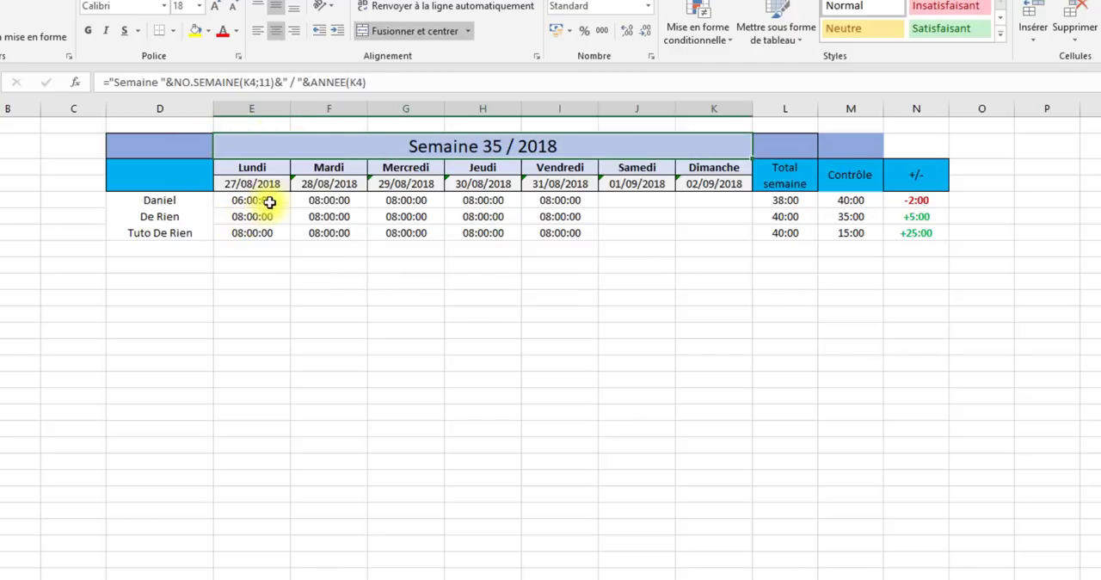
drag(314, 180, 711, 181)
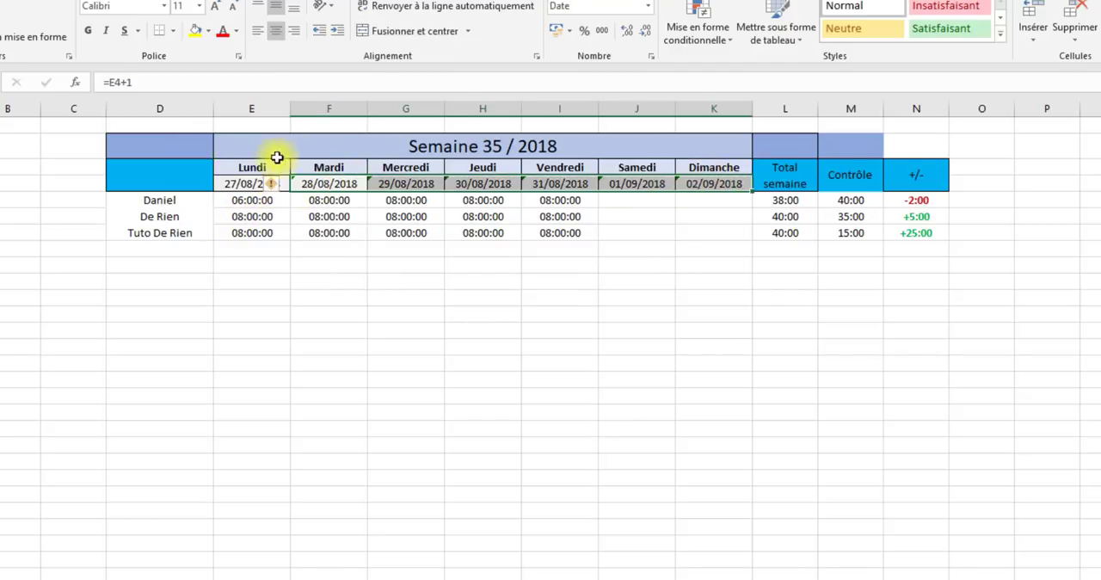
click(284, 183)
click(319, 269)
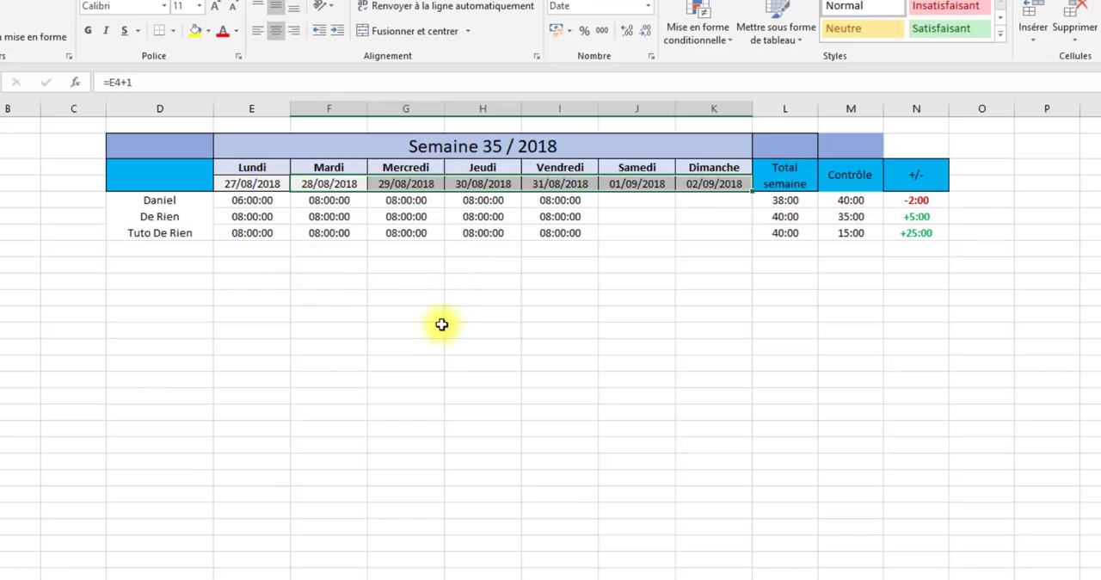
click(785, 444)
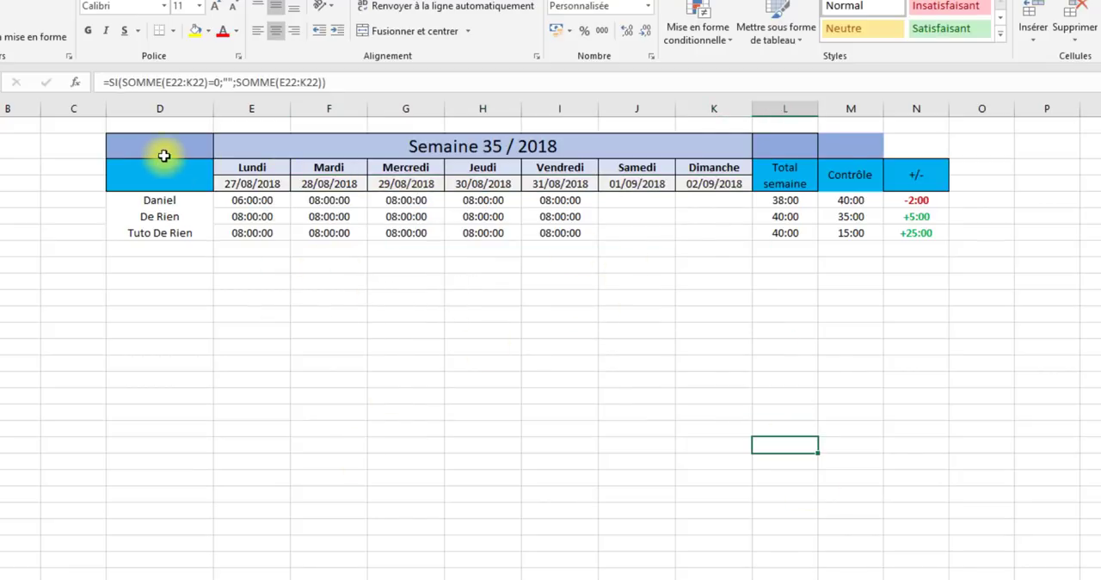
- Remove the fill colour from the empty cell above the Contrôle heading
click(829, 146)
right_click(829, 146)
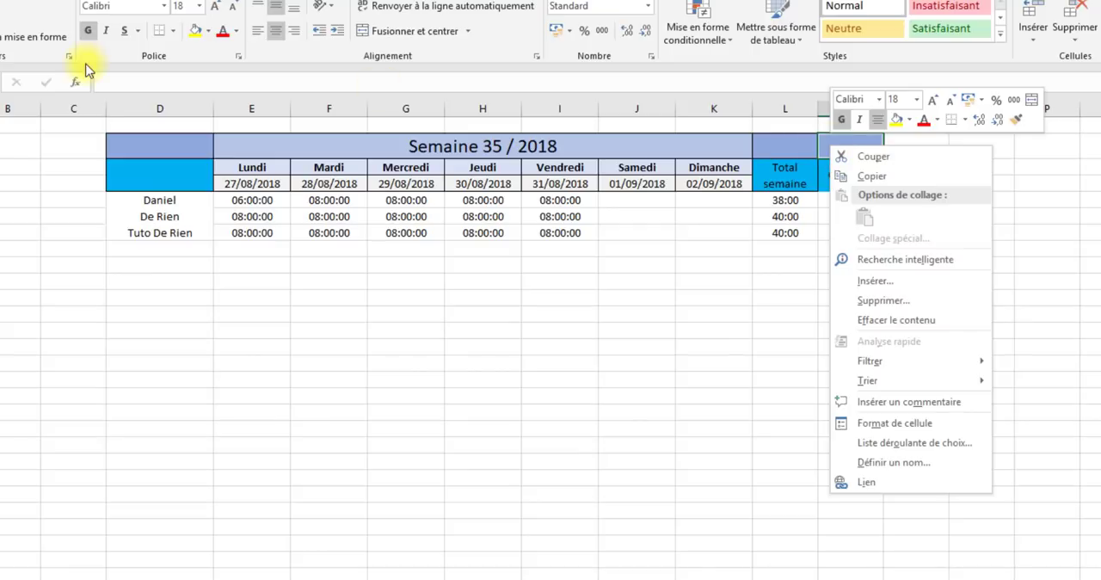
click(208, 31)
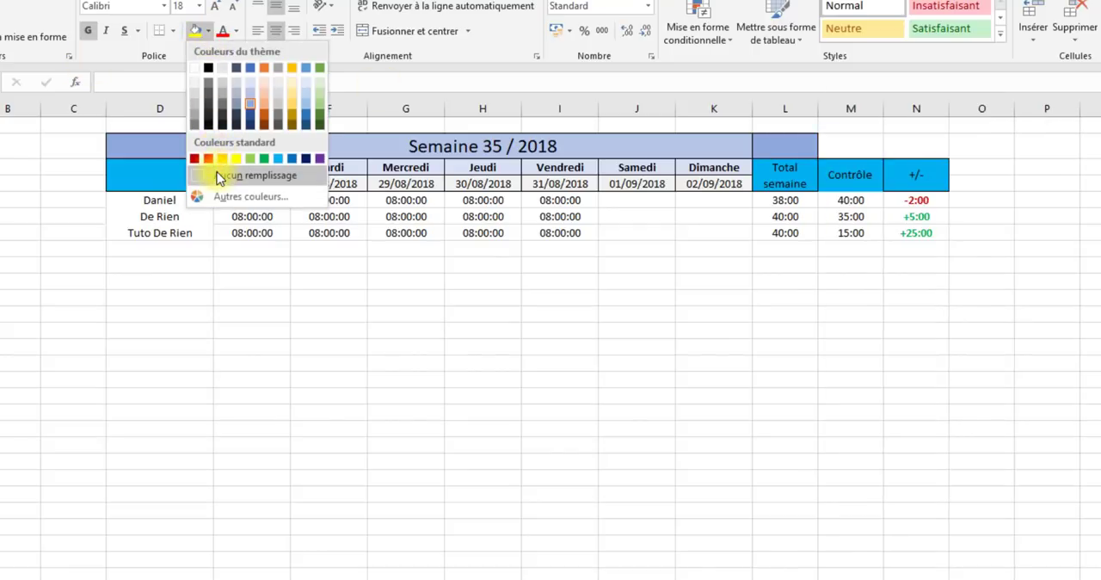
click(219, 243)
click(563, 379)
- Apply borders to the Contrôle heading cell
click(830, 175)
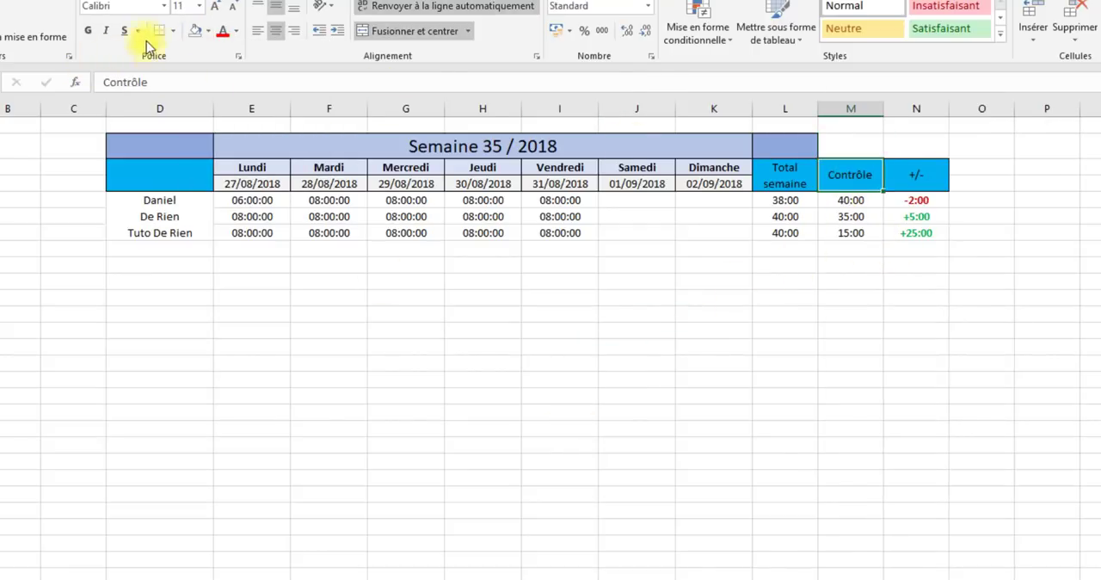
click(173, 32)
click(193, 169)
click(982, 526)
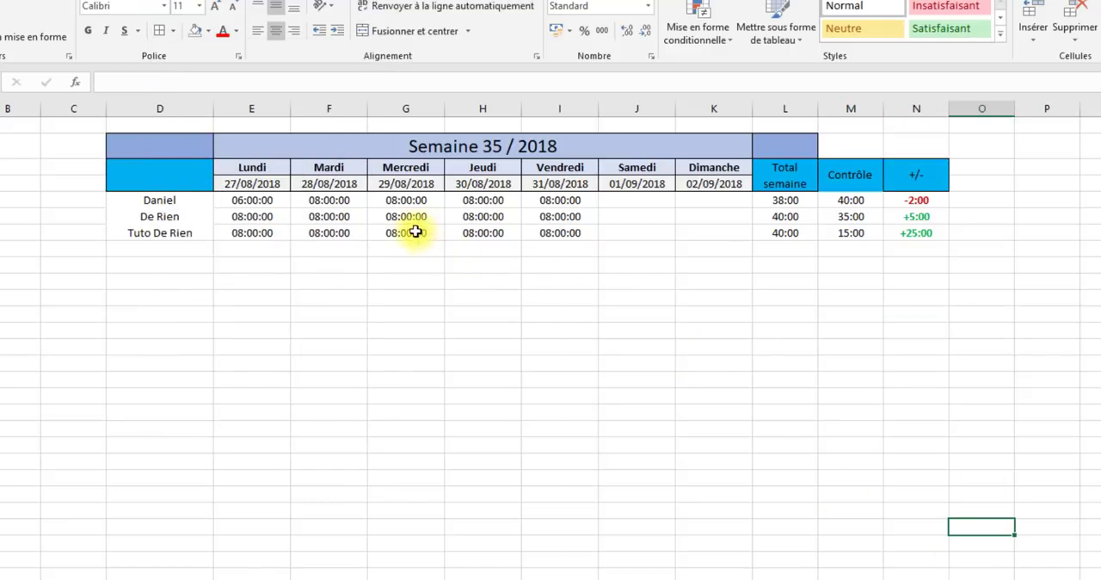
click(162, 193)
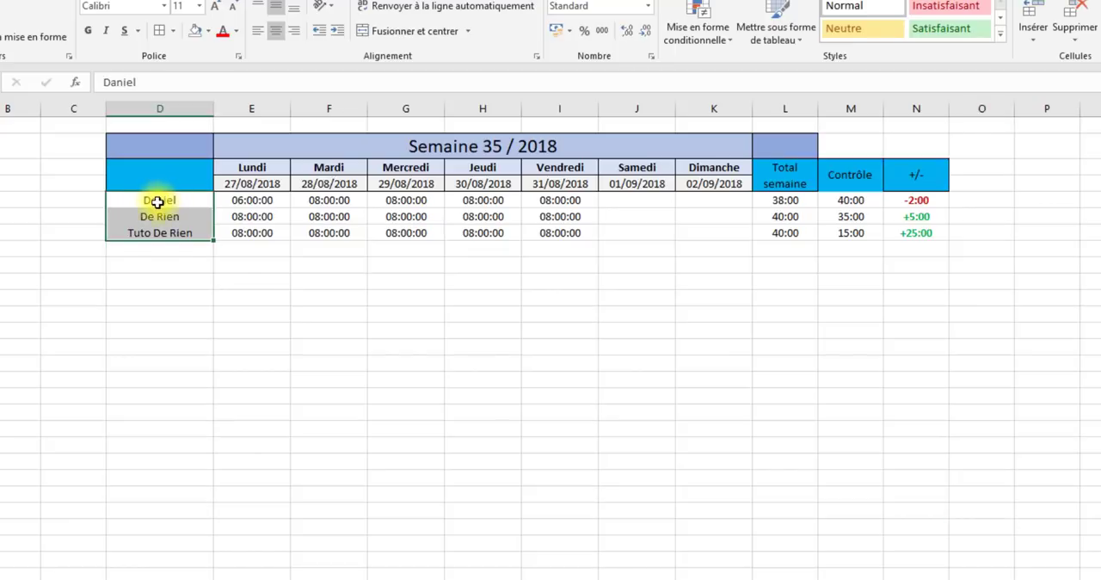
click(157, 201)
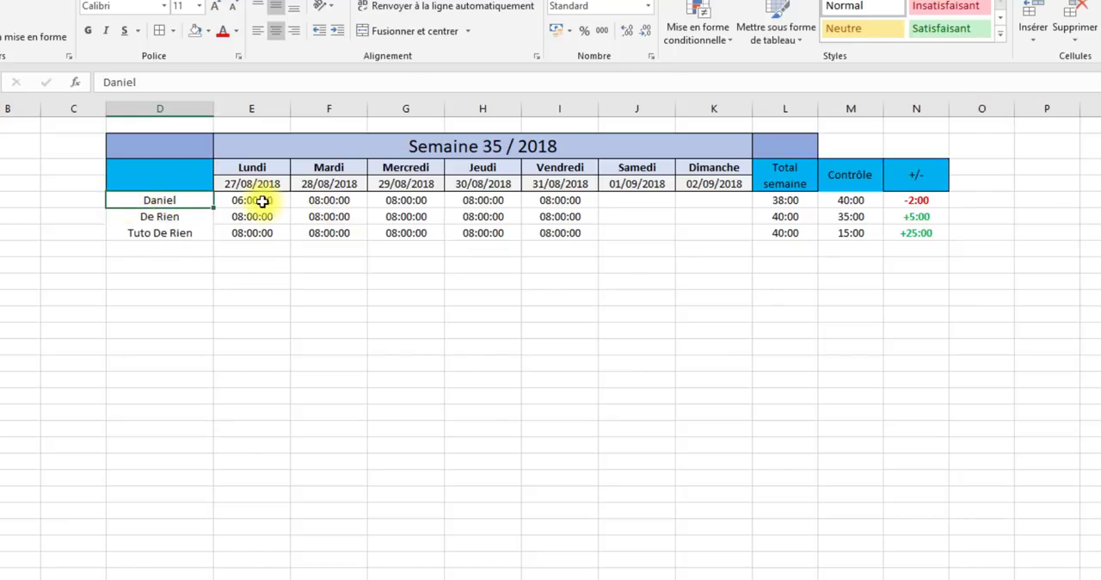
drag(263, 200, 903, 204)
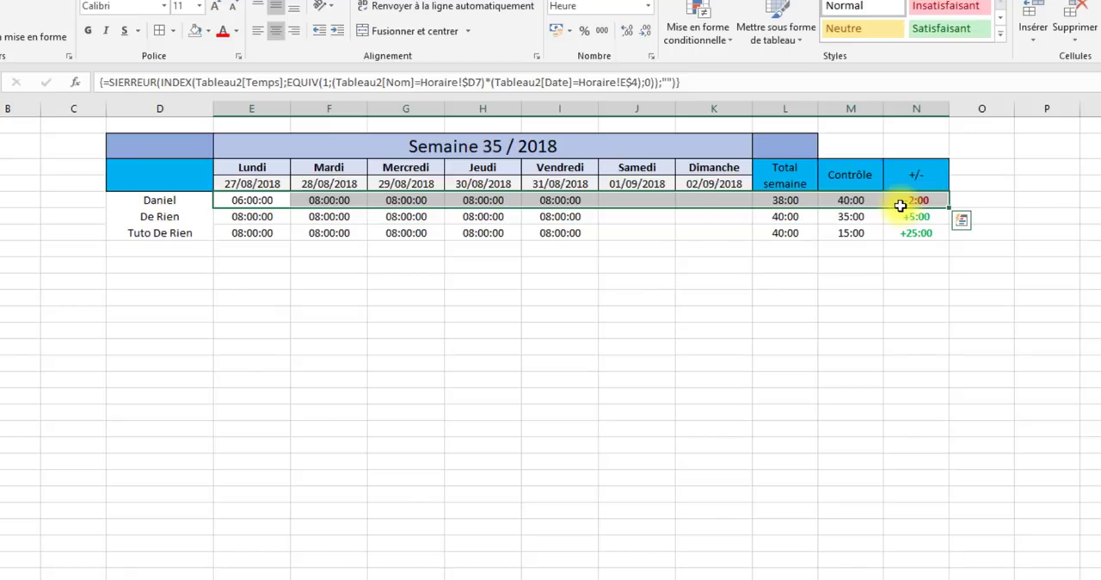
click(166, 219)
click(152, 107)
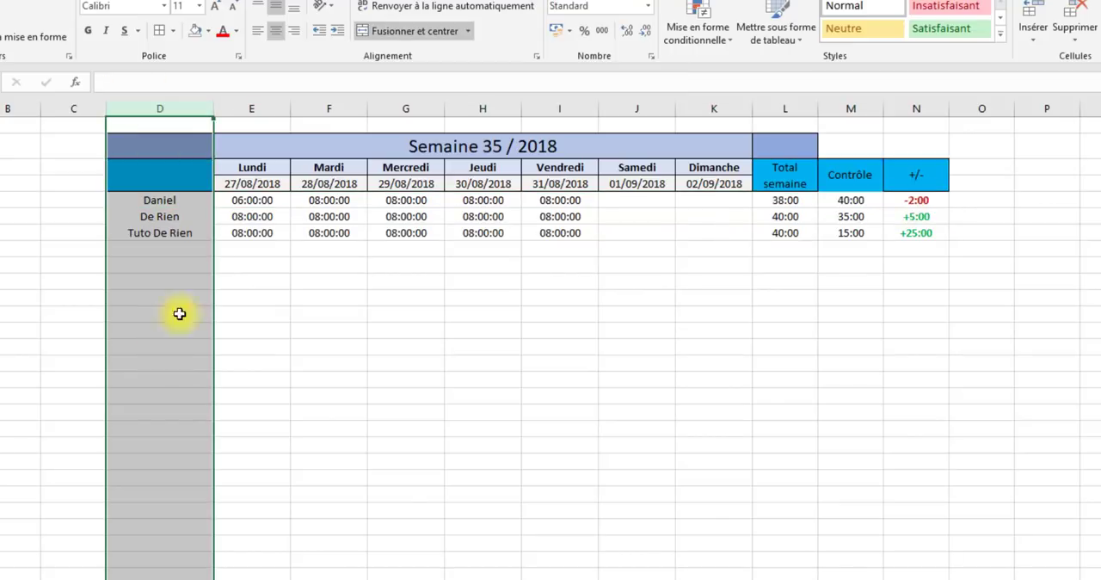
click(172, 248)
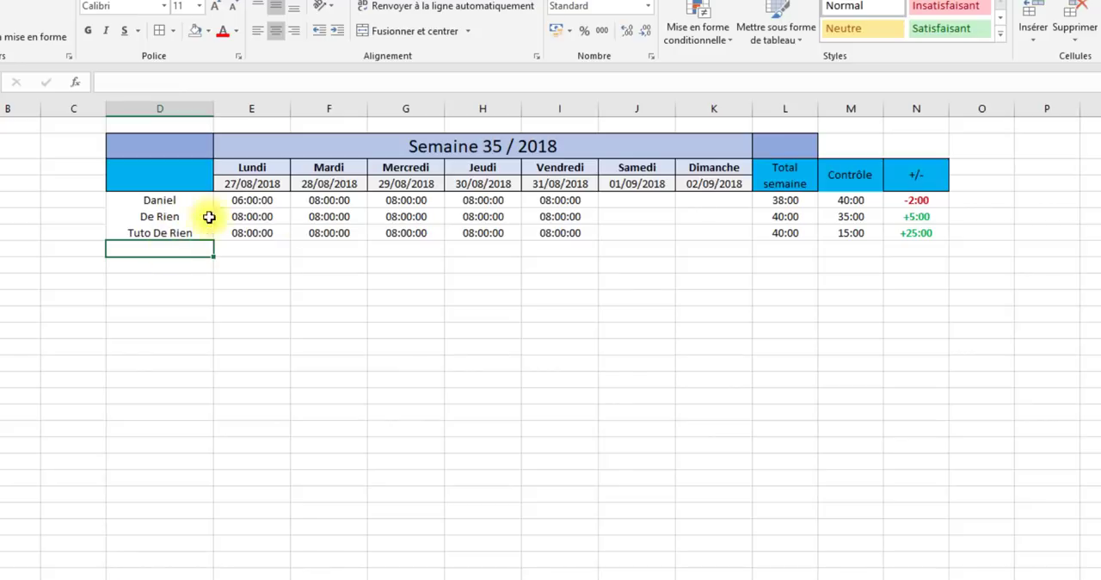
drag(168, 211, 914, 231)
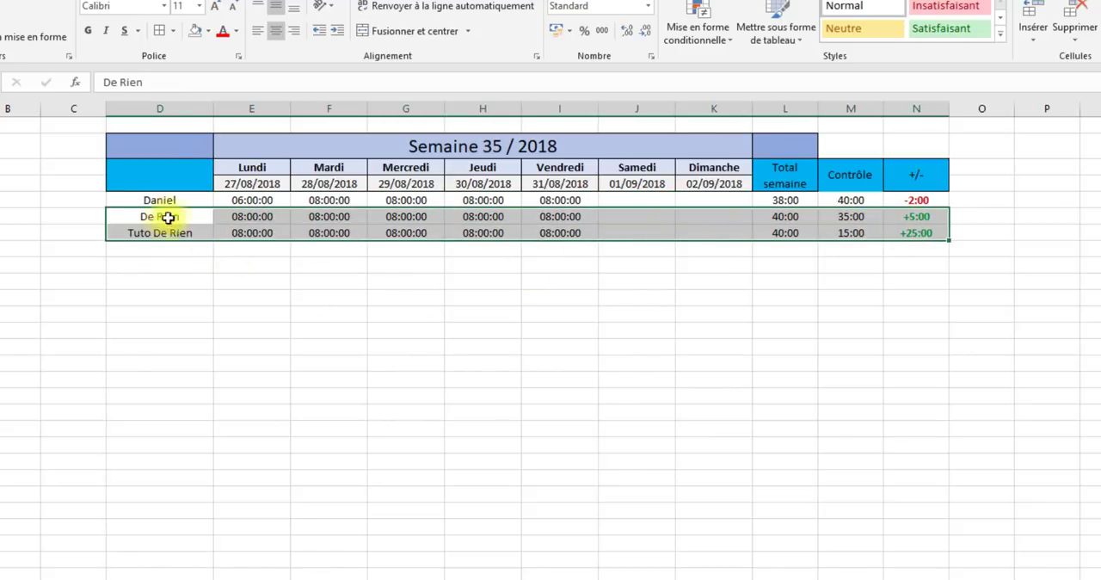
- Start a formula-based conditional formatting rule for columns D to N, entering the beginning of its condition, =$d1<>
drag(143, 106, 915, 123)
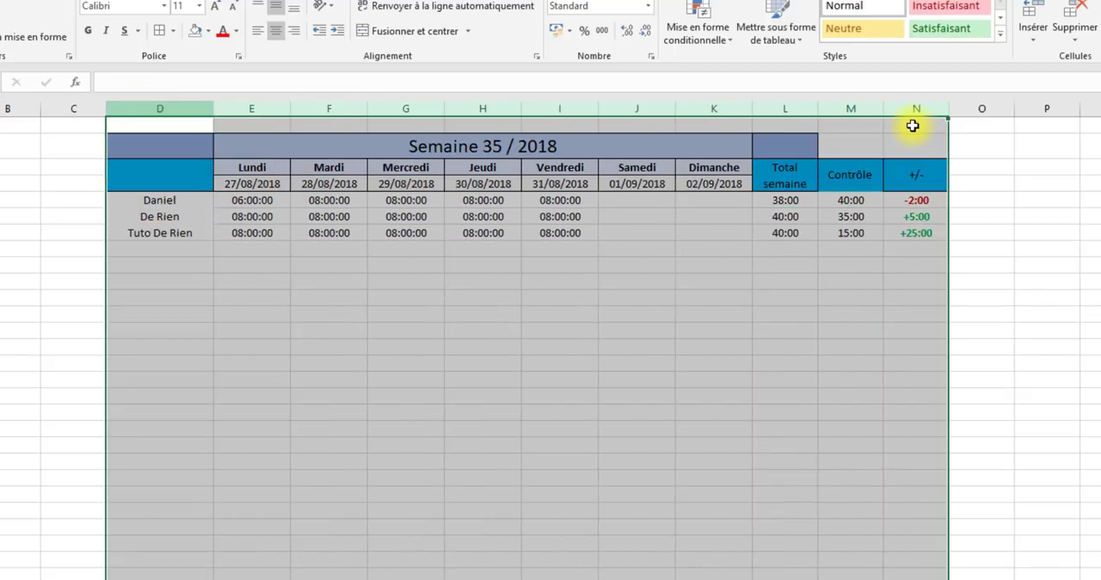
click(699, 27)
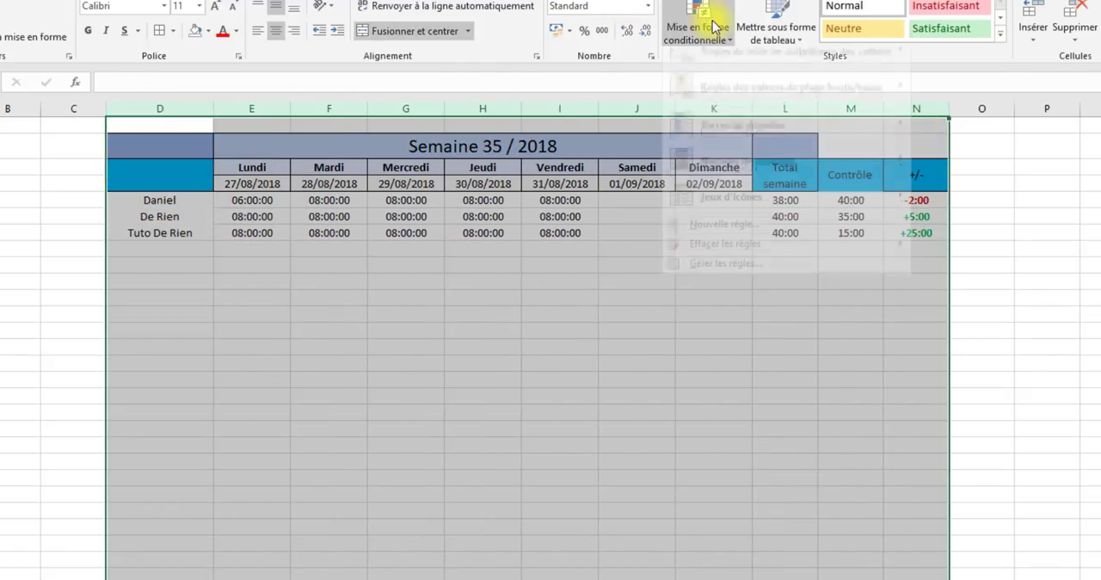
click(781, 240)
click(534, 381)
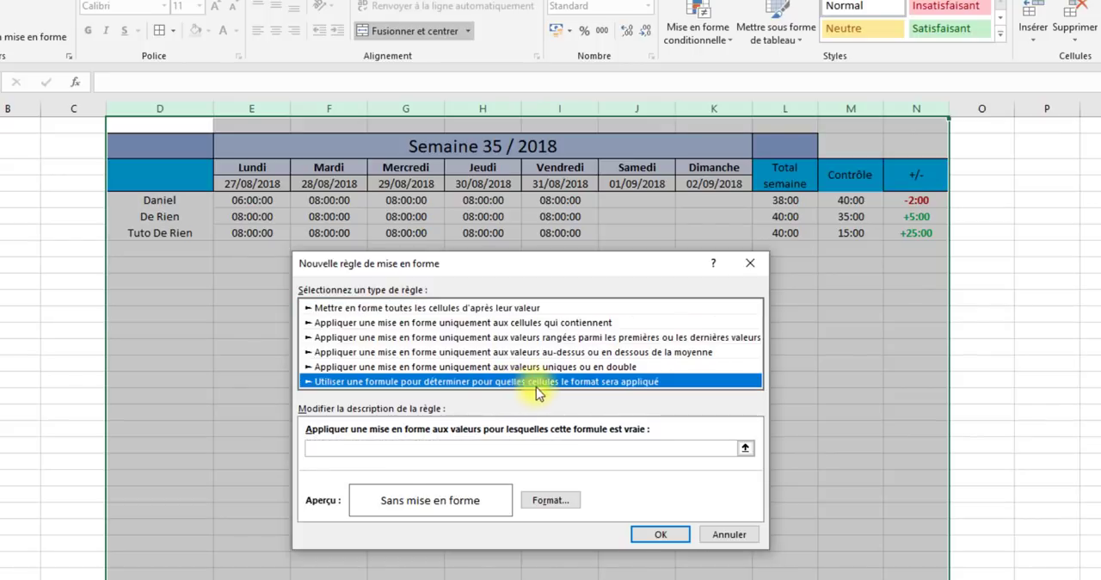
click(467, 446)
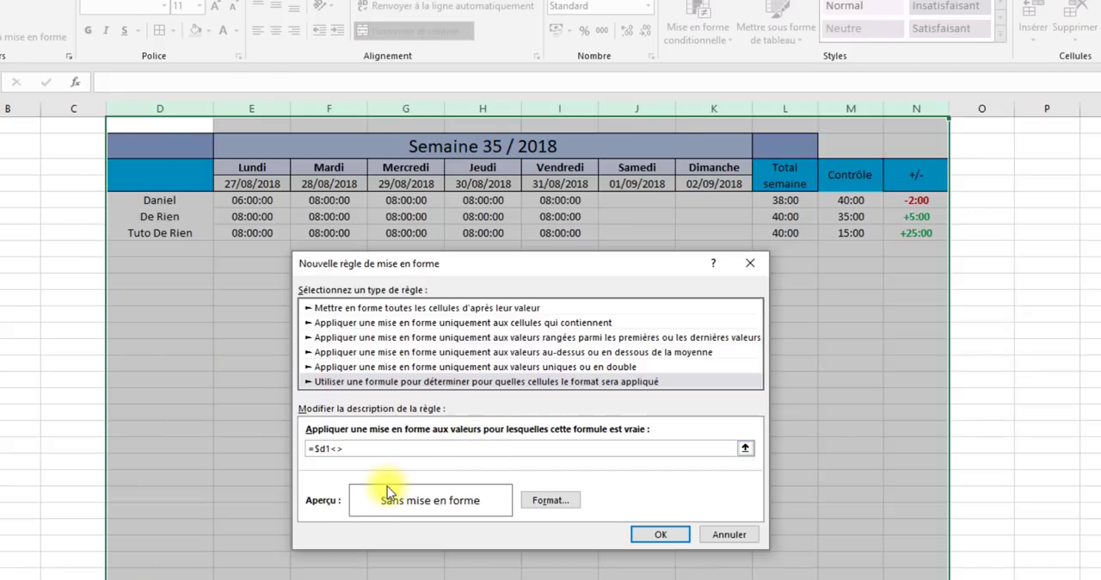
- Try to create the rule with a border format and the formula =$d1<>
click(548, 500)
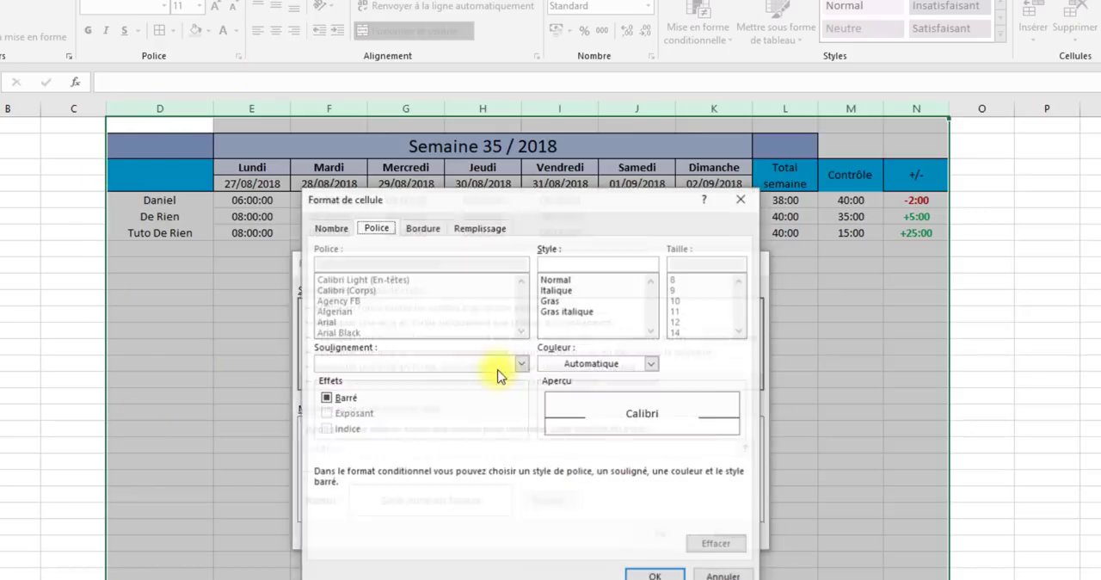
click(423, 228)
click(664, 572)
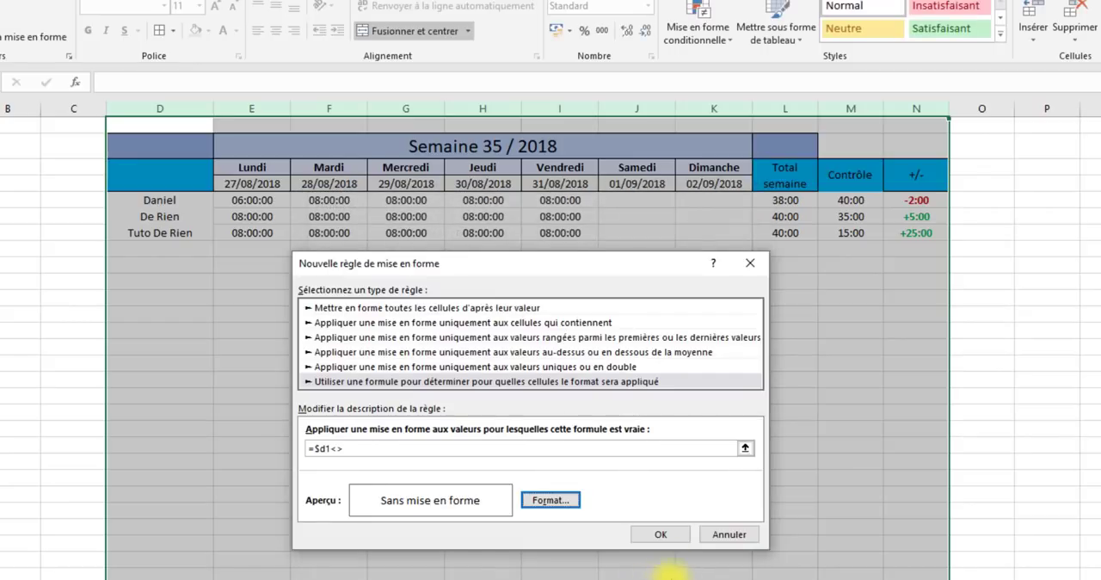
click(659, 534)
click(693, 423)
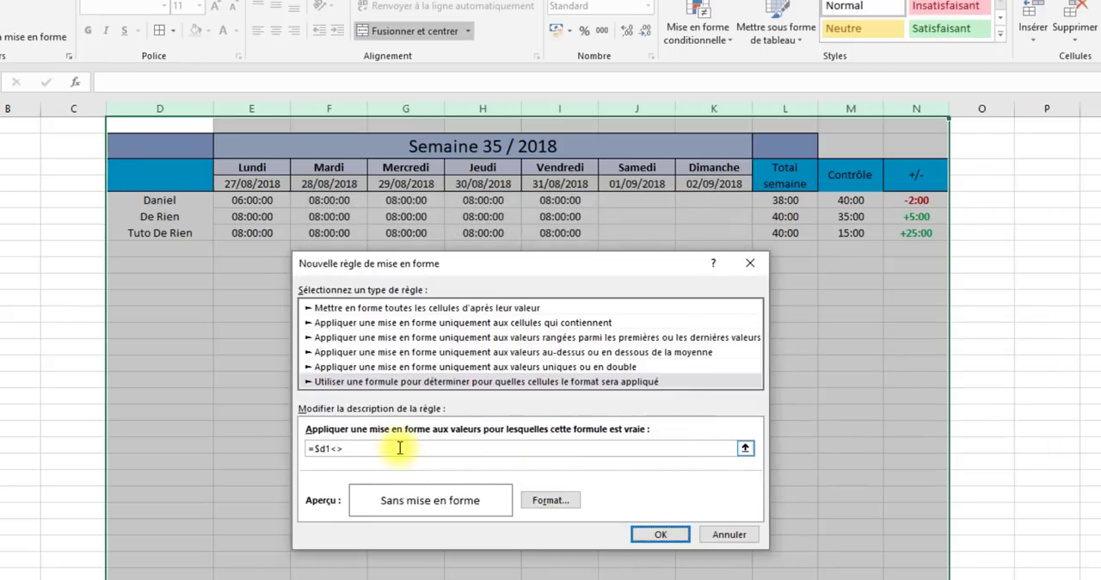
click(670, 536)
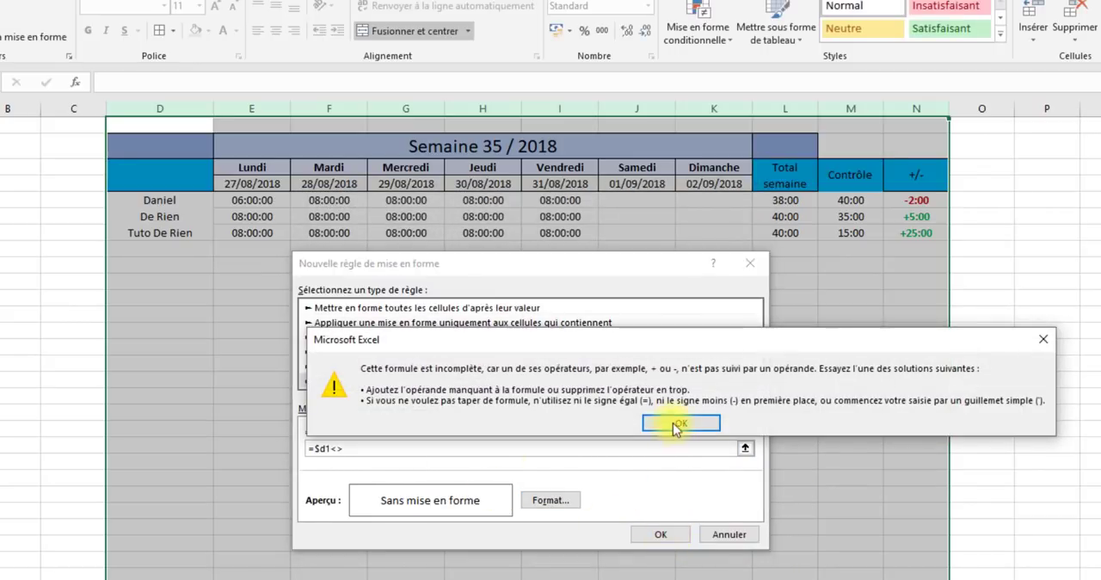
click(707, 420)
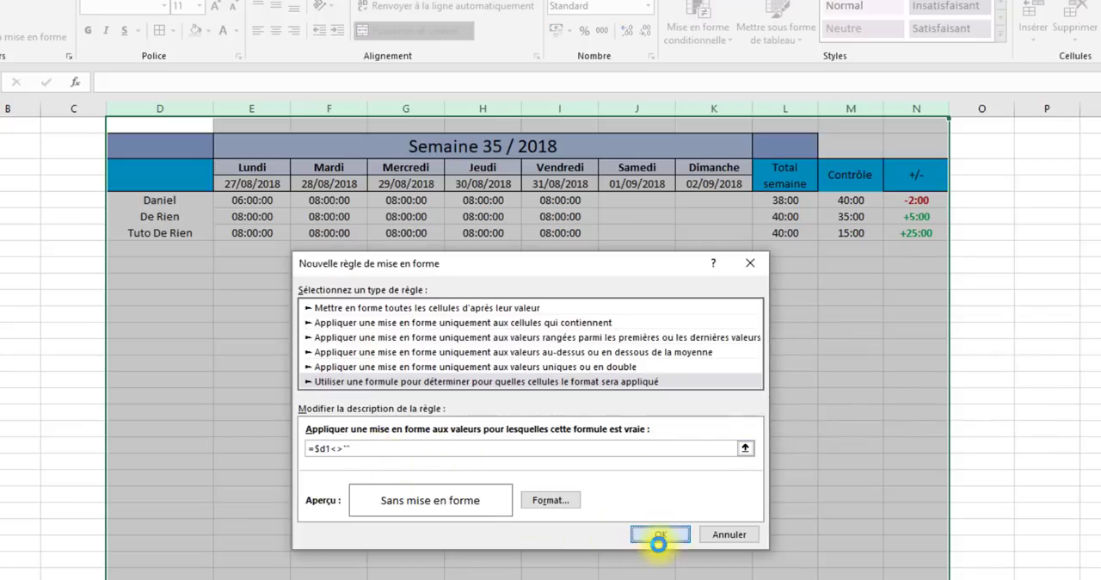
- Complete the rule's formula as =$d1<>"" and create the rule for columns D to N
click(659, 538)
click(494, 456)
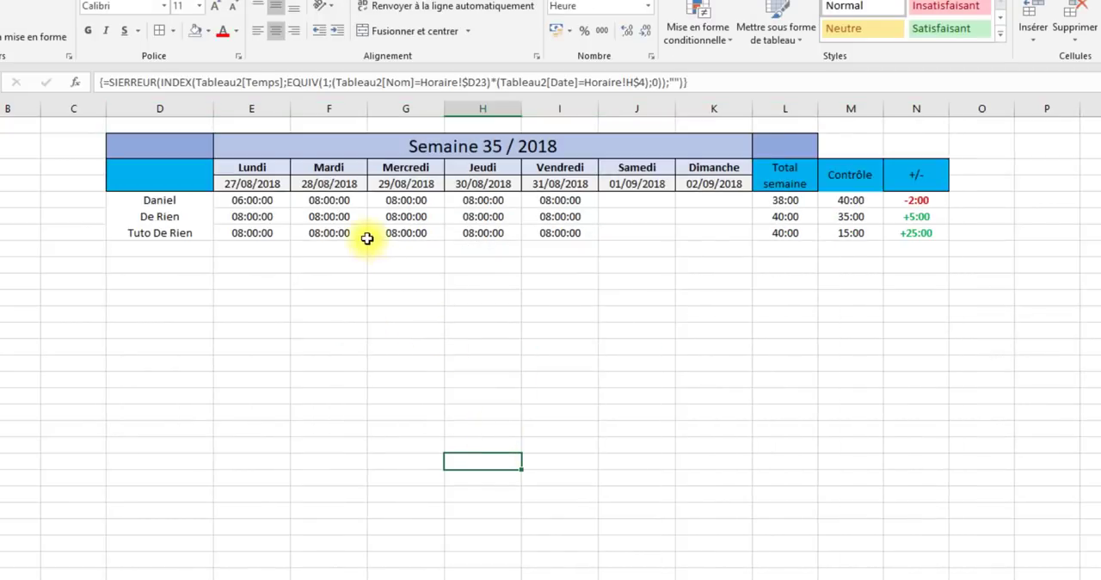
- Edit the =$D1<>"" rule on columns D to N to add an outline border, and apply it
click(160, 108)
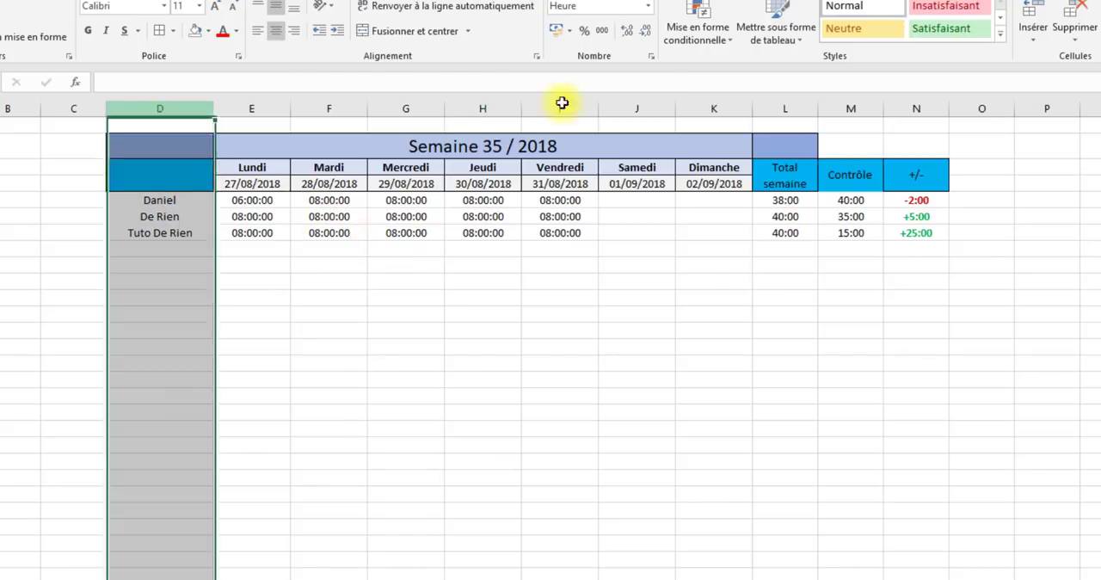
drag(562, 103, 916, 108)
click(697, 33)
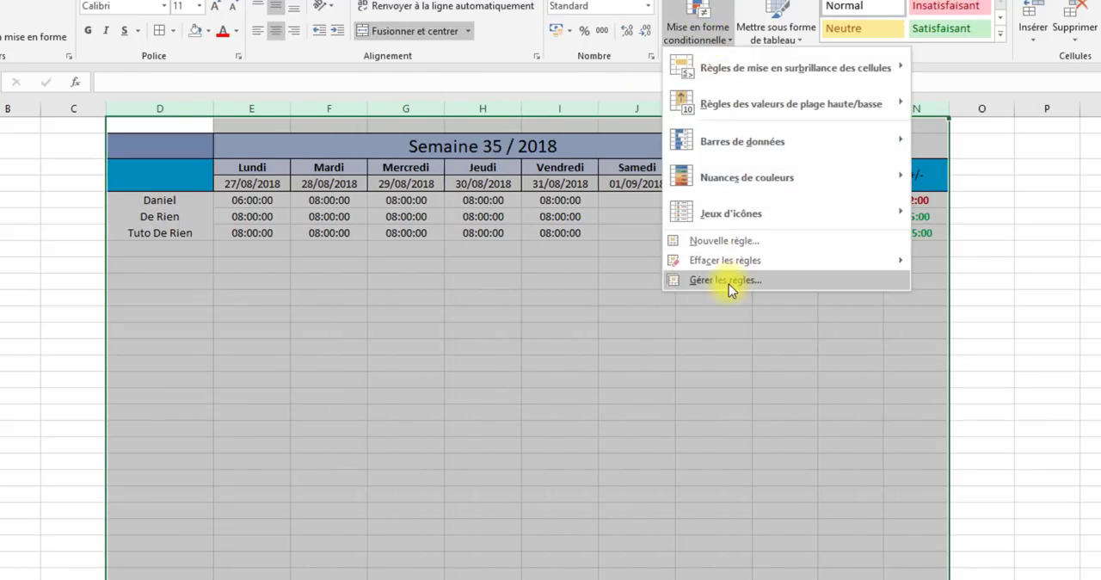
click(731, 280)
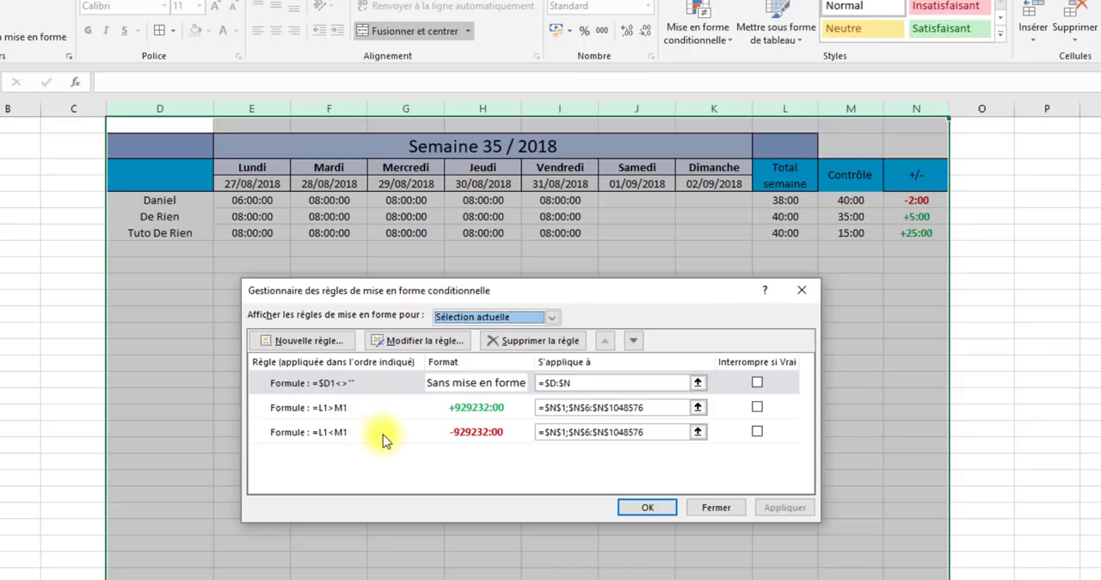
double_click(386, 393)
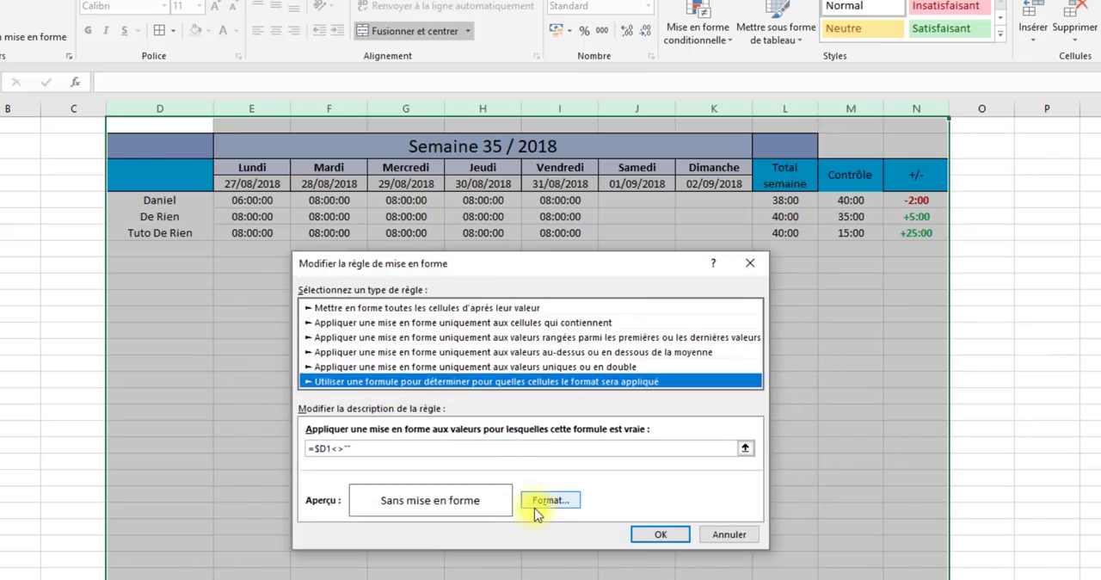
click(542, 508)
click(540, 271)
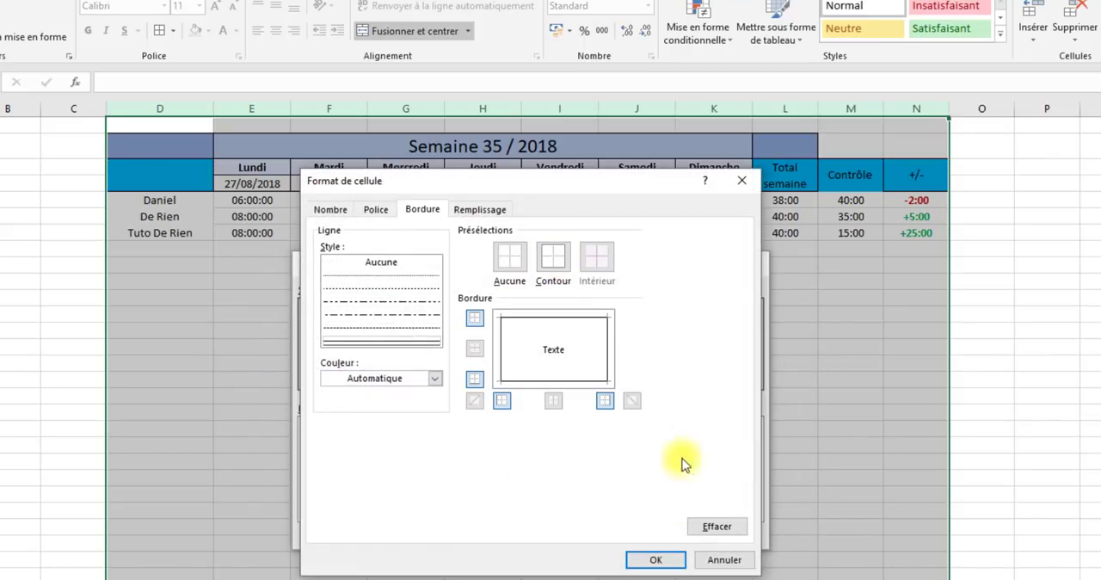
click(655, 559)
click(649, 536)
click(785, 508)
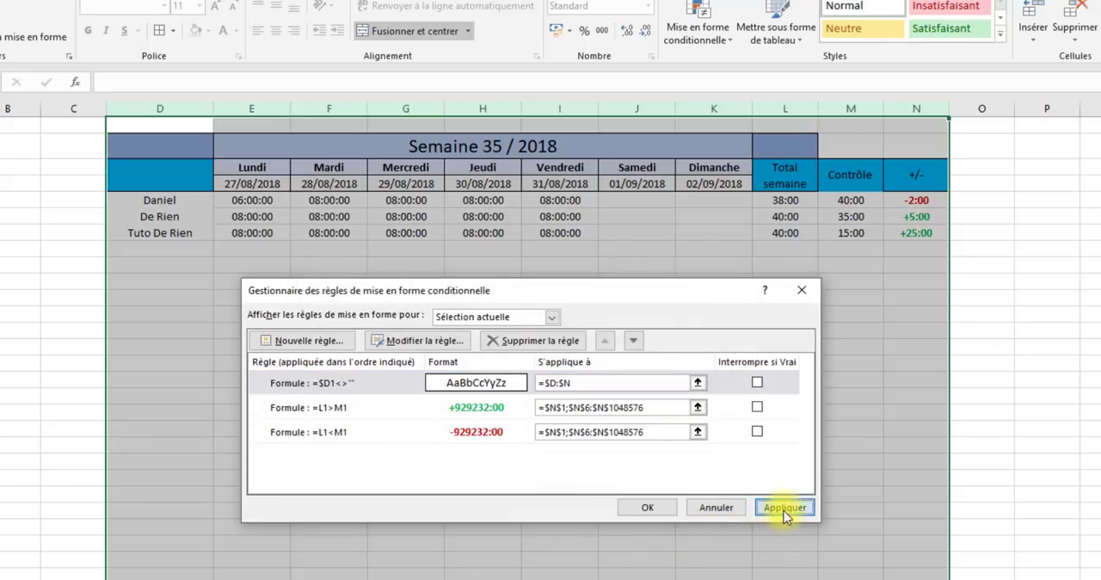
click(647, 510)
click(527, 423)
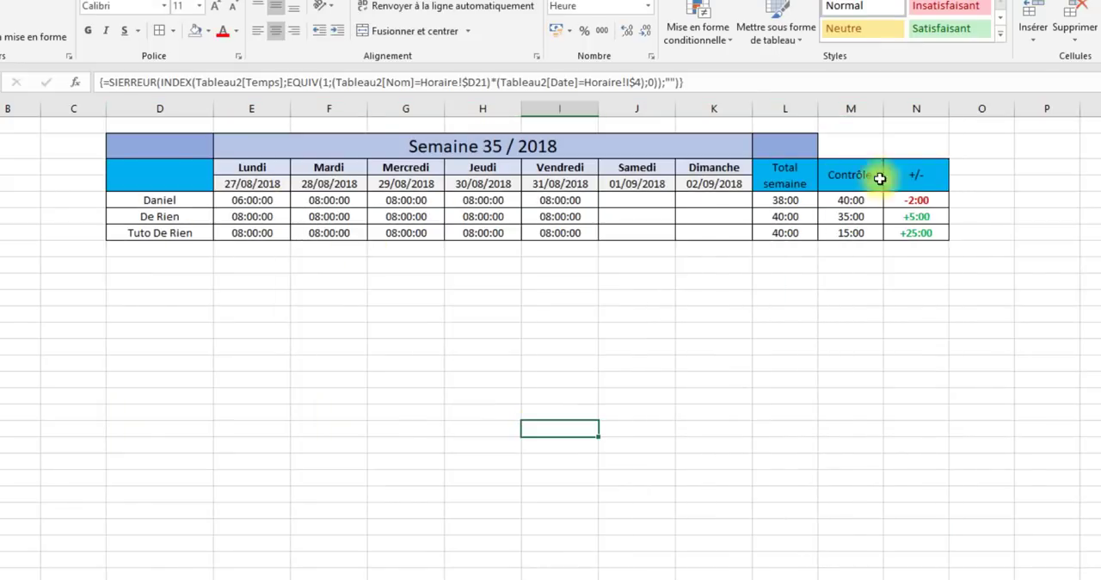
- Enter the heading Nom in the merged header cell above the employee names
click(189, 162)
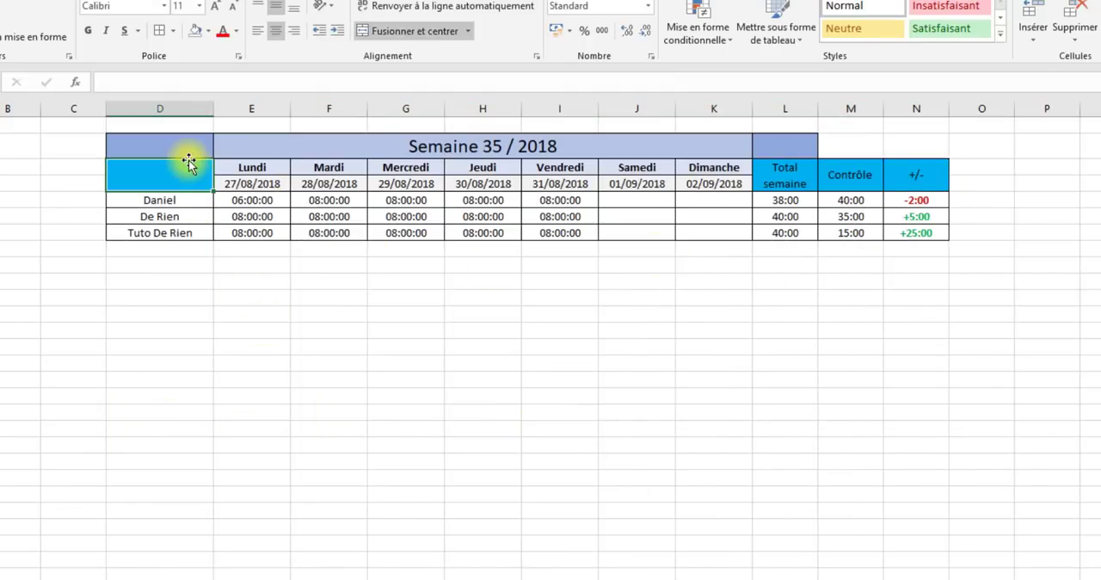
text(Nom)
key(Return)
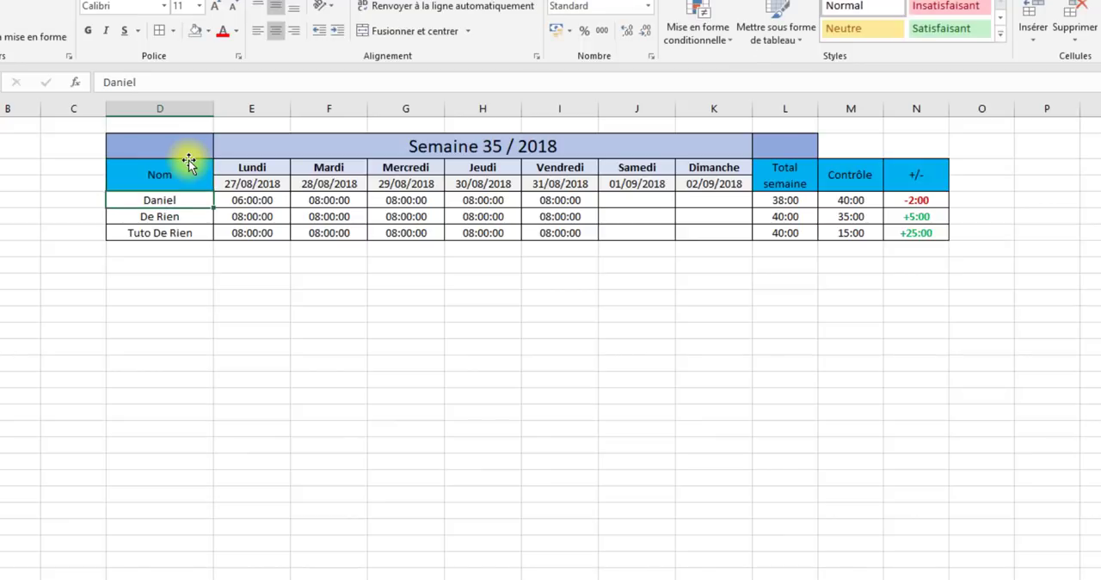
- Enter test in D13 to try the automatic borders on that row from column D to N
click(456, 264)
click(785, 347)
click(172, 262)
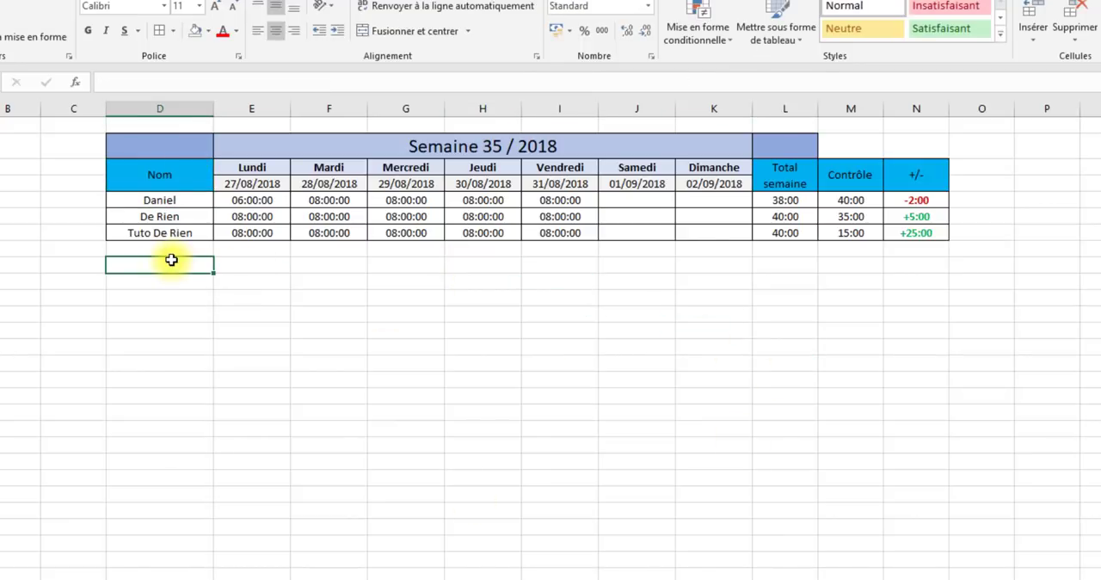
click(164, 295)
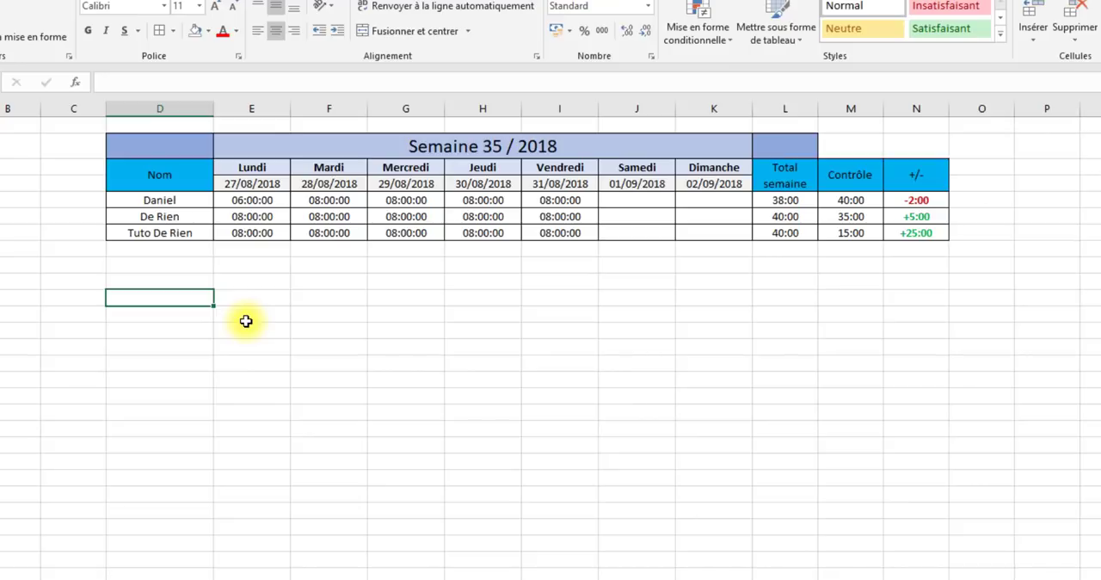
text(test)
key(Return)
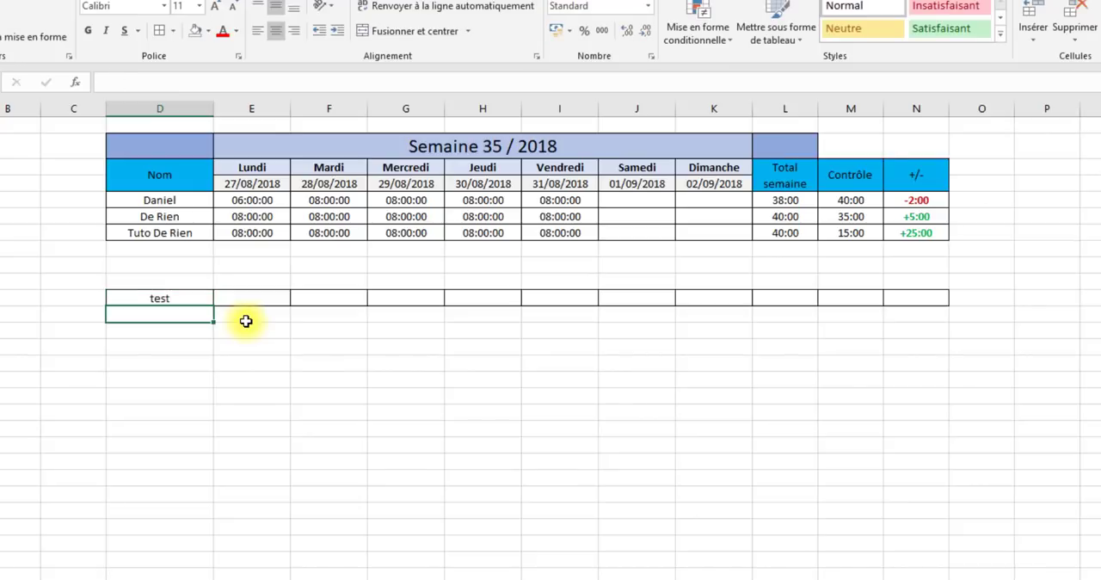
click(452, 393)
drag(196, 294, 922, 302)
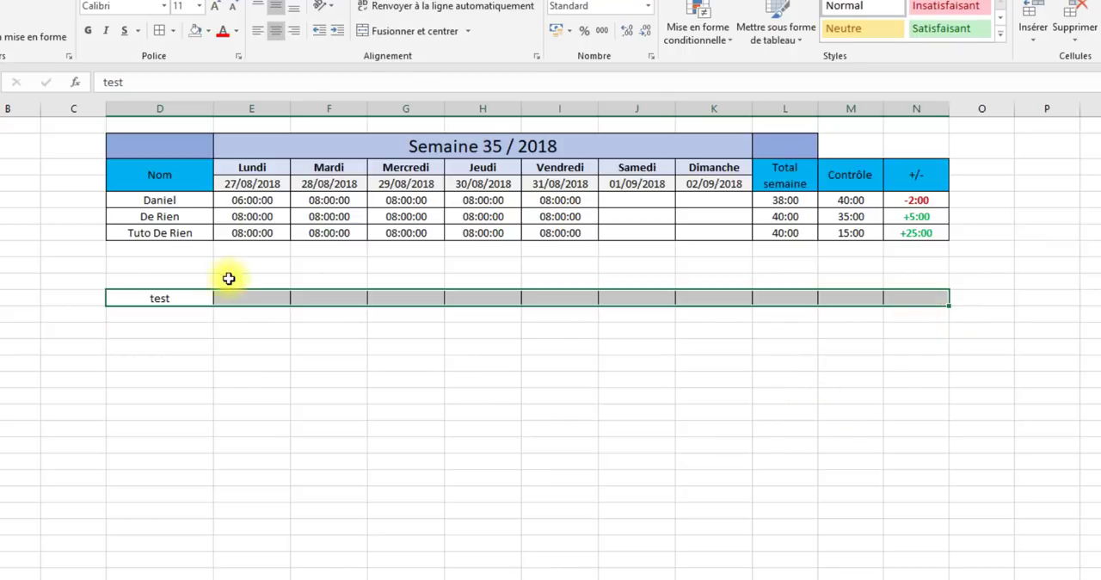
- Clear the test entry from D13 and check the row's borders
click(177, 300)
key(Delete)
click(277, 348)
click(378, 298)
click(595, 296)
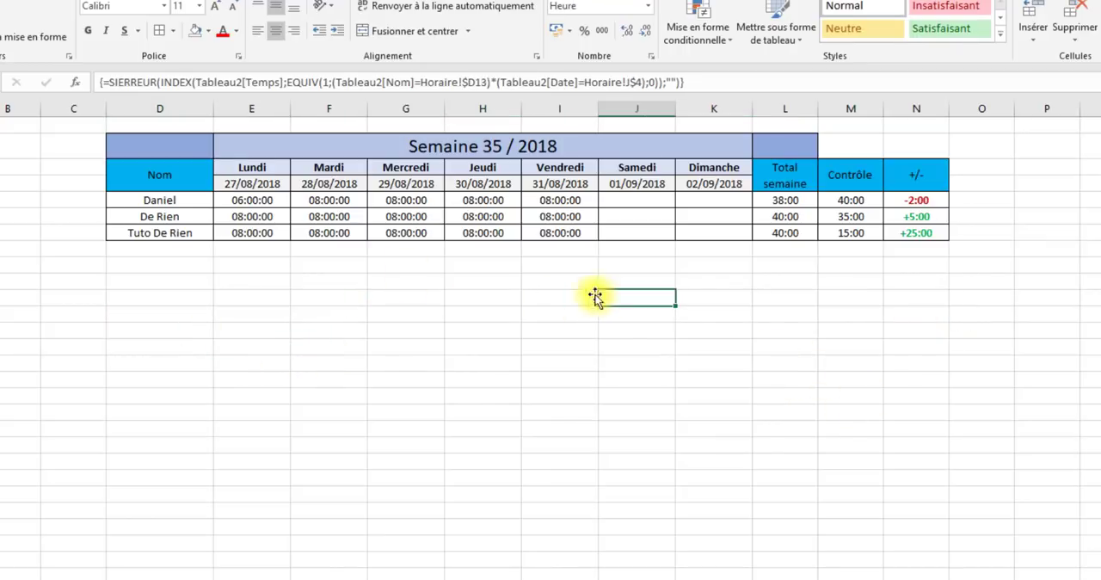
- Hide the gridlines on the Horaire sheet
click(353, 4)
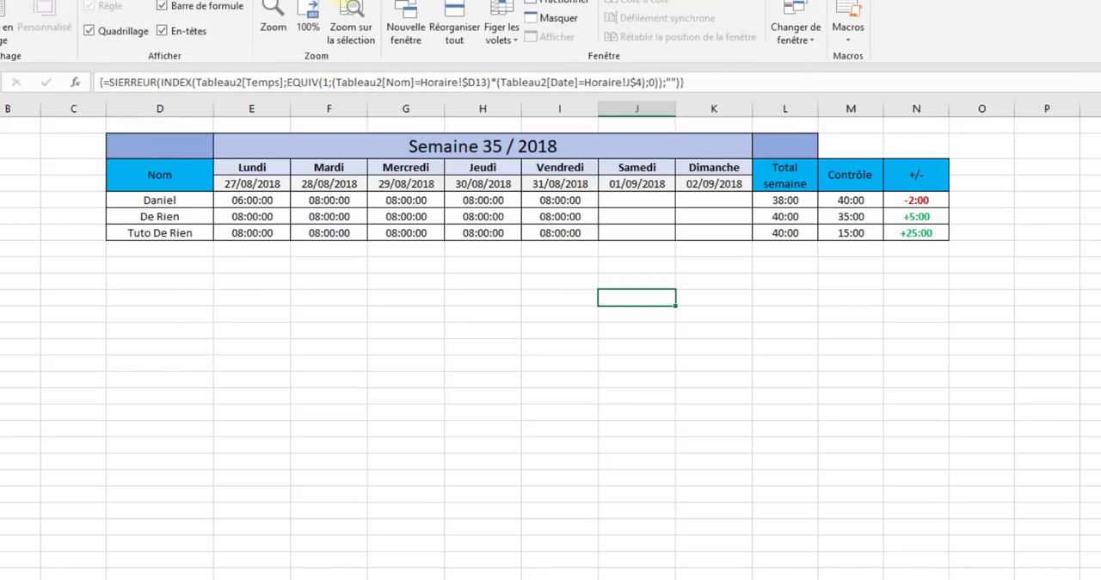
click(104, 32)
click(76, 182)
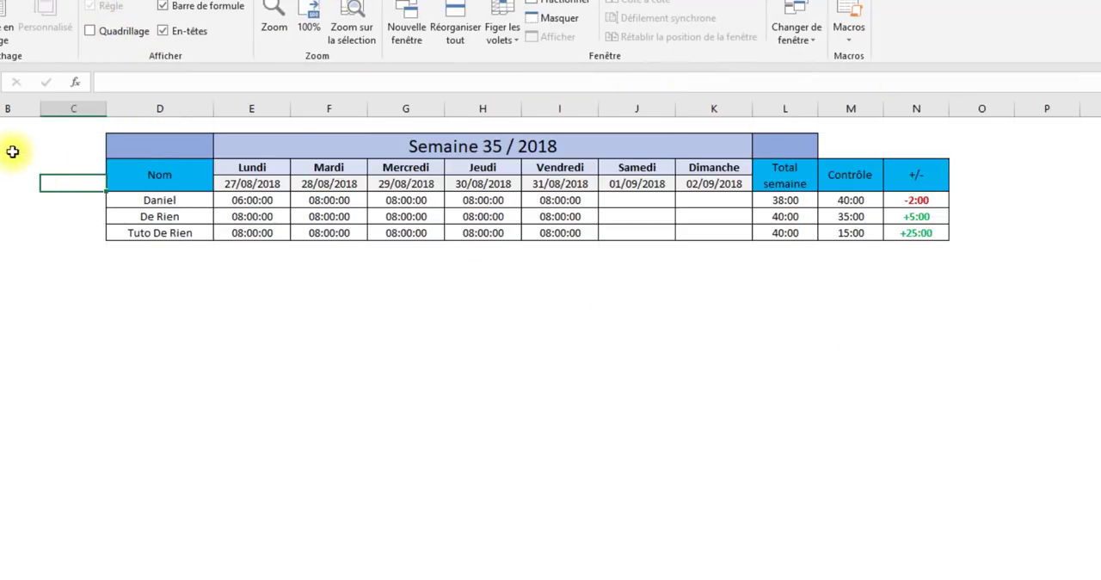
- Make the week title row taller and format the Semaine title in bold at size 20
click(249, 142)
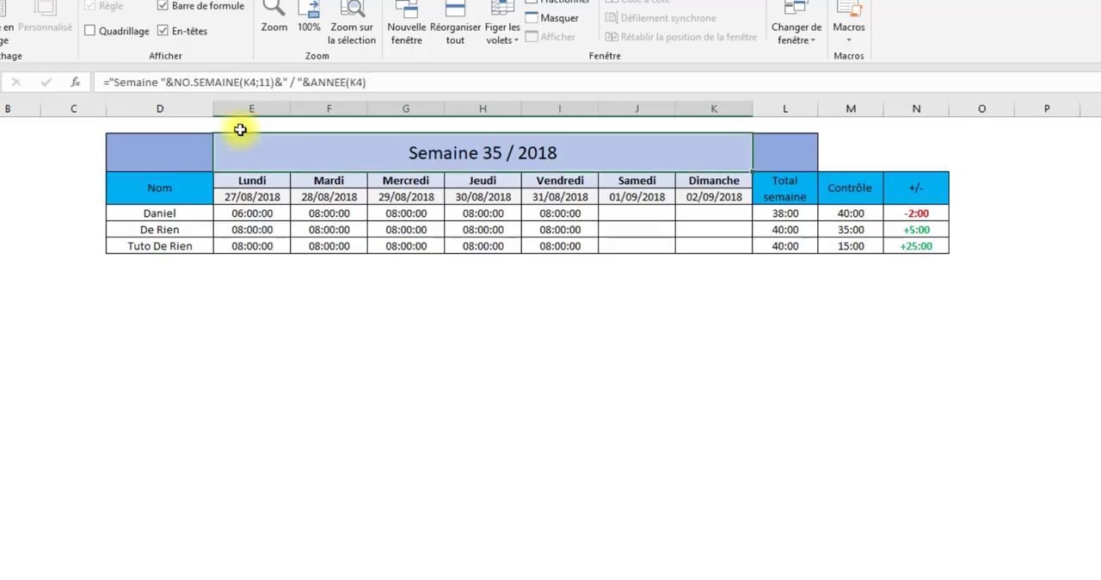
click(17, 2)
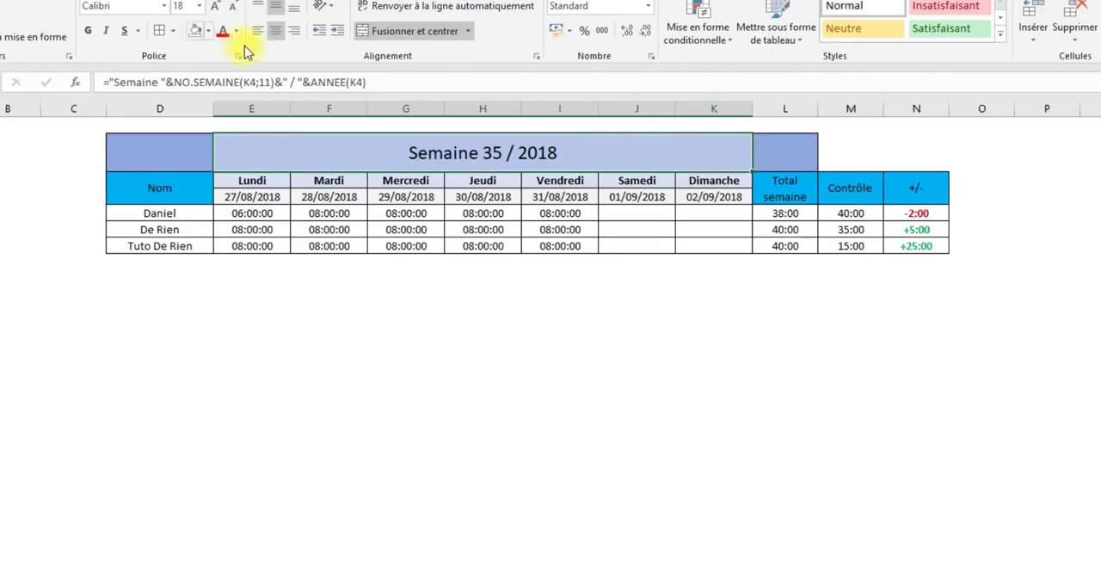
click(87, 33)
click(215, 6)
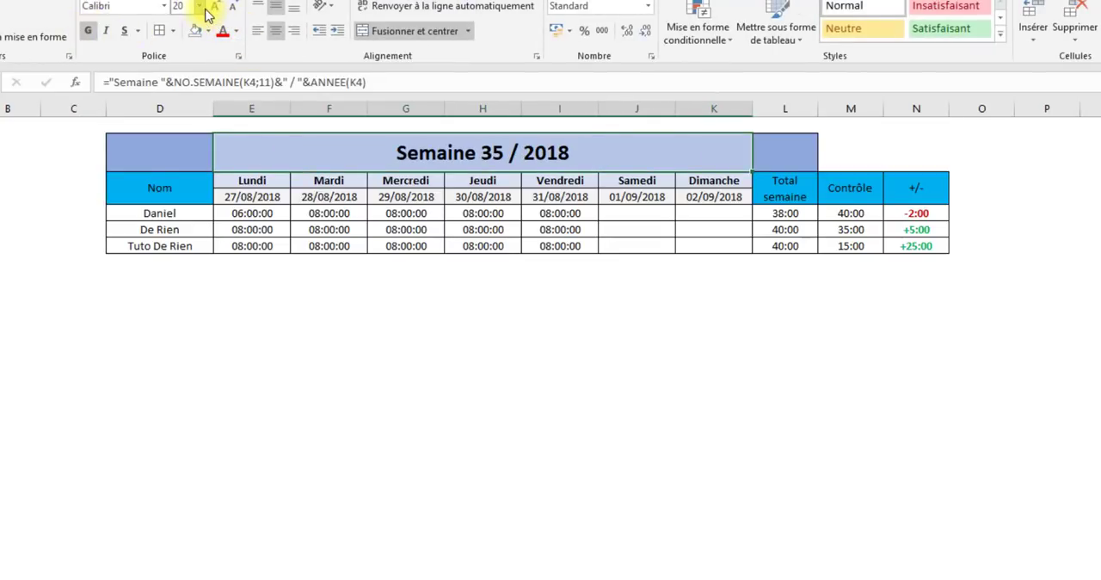
click(769, 433)
- Widen the Total semaine column L to match the width of column D
click(212, 109)
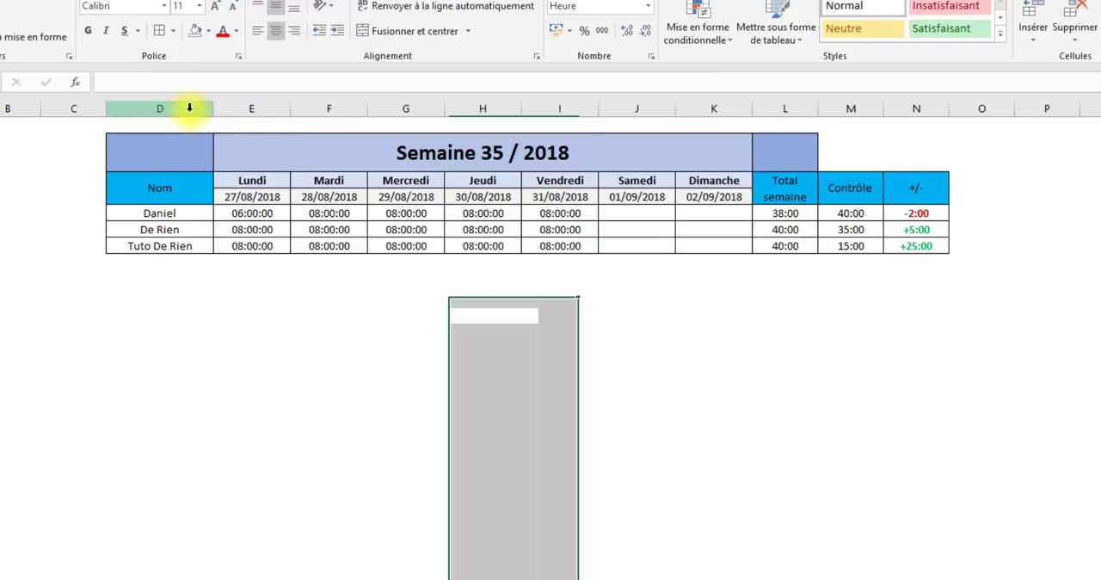
ctrl+click(784, 109)
drag(214, 100, 223, 101)
click(1011, 388)
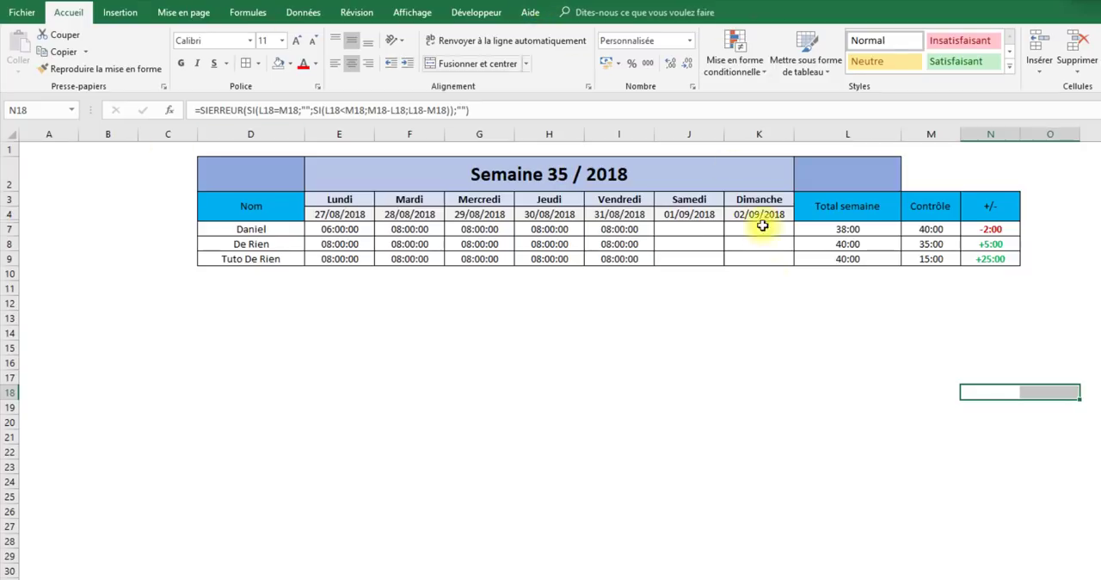
- Insert a rectangle shape and fit it exactly over cell L2 beside the week title
click(125, 12)
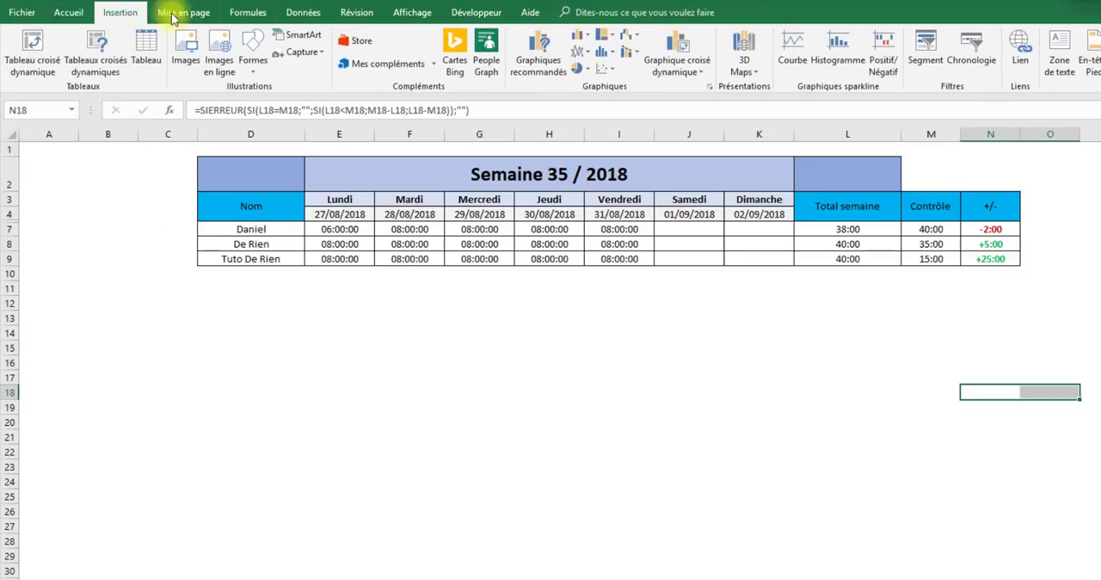
click(252, 58)
click(294, 104)
mouse_move(376, 346)
mouse_down()
mouse_move(516, 418)
mouse_move(533, 438)
mouse_up()
mouse_move(479, 405)
mouse_down()
mouse_move(914, 233)
mouse_move(887, 209)
mouse_up()
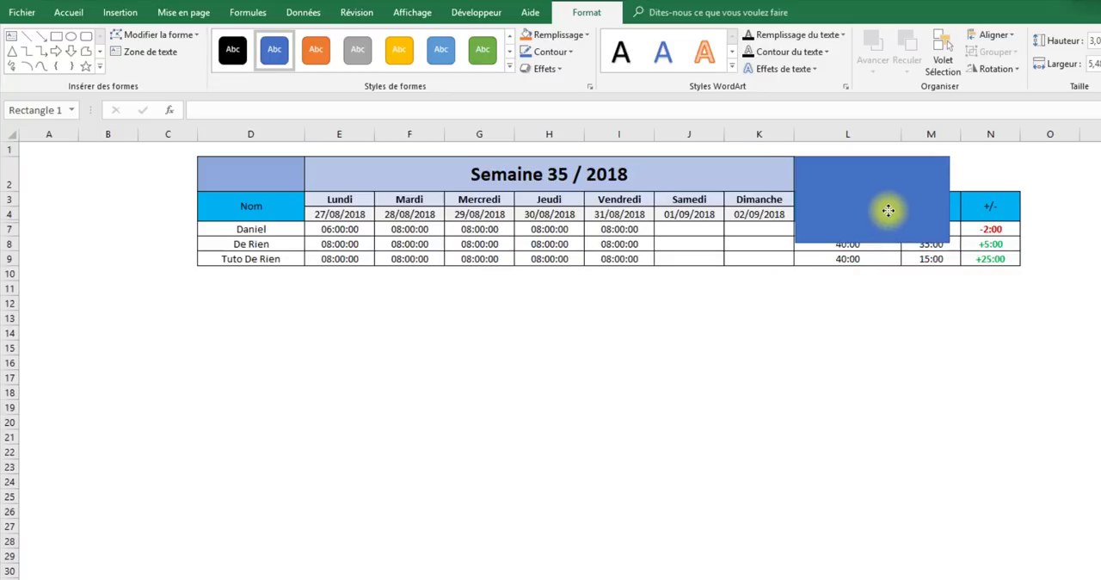
drag(946, 243, 897, 190)
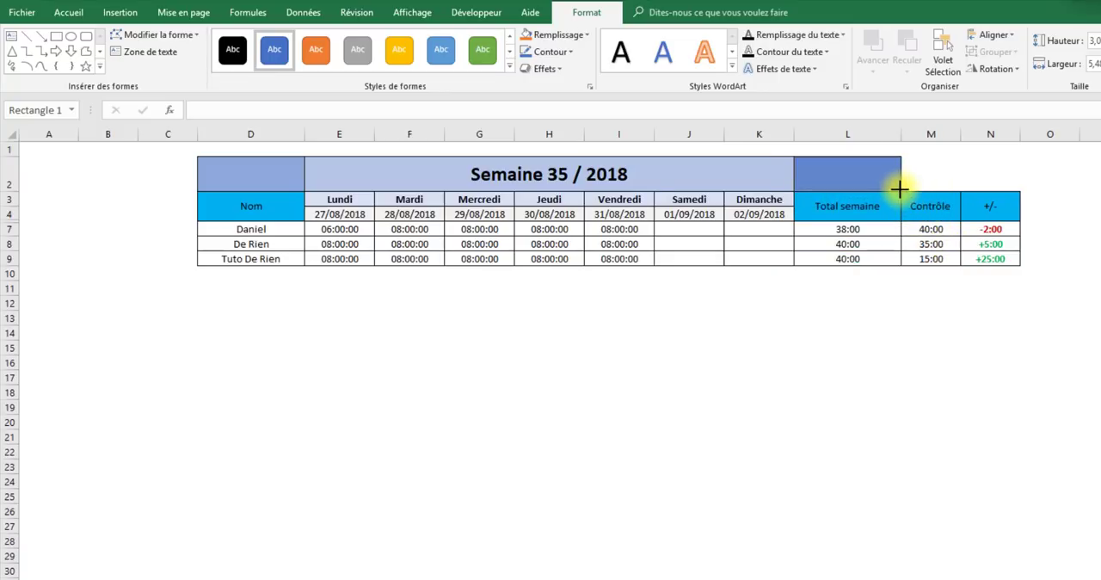
- Label the rectangle over L2 with >>, centred both ways, in bold at size 28
click(886, 174)
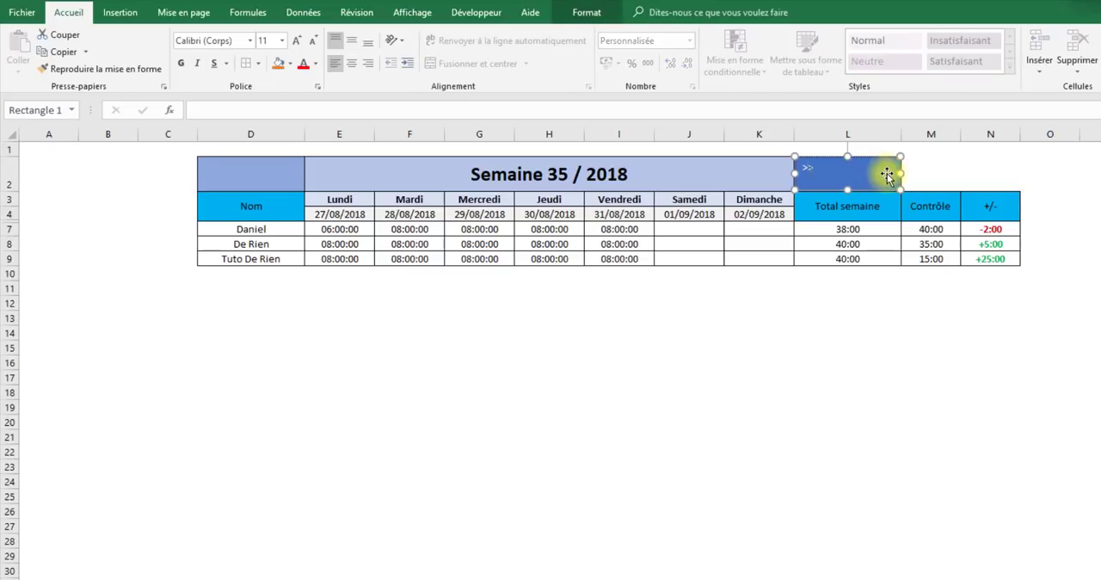
click(873, 361)
click(855, 180)
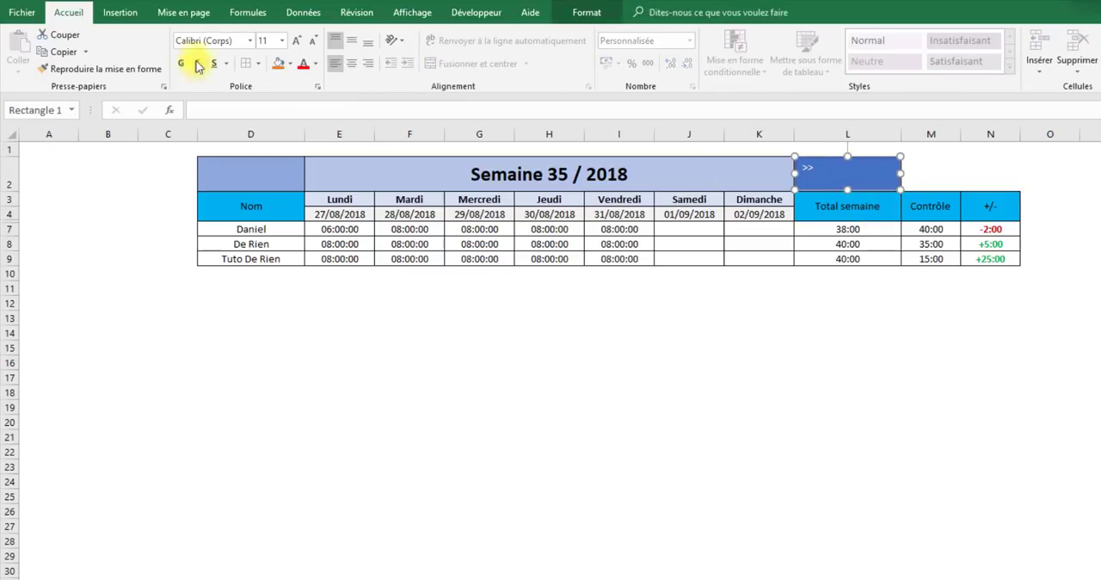
click(352, 41)
click(351, 64)
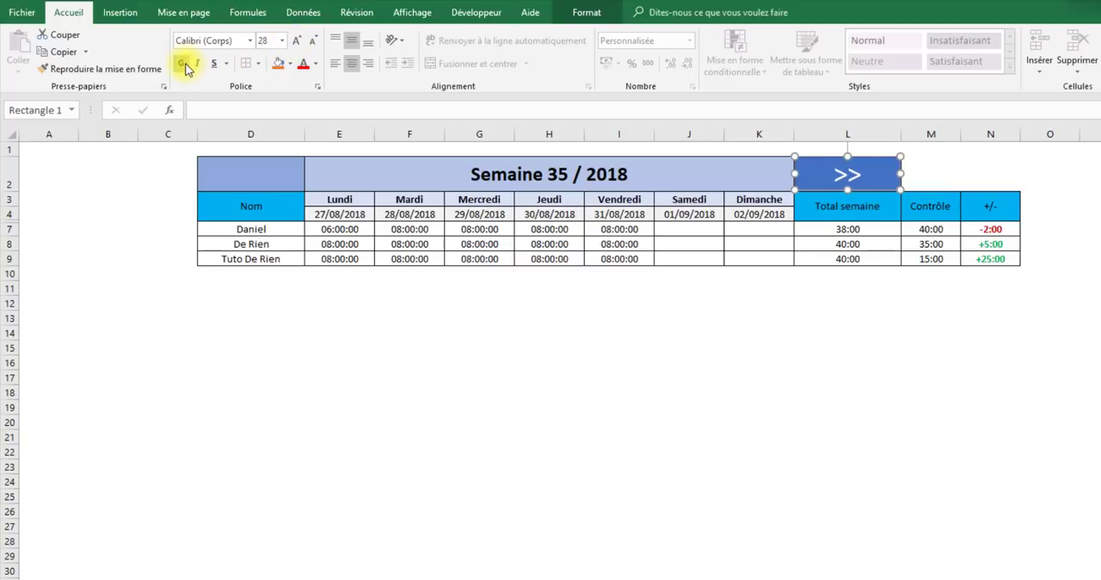
click(181, 62)
click(759, 459)
- Duplicate the >> rectangle, change the copy's text to <<, and place it over cell D2
drag(874, 177, 895, 345)
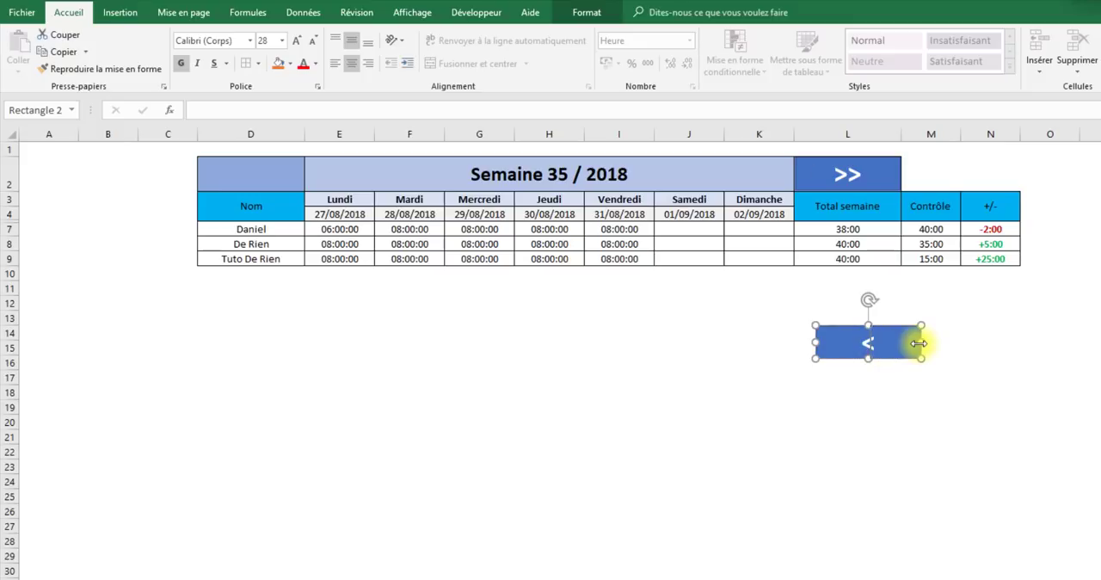
drag(907, 337, 290, 182)
click(774, 480)
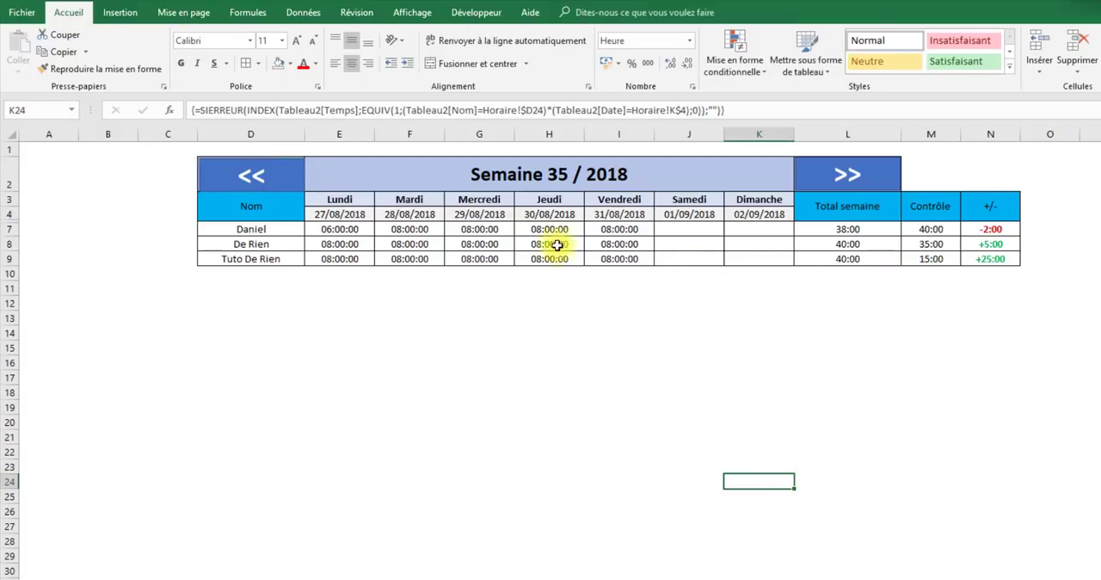
- Fine-tune the positions of the >> and << rectangles and reduce row 2's height slightly to fit them
click(847, 183)
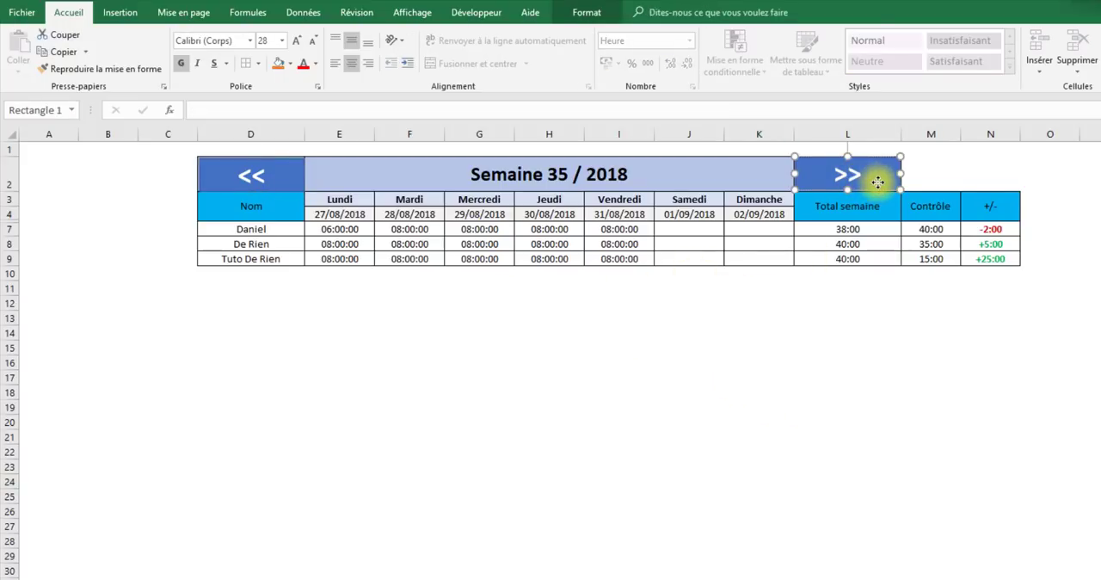
mouse_move(880, 181)
mouse_down()
mouse_move(890, 177)
mouse_move(880, 180)
mouse_up()
click(287, 167)
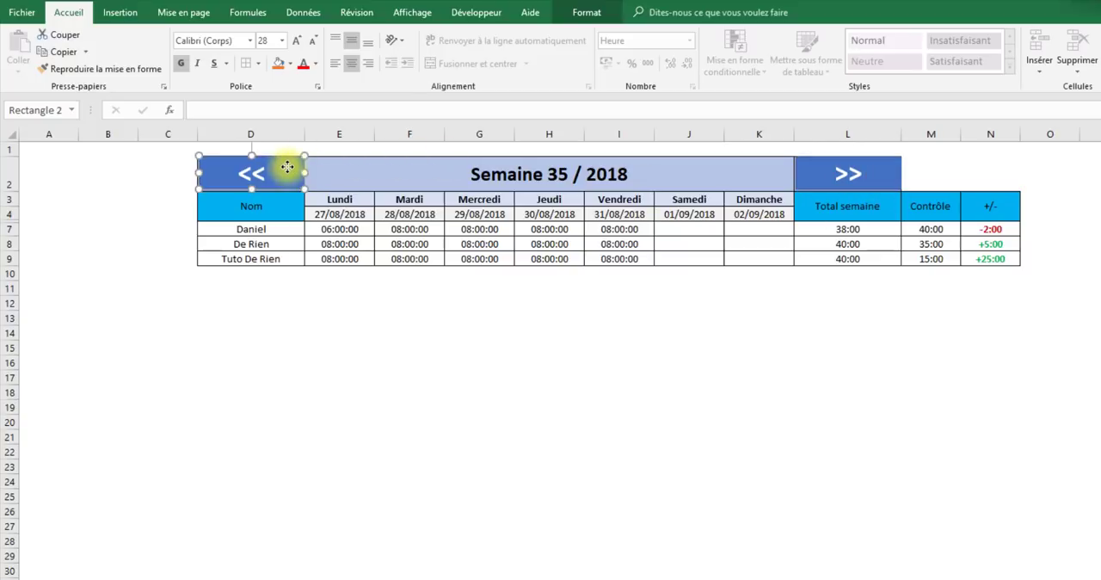
drag(10, 191, 11, 190)
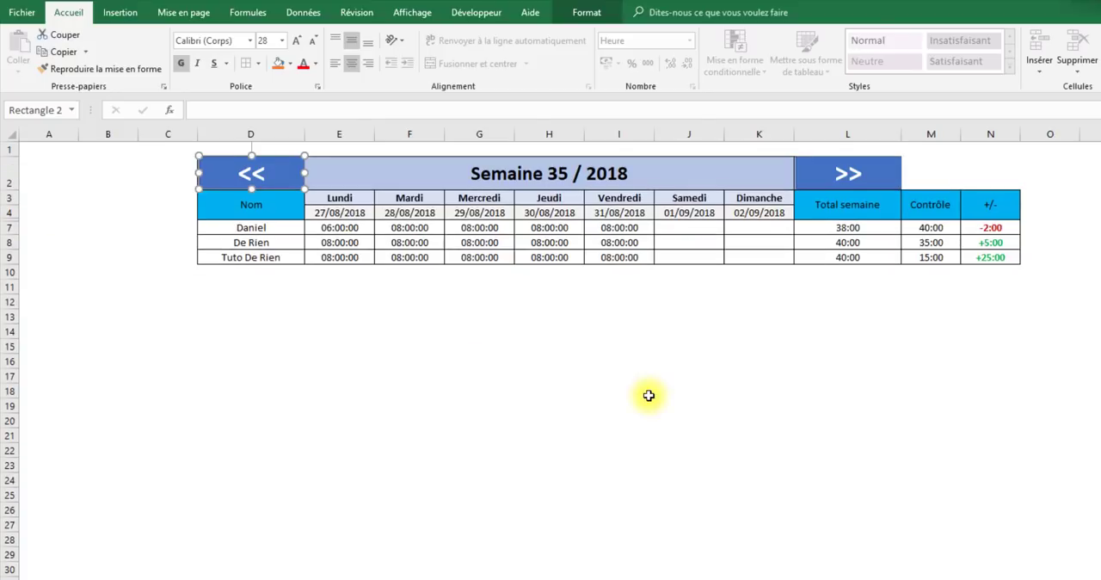
click(649, 396)
click(851, 257)
click(989, 376)
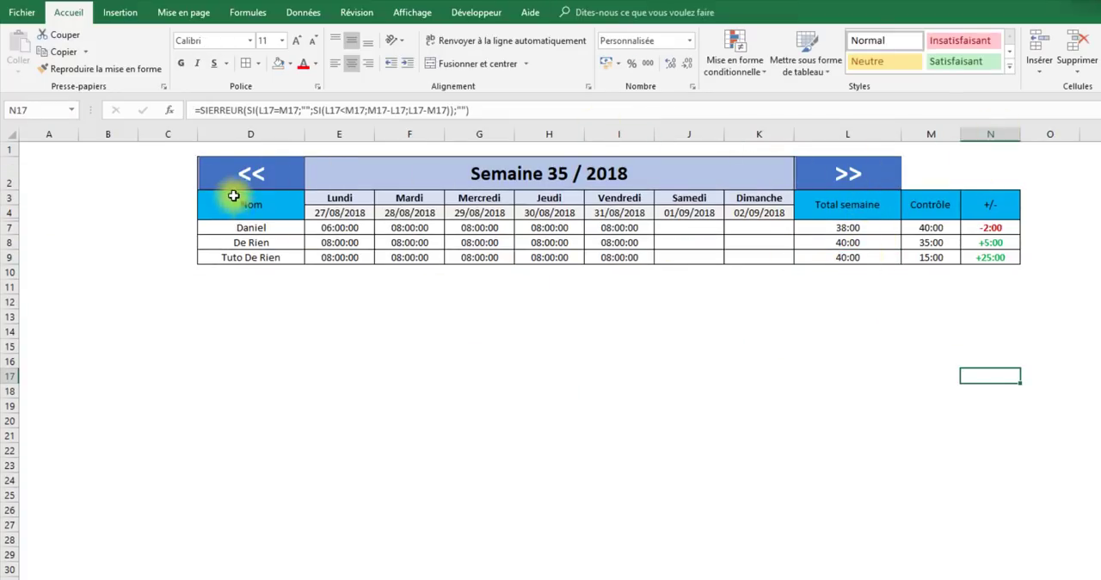
- Open the Visual Basic editor and insert a new module in the Classeur1 project
click(246, 173)
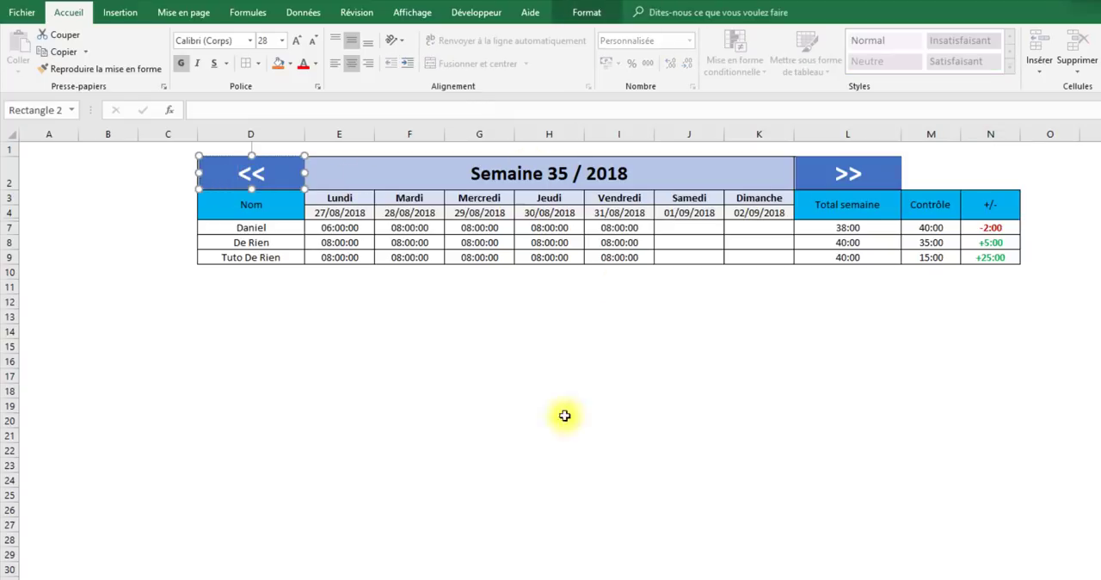
click(873, 172)
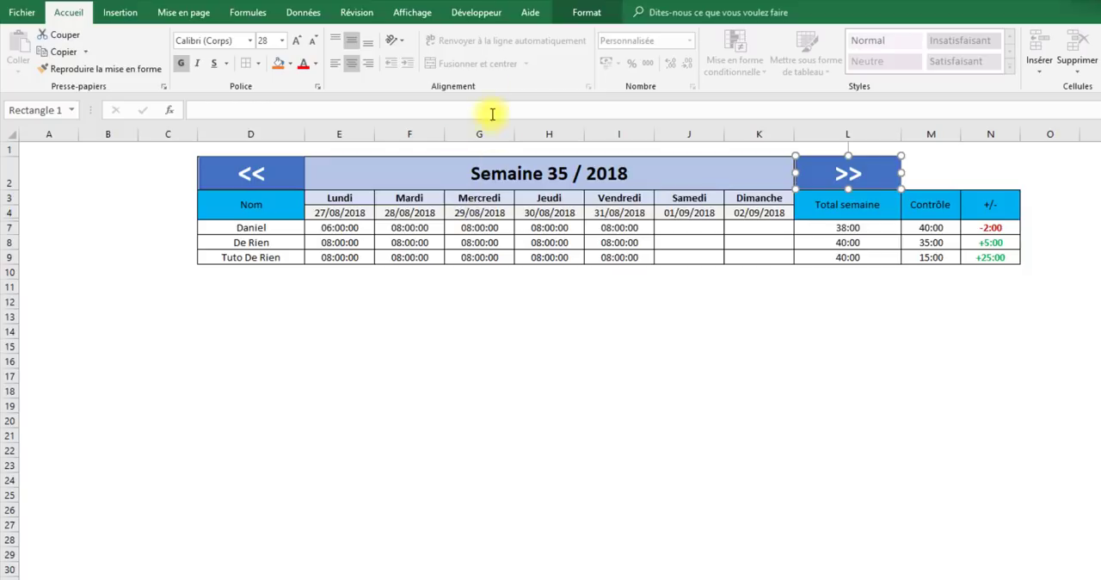
click(482, 12)
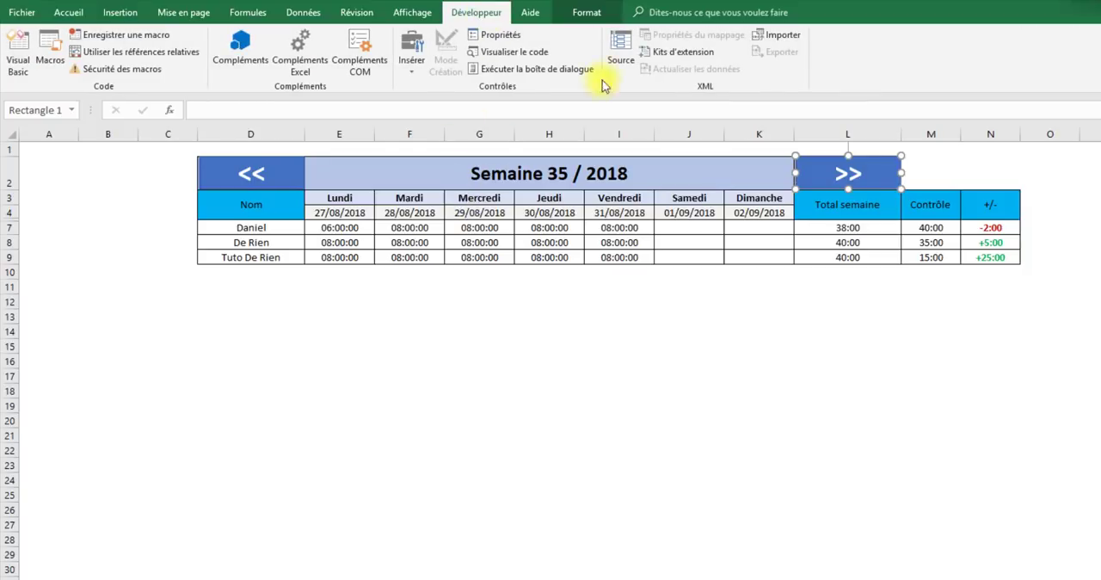
click(18, 54)
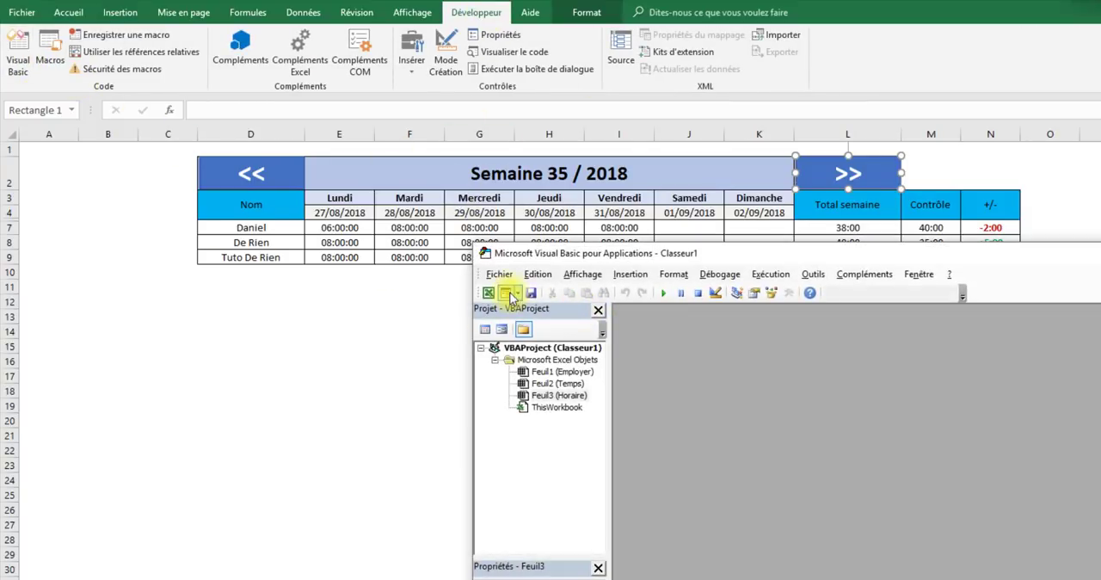
click(517, 293)
click(529, 329)
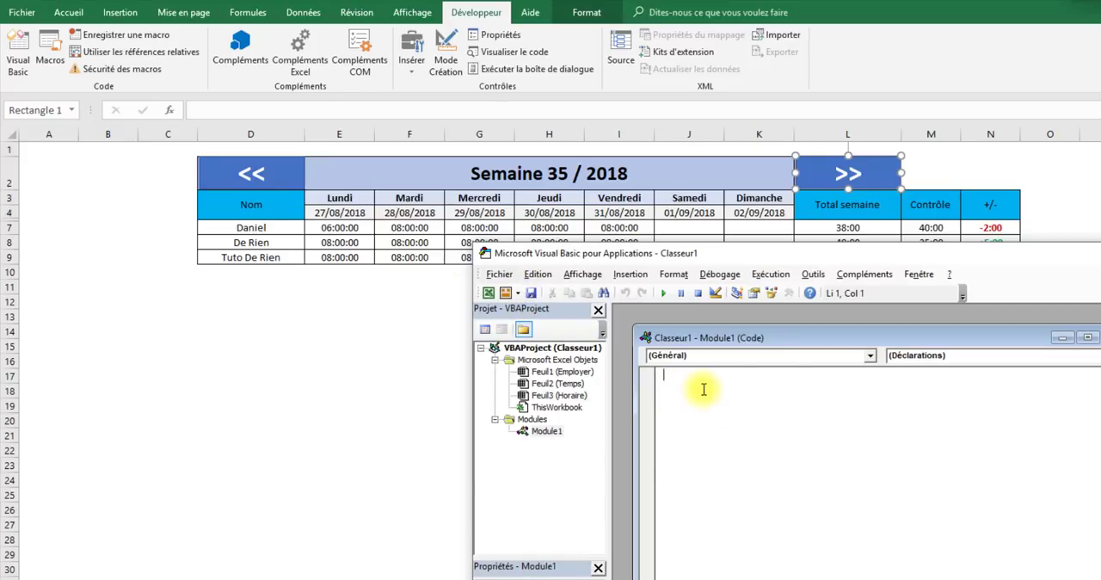
- Write a macro named retour that sets cell E4 to its own value minus 7, and run it as a test
text(sub retour()
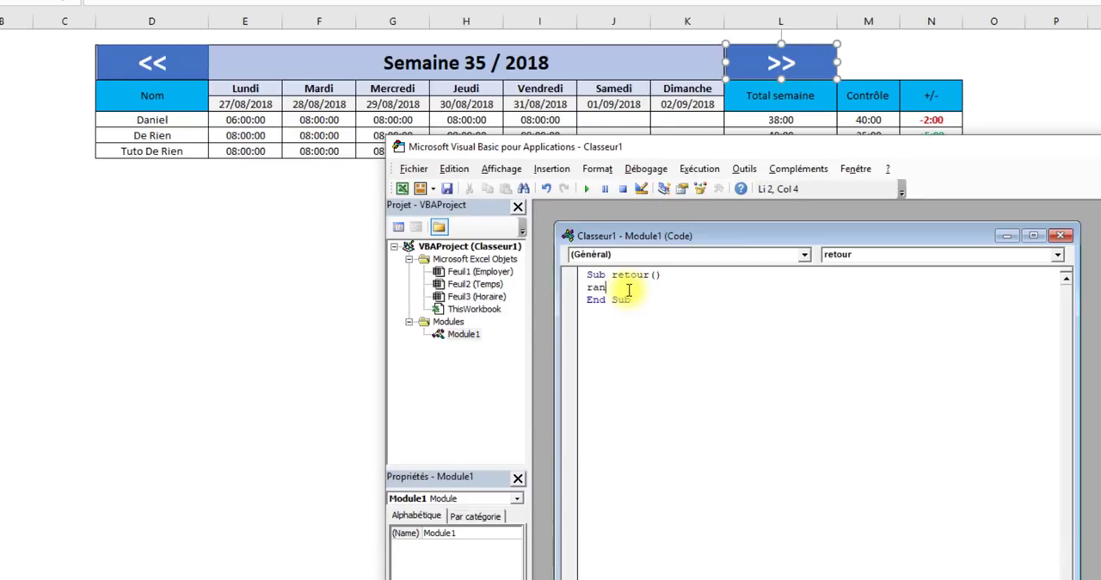
text(ge ()
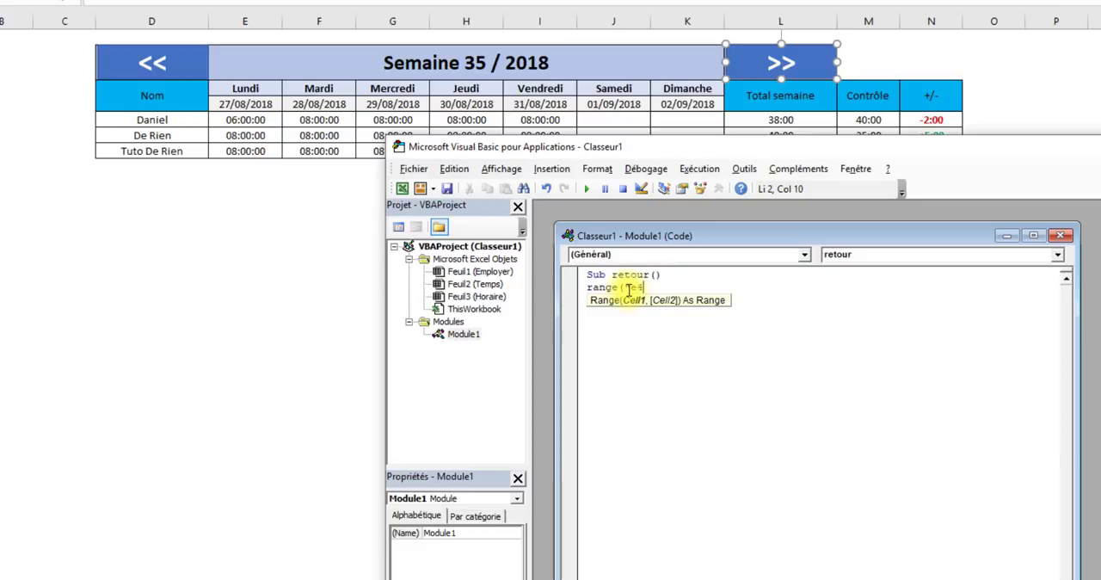
text("e4")=rang)
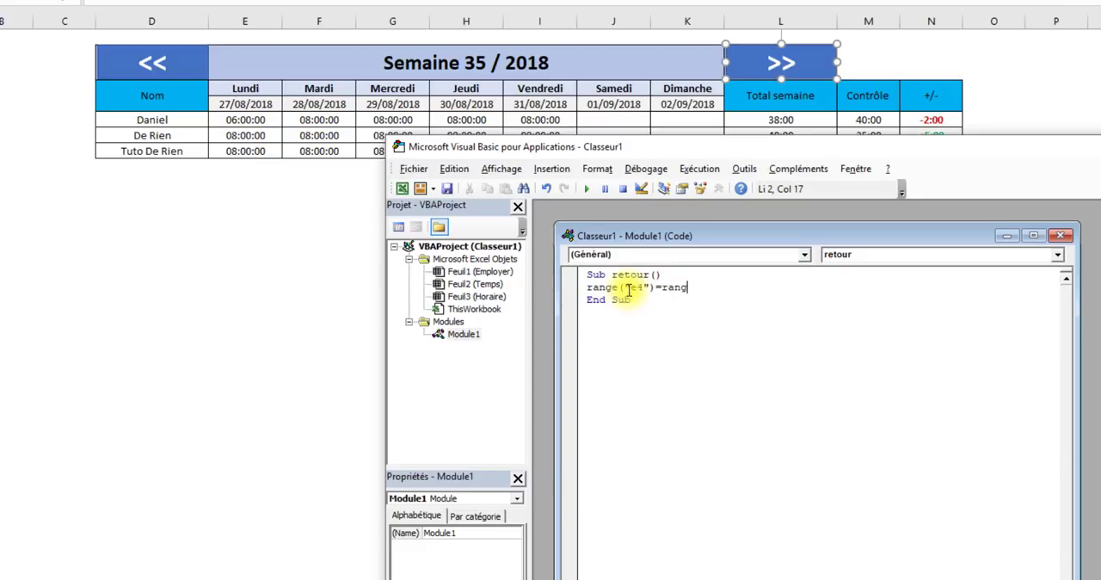
text(e("e4)
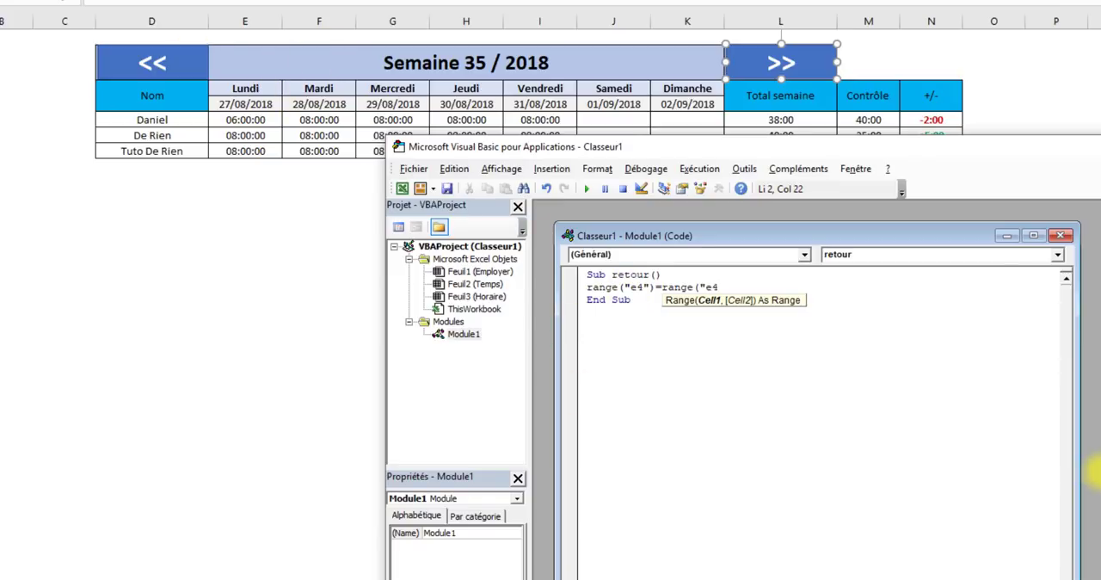
text(")-7)
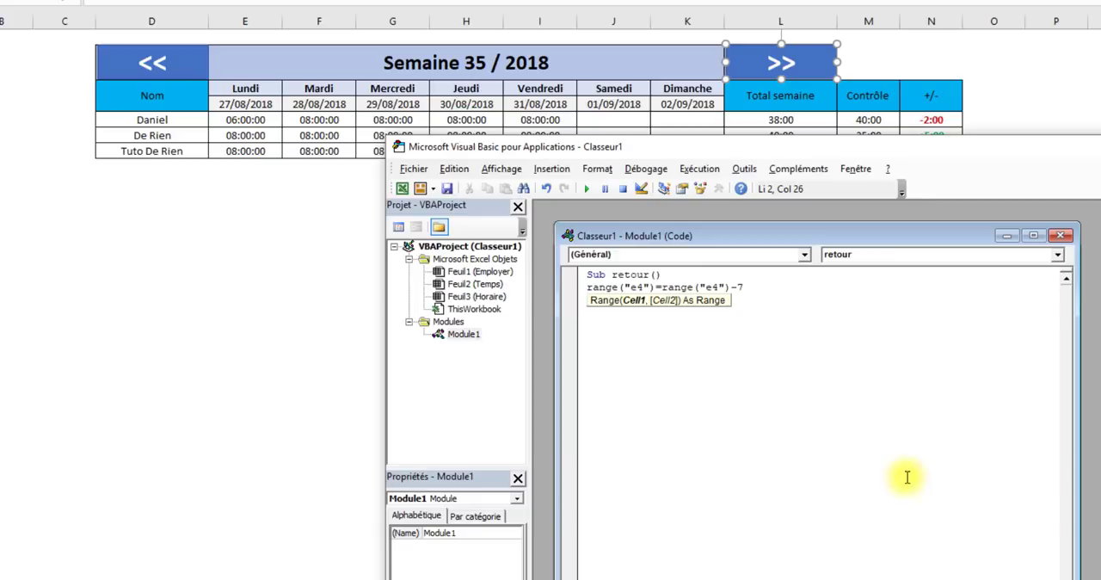
click(750, 412)
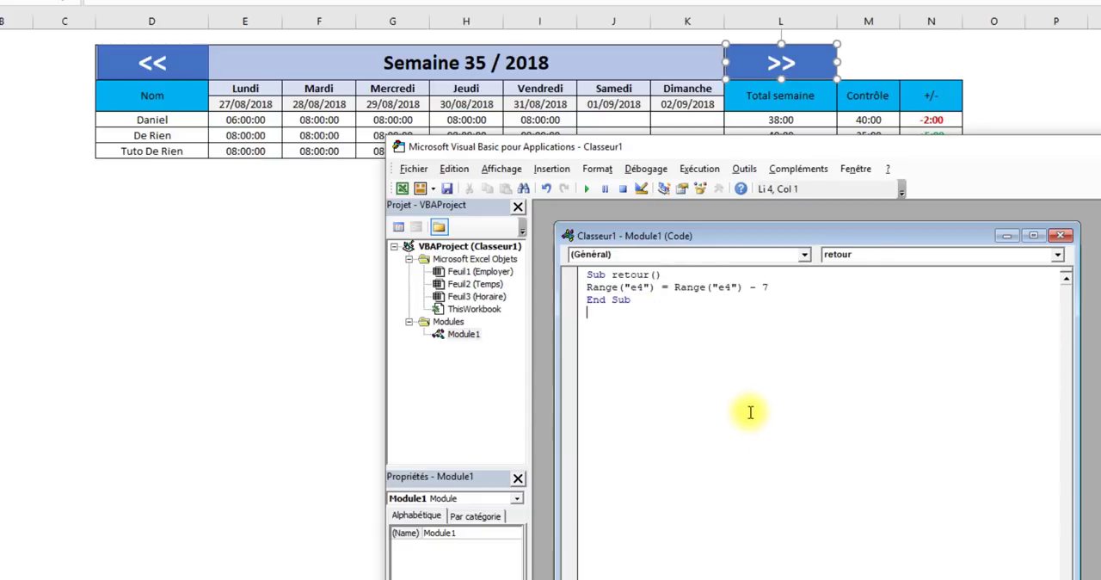
click(831, 287)
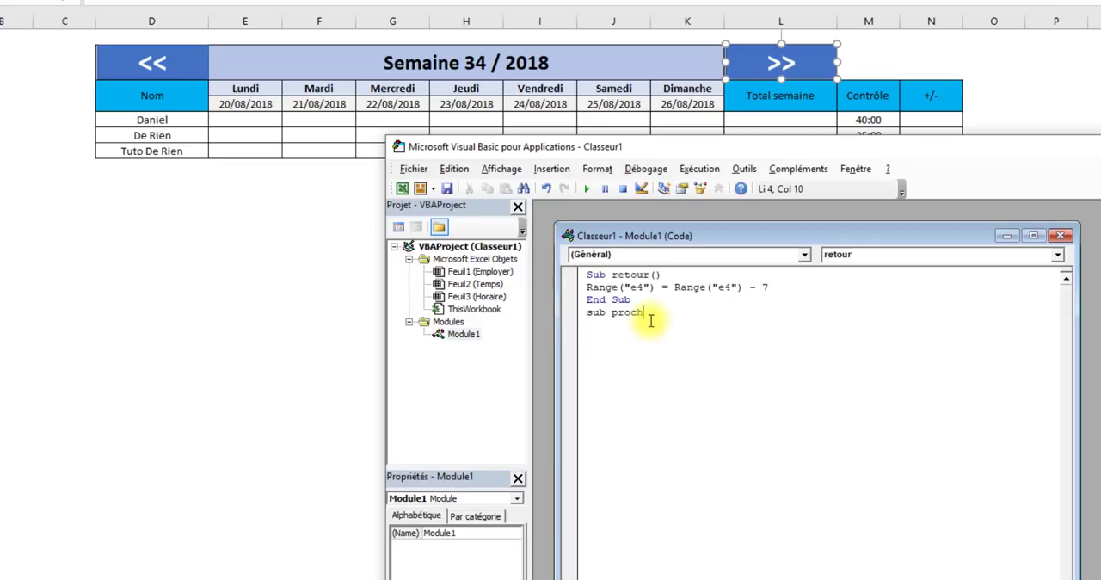
- Add a second macro named prochain that sets cell E4 to K4 plus 1, and run it as a test
key(Return)
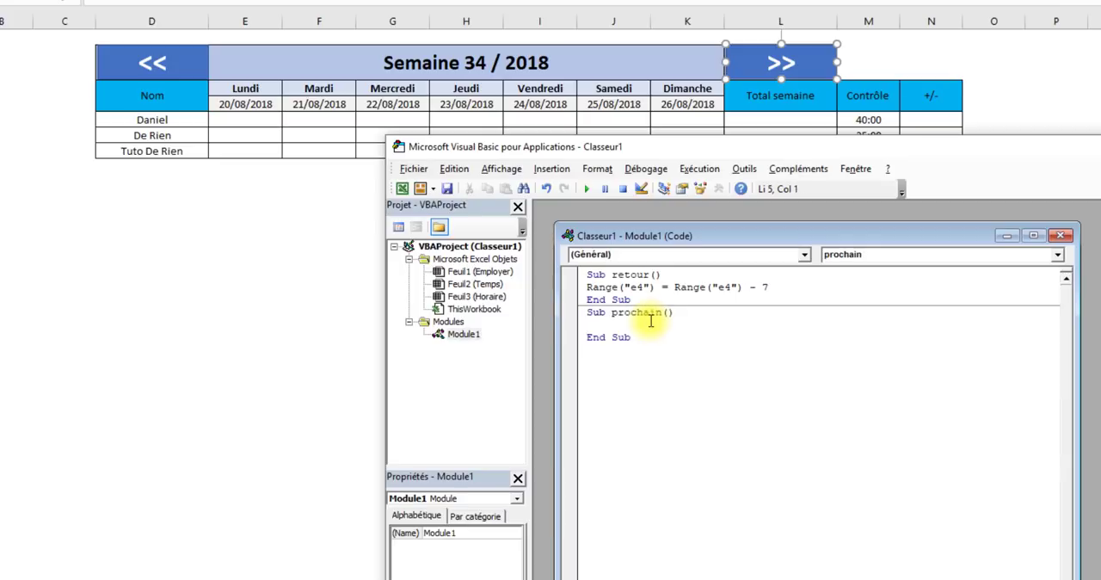
text(range(")
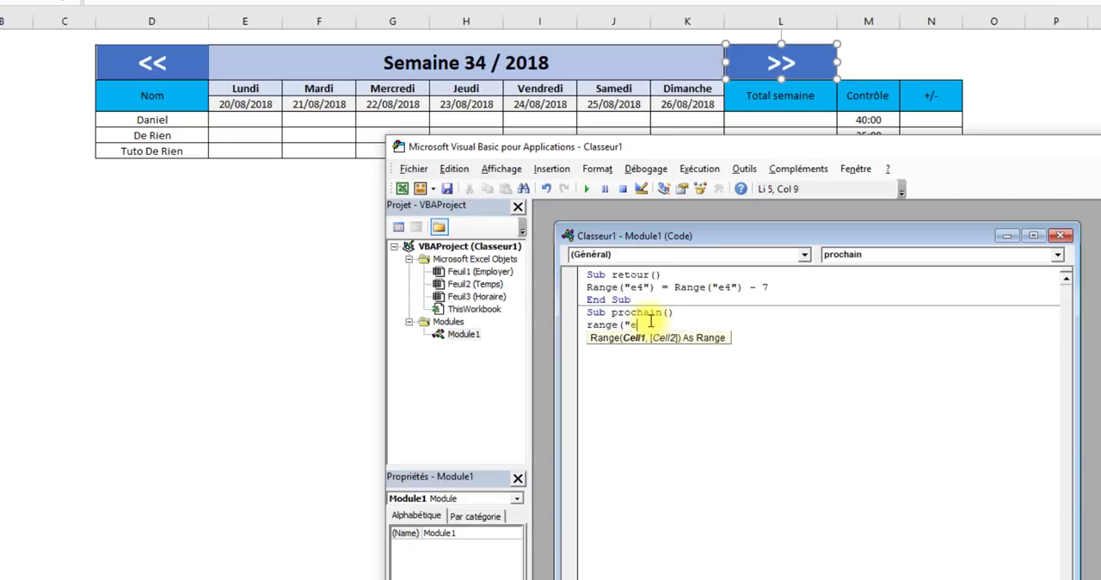
text(e4"))
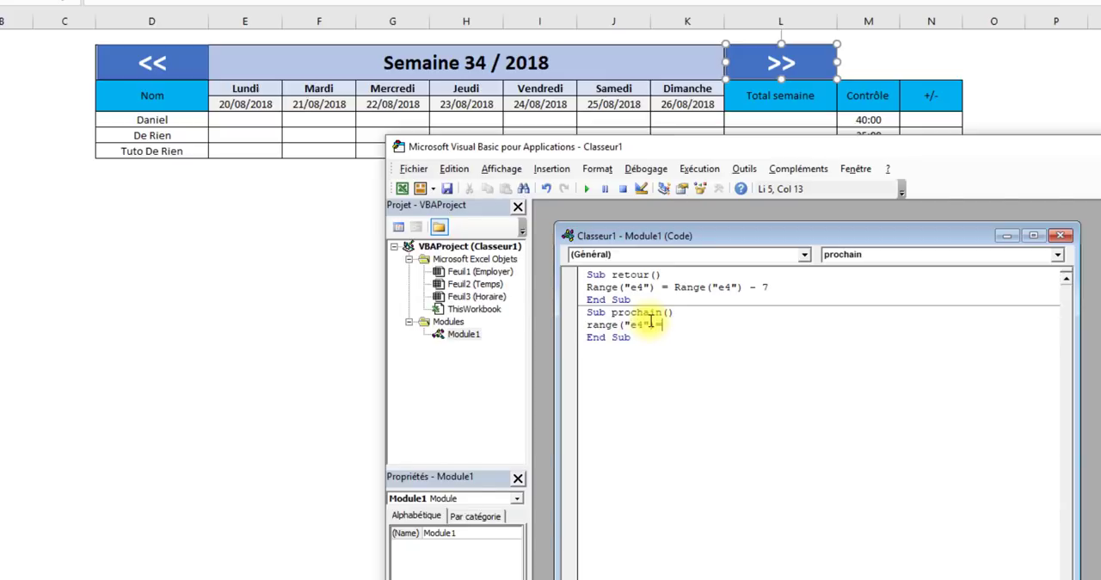
text(=range("k)
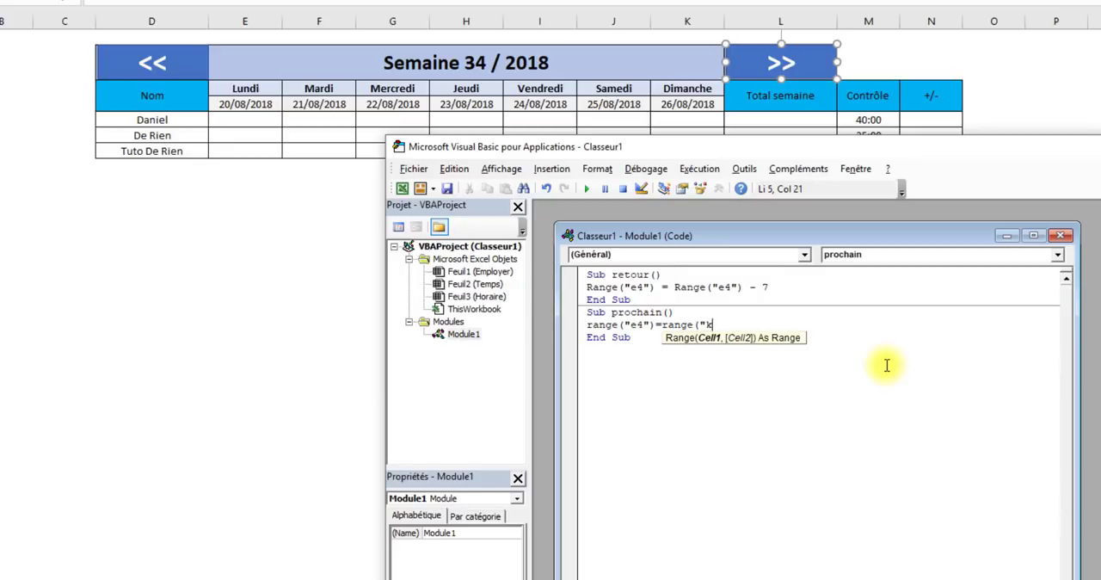
text()+1)
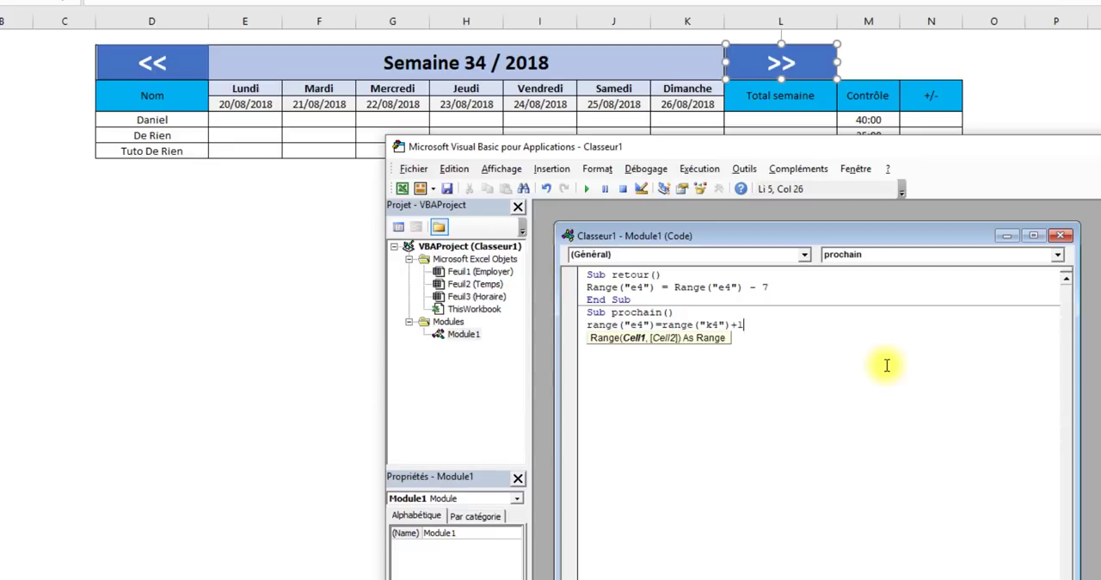
click(711, 339)
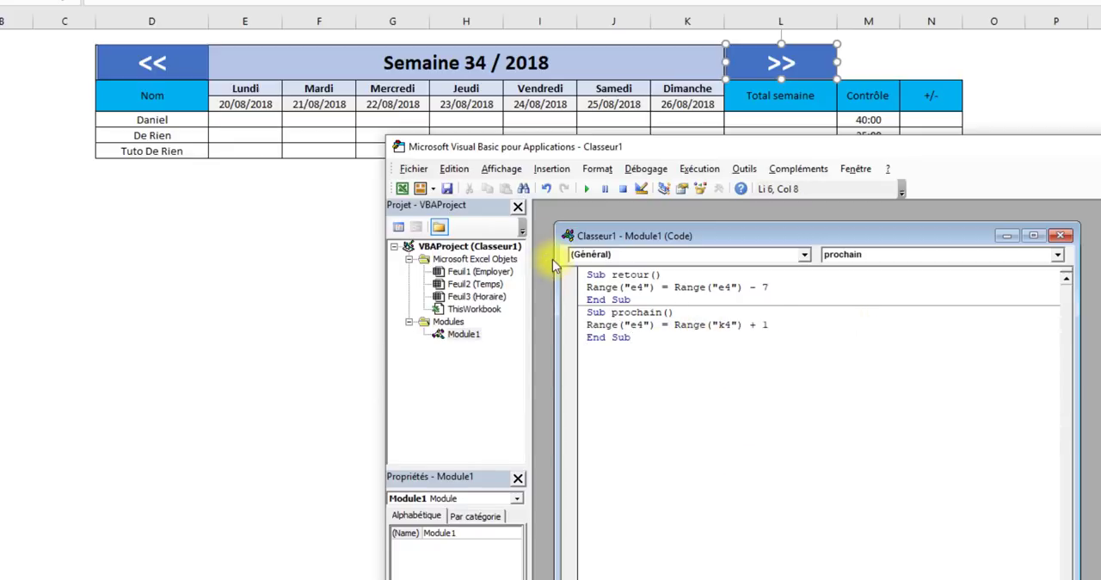
click(772, 324)
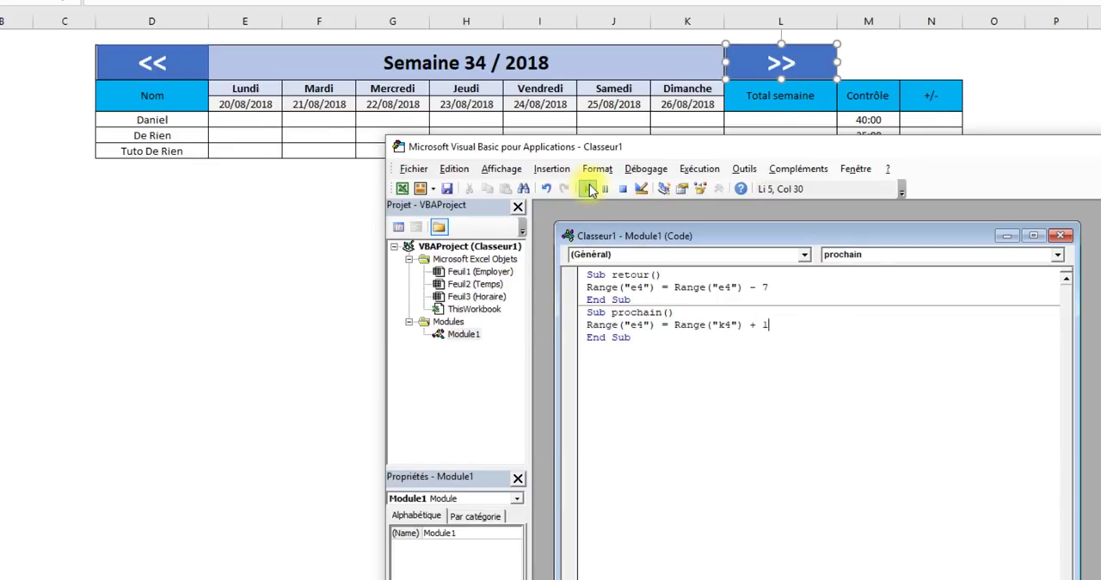
click(588, 188)
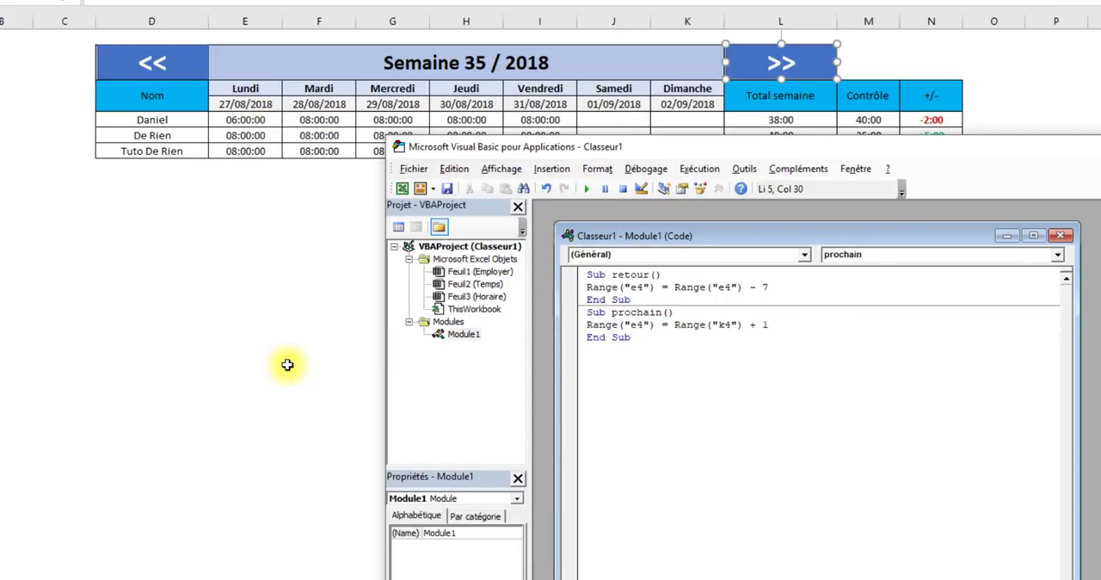
- Close the Visual Basic editor and return to the schedule sheet with its << and >> rectangles
click(1100, 146)
click(575, 262)
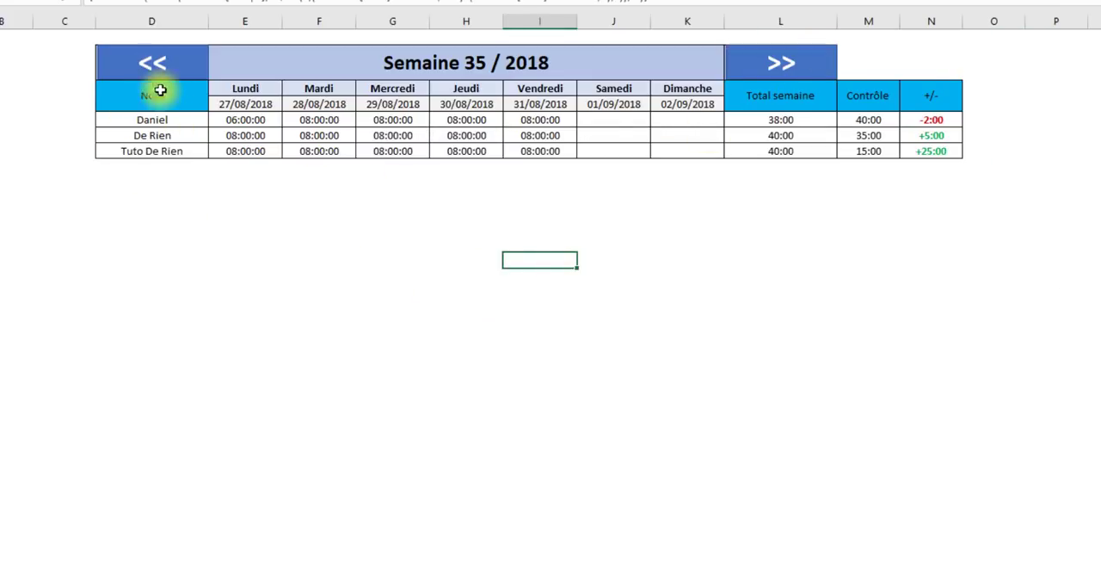
ctrl+click(812, 68)
ctrl+click(138, 60)
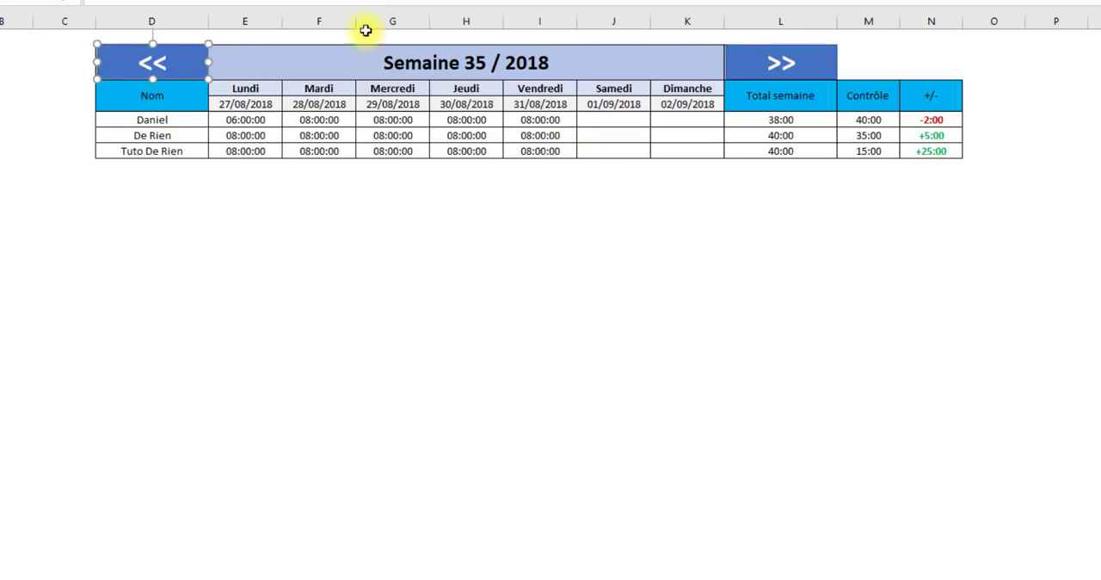
ctrl+click(791, 67)
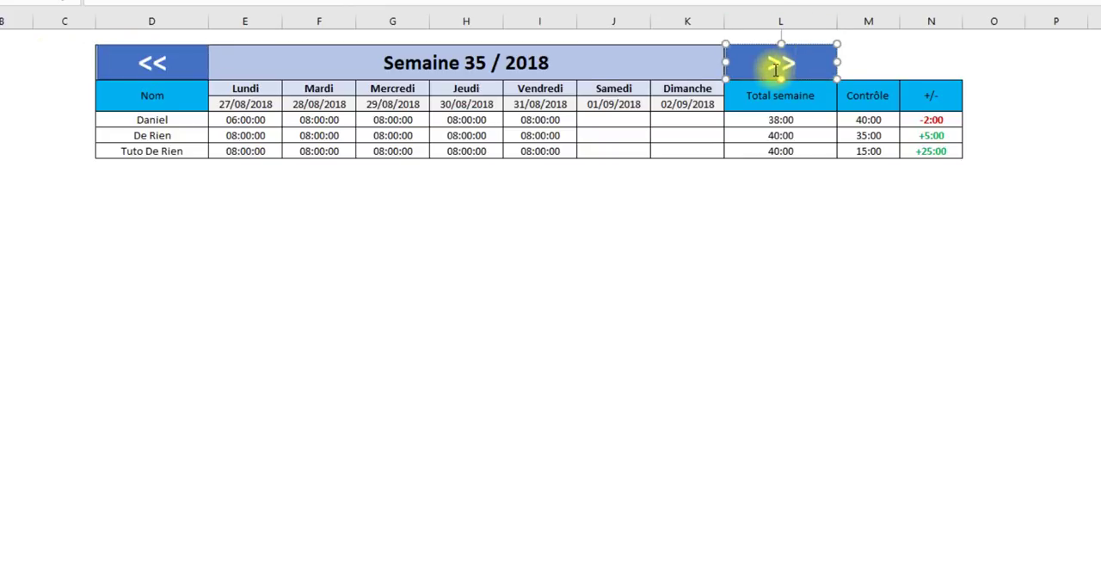
click(538, 307)
- Assign the retour macro to the << rectangle over cell D2
ctrl+click(156, 60)
right_click(166, 61)
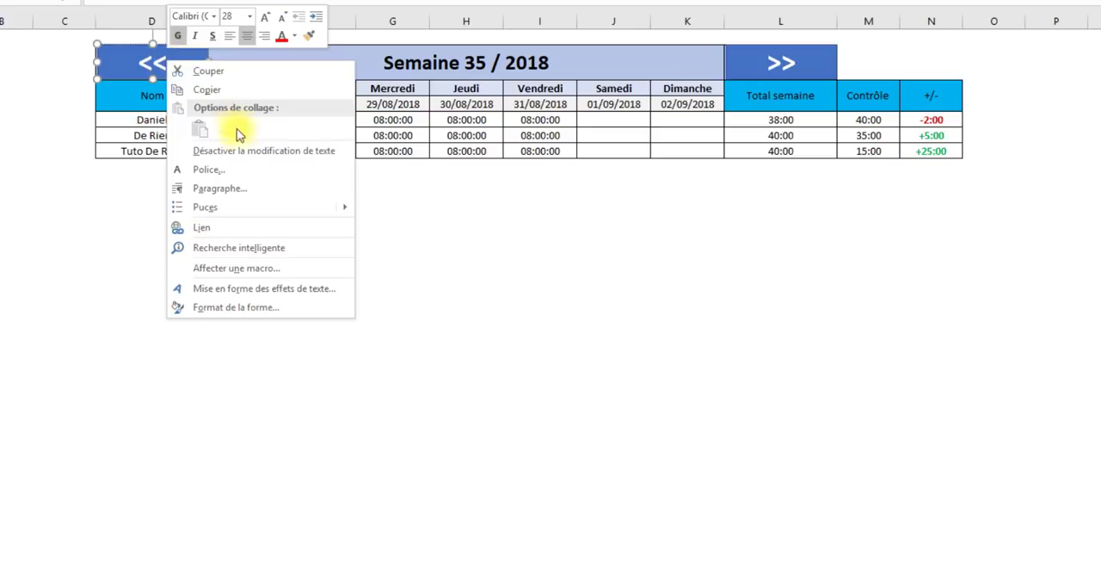
click(258, 268)
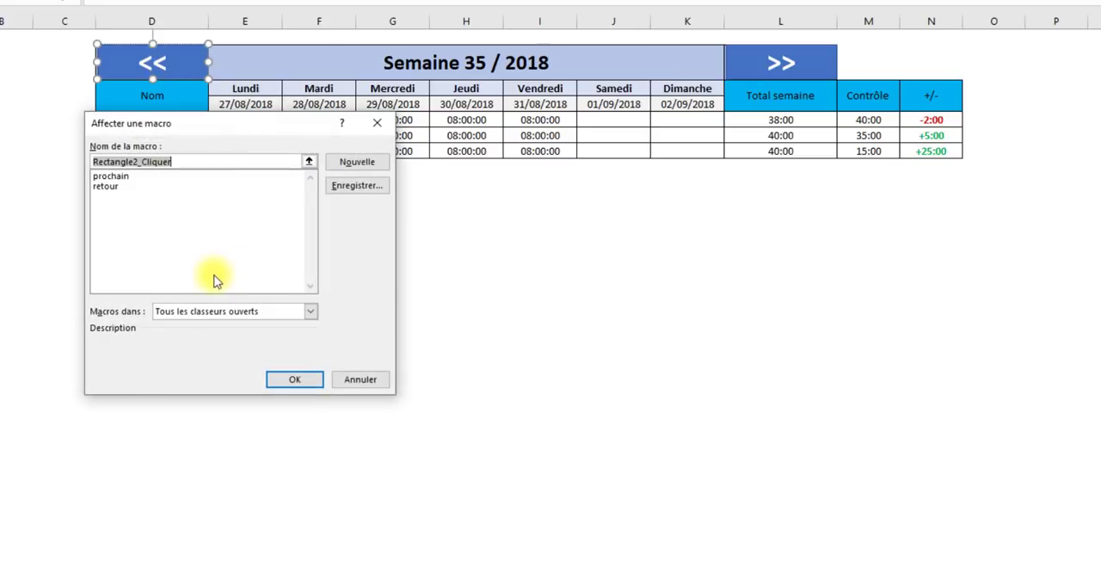
double_click(106, 186)
- Assign the prochain macro to the >> rectangle over cell L2, leaving the shape deselected
right_click(816, 60)
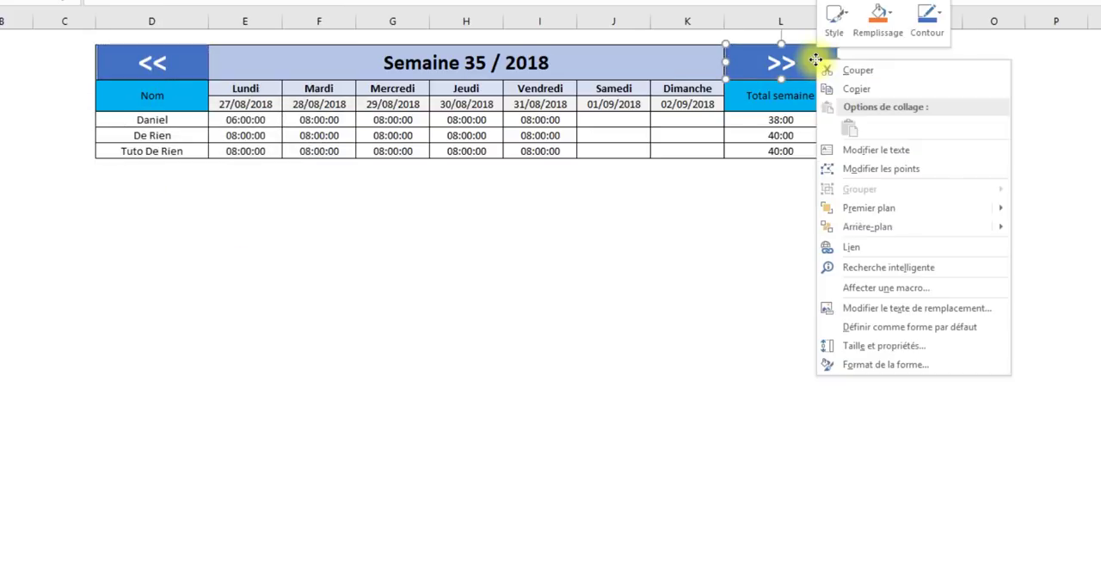
click(852, 285)
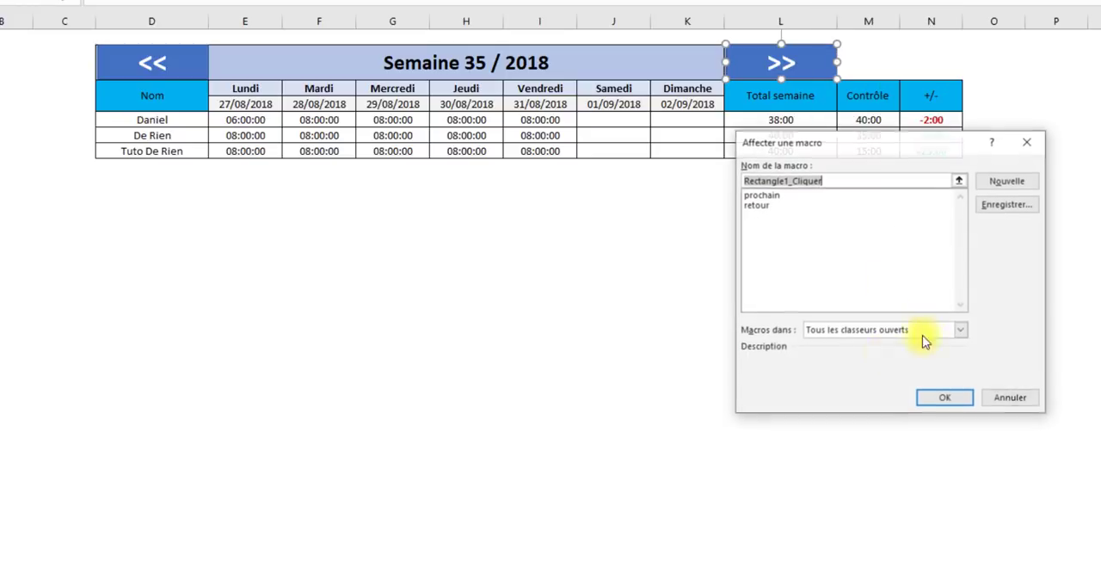
double_click(779, 197)
click(868, 400)
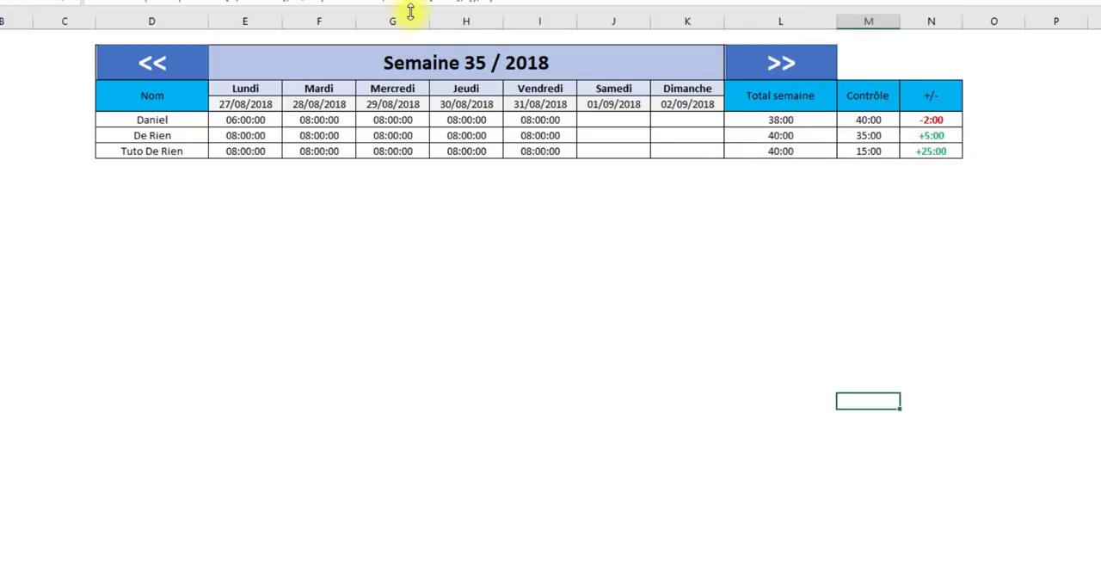
- Test the << and >> buttons by moving the schedule back and forward several weeks, ending on week 35
click(811, 61)
click(177, 70)
click(177, 70)
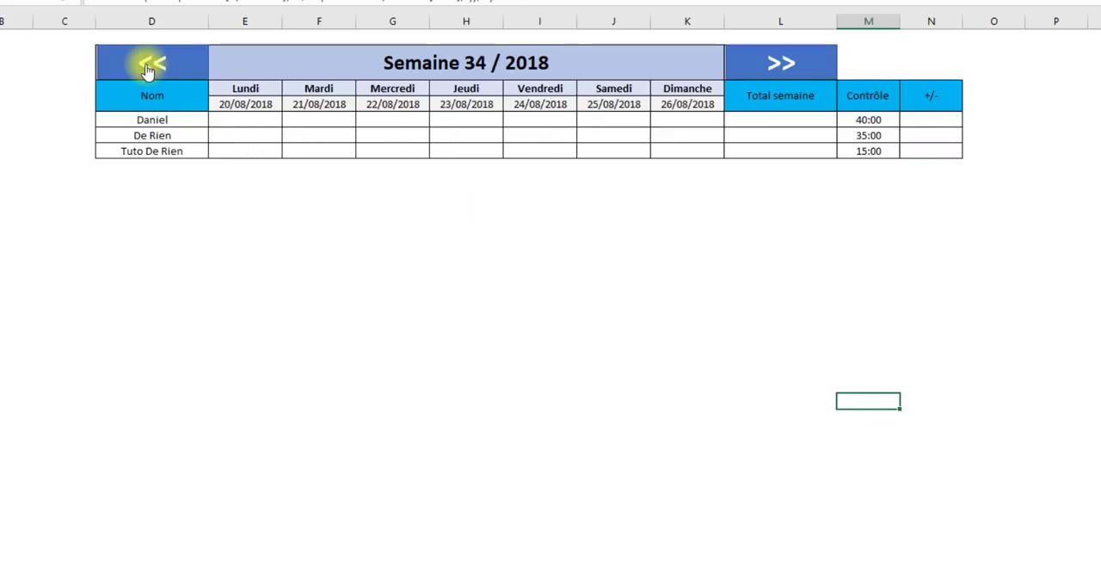
click(151, 67)
click(151, 67)
click(755, 69)
click(755, 69)
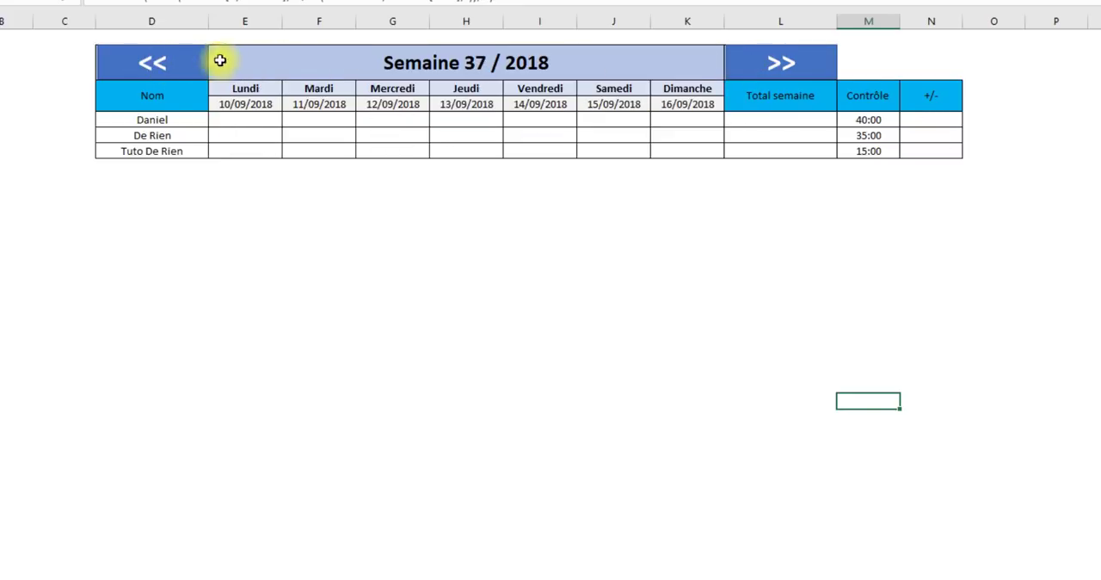
click(155, 66)
click(154, 67)
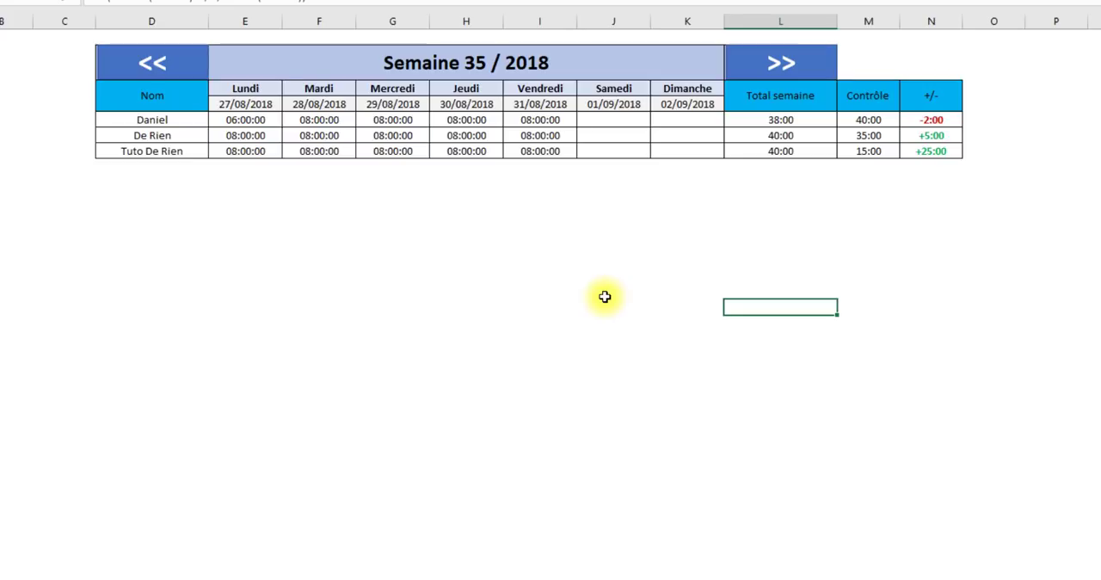
- Add a new employee to the Employer sheet's table, entering the employee's name, 25:00 weekly hours and oui for Actif
click(93, 577)
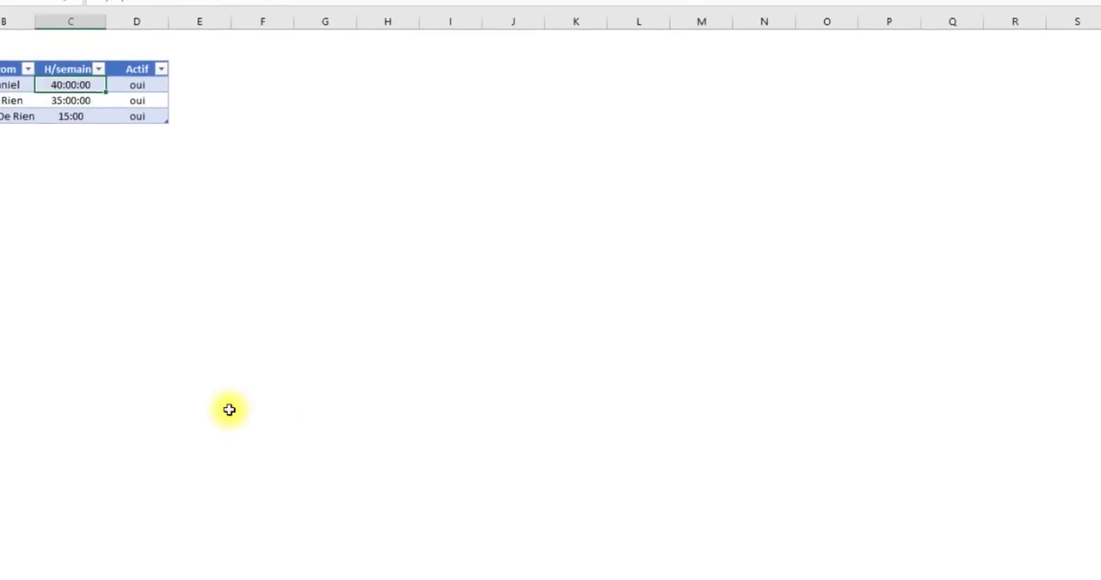
click(142, 115)
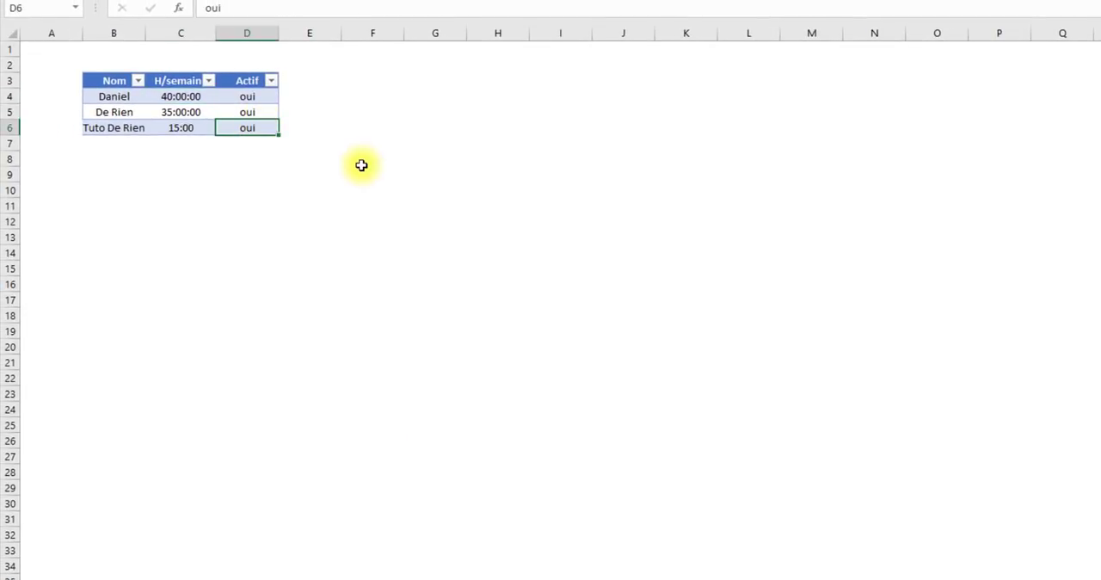
key(Tab)
text(bo)
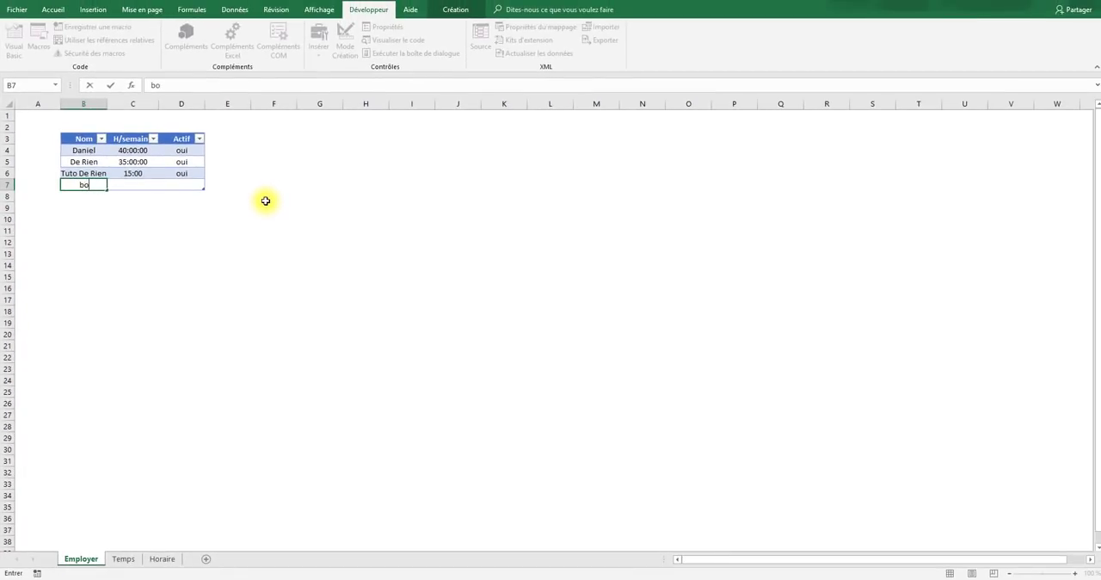
text(b)
key(Tab)
text(2)
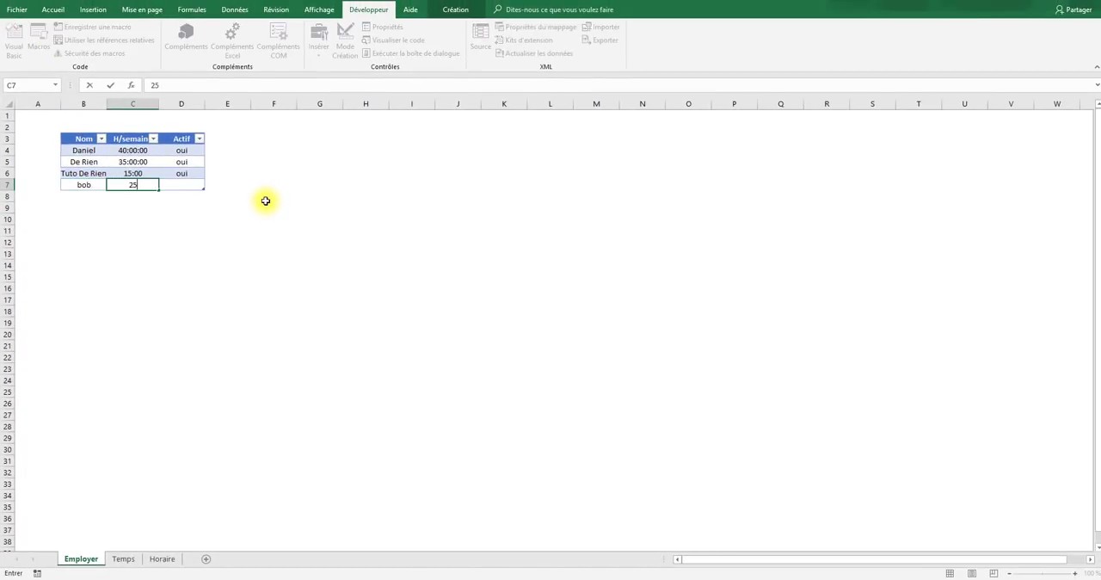
text(5:00)
key(Tab)
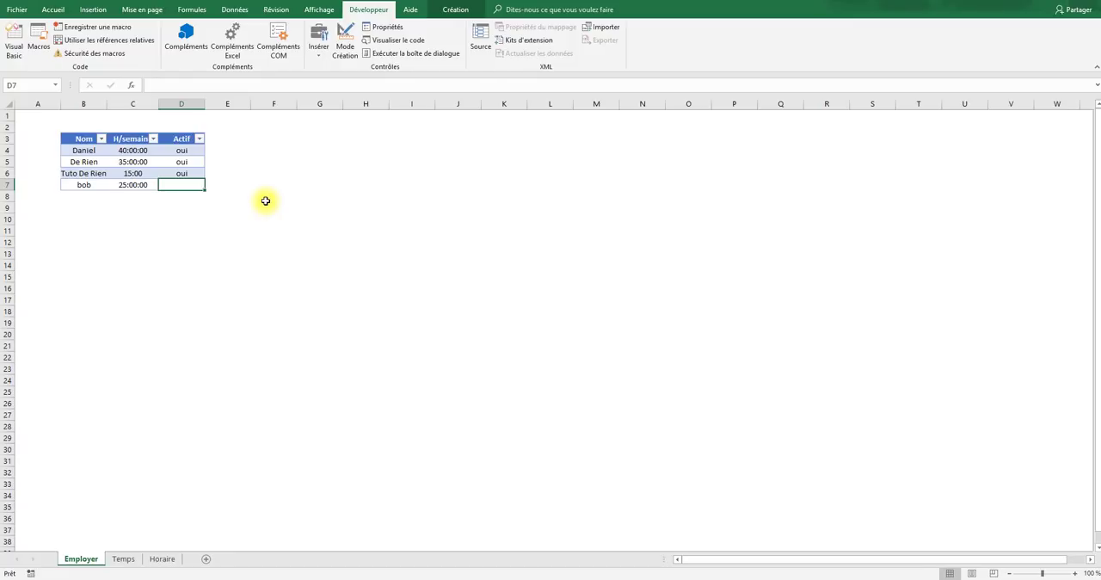
text(ouoi)
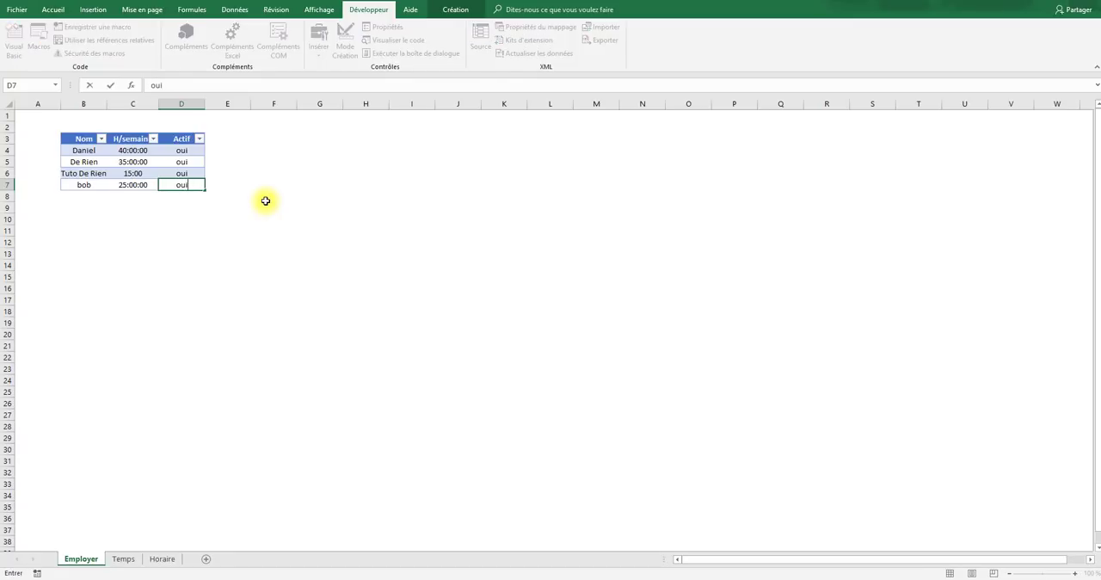
key(Return)
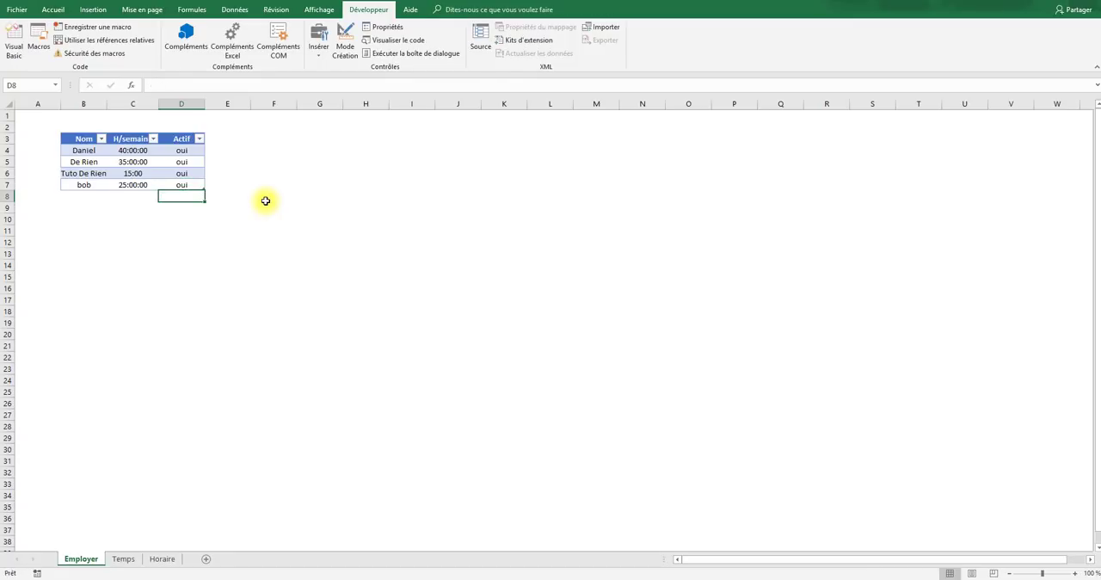
- Hide the field list of the pivot table that supplies the employee names on the Horaire sheet
click(163, 559)
click(401, 406)
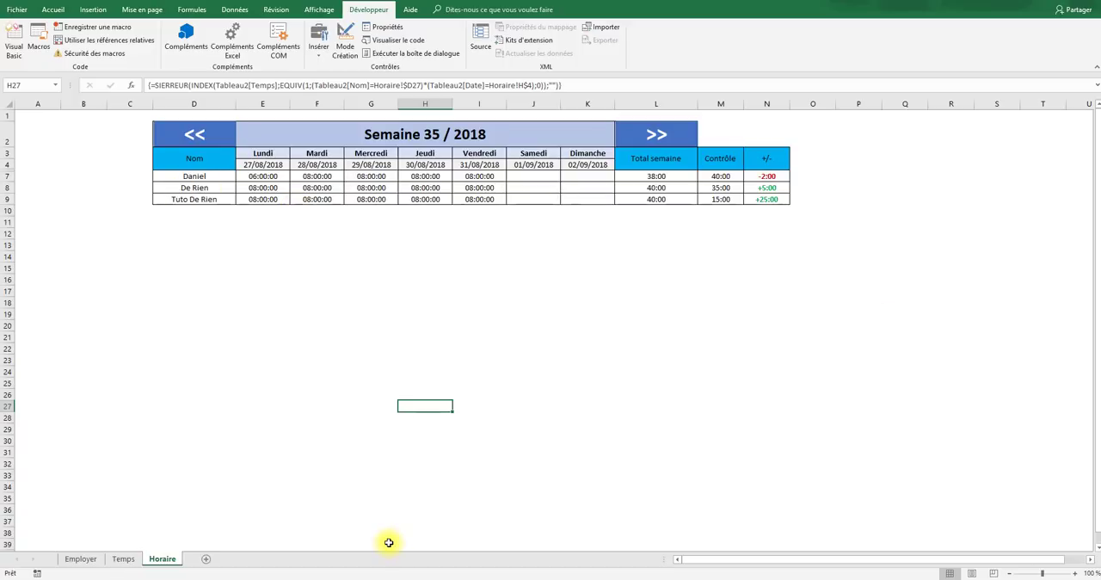
click(211, 174)
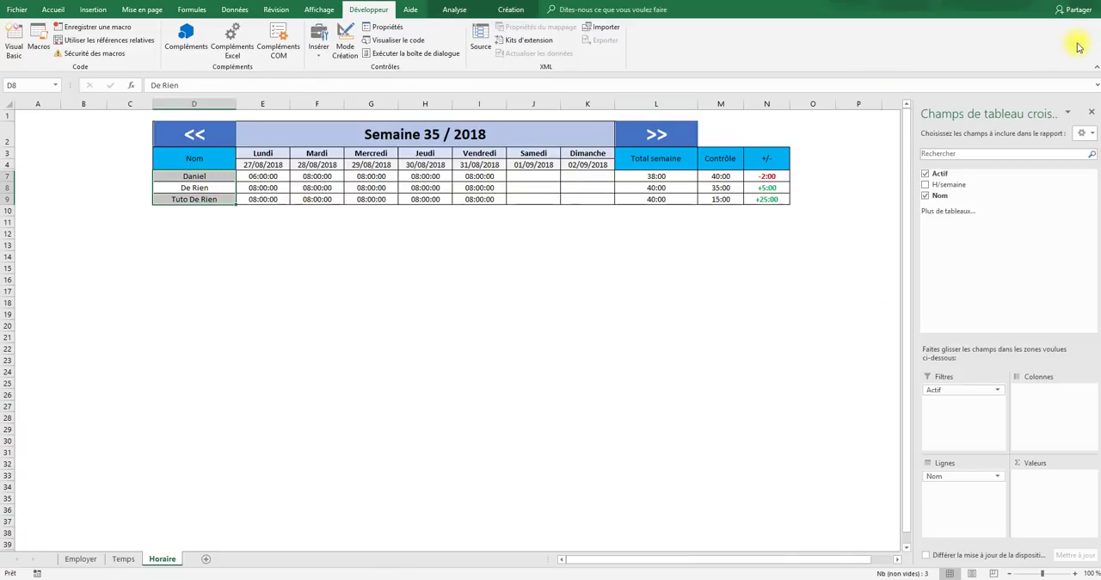
click(454, 10)
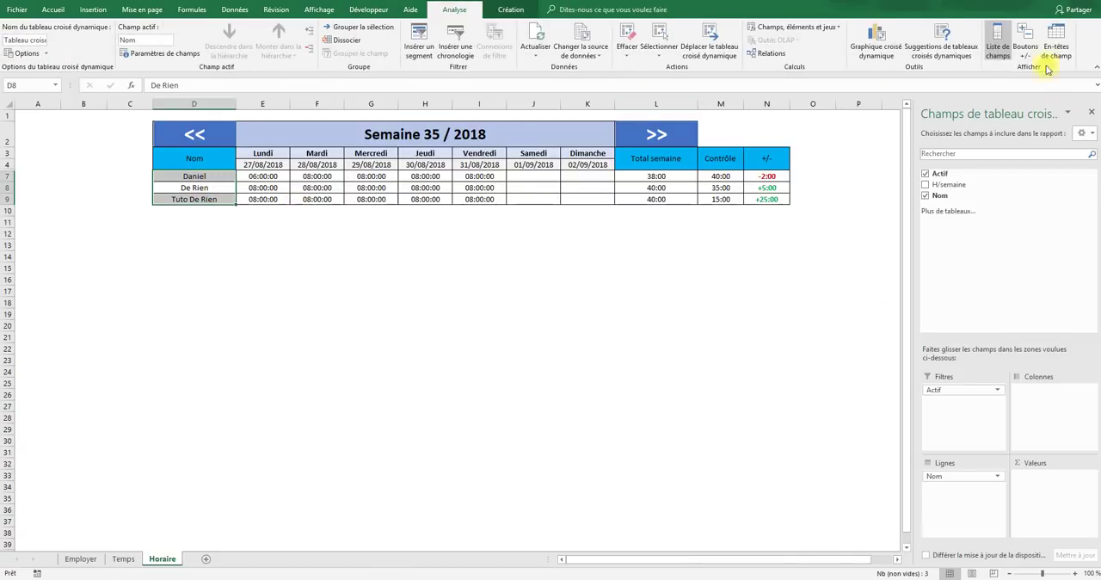
click(998, 46)
click(215, 325)
click(189, 187)
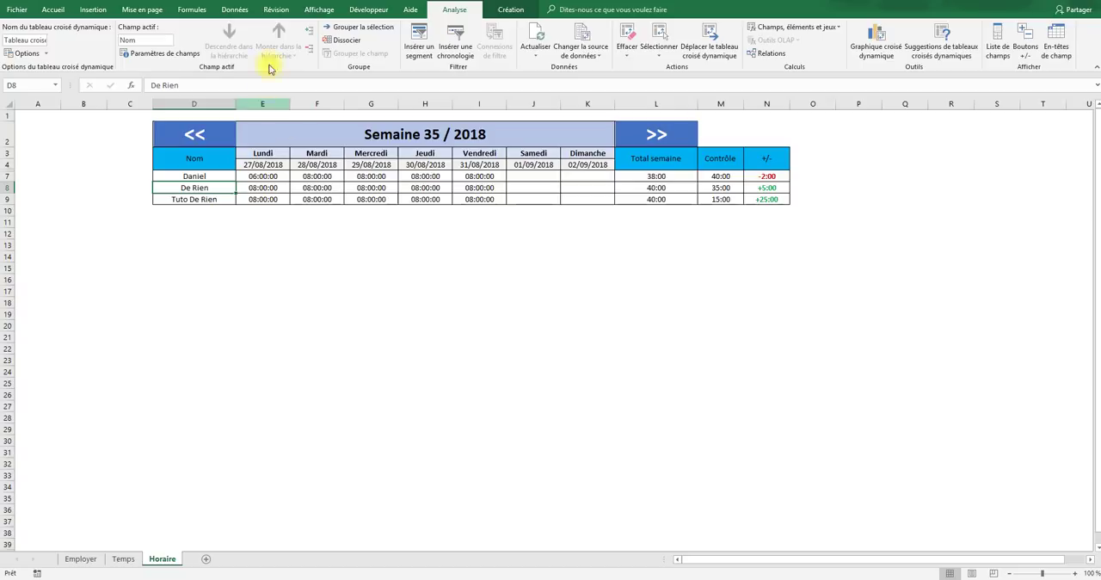
- Refresh all workbook data and check the Horaire name list for the newly added employee
click(232, 9)
click(287, 32)
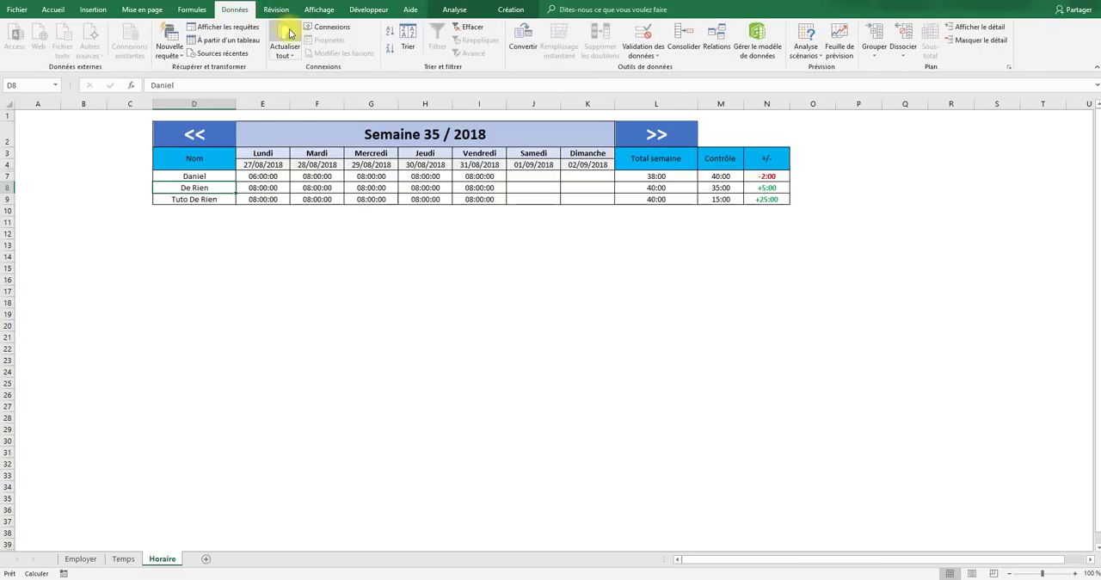
drag(193, 176, 220, 208)
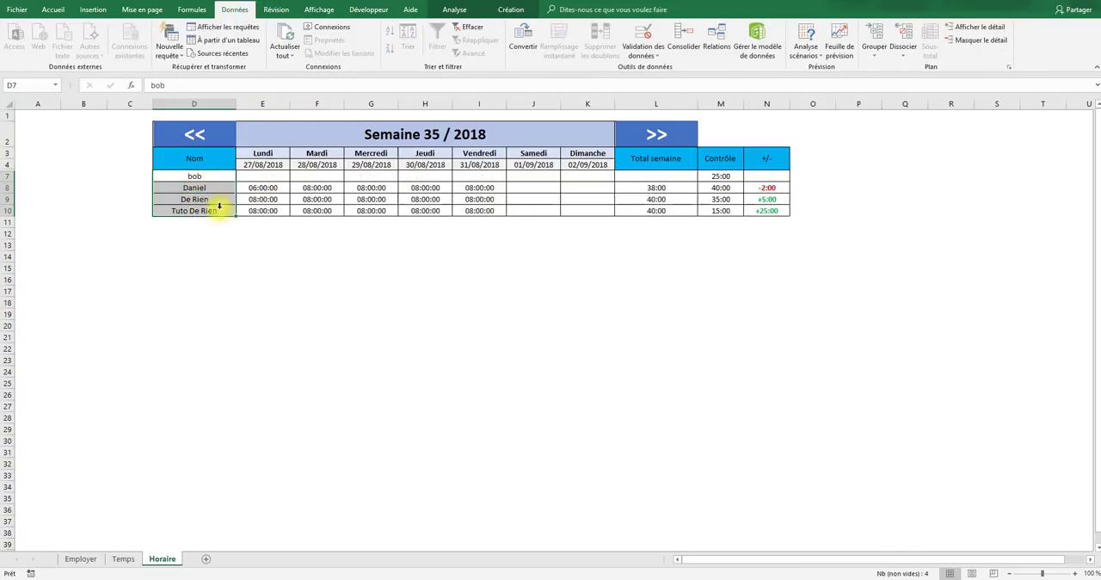
click(210, 242)
click(194, 177)
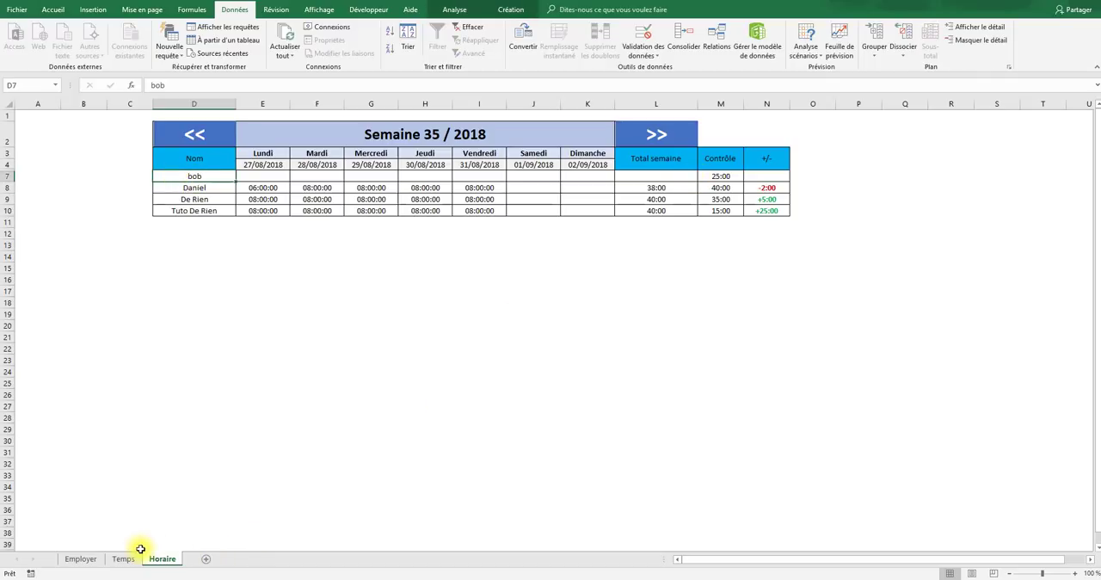
- Delete the last employee's row, row 7, from the table on the Employer sheet
click(81, 559)
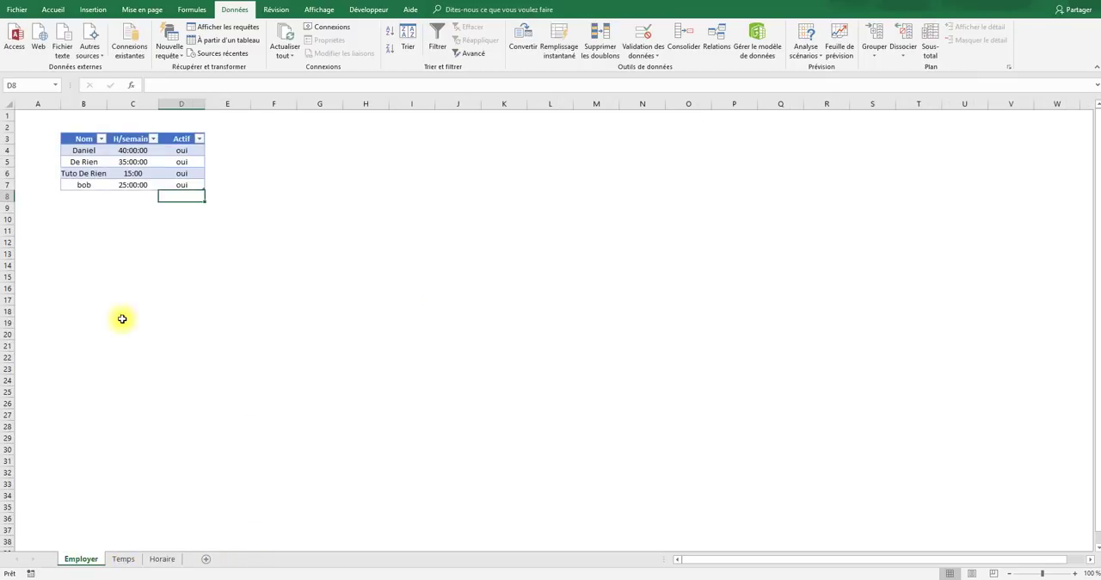
click(83, 185)
right_click(83, 185)
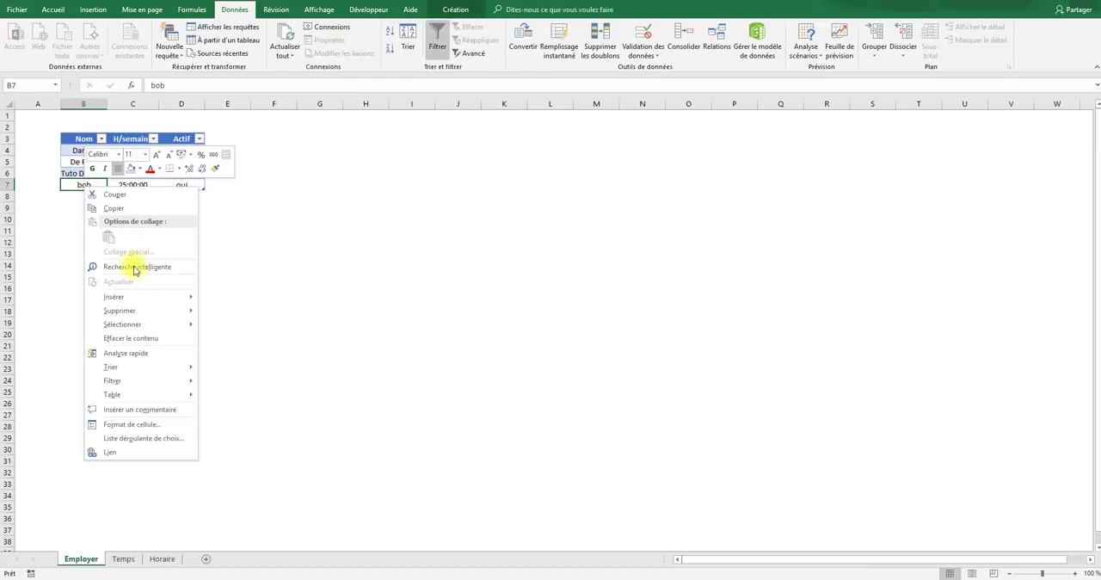
mouse_move(135, 309)
click(238, 326)
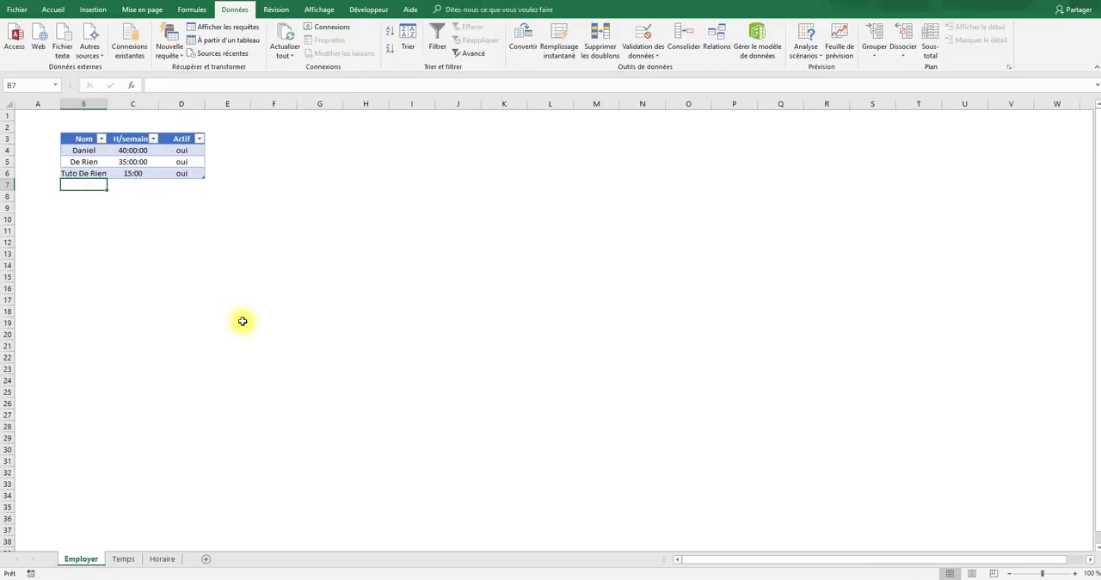
click(241, 321)
- Refresh all data again from the Horaire sheet to update its name list after the row deletion
click(163, 559)
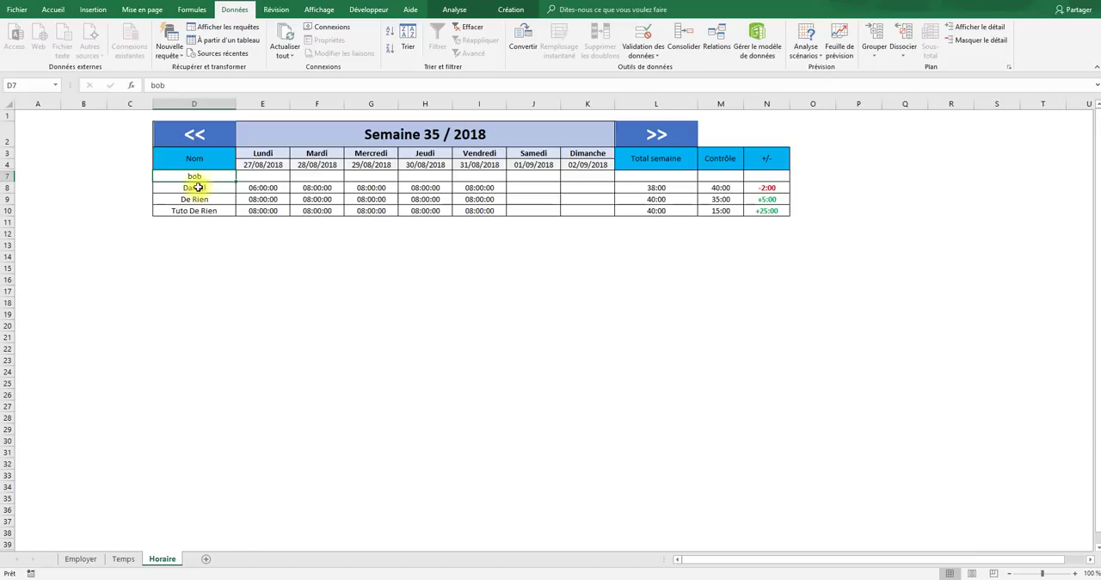
click(288, 39)
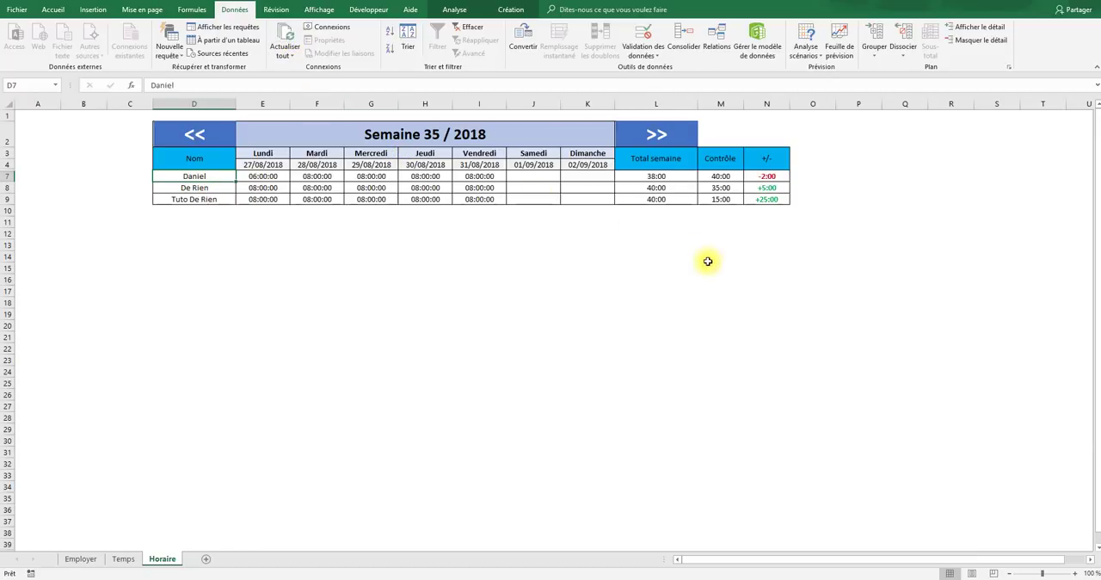
click(695, 300)
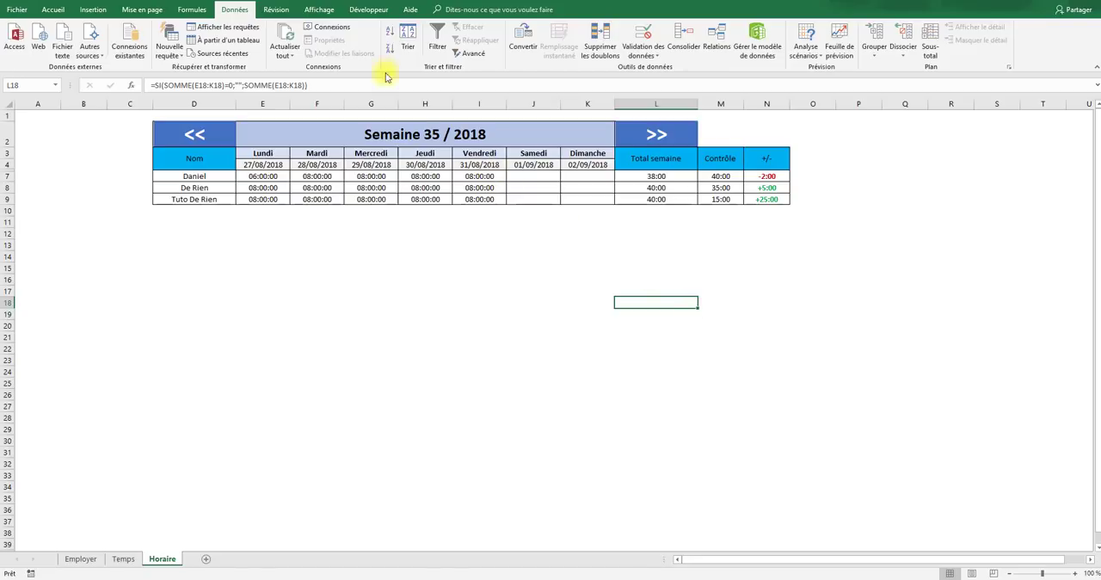
- Add a Worksheet_SelectionChange procedure containing thisworkbook.RefreshAll to the VBA code of Feuil1 (Employer)
click(359, 12)
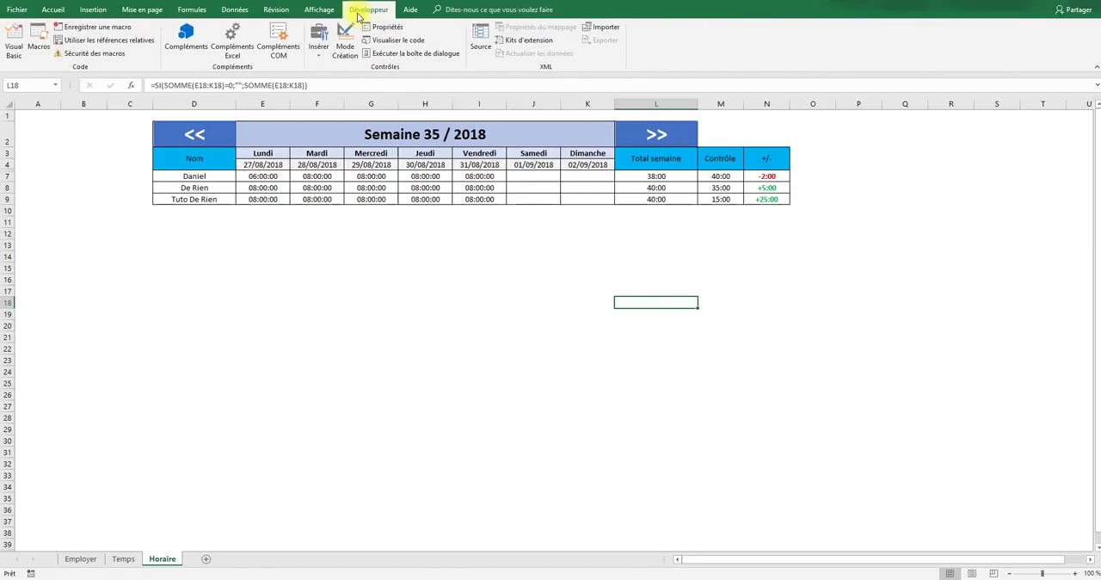
click(14, 43)
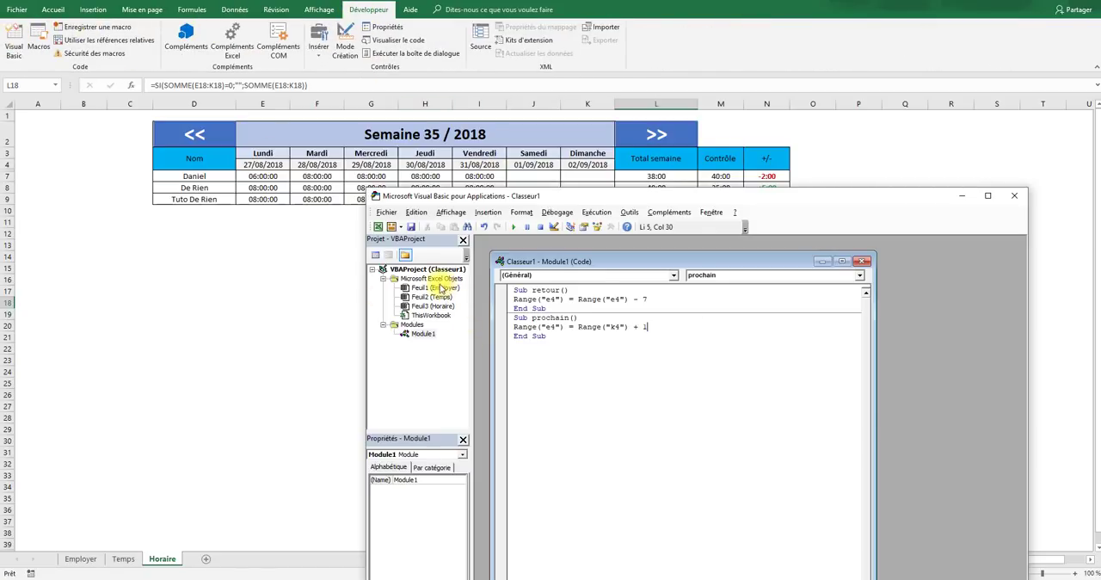
click(435, 287)
double_click(435, 288)
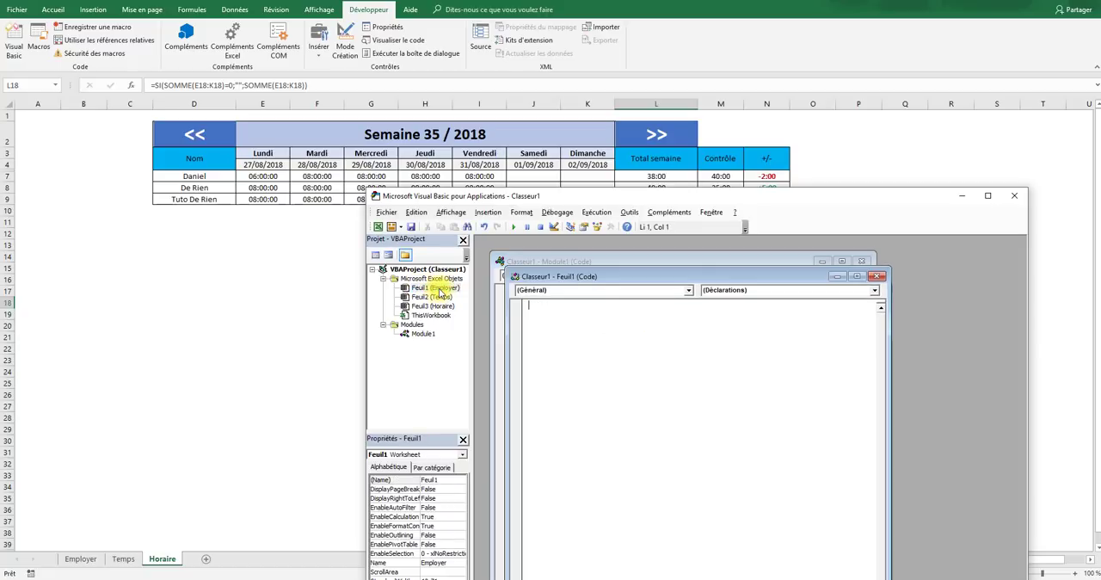
click(689, 292)
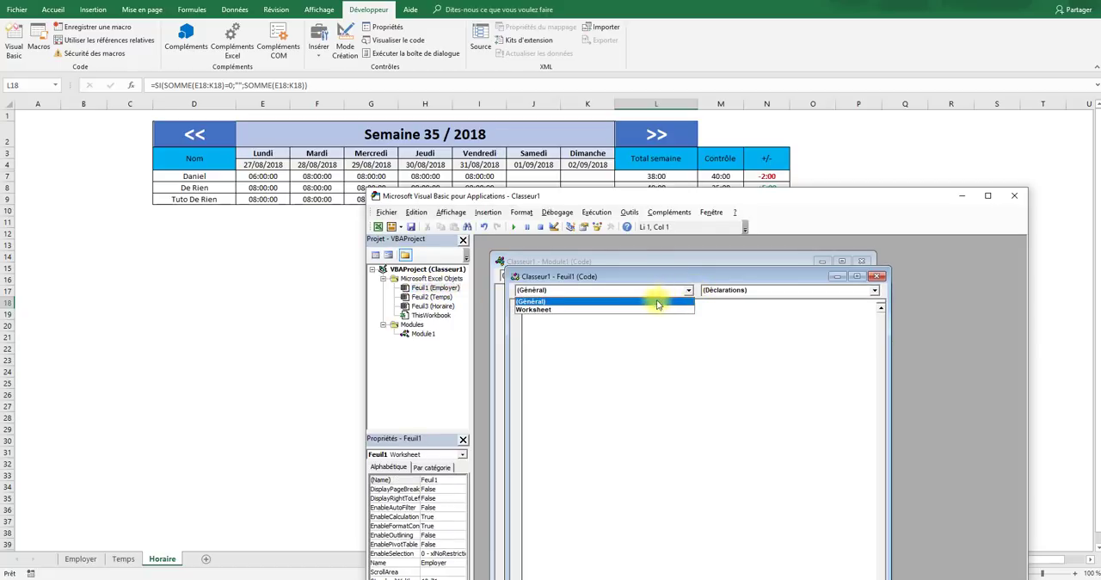
click(641, 308)
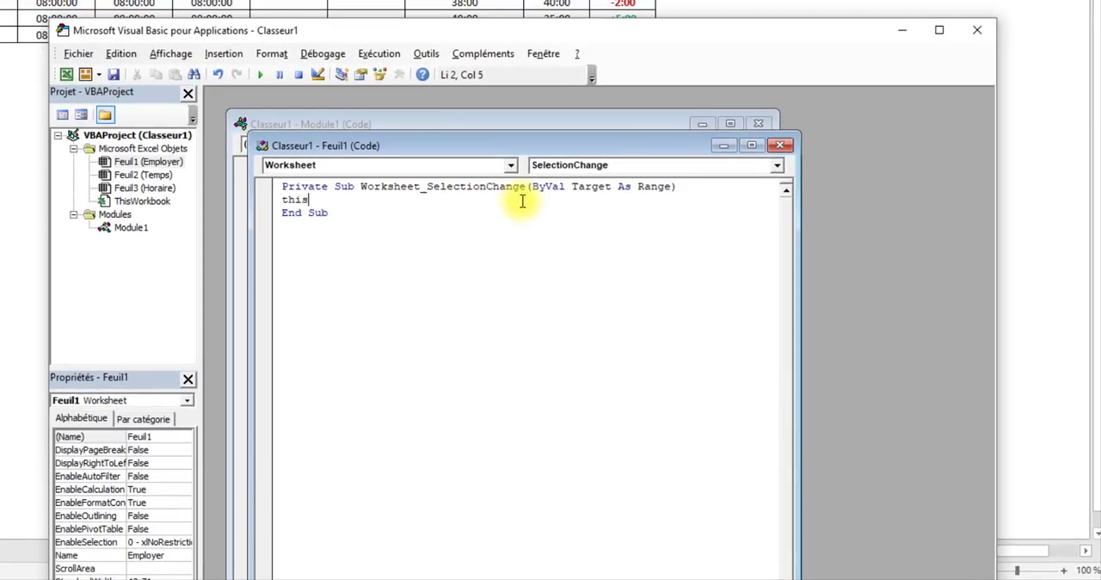
text(thisworkbook.)
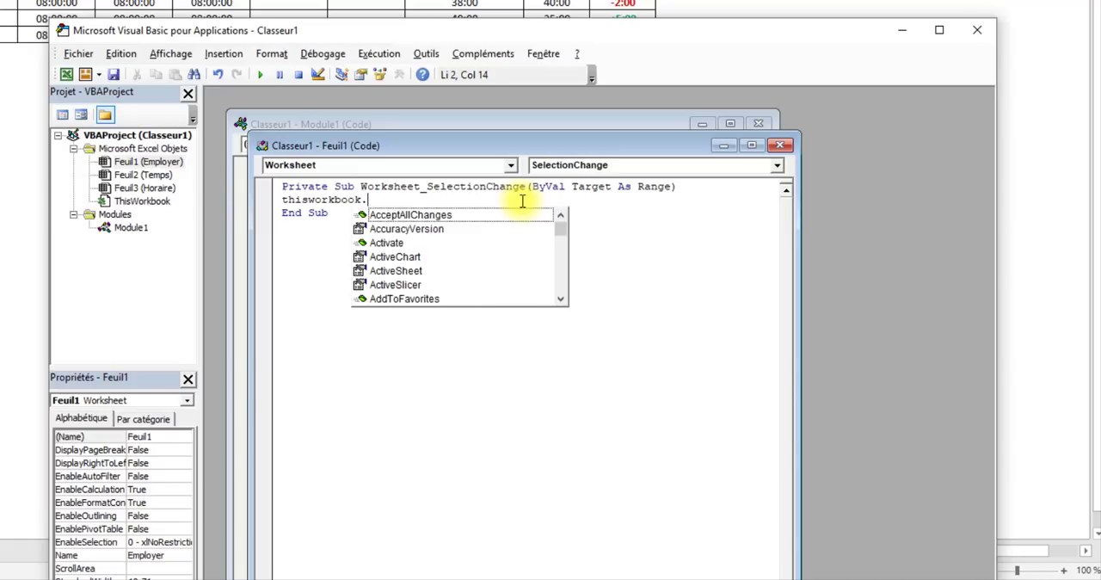
text(ref)
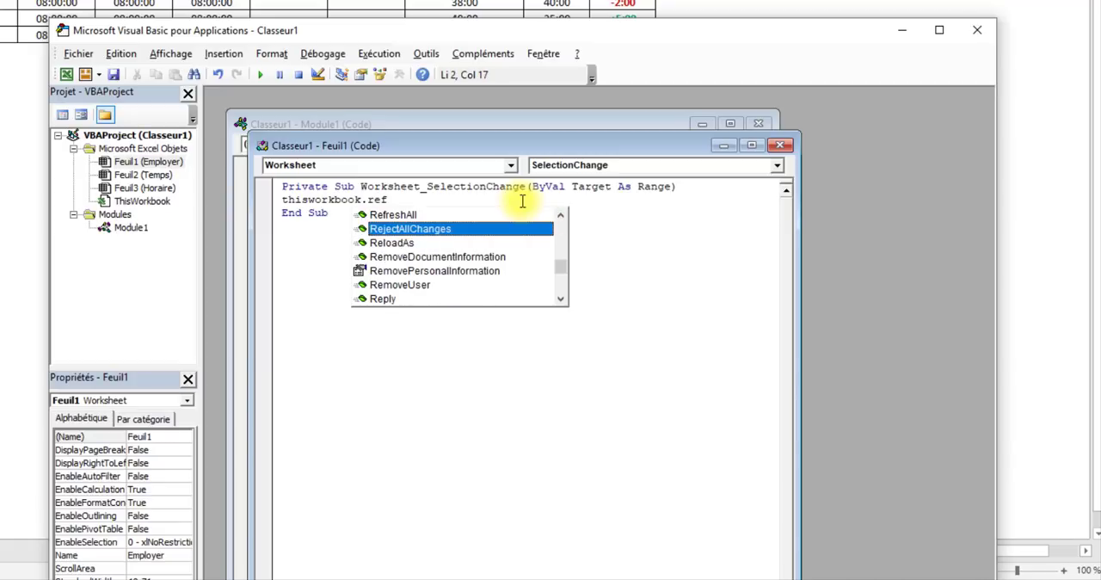
key(Tab)
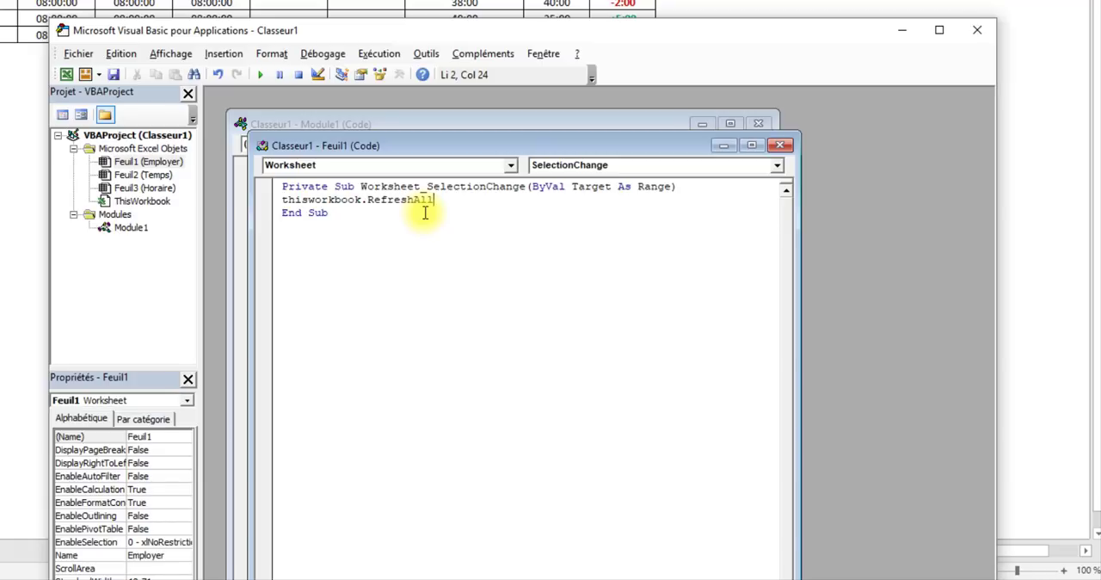
- Add a Worksheet_SelectionChange procedure with thisworkbook.RefreshAll to the code of Feuil2 (Temps), and return to the workbook
double_click(137, 174)
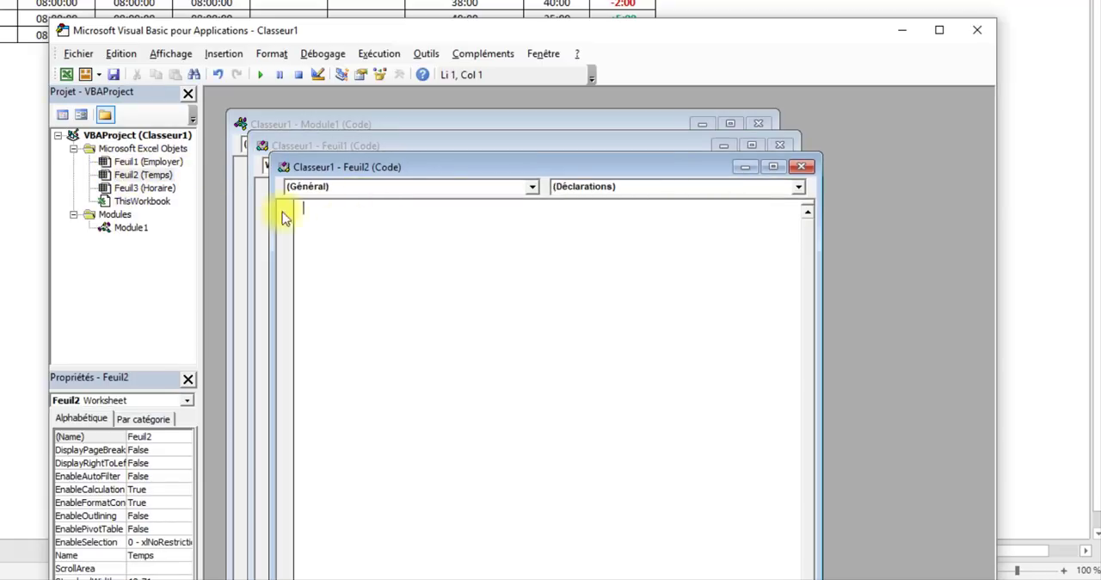
click(478, 185)
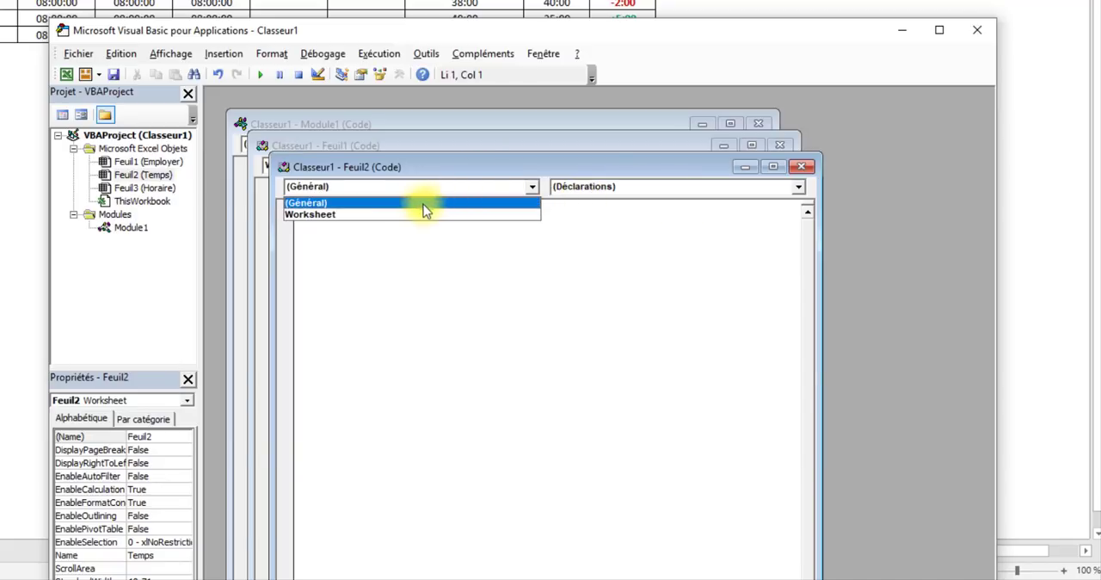
click(410, 216)
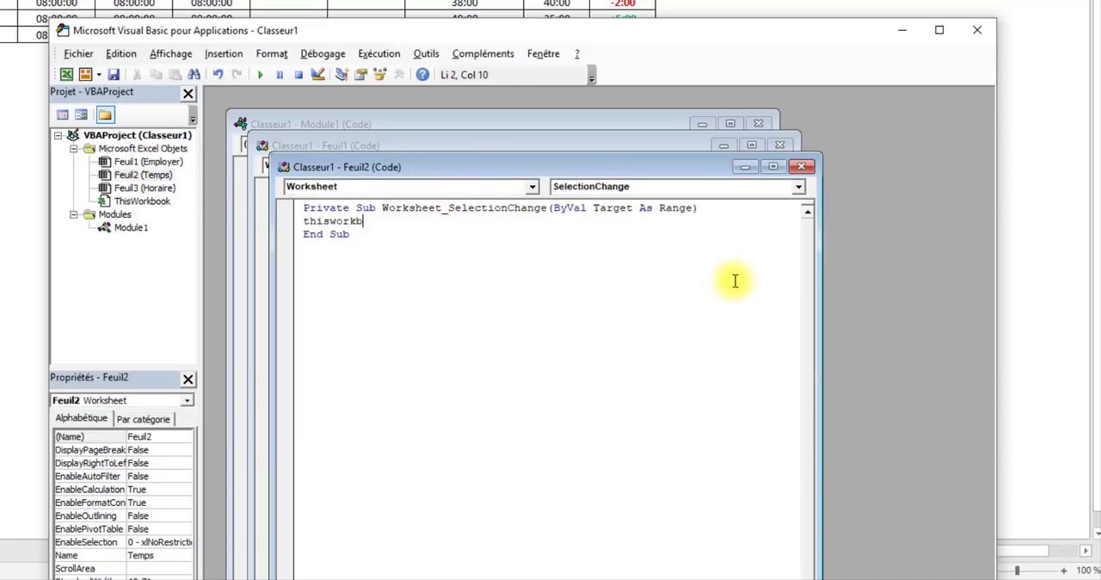
text(thisworkbook.RefreshAll)
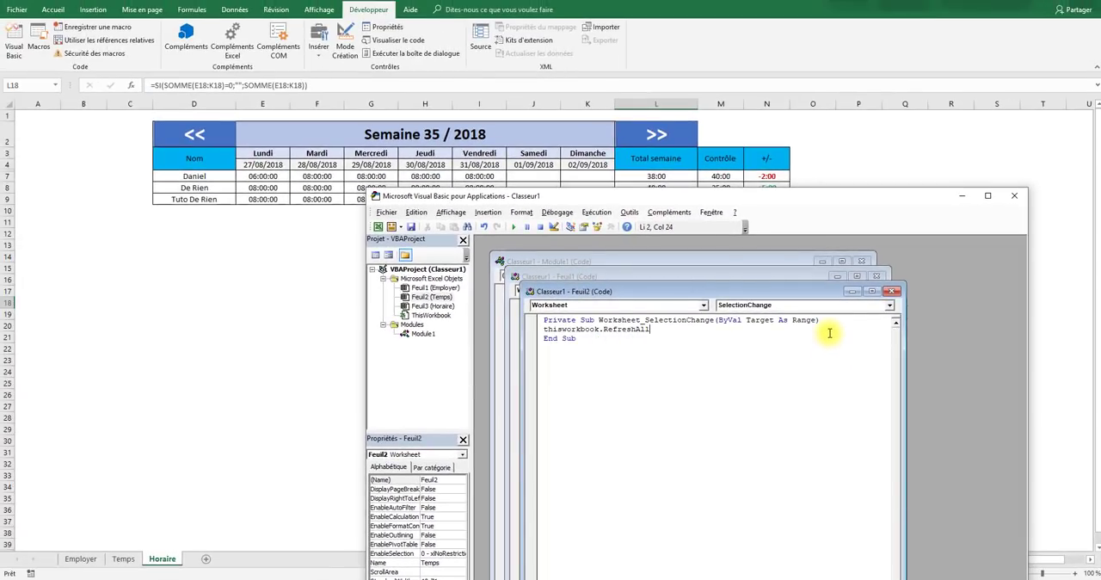
click(287, 292)
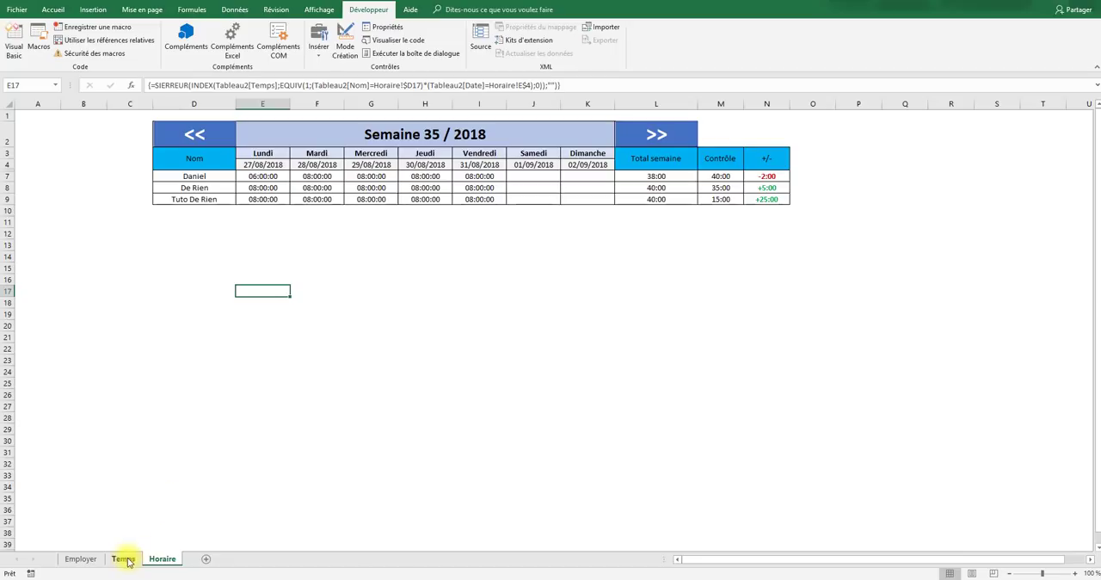
- Add the employee back as a new row of the Employer table, entering the name, 25 weekly hours and oui for Actif
click(86, 559)
click(195, 175)
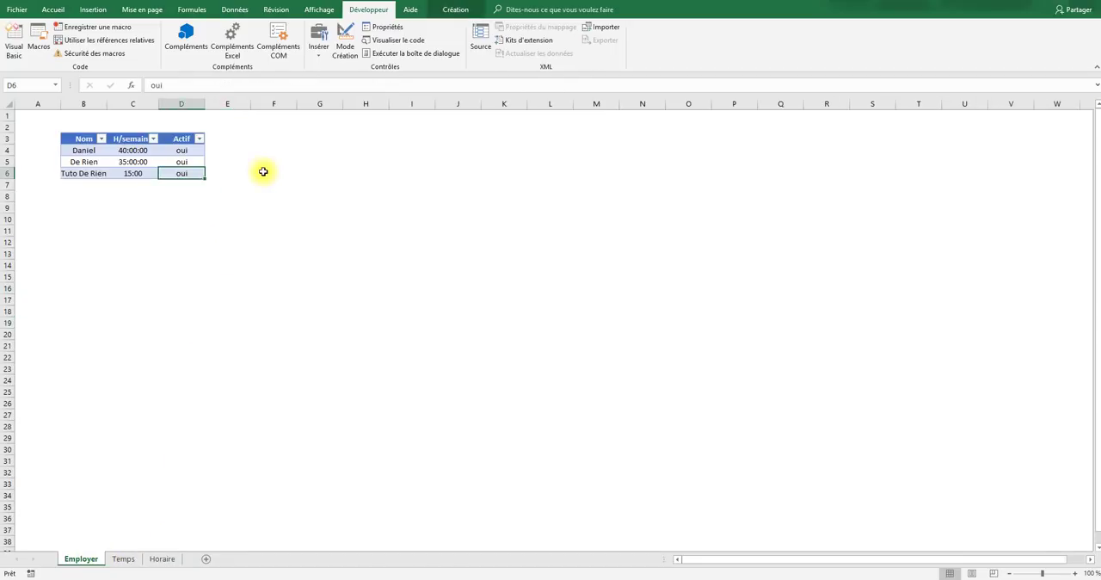
key(Tab)
text(bob)
key(Tab)
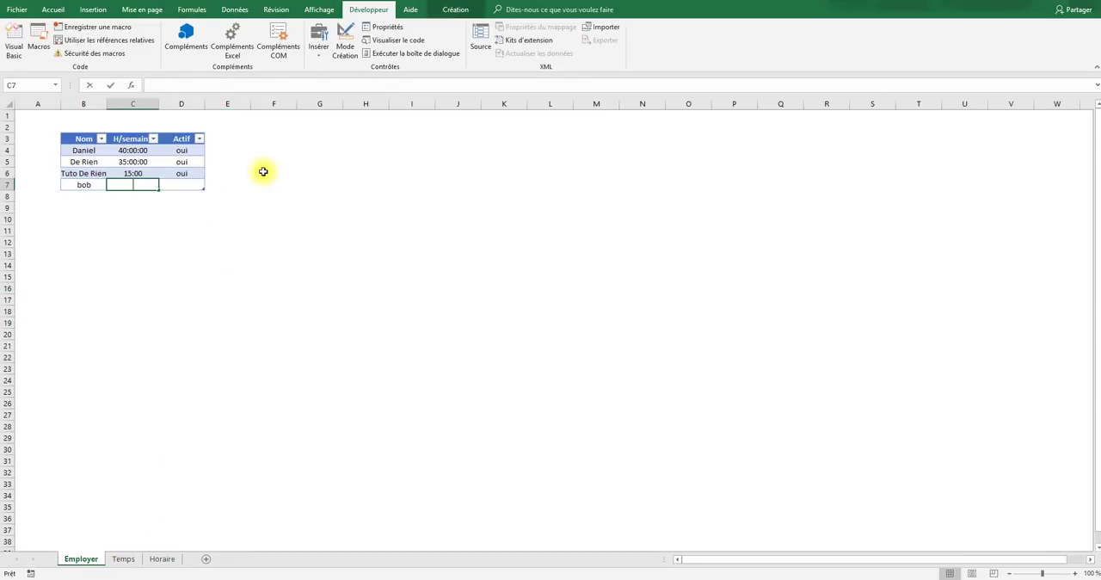
text(25:00)
key(Tab)
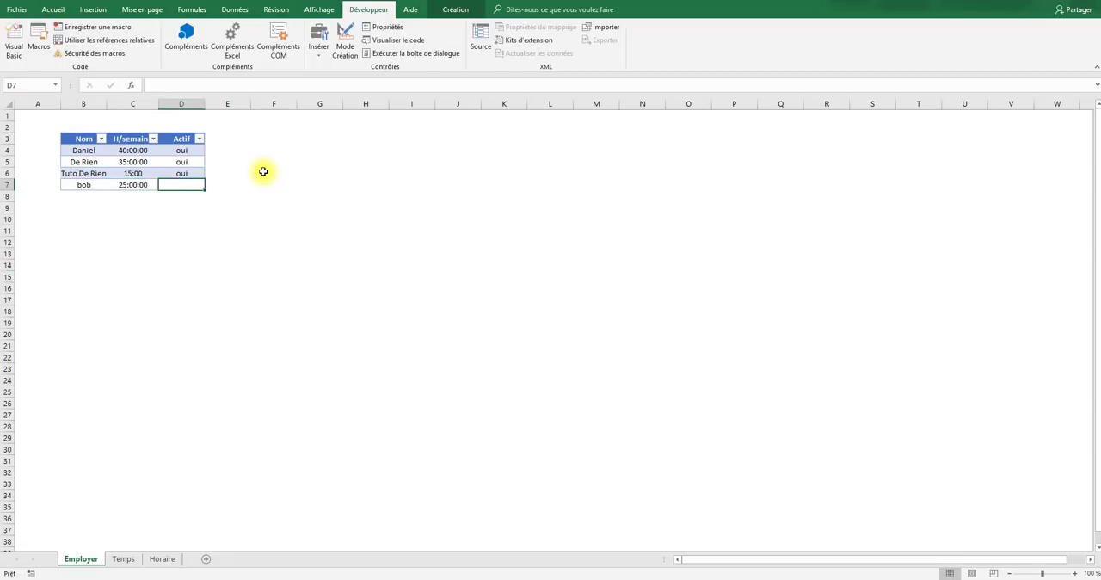
text(iuyu)
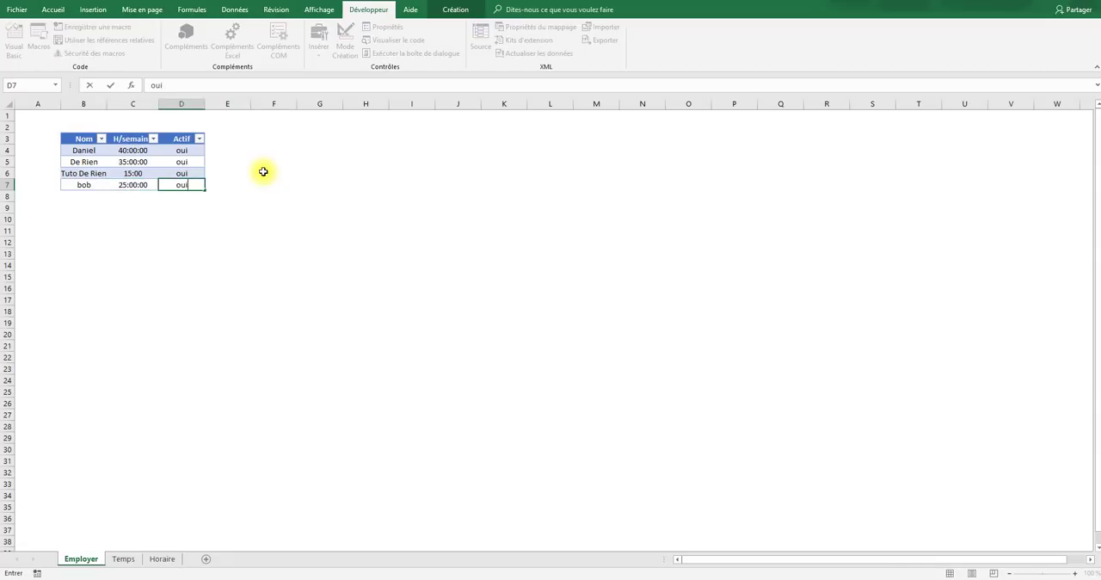
key(Return)
- Check the Horaire schedule for the re-added employee, and return to the Actif cell D5 on the Employer sheet
click(160, 560)
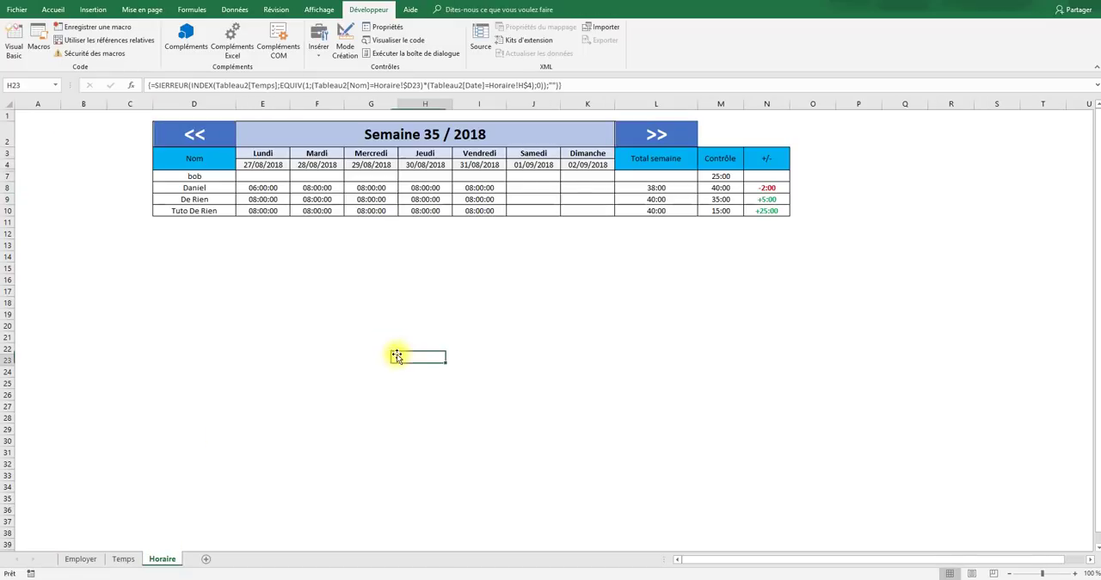
click(198, 175)
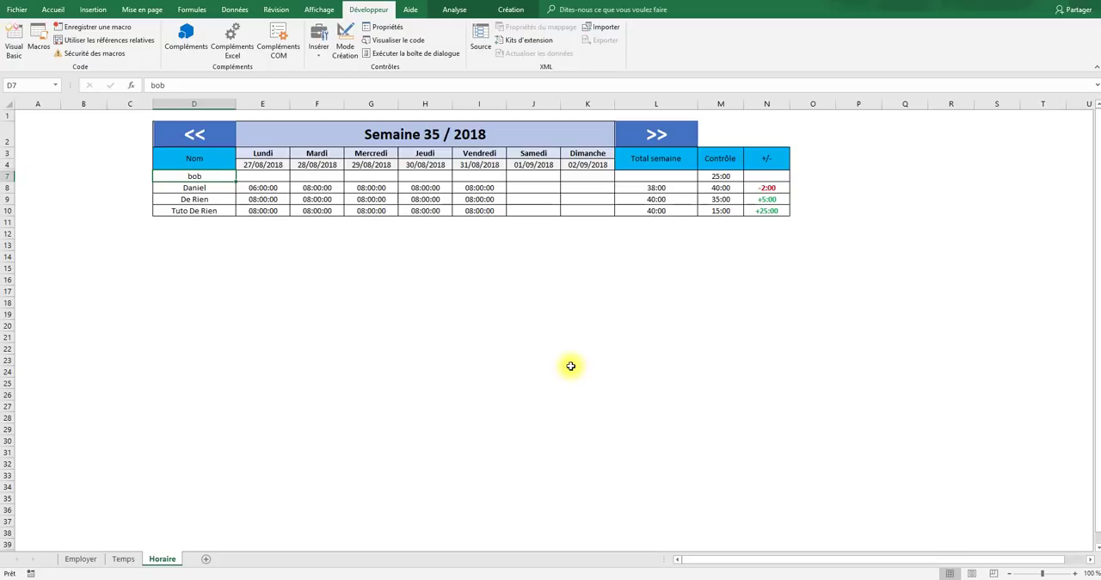
click(568, 335)
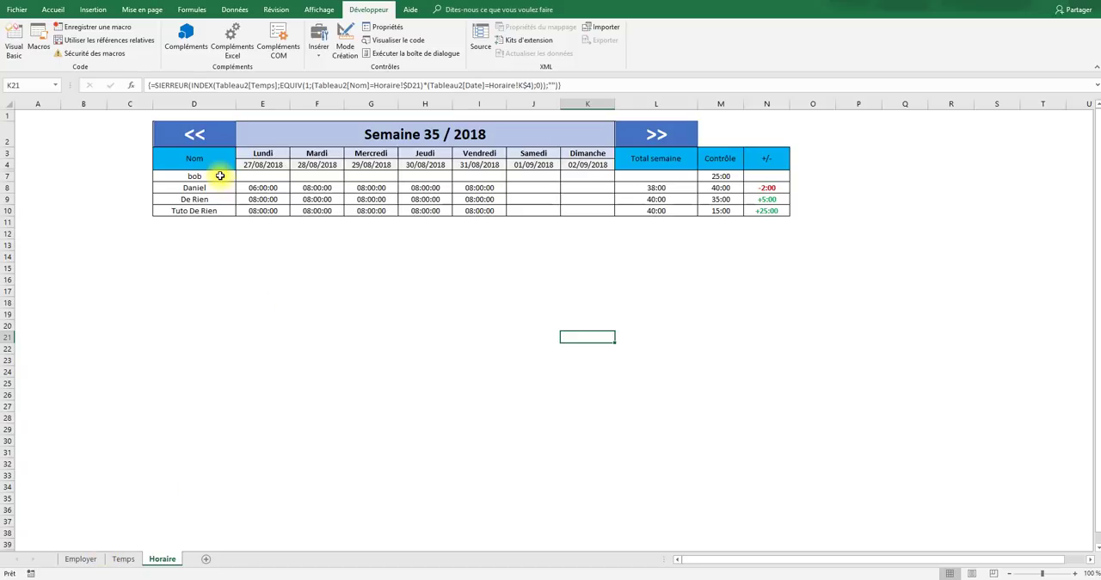
click(77, 560)
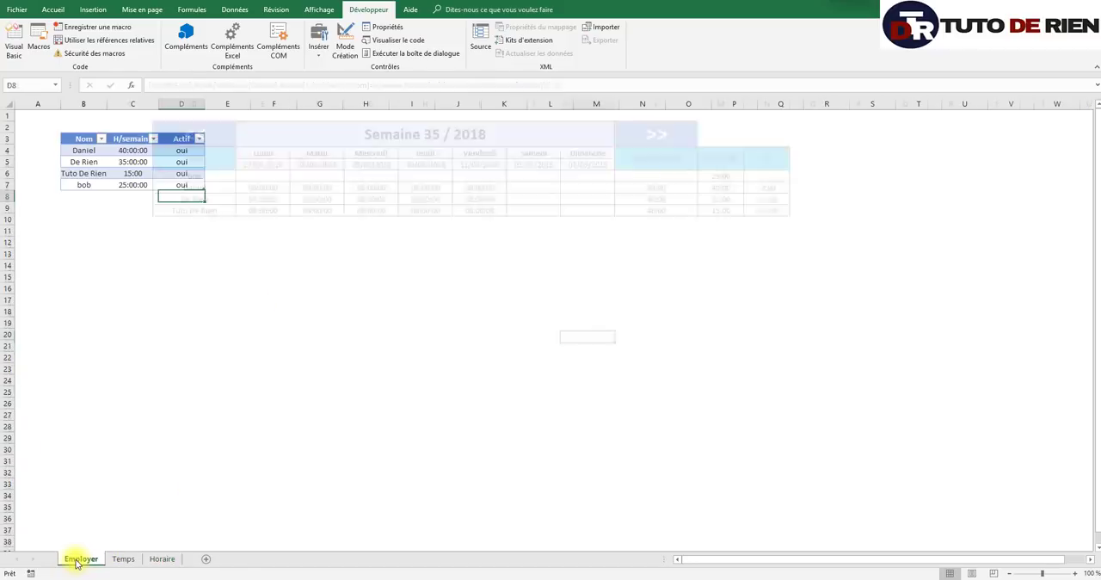
click(176, 162)
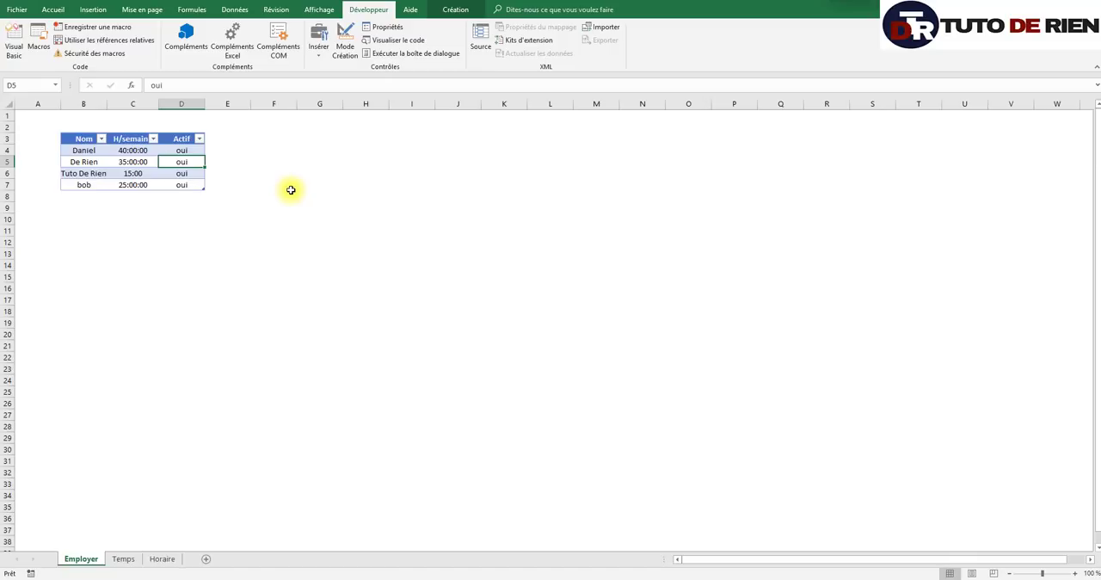
- Set the Actif cell D5 on the Employer sheet to non
key(F2)
key(Return)
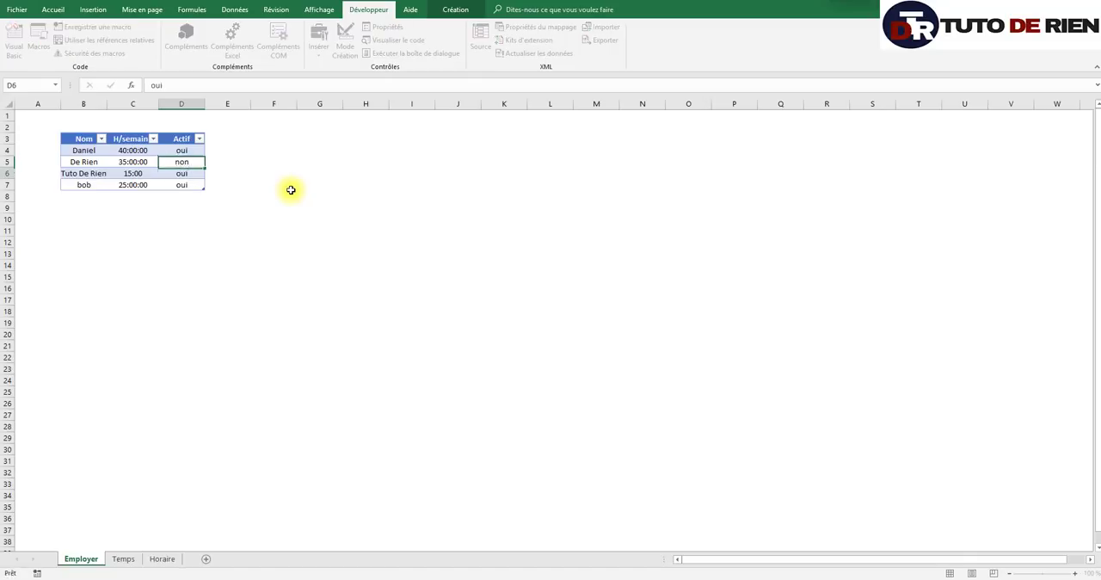
click(228, 276)
click(193, 161)
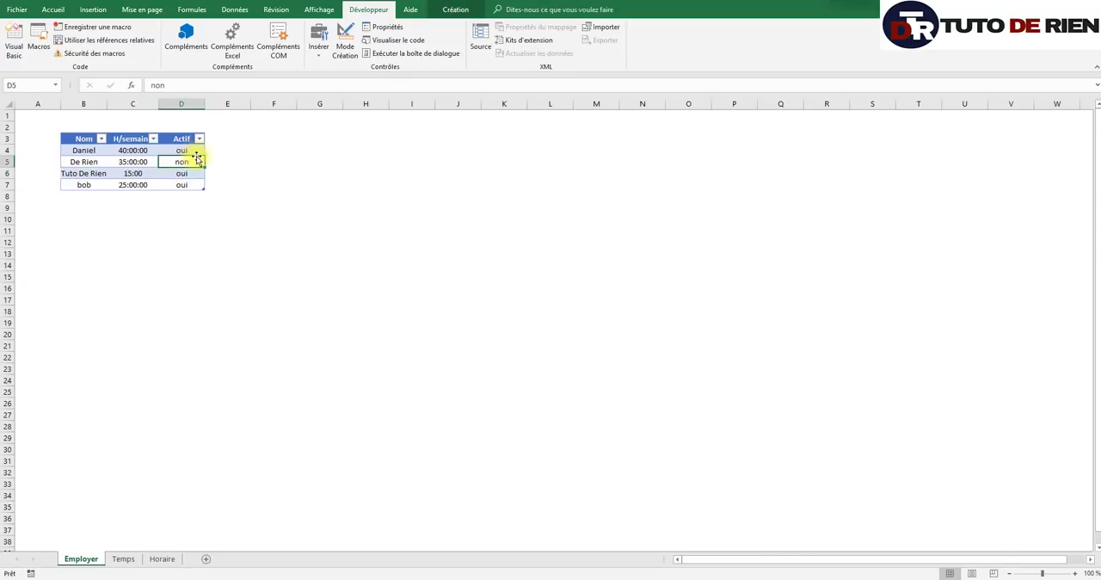
- Check the Nom column of the Horaire schedule for the employee marked inactive
click(159, 558)
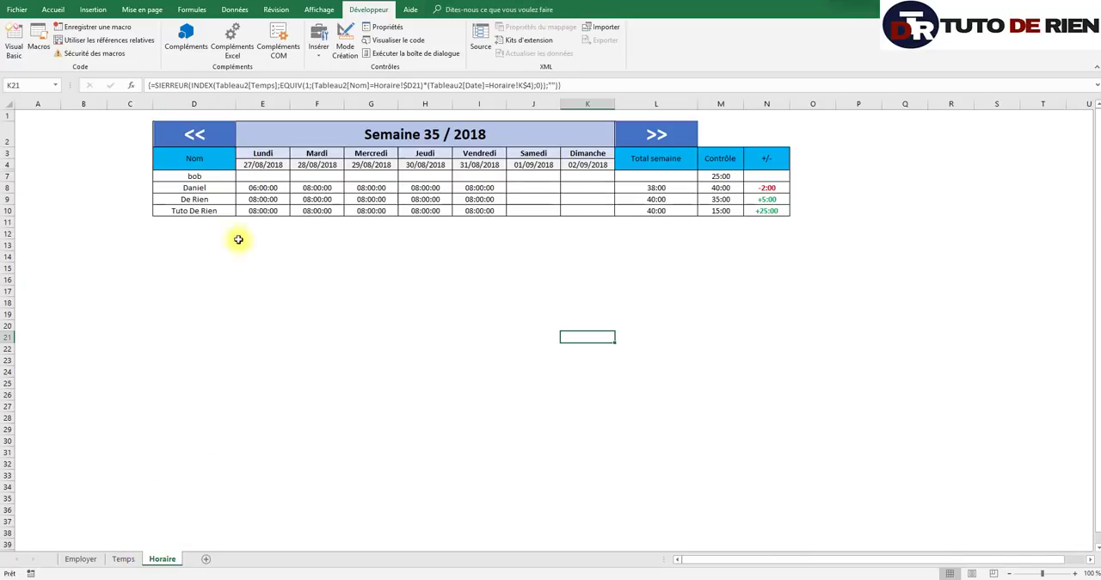
drag(194, 176, 194, 406)
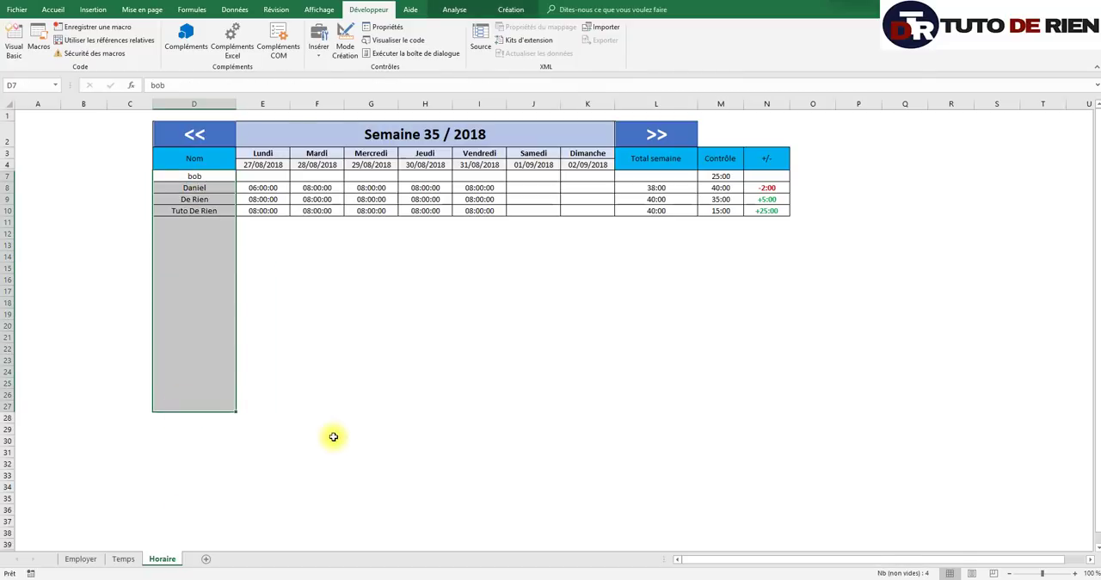
click(334, 437)
- Filter the Horaire pivot table on the Actif field, allowing multiple items and excluding non, and check the name list
click(168, 188)
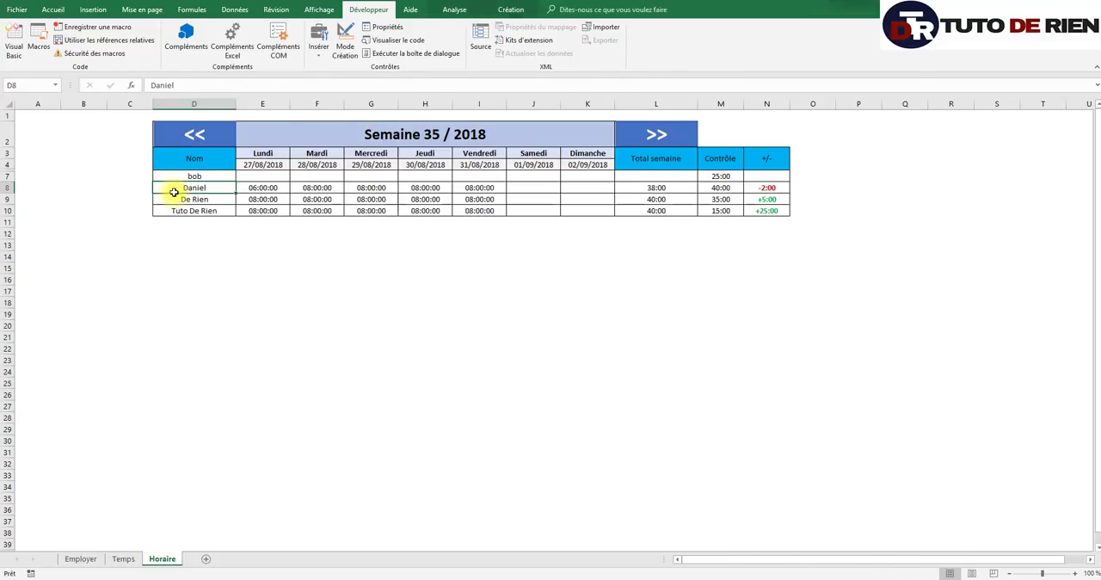
click(458, 10)
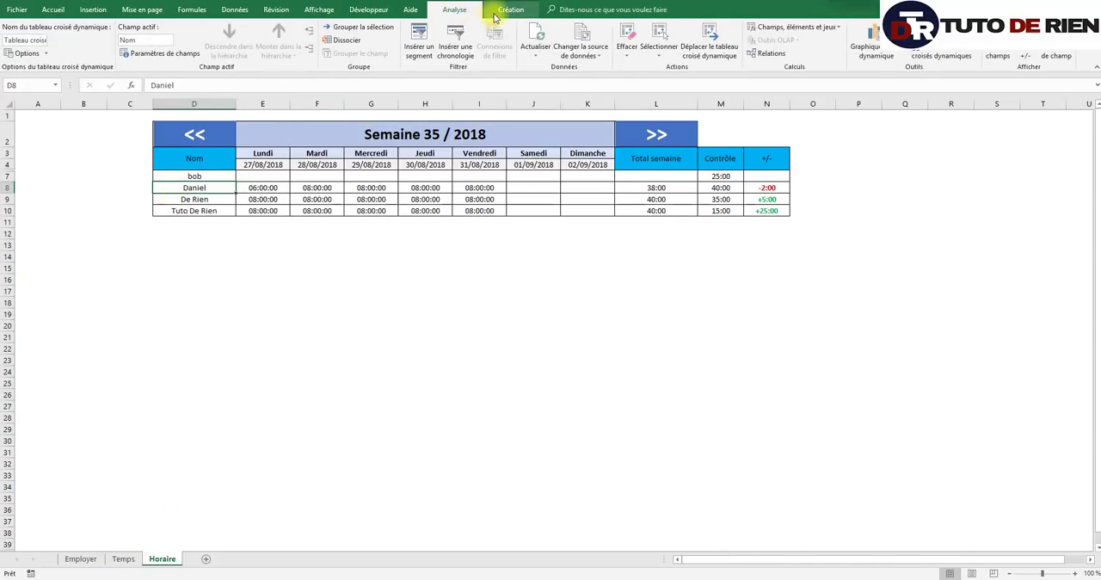
click(998, 53)
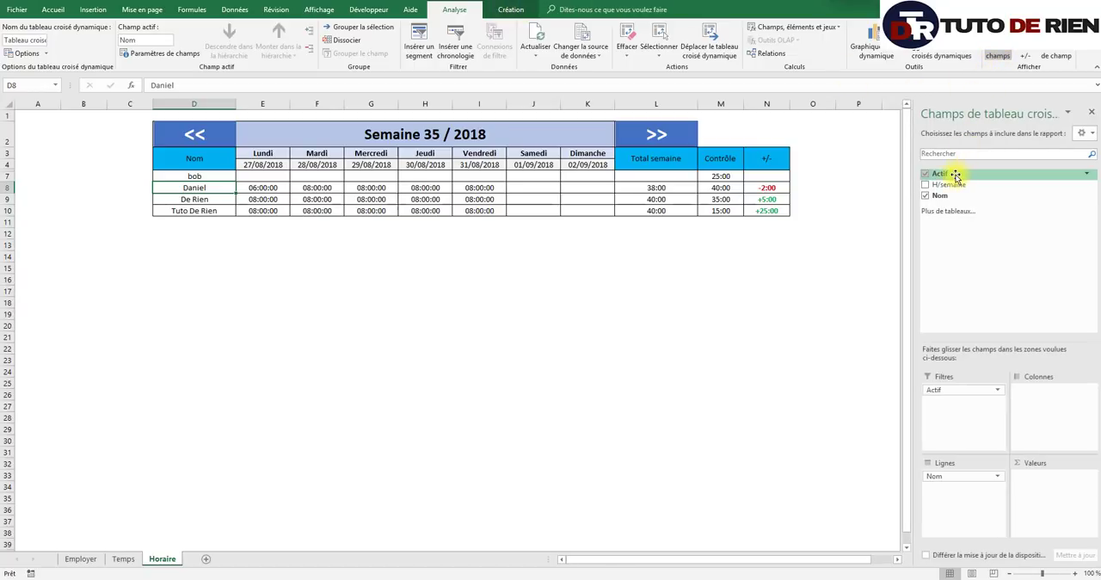
click(1086, 174)
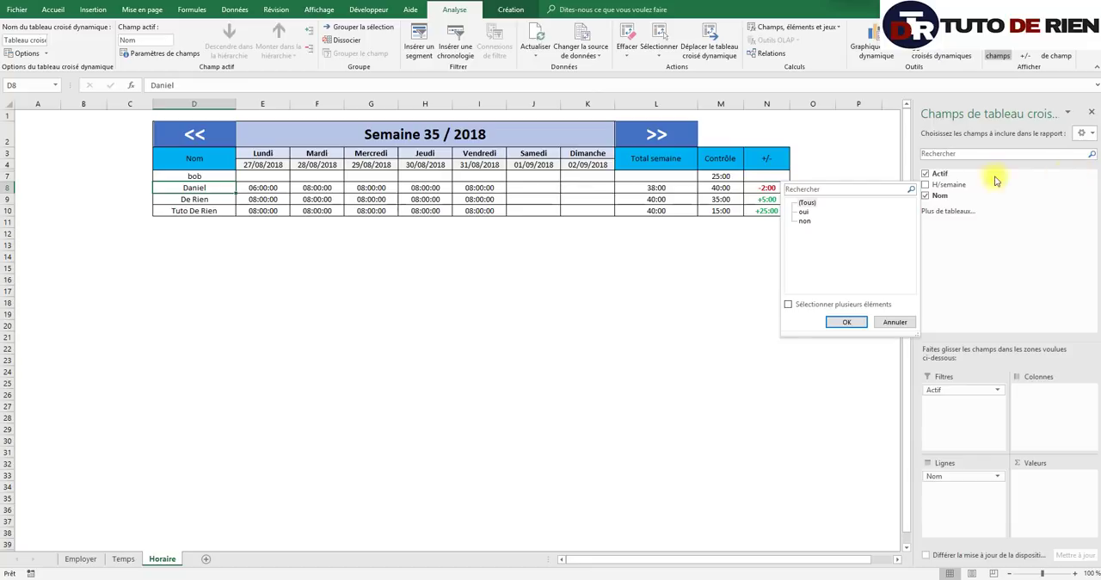
click(788, 306)
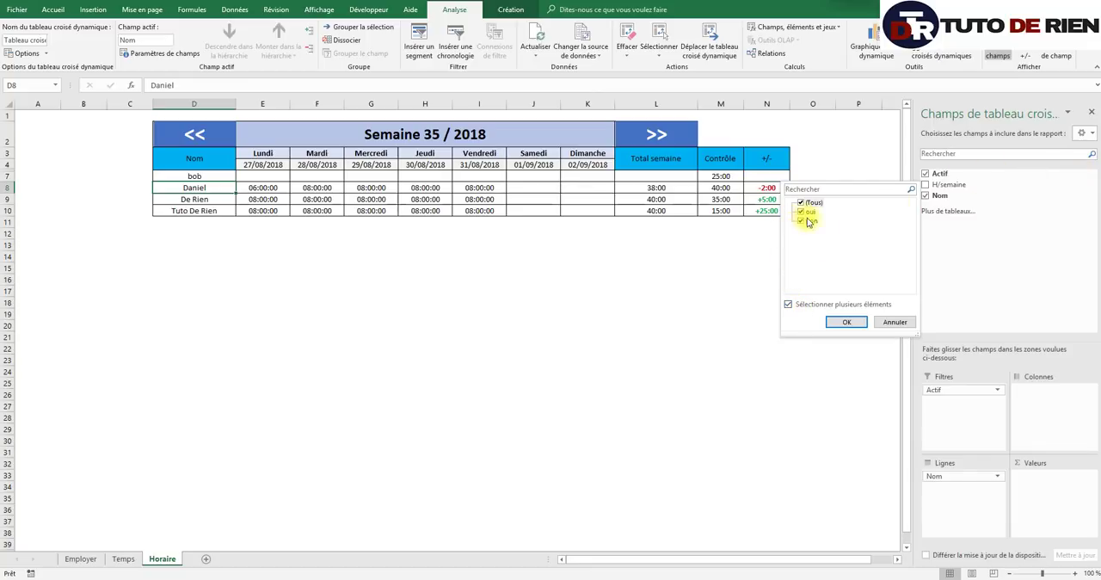
click(800, 222)
click(852, 323)
drag(729, 373, 710, 379)
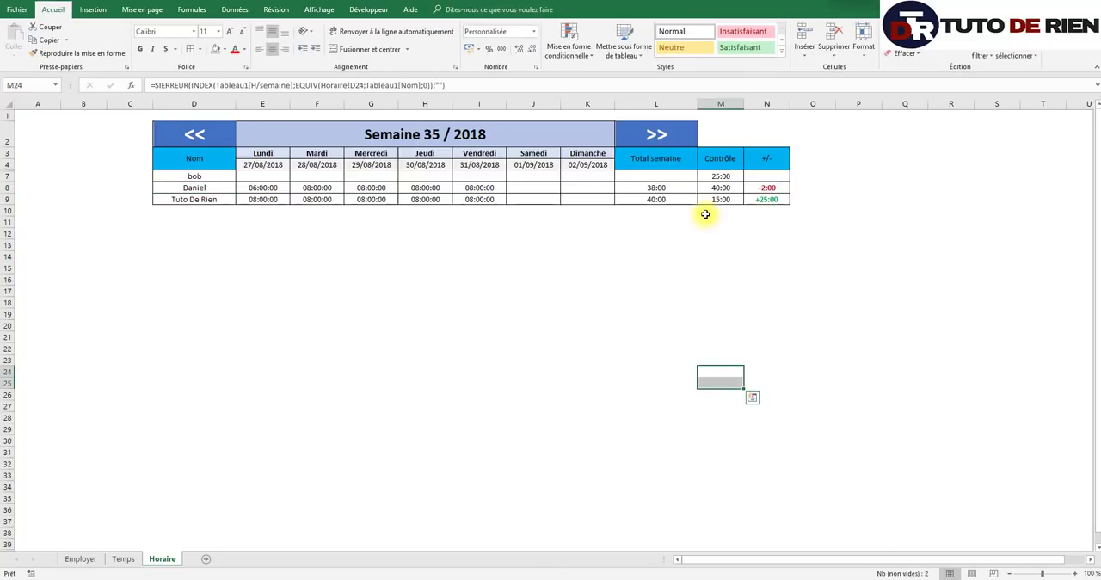
drag(209, 177, 220, 338)
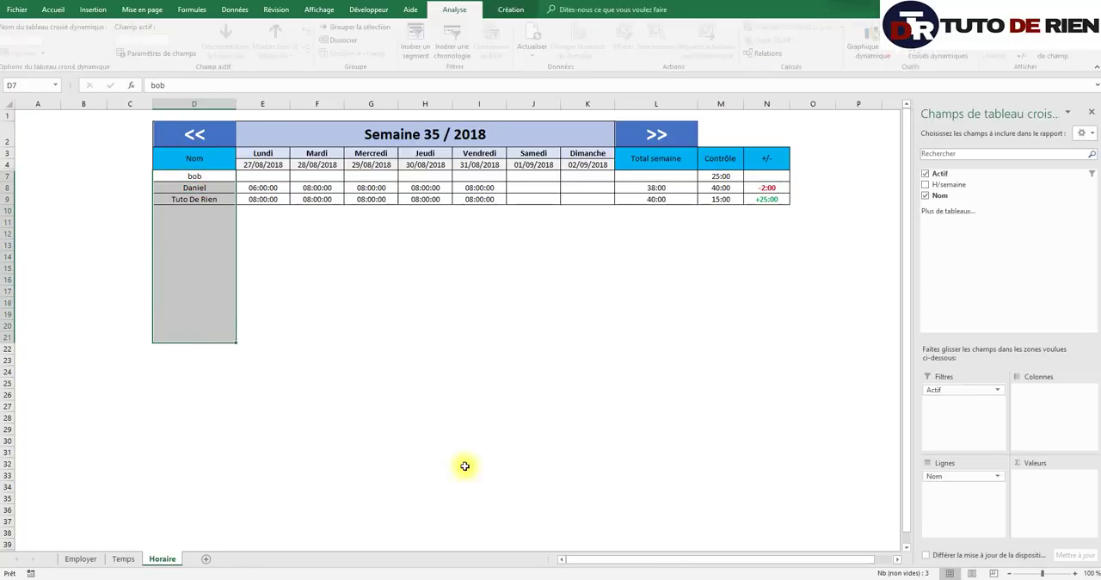
click(600, 457)
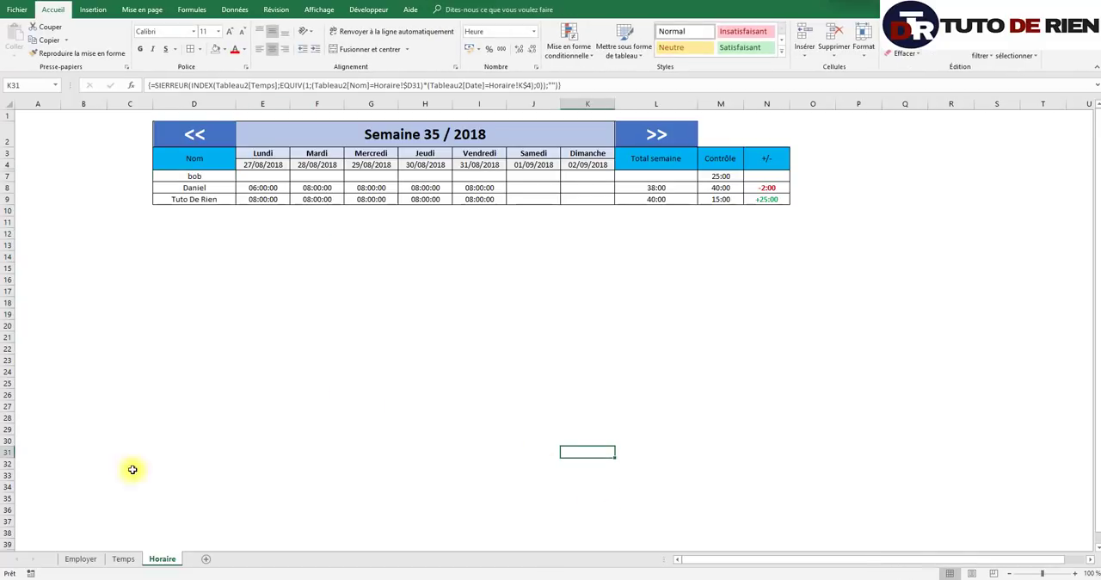
- Set the Actif cell D5 on the Employer sheet to oui, and check that employee's row in the Horaire schedule
click(89, 558)
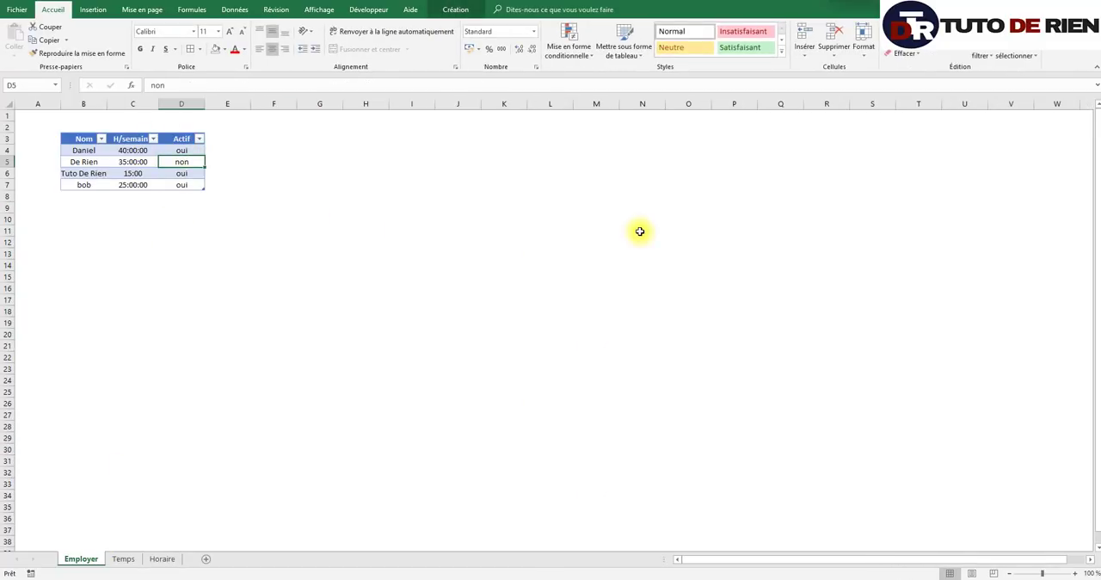
text(ouii)
key(Return)
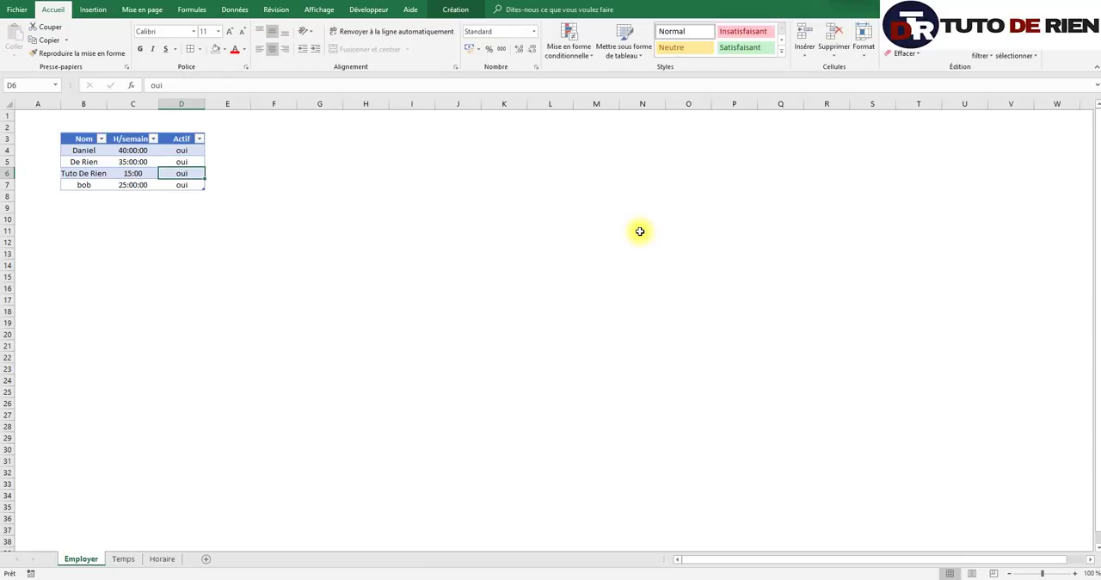
click(163, 559)
click(447, 367)
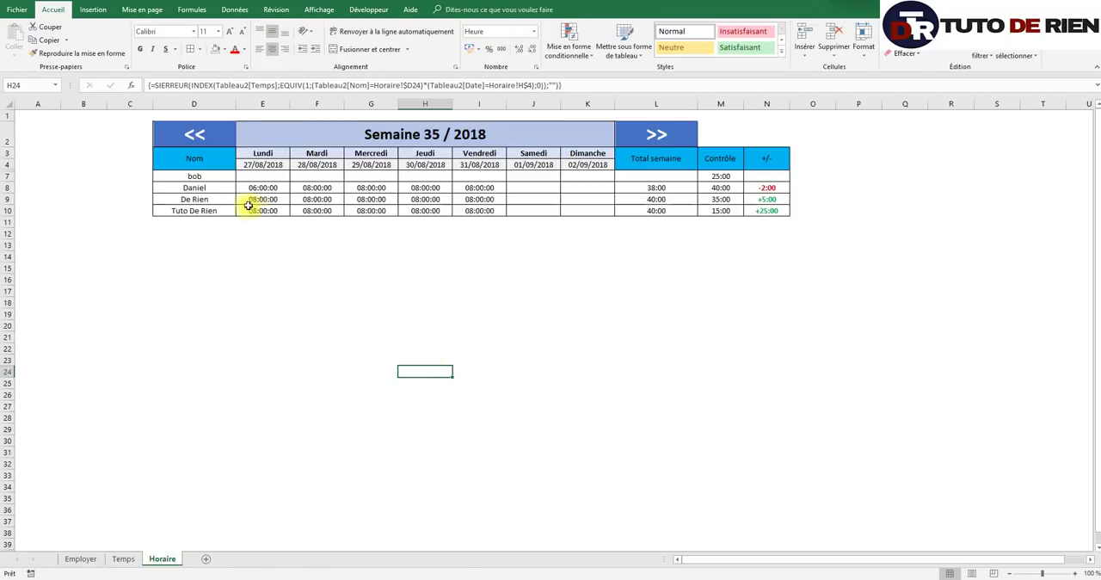
drag(194, 201, 589, 201)
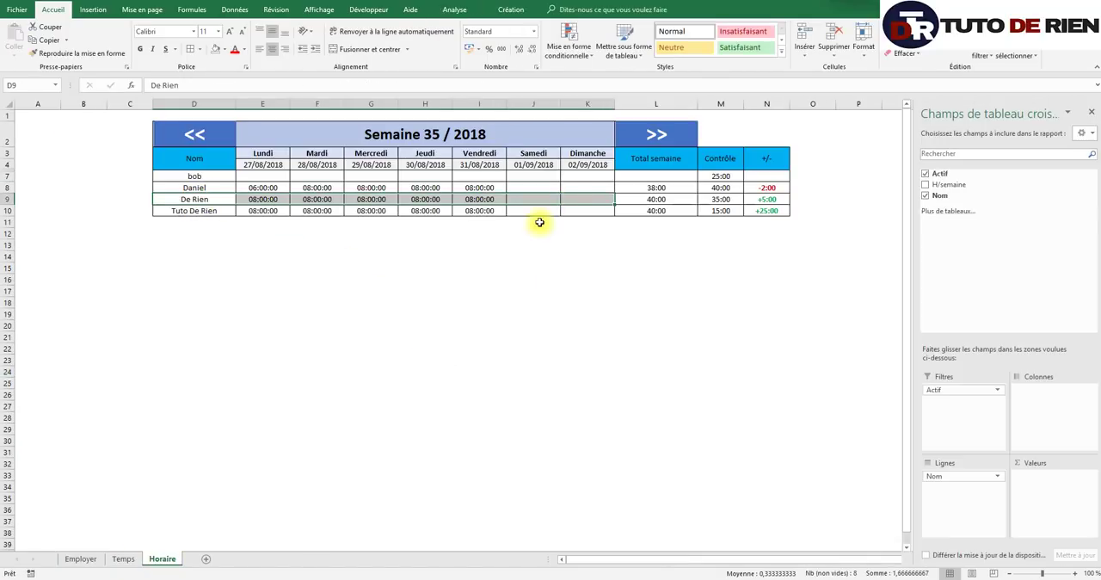
- Set the Actif cell D7 on the Employer sheet to non, and check the Horaire schedule
click(80, 559)
click(177, 192)
click(175, 185)
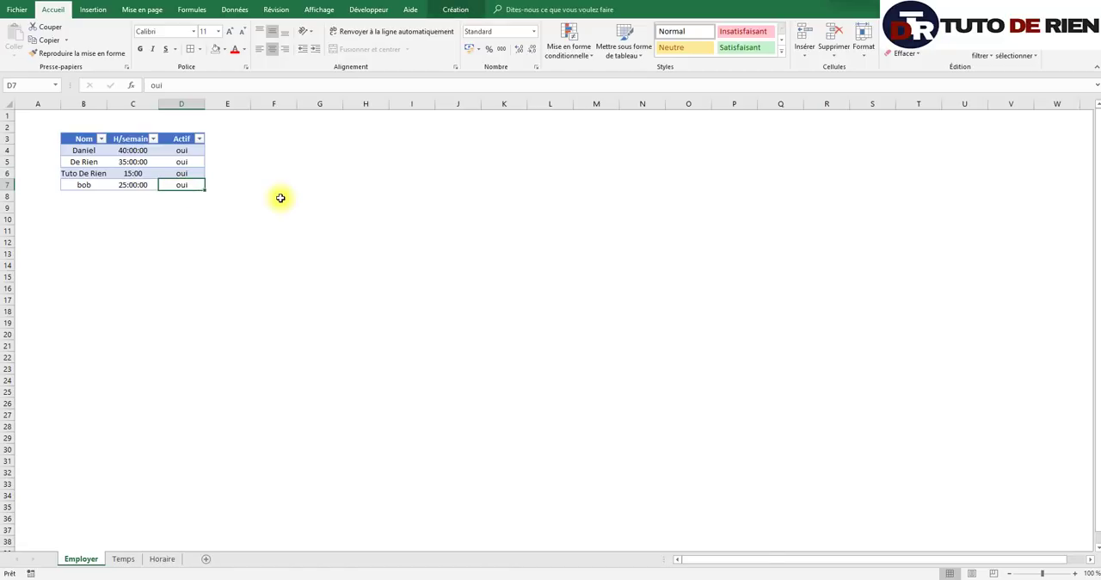
text(non)
key(Return)
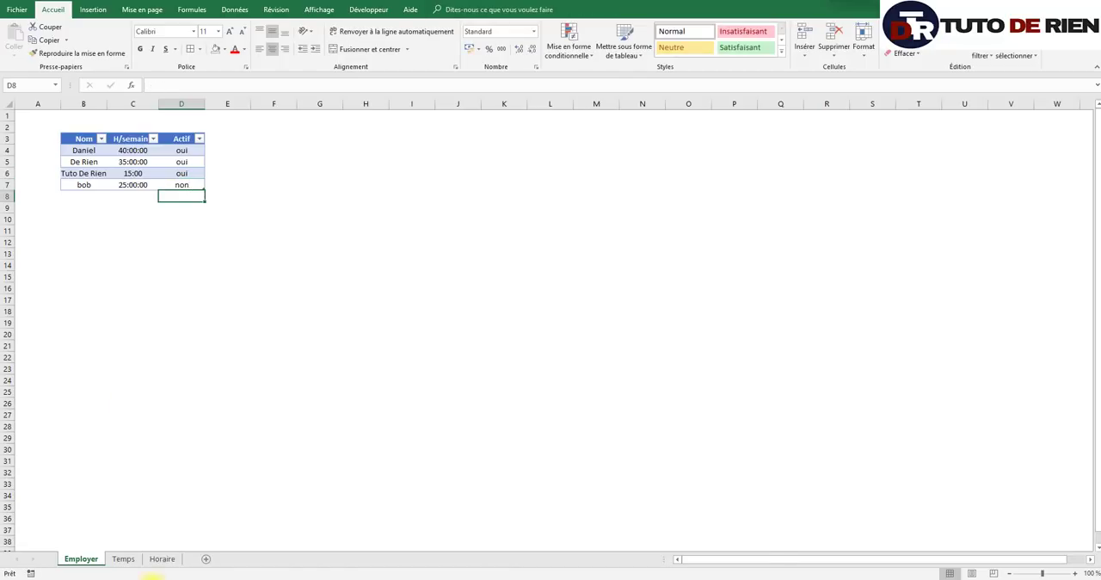
click(159, 559)
click(371, 348)
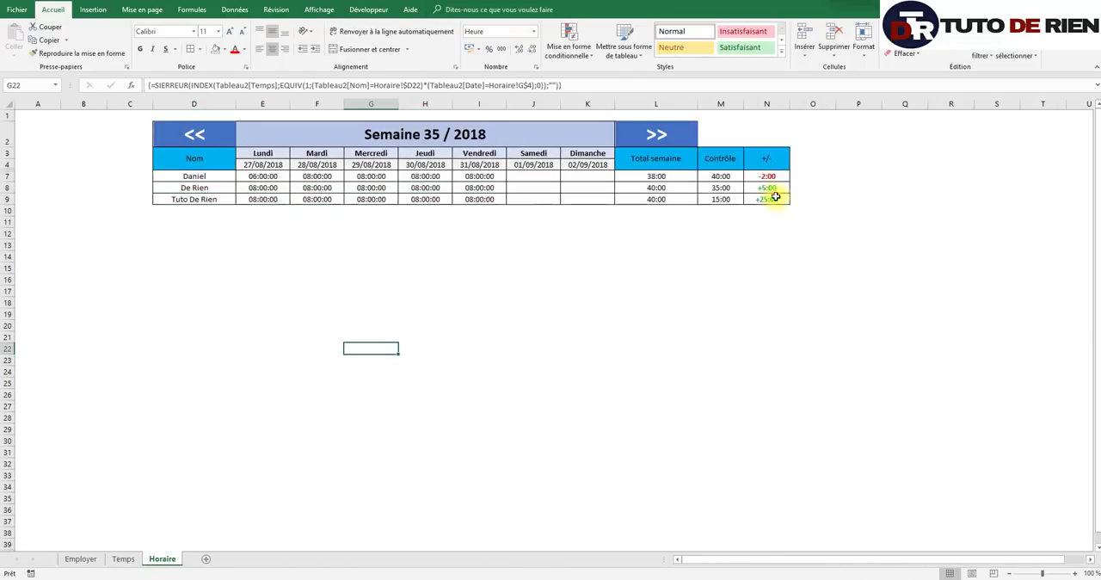
- Hide the Contrôle column M on the Horaire sheet
click(725, 104)
right_click(724, 104)
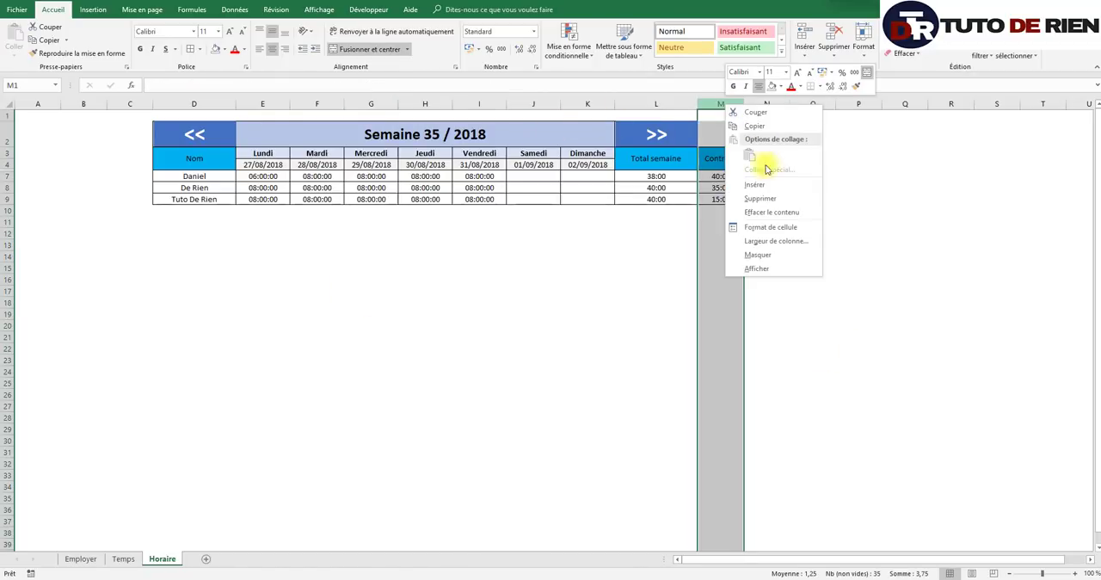
click(775, 255)
drag(585, 383, 533, 383)
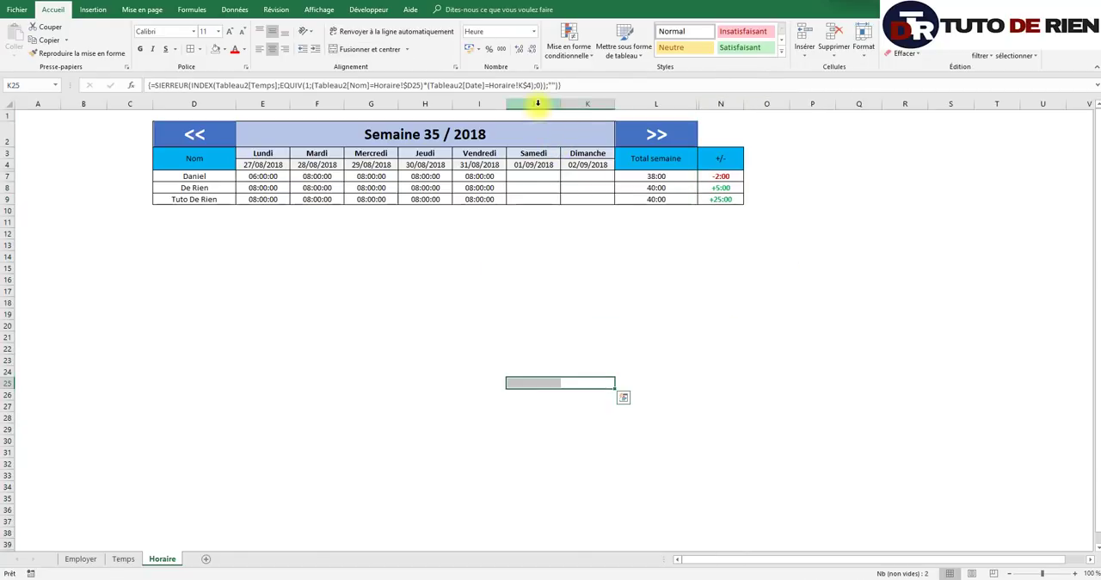
- Hide the Samedi and Dimanche columns J and K on the Horaire sheet
drag(535, 104, 580, 104)
right_click(565, 187)
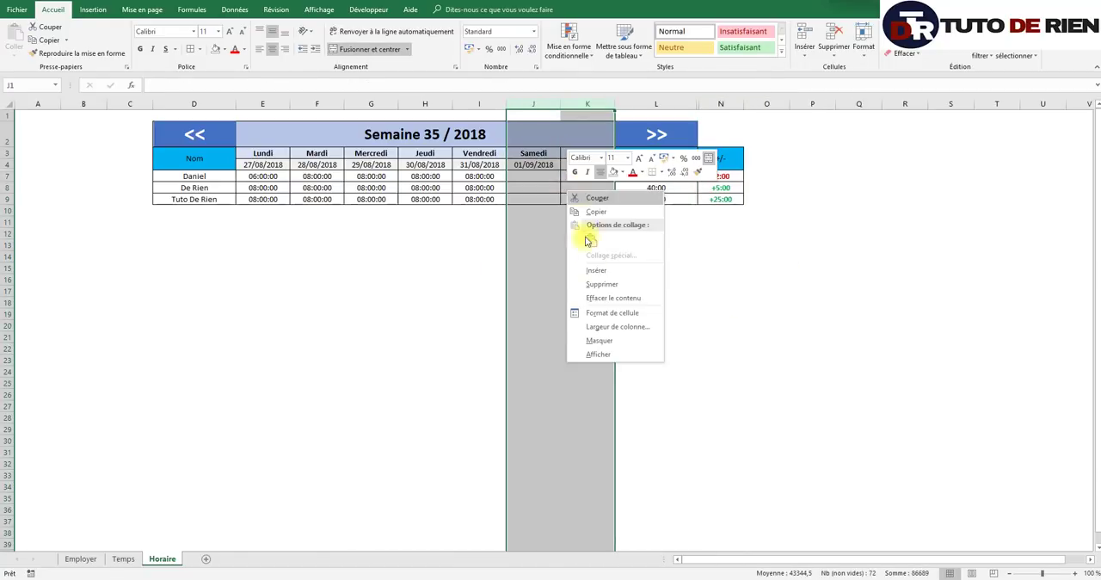
click(608, 340)
click(317, 313)
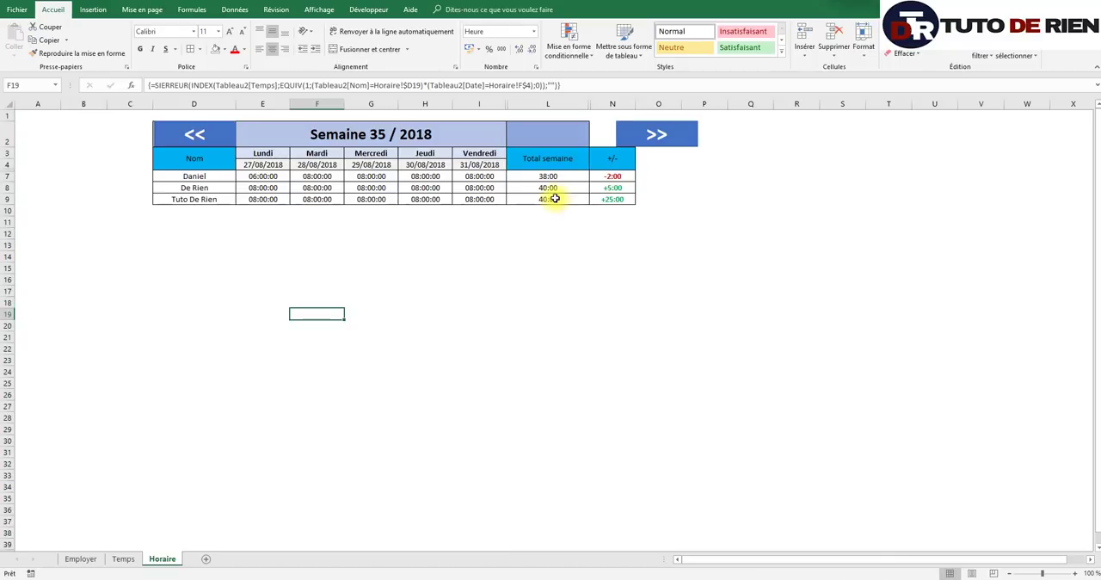
- Move the >> week button onto the header cell above Total semaine in column L
right_click(680, 149)
key(Escape)
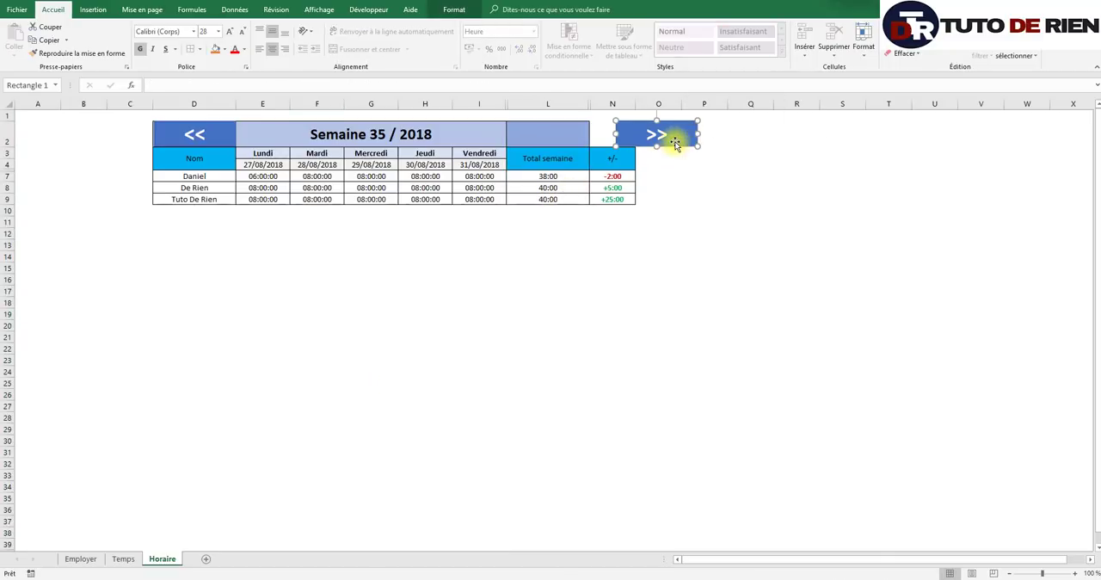
drag(652, 137, 565, 141)
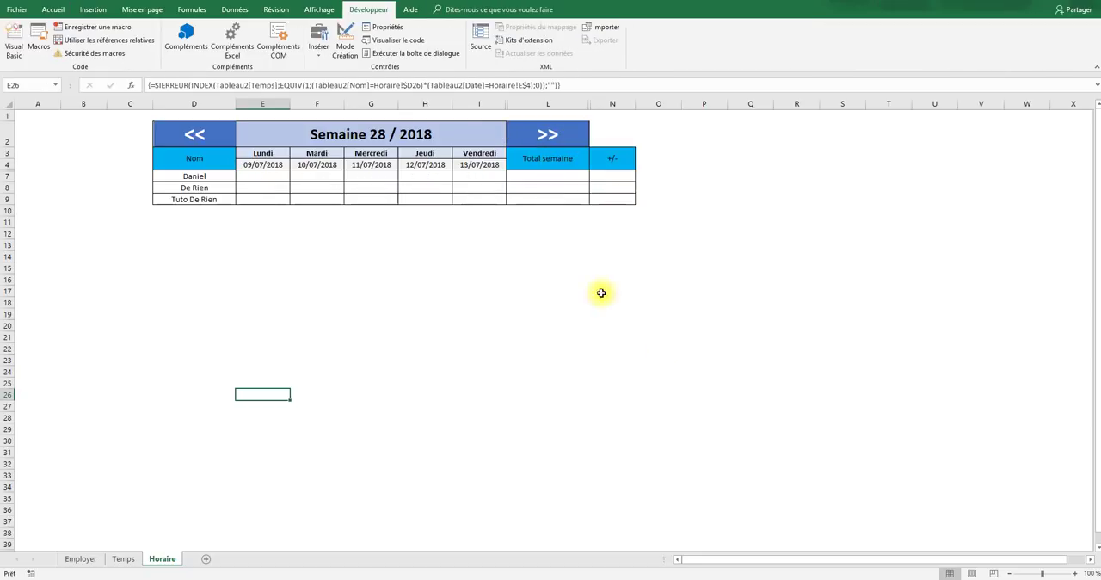